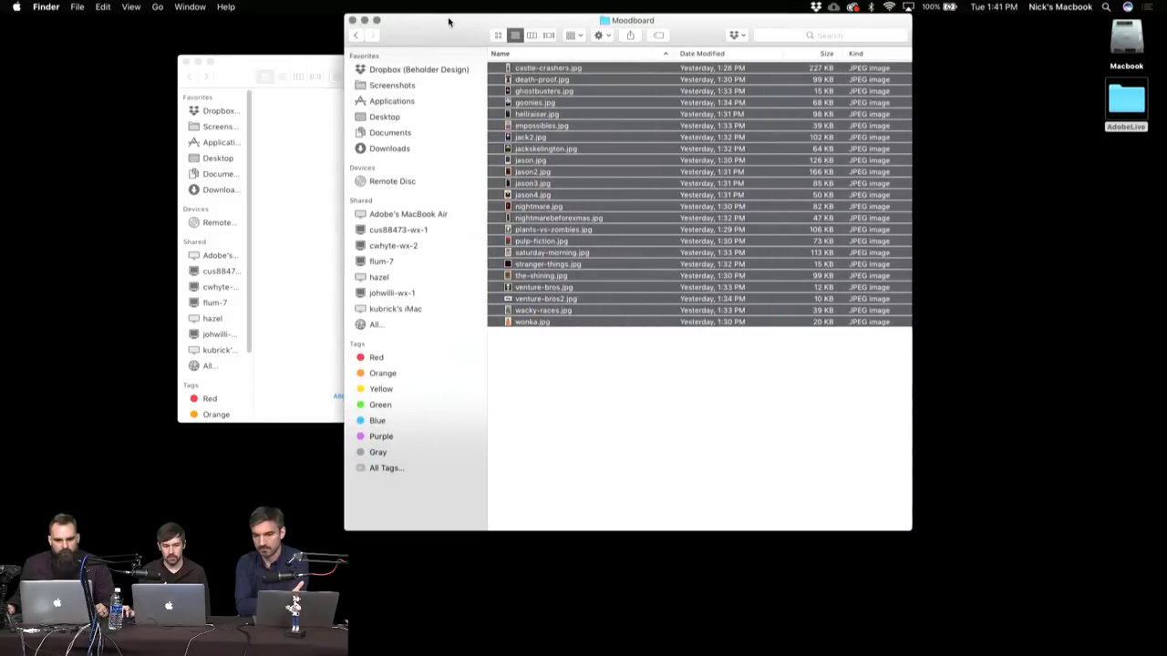
# Close the Moodboard folder window and open the AdobeLive folder from the desktop
pyautogui.click(574, 429)
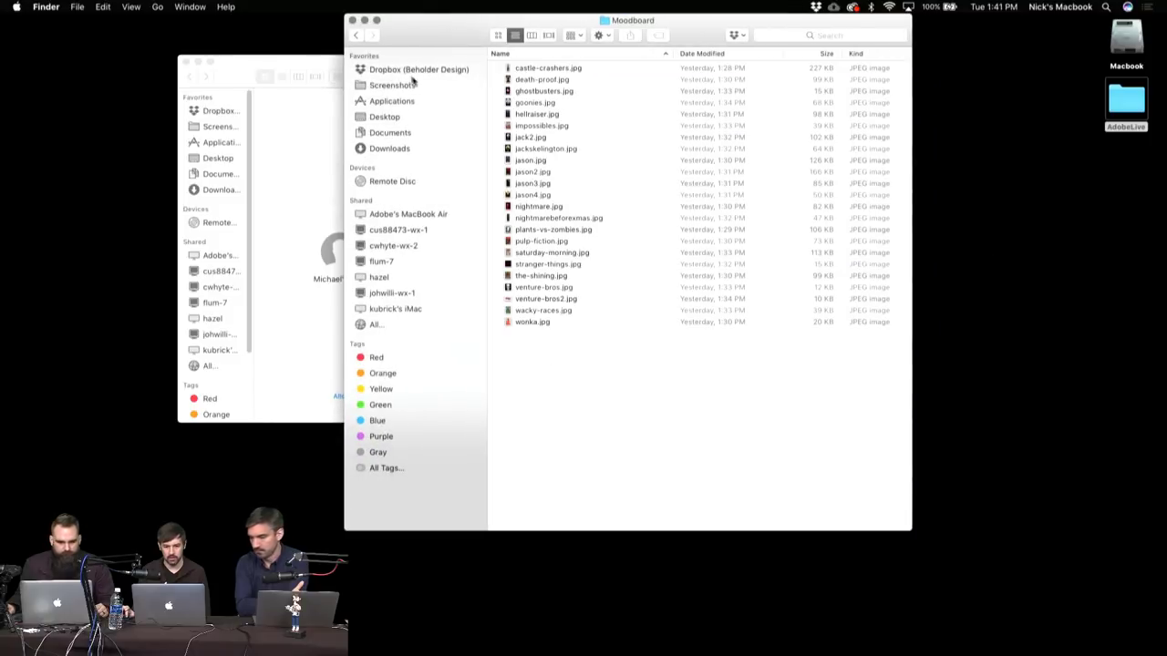
pyautogui.click(353, 20)
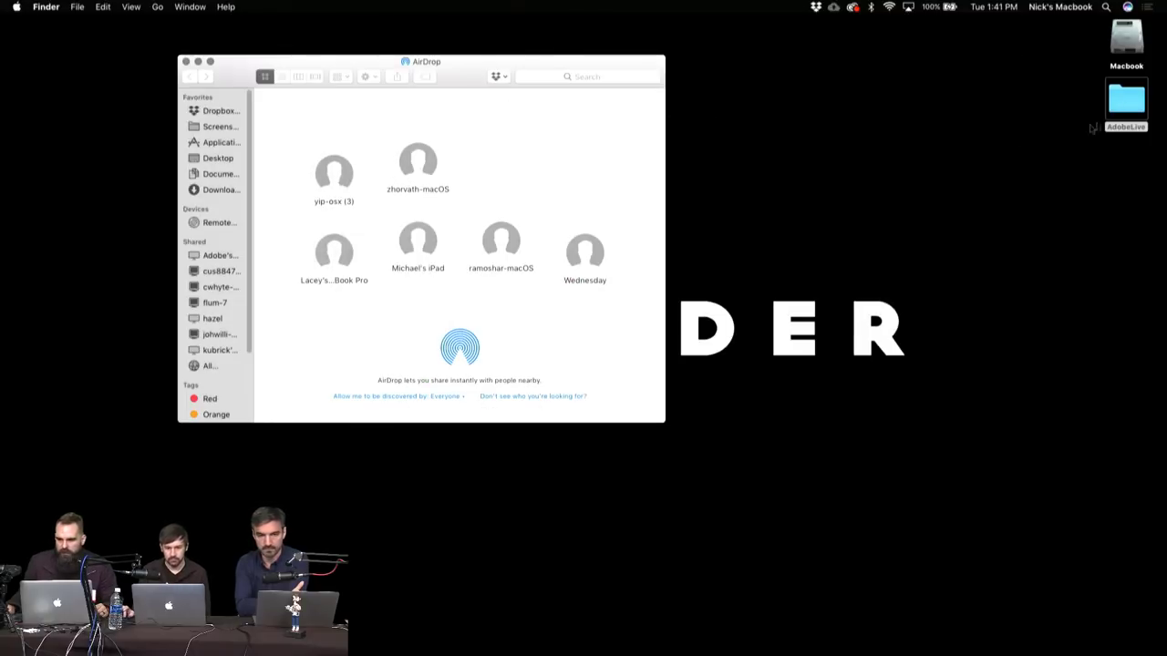
pyautogui.doubleClick(1126, 102)
pyautogui.moveTo(446, 31); pyautogui.dragTo(301, 32)
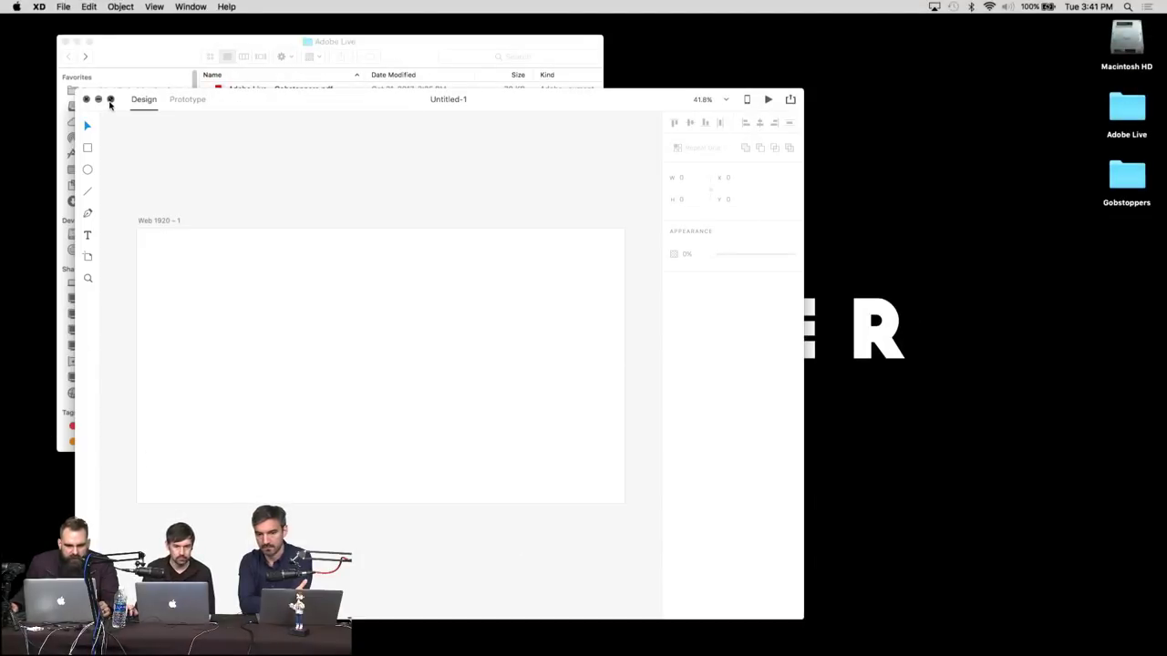
# Switch to Adobe XD, expand the untitled document to full screen and pick the Web 1920 artboard's title
pyautogui.click(111, 100)
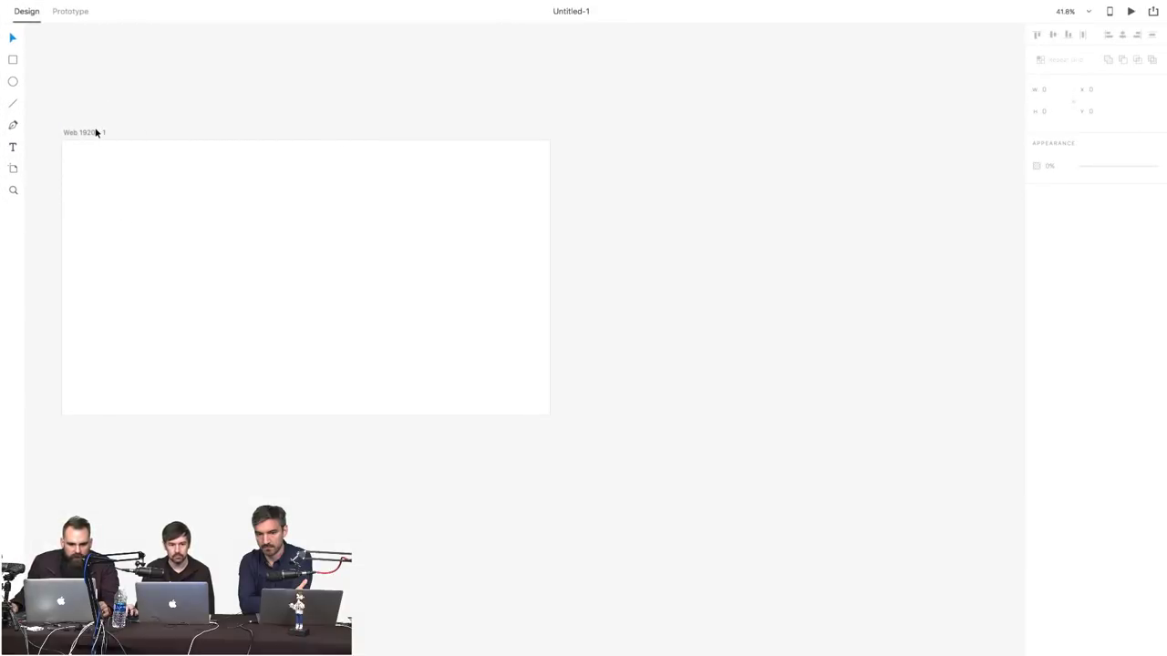
pyautogui.click(95, 133)
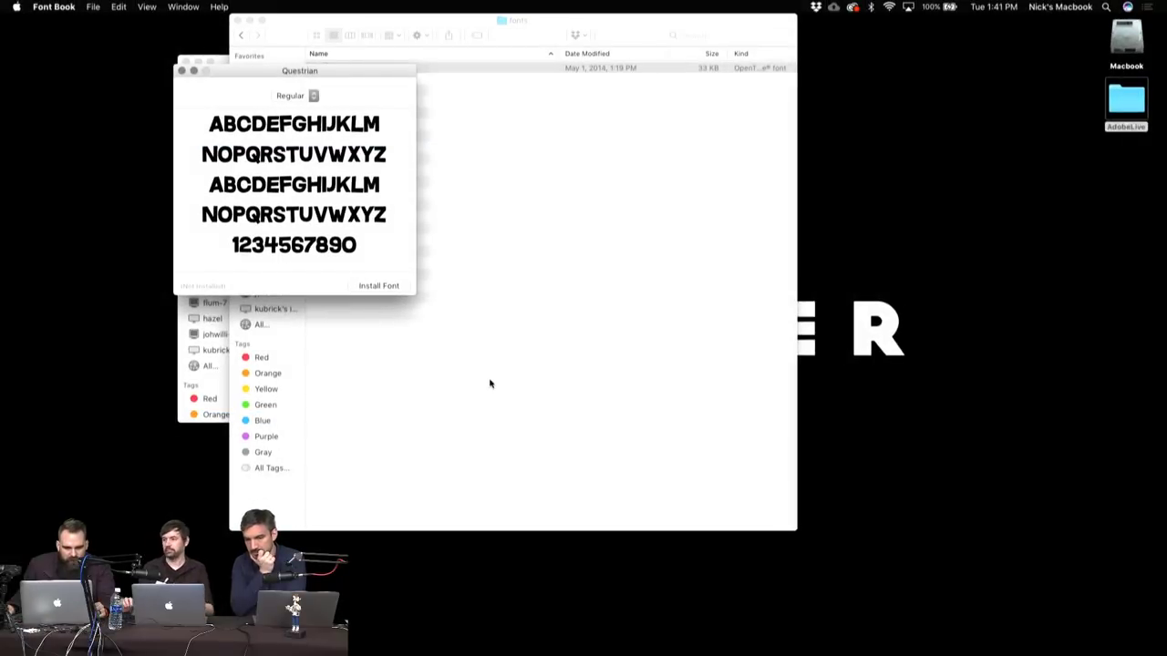
# Reposition the Questrian font preview window so the font file in the fonts folder is uncovered
pyautogui.moveTo(374, 73); pyautogui.dragTo(363, 60)
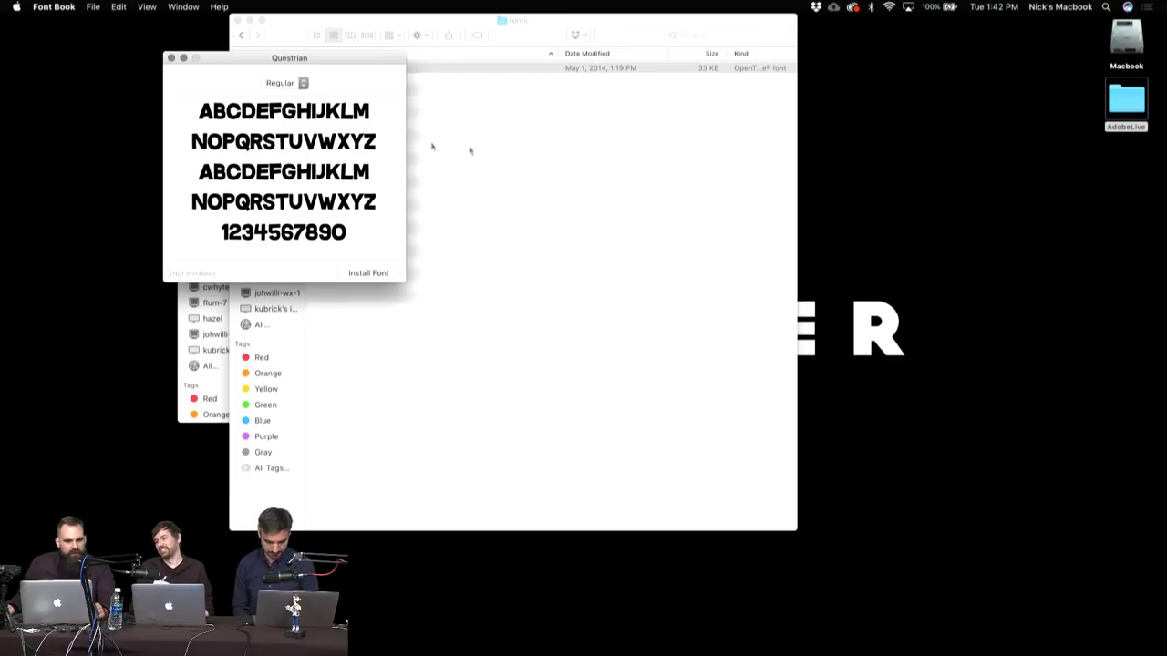
pyautogui.moveTo(320, 58); pyautogui.dragTo(306, 212)
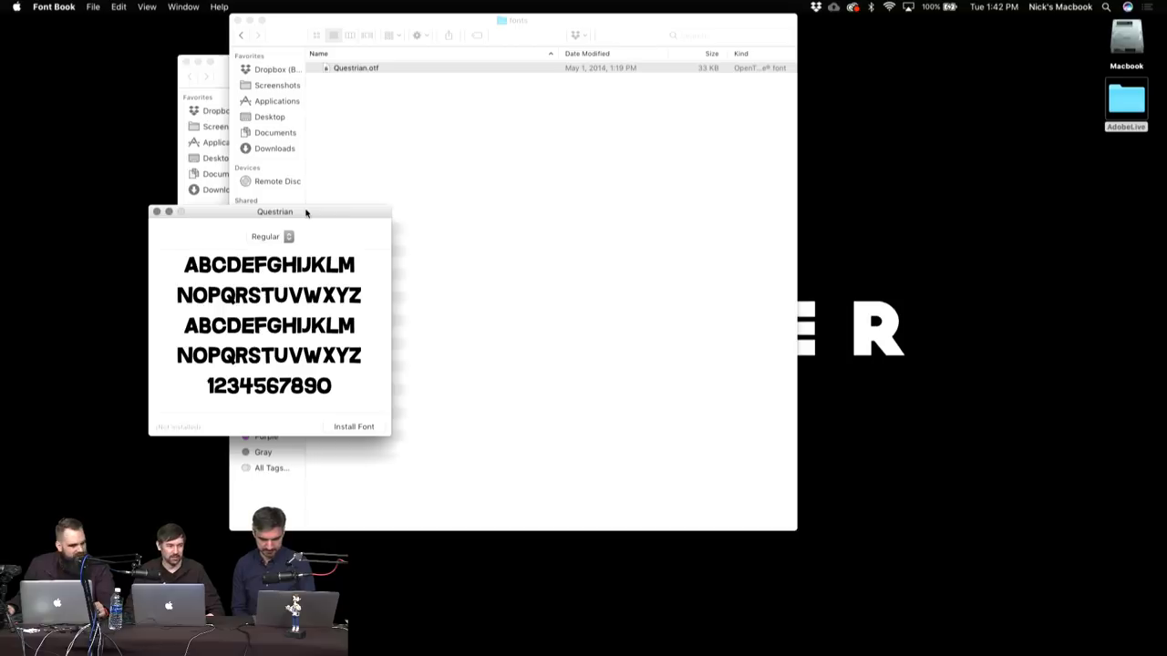
pyautogui.moveTo(310, 218)
pyautogui.mouseDown()
pyautogui.moveTo(316, 233)
pyautogui.moveTo(294, 232)
pyautogui.moveTo(316, 196)
pyautogui.mouseUp()
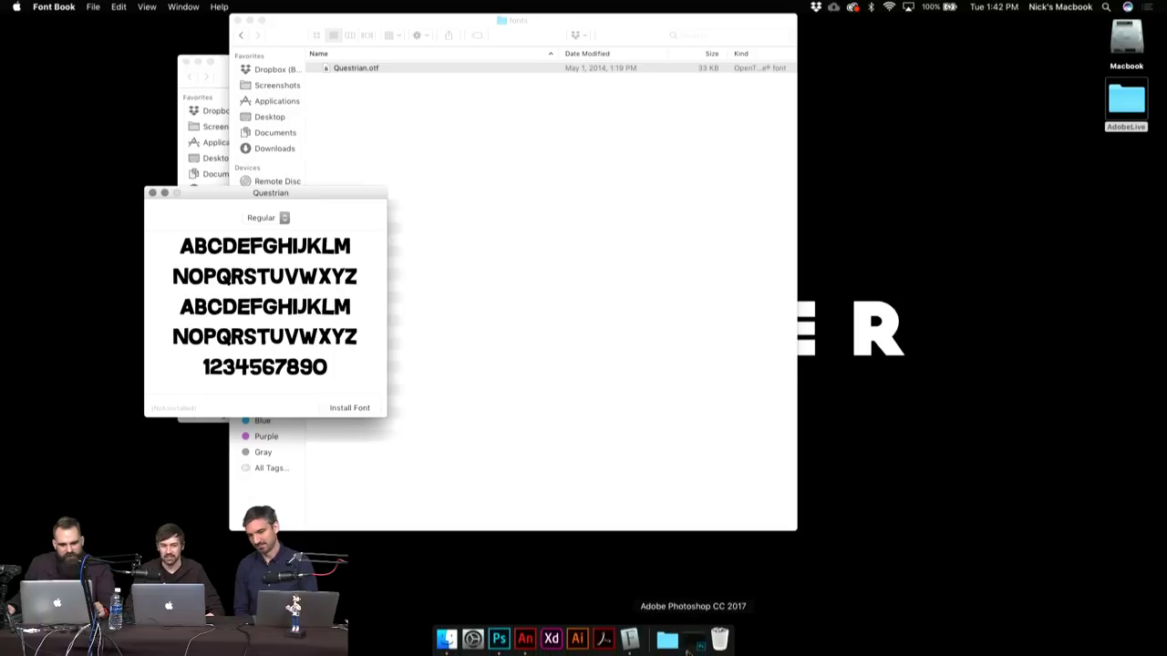
# Switch to Adobe Animate CC, create an ActionScript 3.0 document and shrink the timeline to enlarge the stage area
pyautogui.click(526, 640)
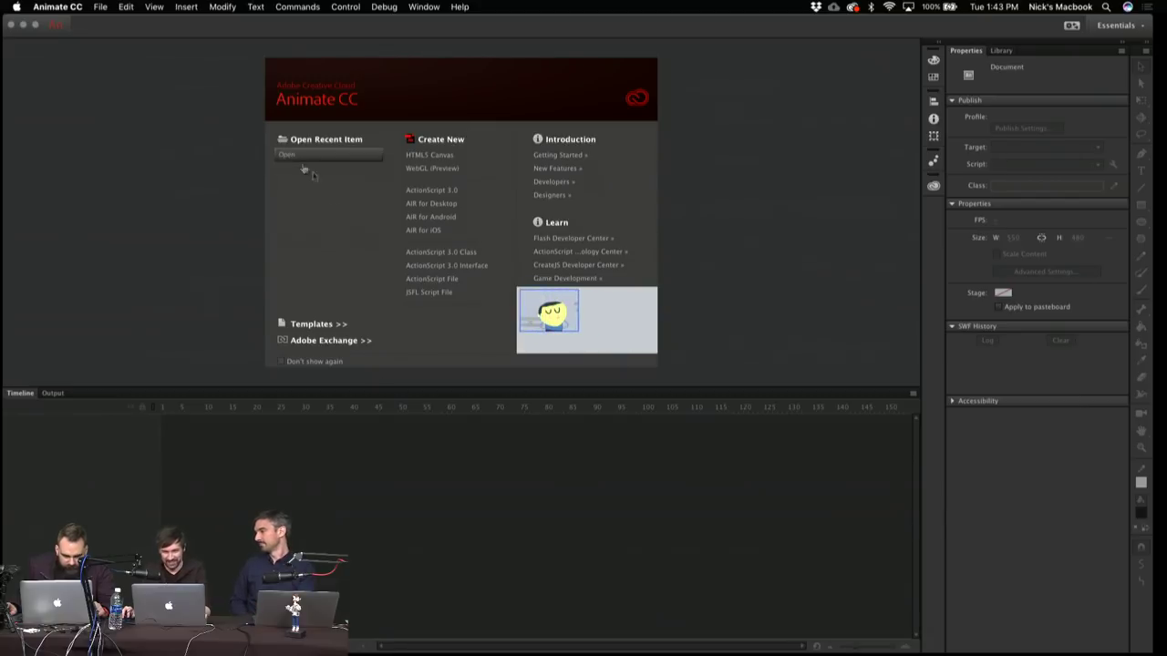
pyautogui.click(435, 192)
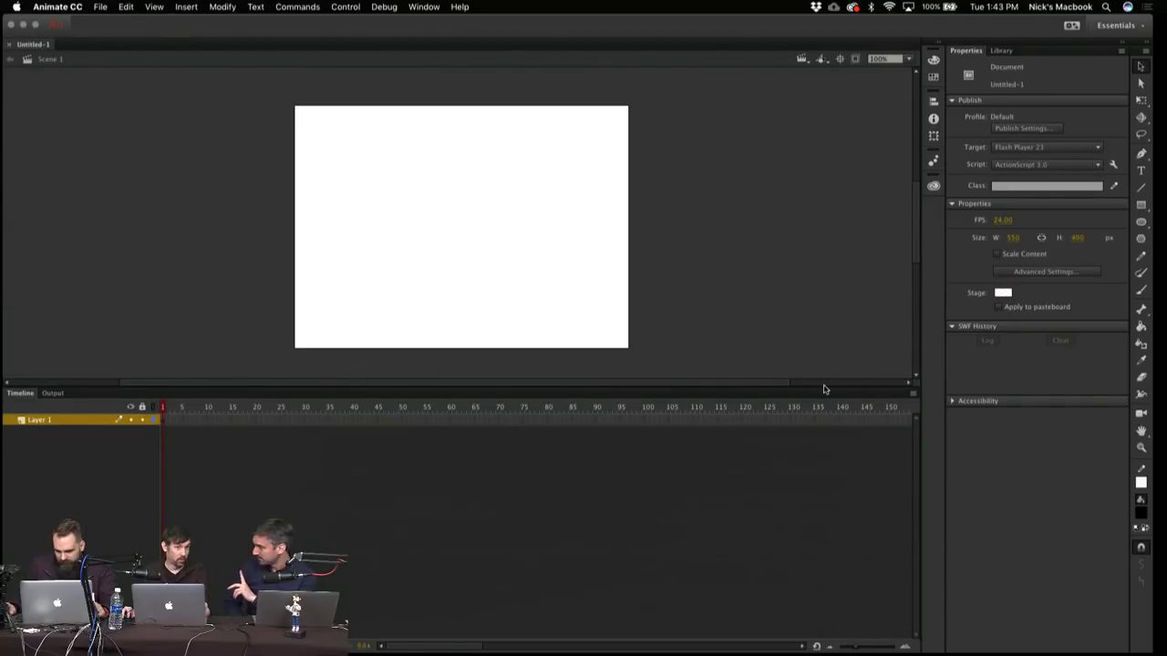
pyautogui.moveTo(826, 387); pyautogui.dragTo(815, 511)
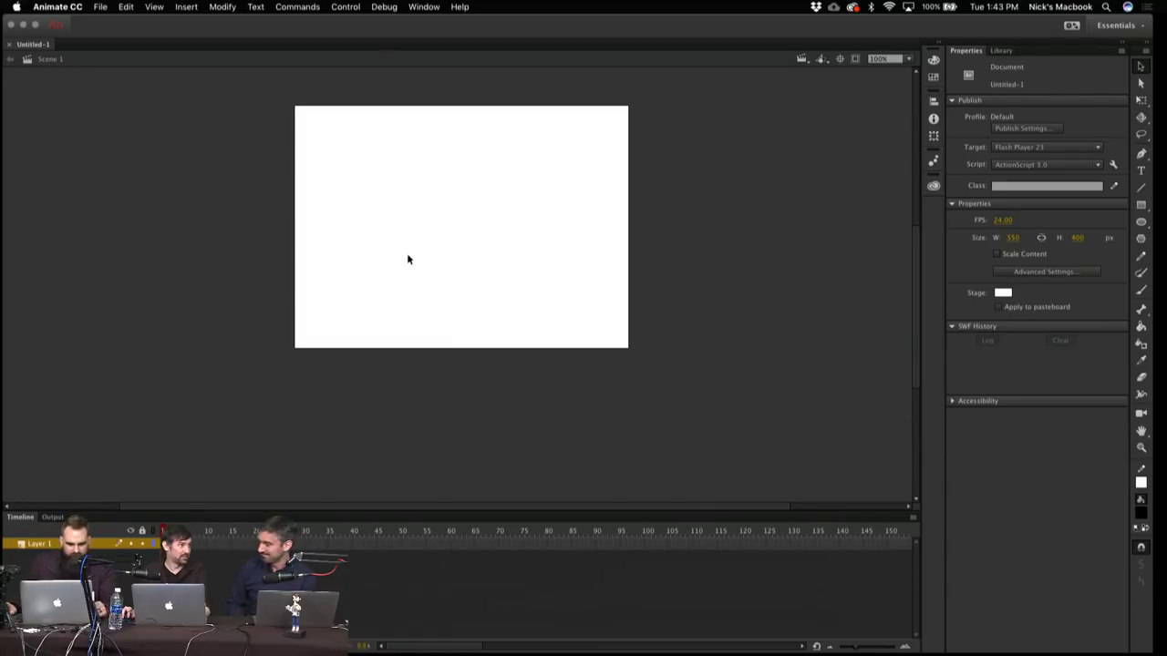
# Set the document's stage color to dark gray #666666
pyautogui.press('z')
pyautogui.click(467, 232)
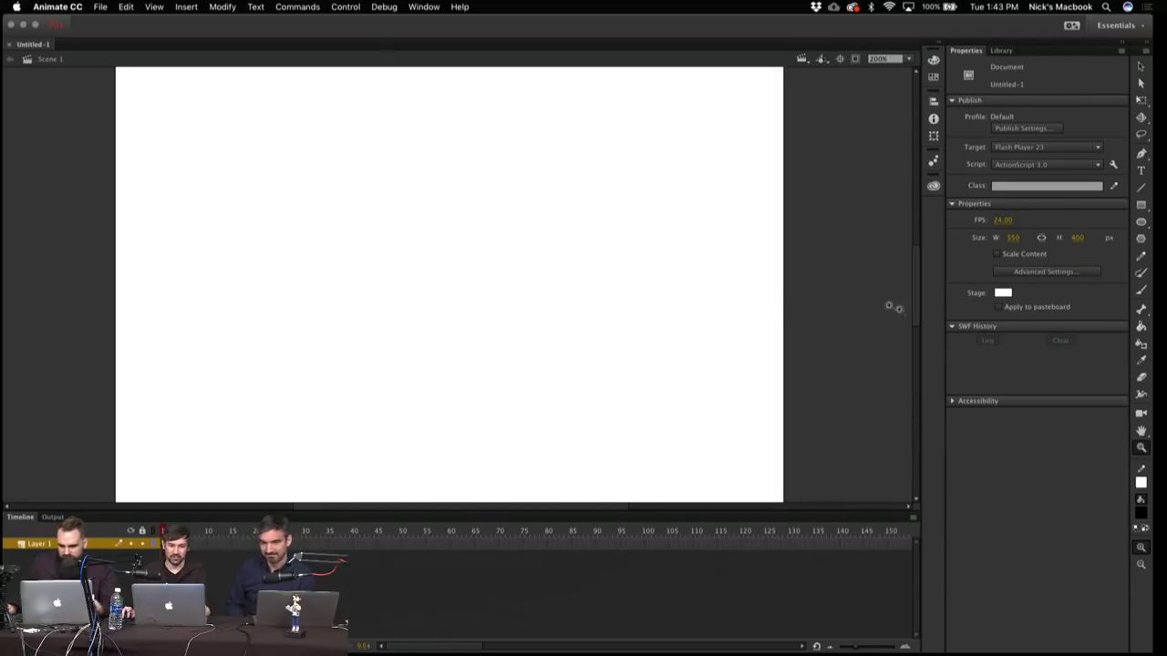
pyautogui.click(1003, 293)
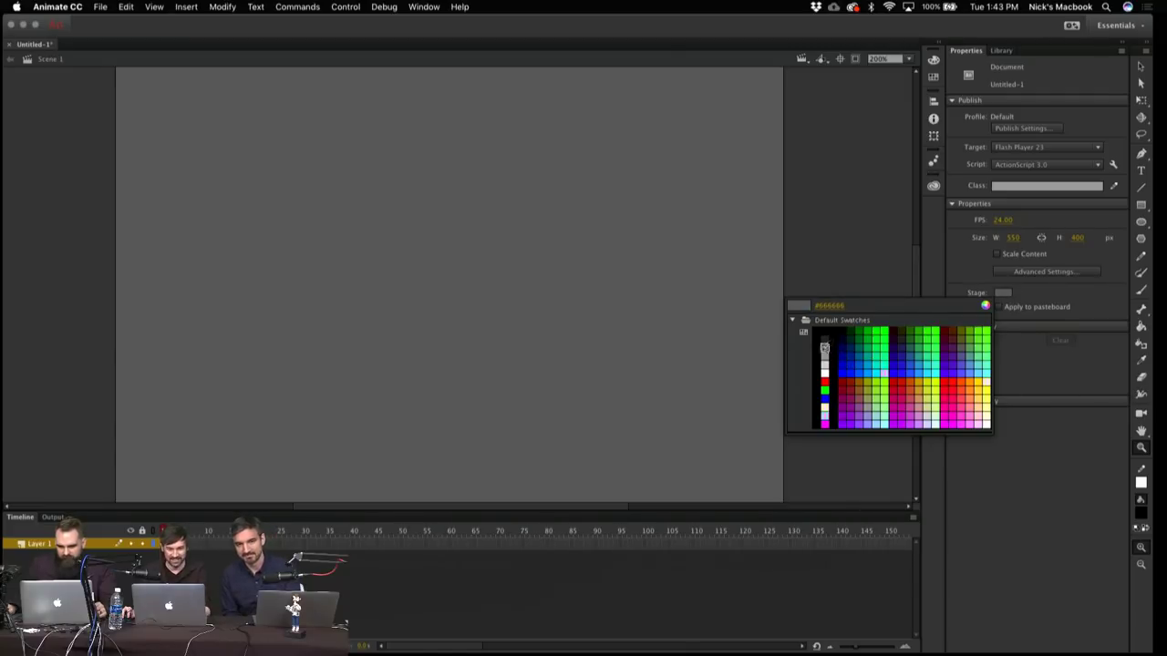
pyautogui.click(824, 347)
pyautogui.press('v')
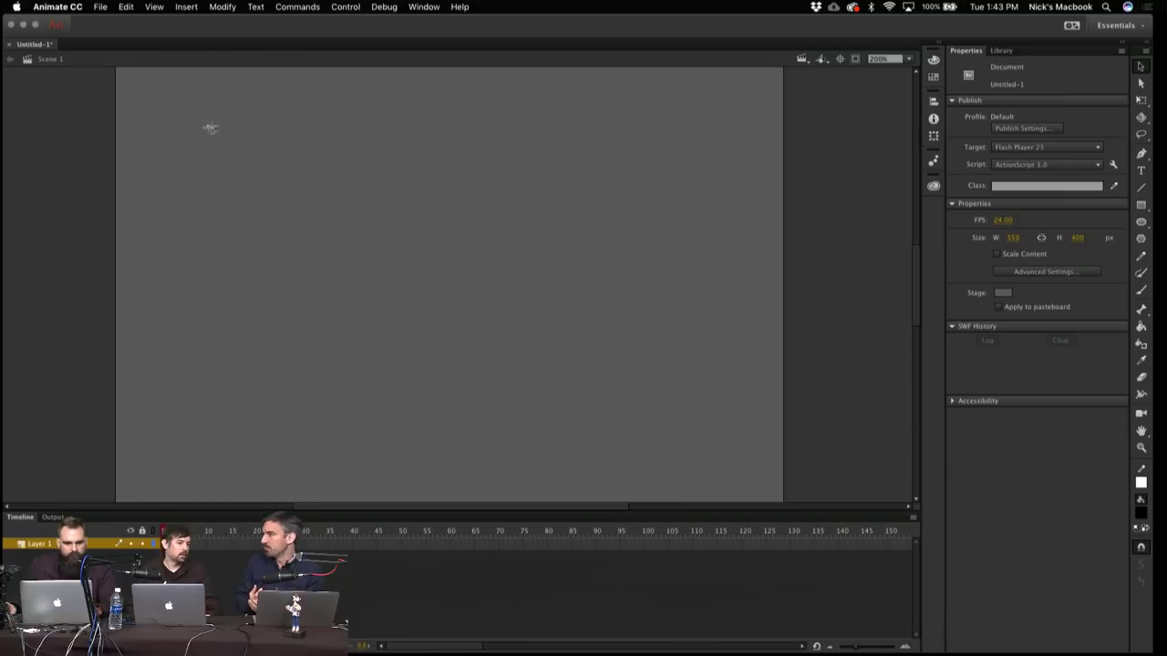
# Add a wide text field near the top of the stage reading "Gobstoppers"
pyautogui.moveTo(121, 135); pyautogui.dragTo(761, 380)
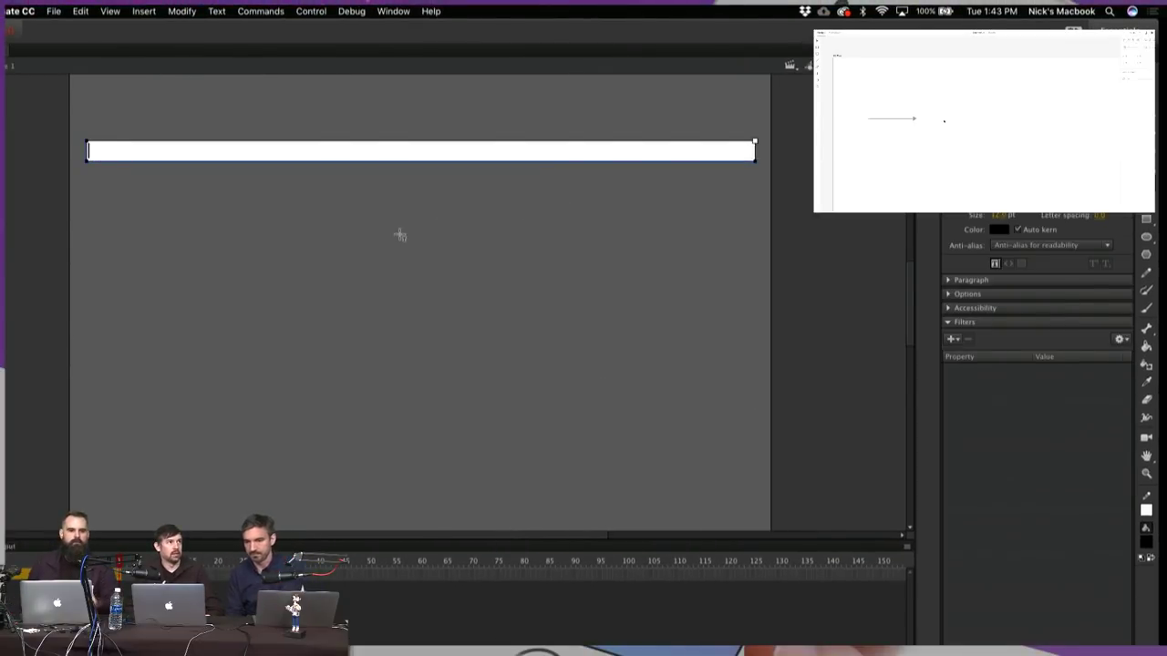
pyautogui.write('Gob')
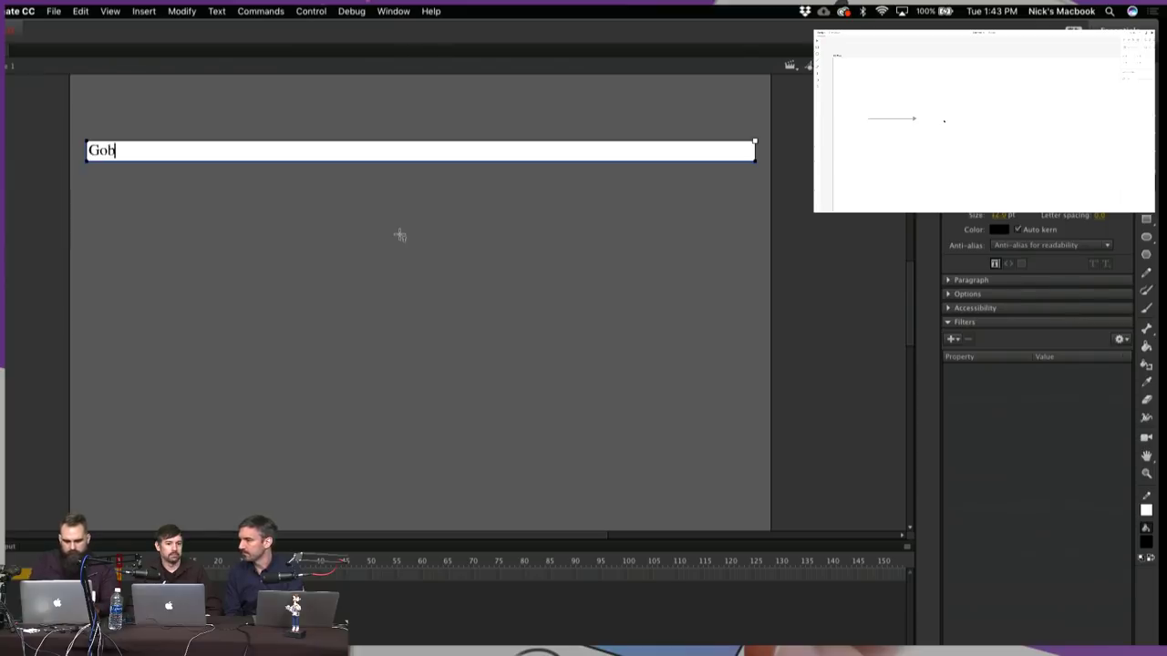
pyautogui.write('stoppers')
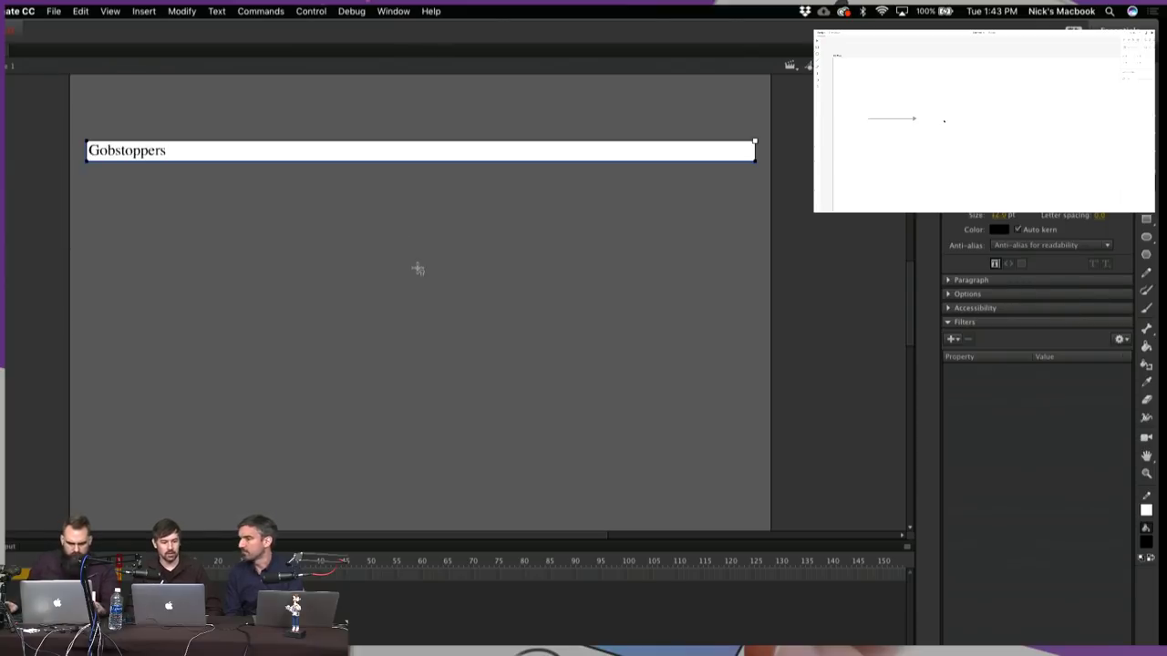
pyautogui.click(362, 271)
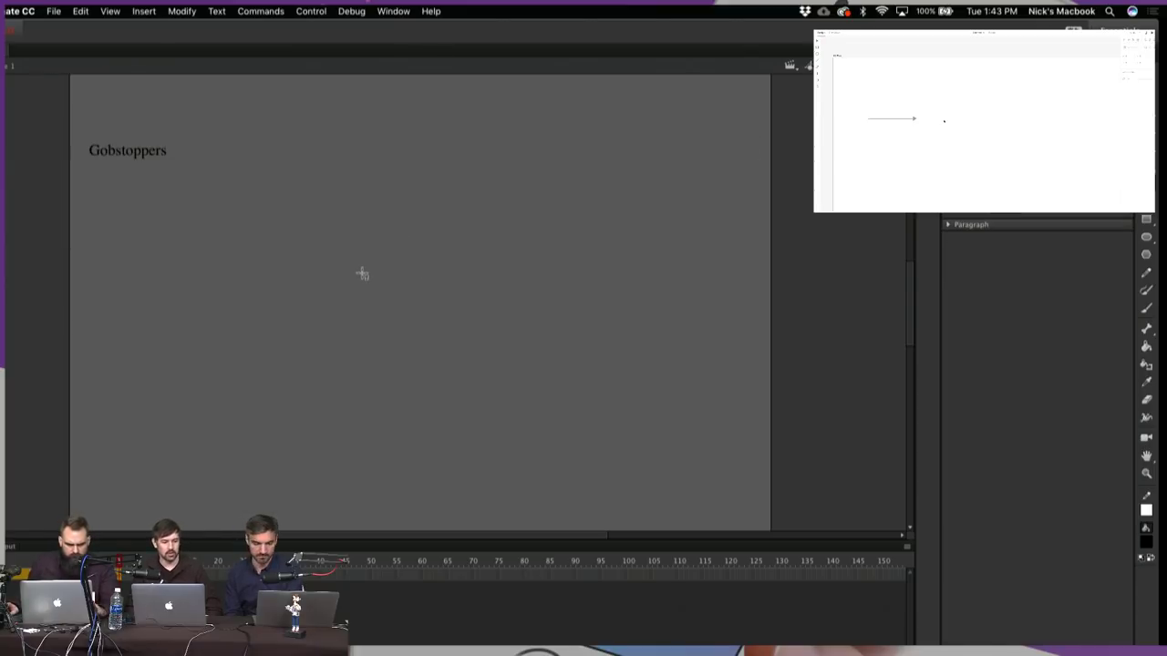
# Change the font of the "Gobstoppers" text to Questrian
pyautogui.click(152, 161)
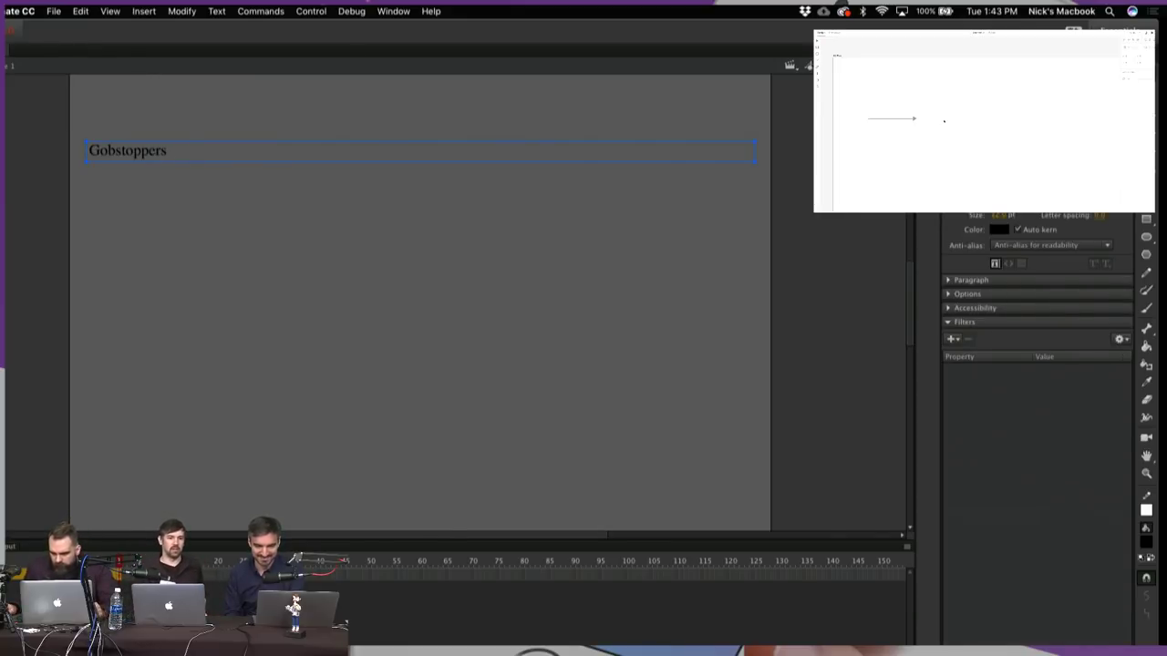
pyautogui.click(1049, 201)
pyautogui.scroll(10, 1021, 428)
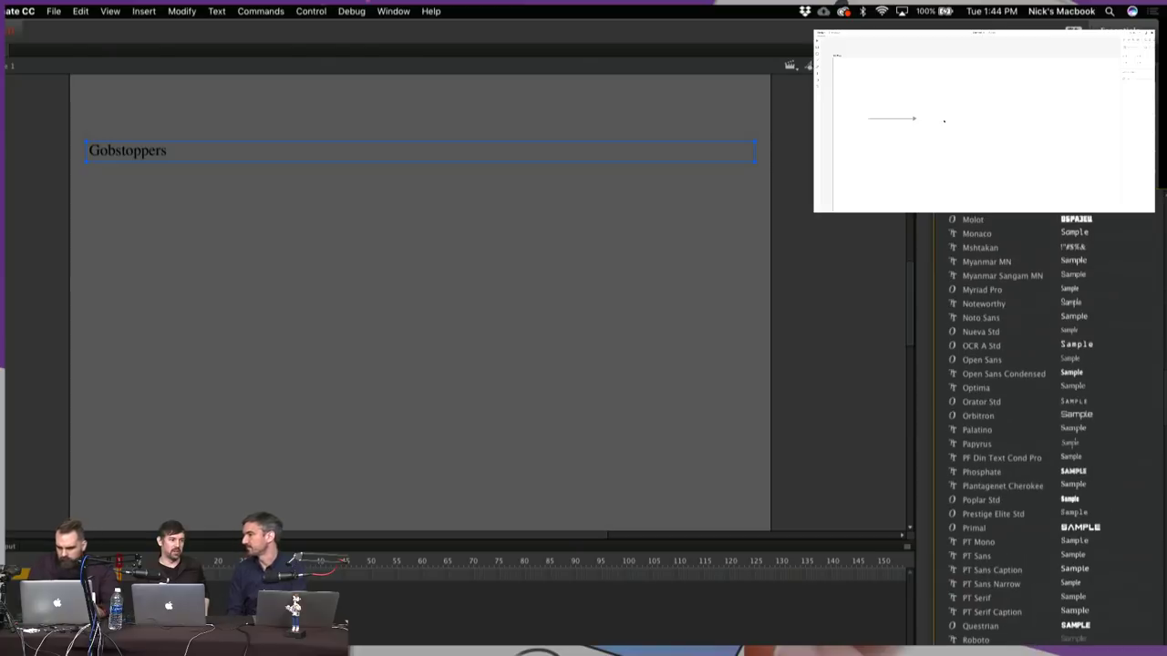
pyautogui.scroll(-3, 1021, 429)
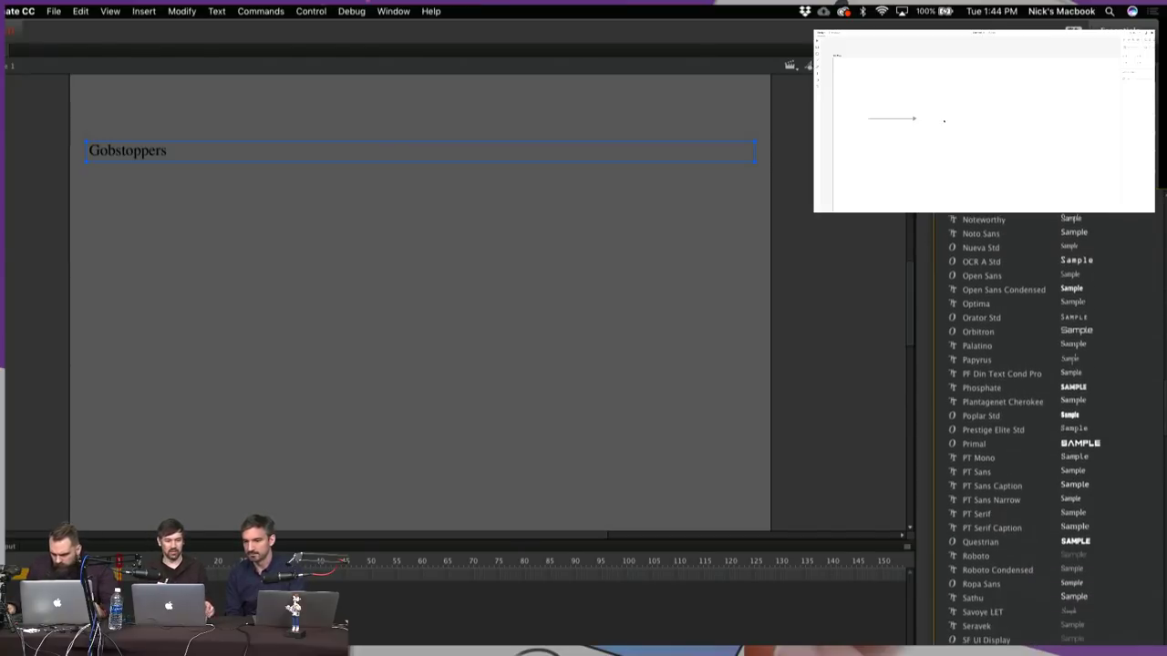
pyautogui.click(987, 640)
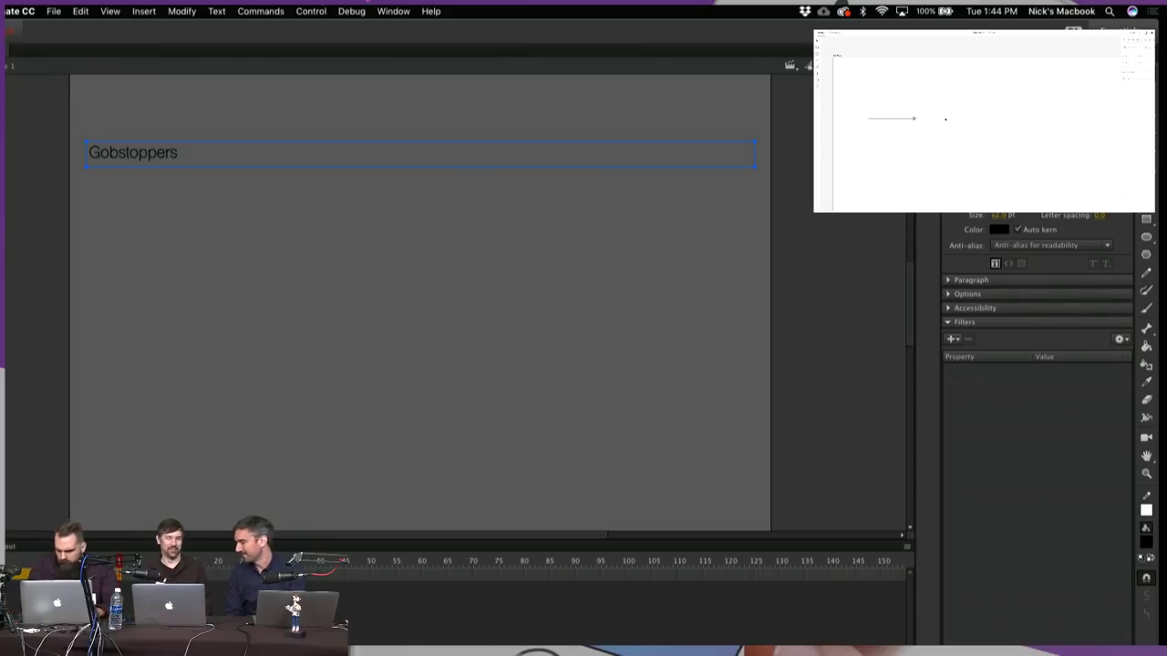
pyautogui.press('Return')
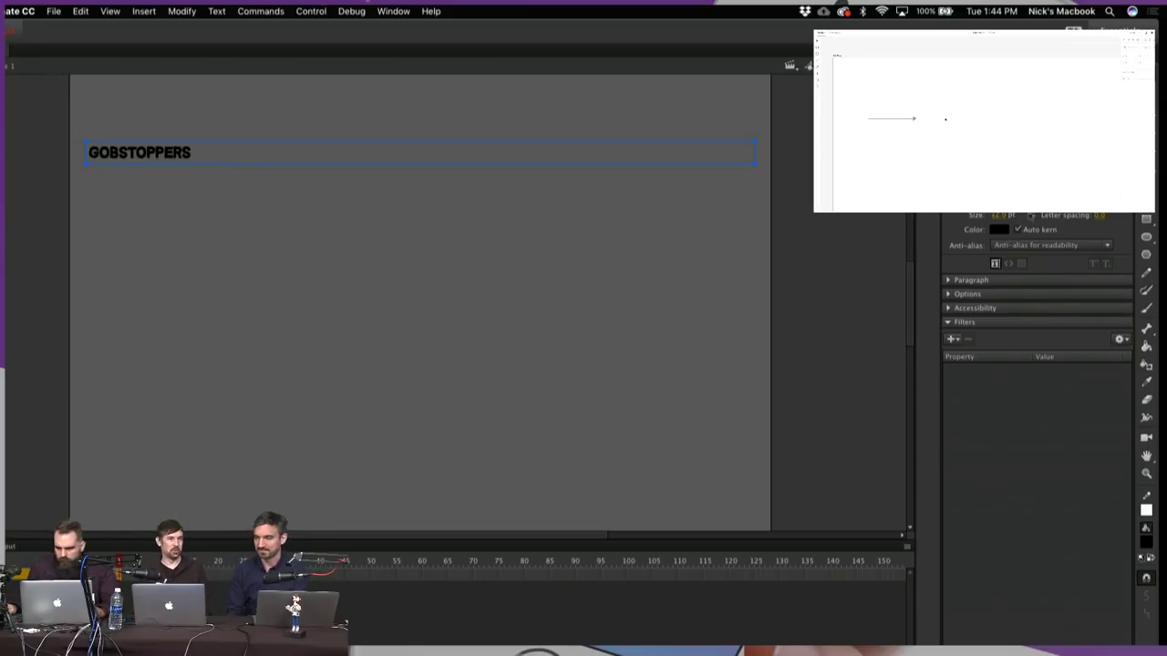
# Enlarge the "Gobstoppers" text to about 67 pt and center it horizontally in the upper half of the stage
pyautogui.moveTo(1000, 221); pyautogui.dragTo(1037, 217)
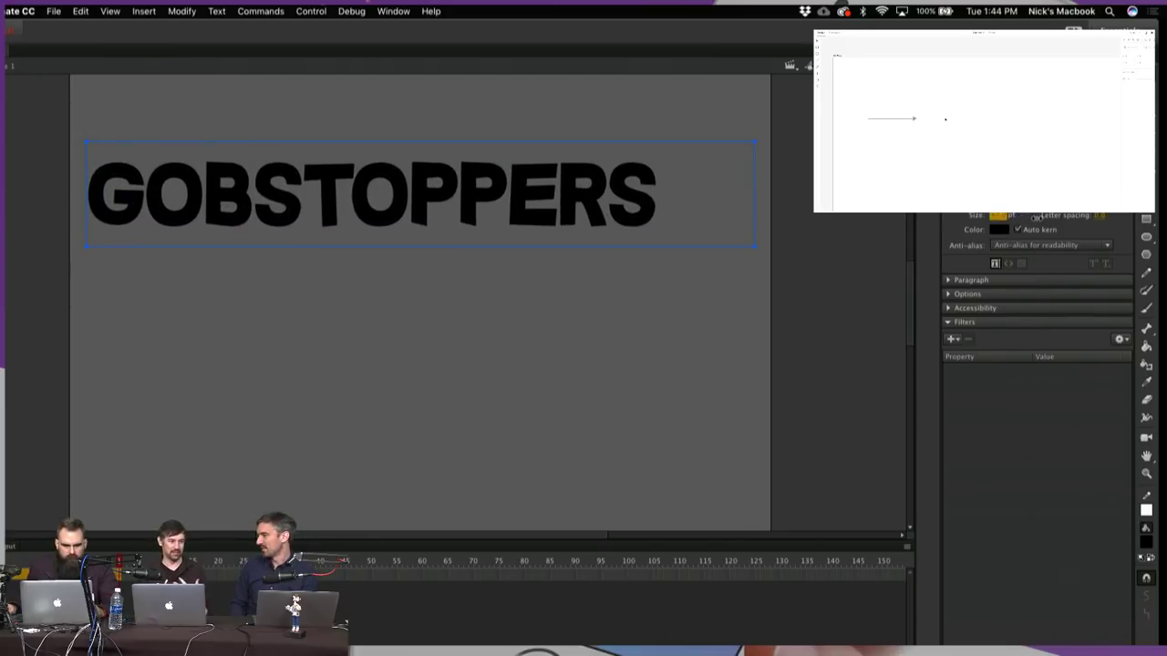
pyautogui.click(492, 262)
pyautogui.moveTo(444, 209); pyautogui.dragTo(495, 281)
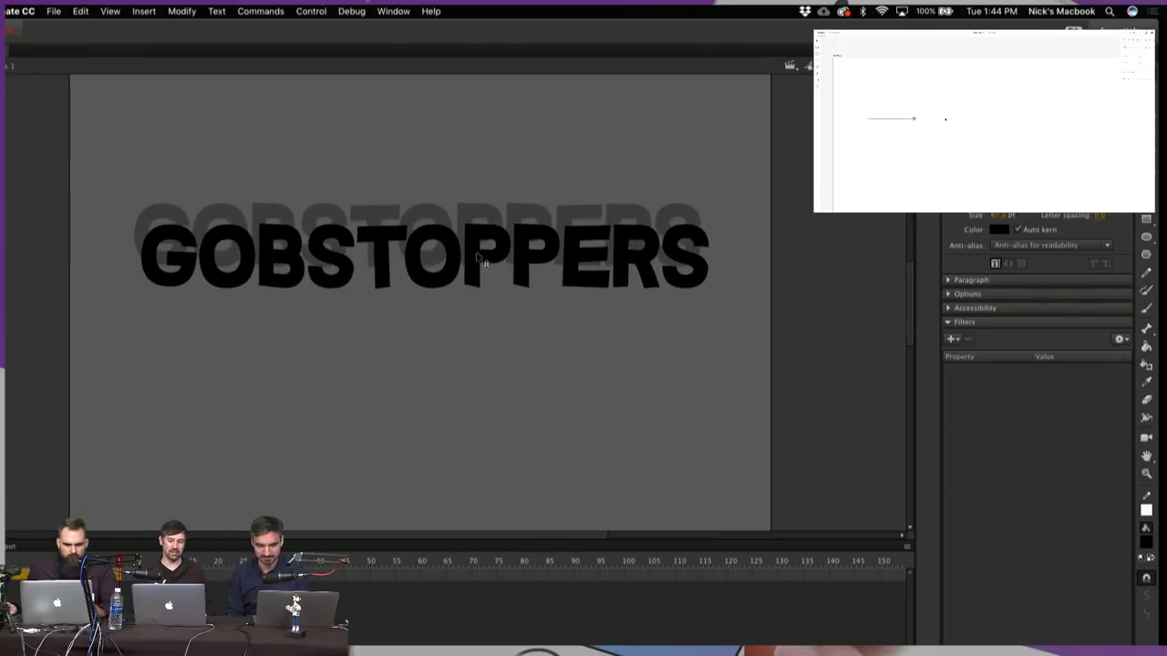
pyautogui.click(507, 182)
# Recolor the "Gobstoppers" text light gray and move it straight down toward the middle of the stage
pyautogui.doubleClick(20, 574)
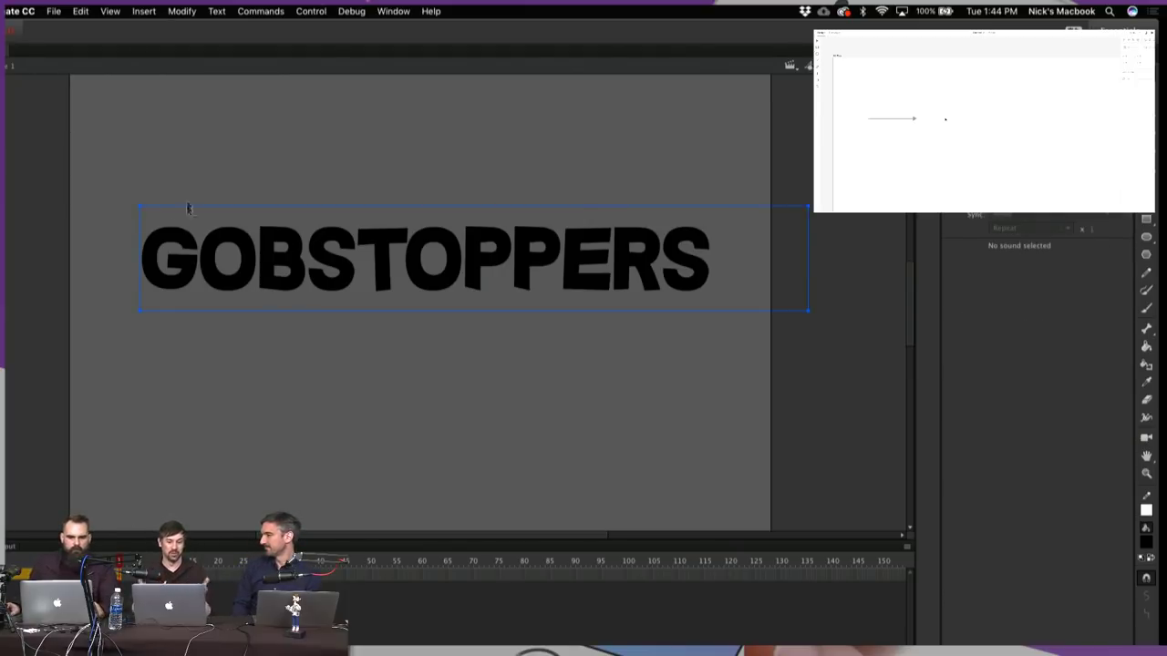
pyautogui.moveTo(196, 143); pyautogui.dragTo(410, 410)
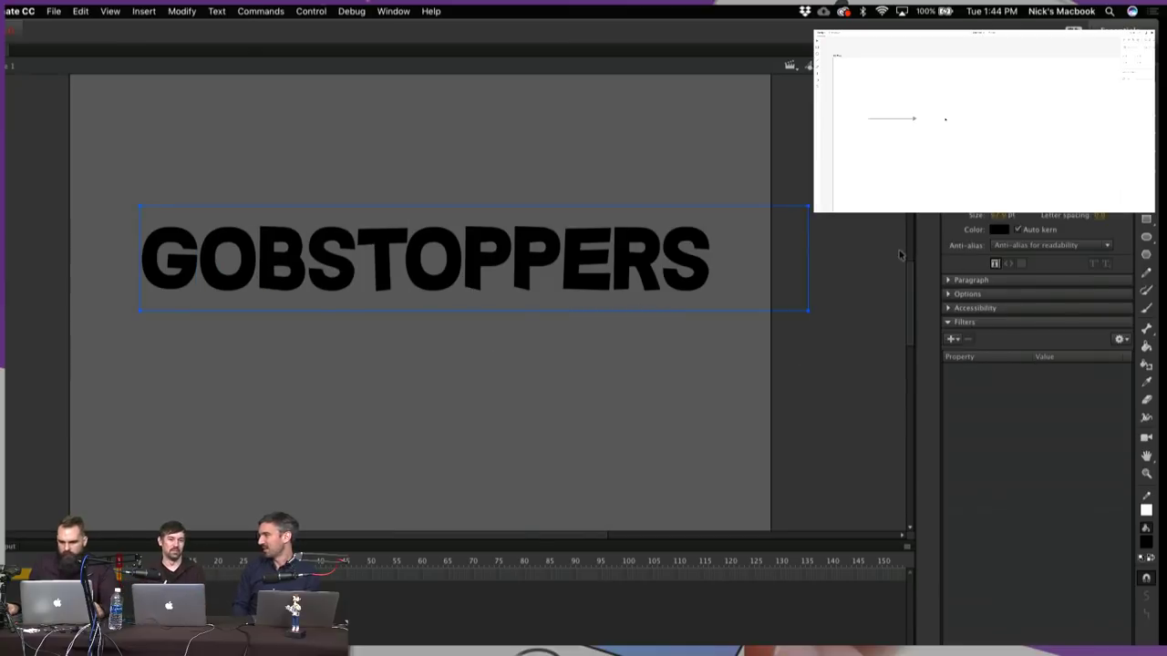
pyautogui.click(997, 232)
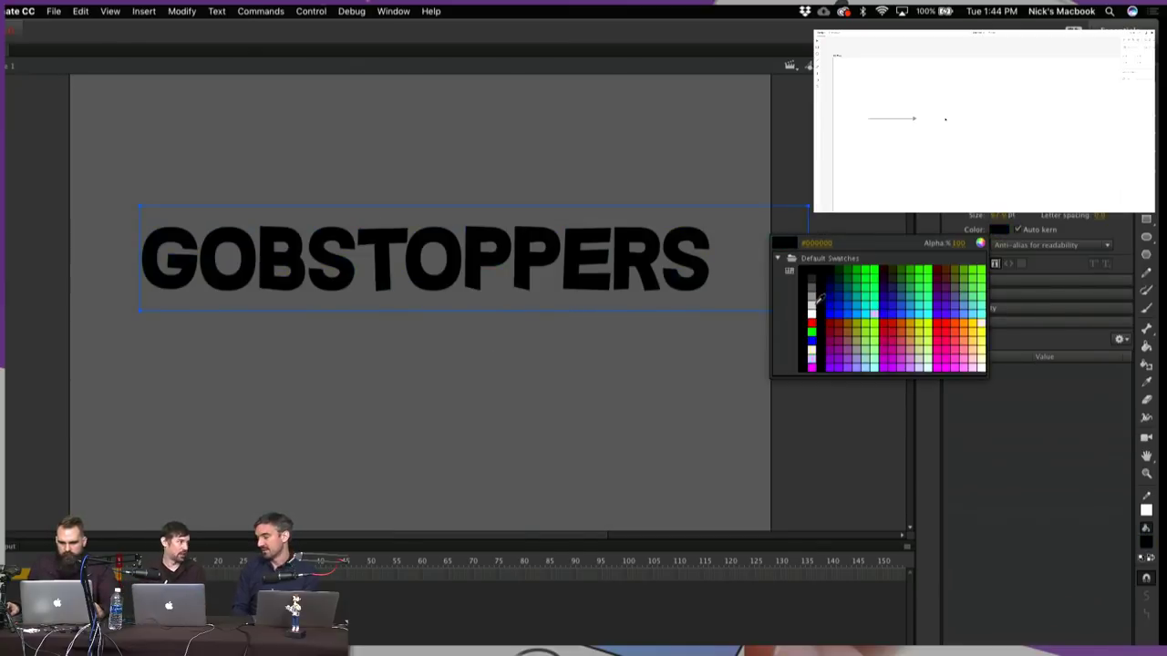
pyautogui.click(821, 299)
pyautogui.click(468, 357)
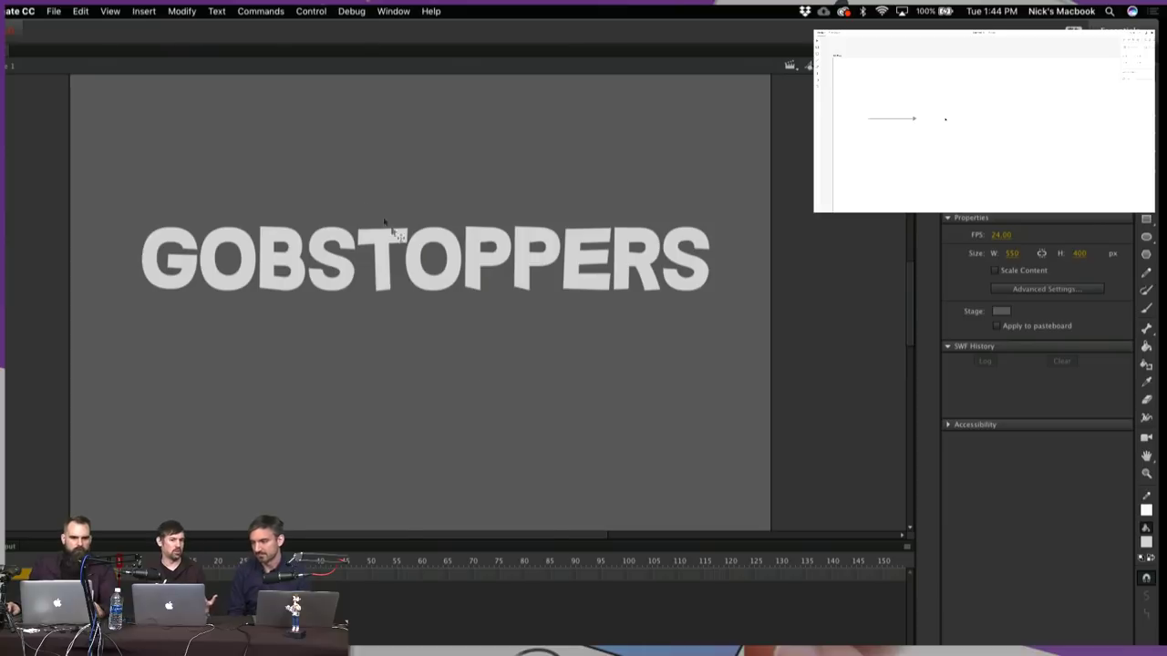
pyautogui.moveTo(331, 156); pyautogui.dragTo(510, 351)
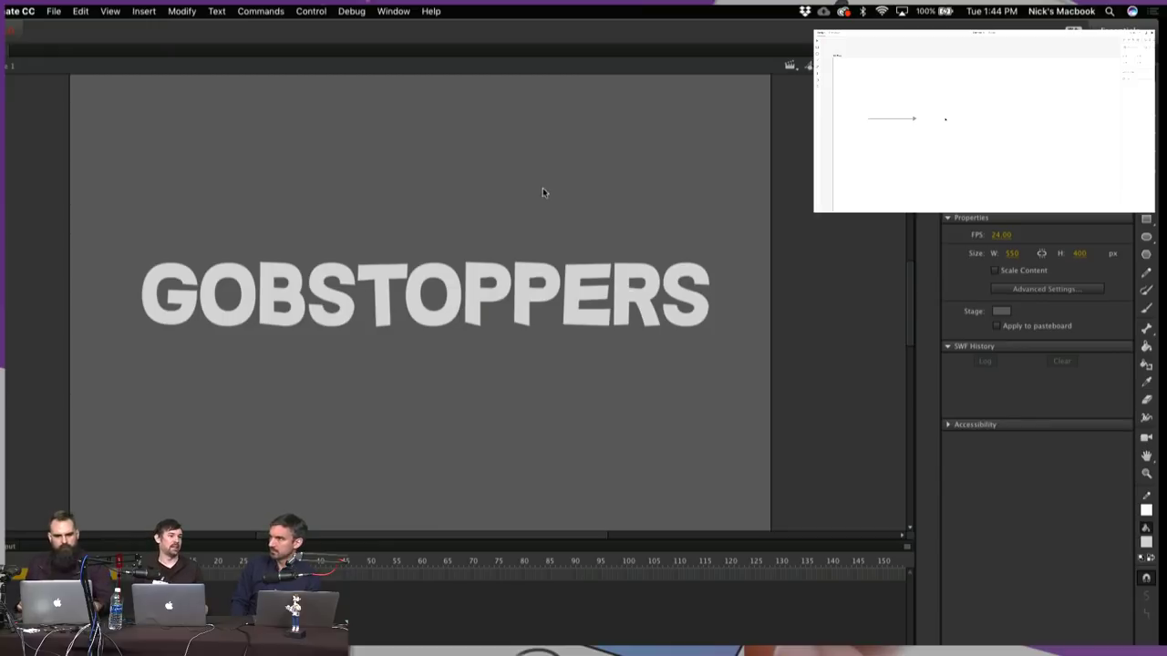
# Start saving the document to the Desktop and create a new folder there named "AdobeLive-Stream"
pyautogui.press('super+s')
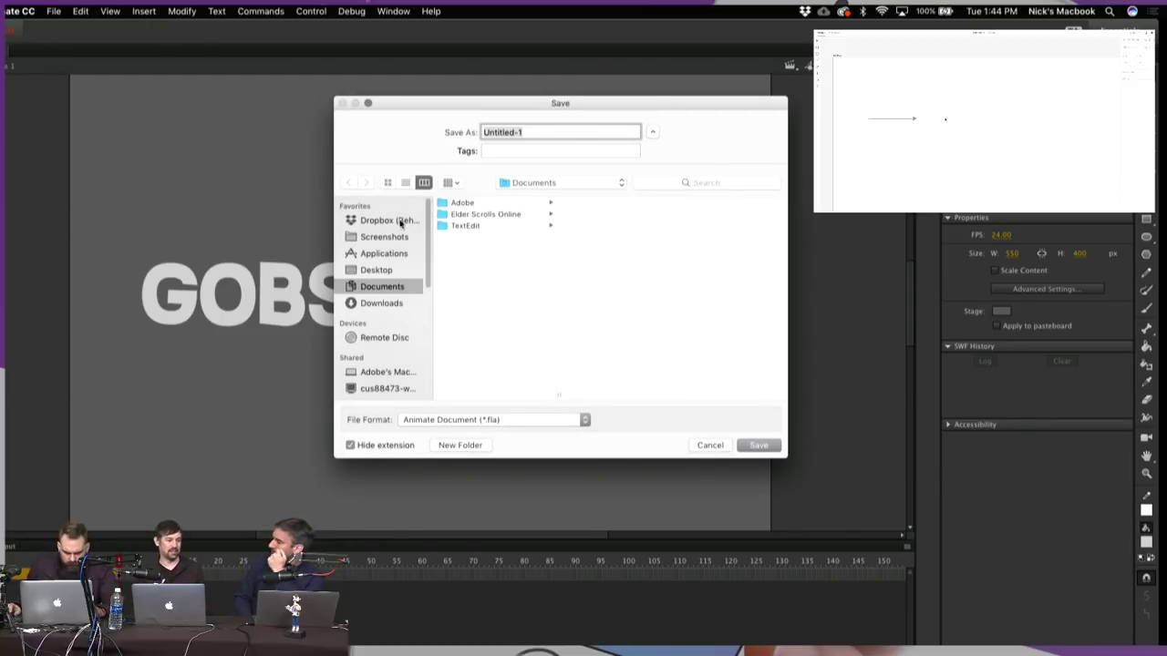
pyautogui.click(379, 270)
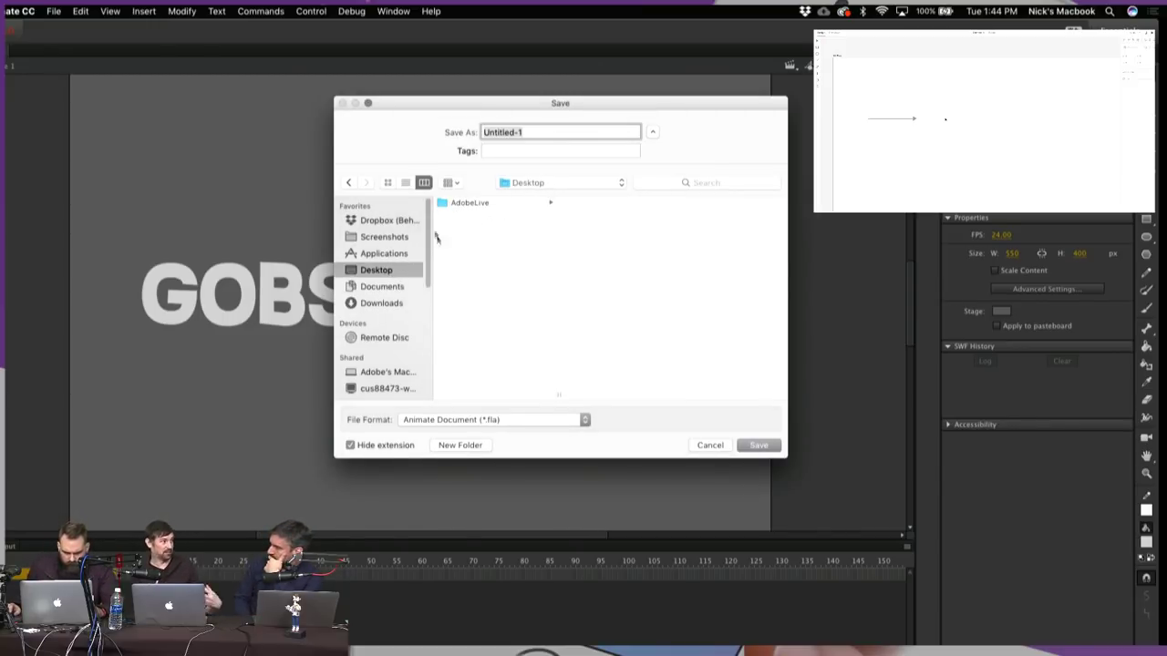
pyautogui.click(458, 445)
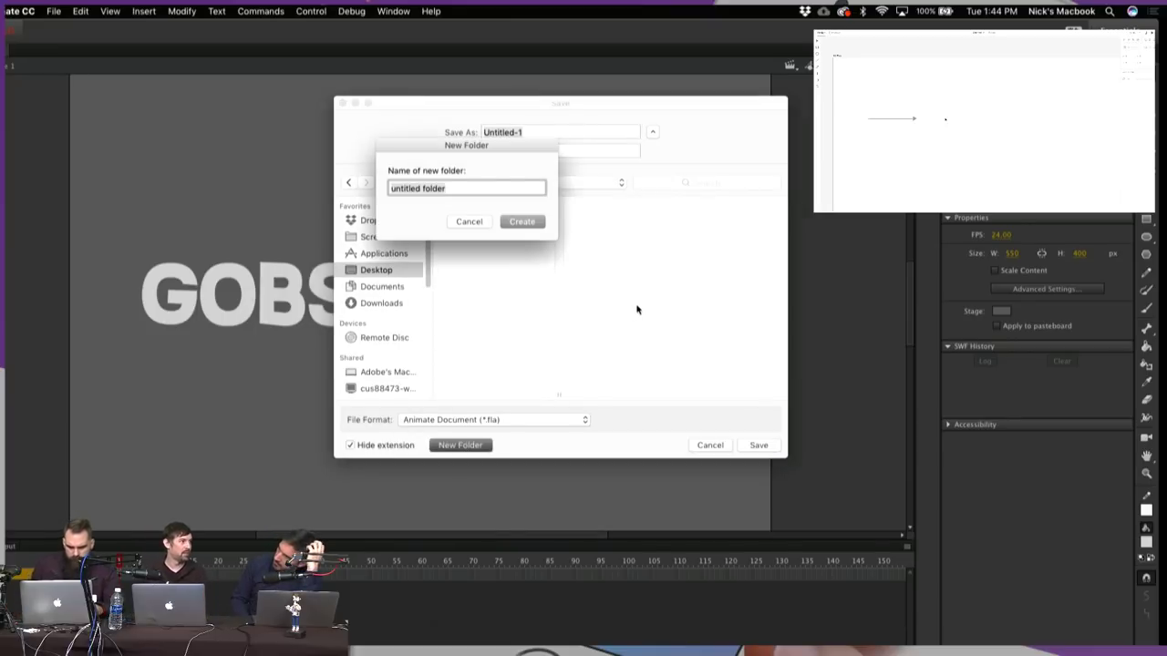
pyautogui.write('Adobe')
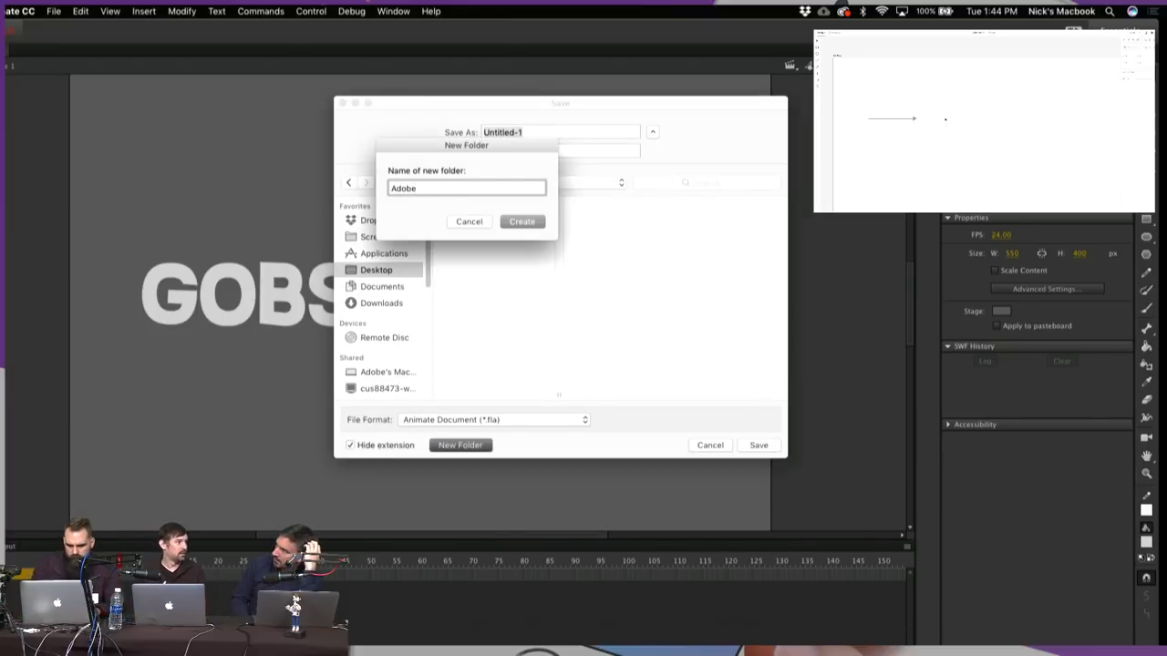
pyautogui.write('Live')
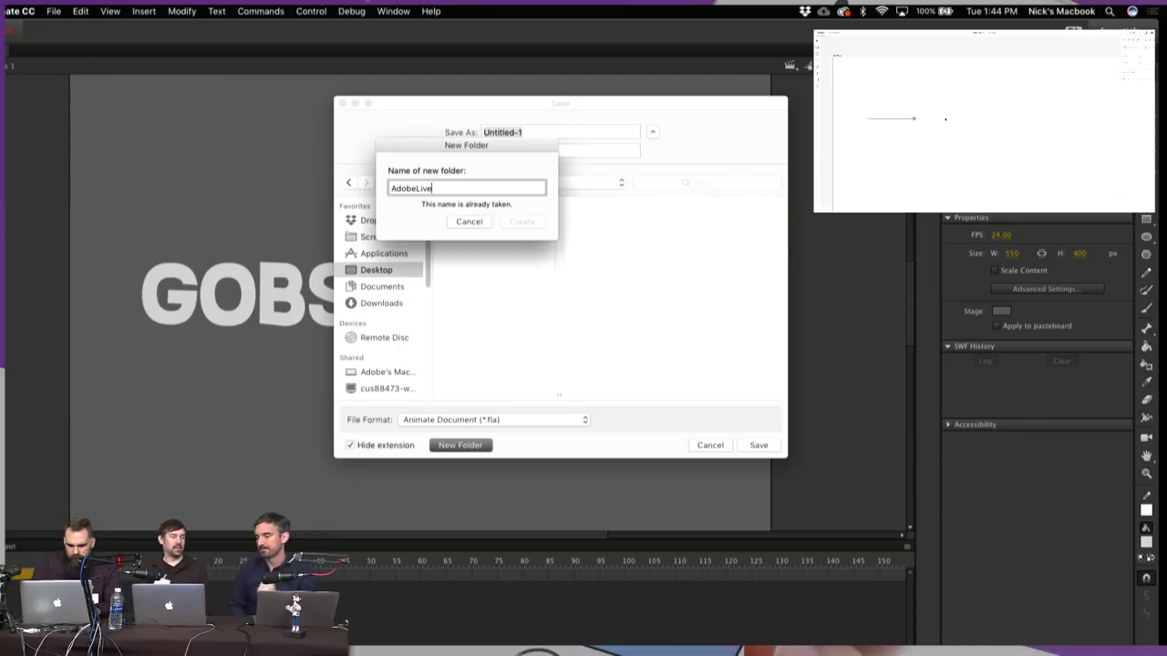
pyautogui.write('-St')
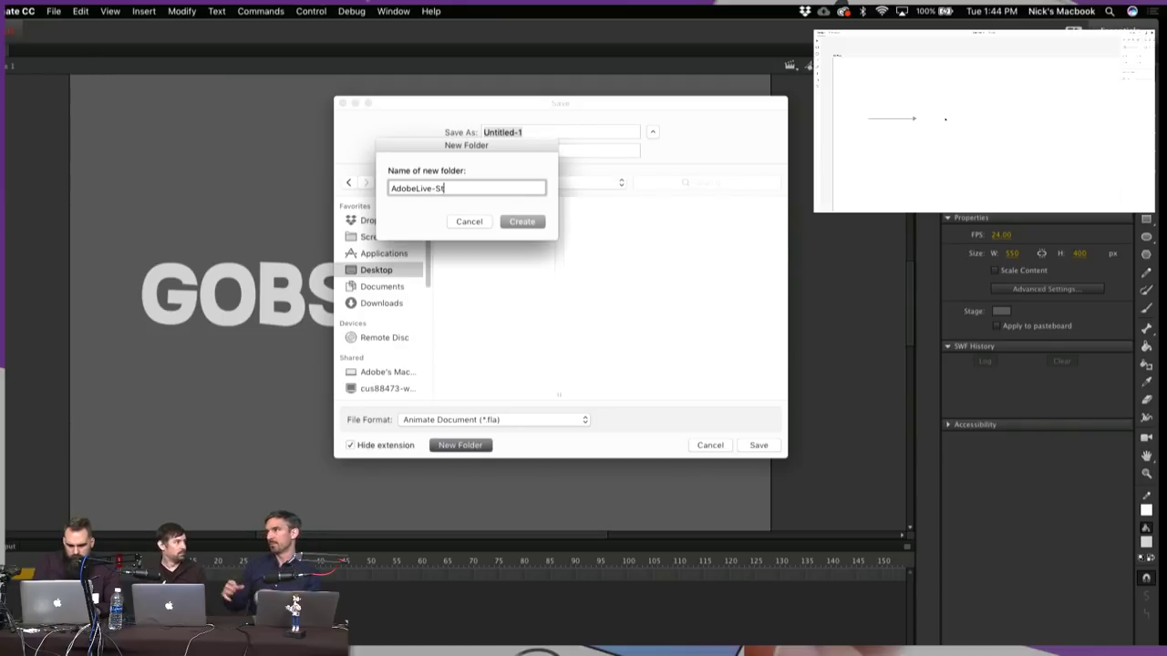
pyautogui.write('ream')
pyautogui.press('Return')
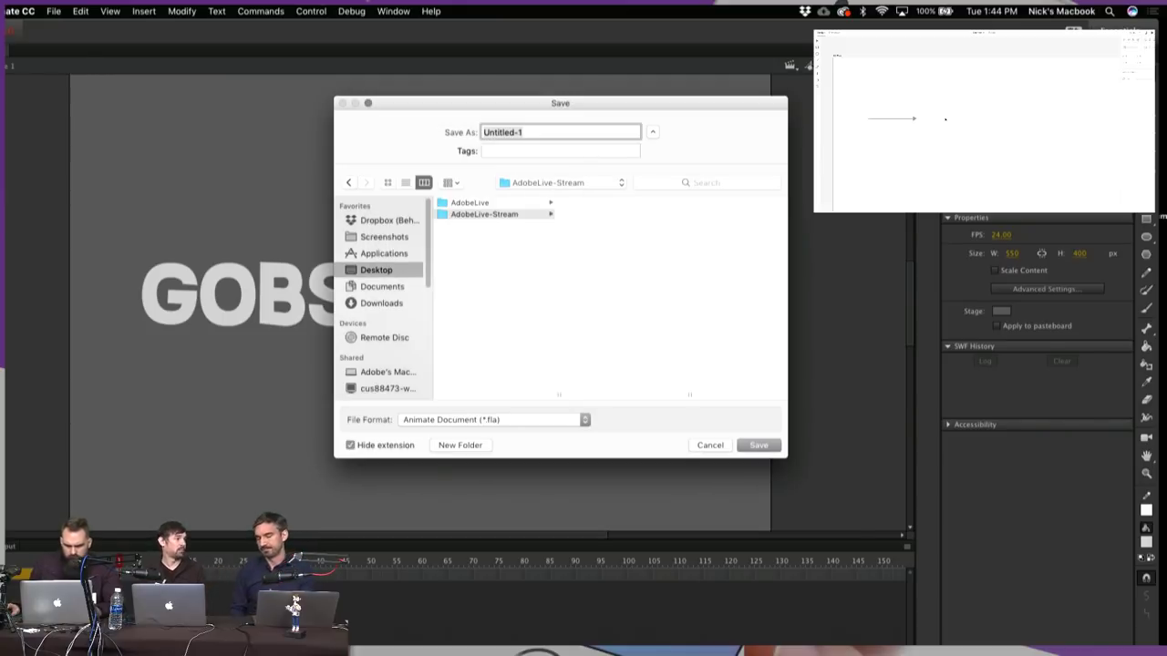
# Create an "Animate Files" subfolder inside AdobeLive-Stream and save the Animate document in it as "gobstoppers-logo"
pyautogui.click(460, 446)
pyautogui.write('imate Files')
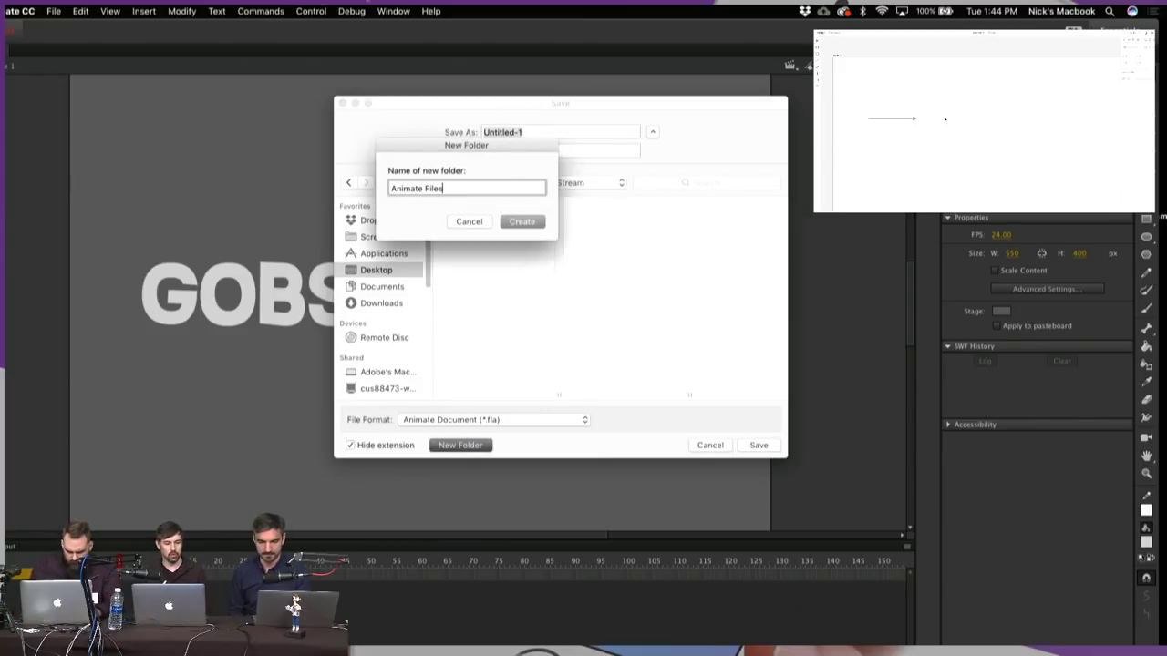
pyautogui.press('Return')
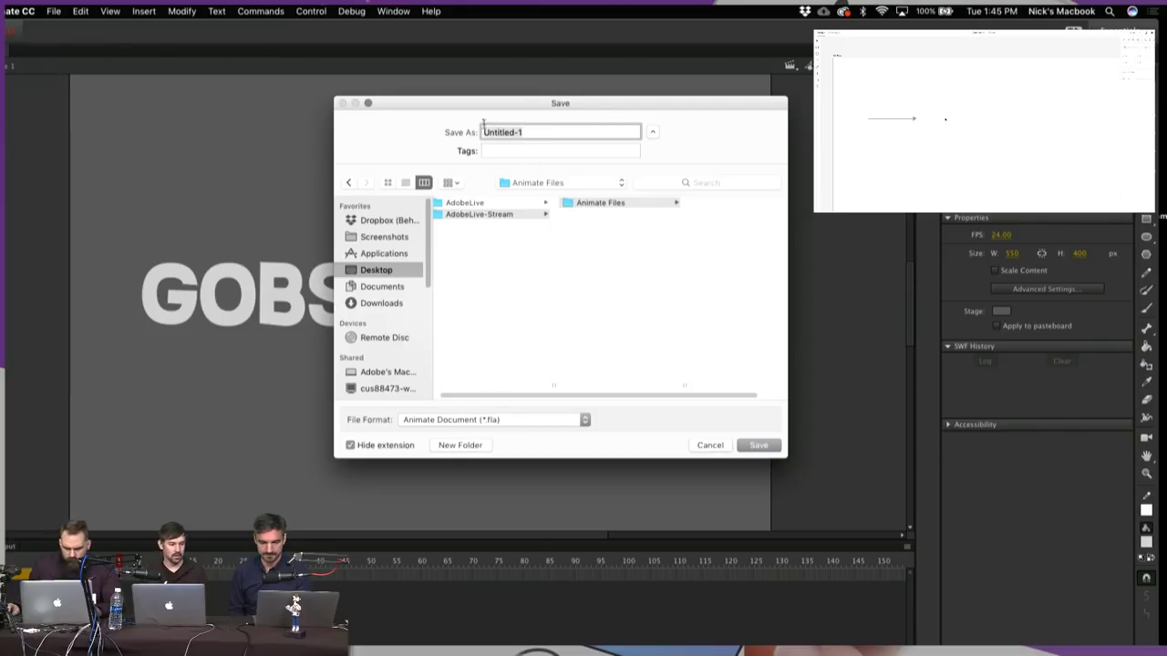
pyautogui.write('gob')
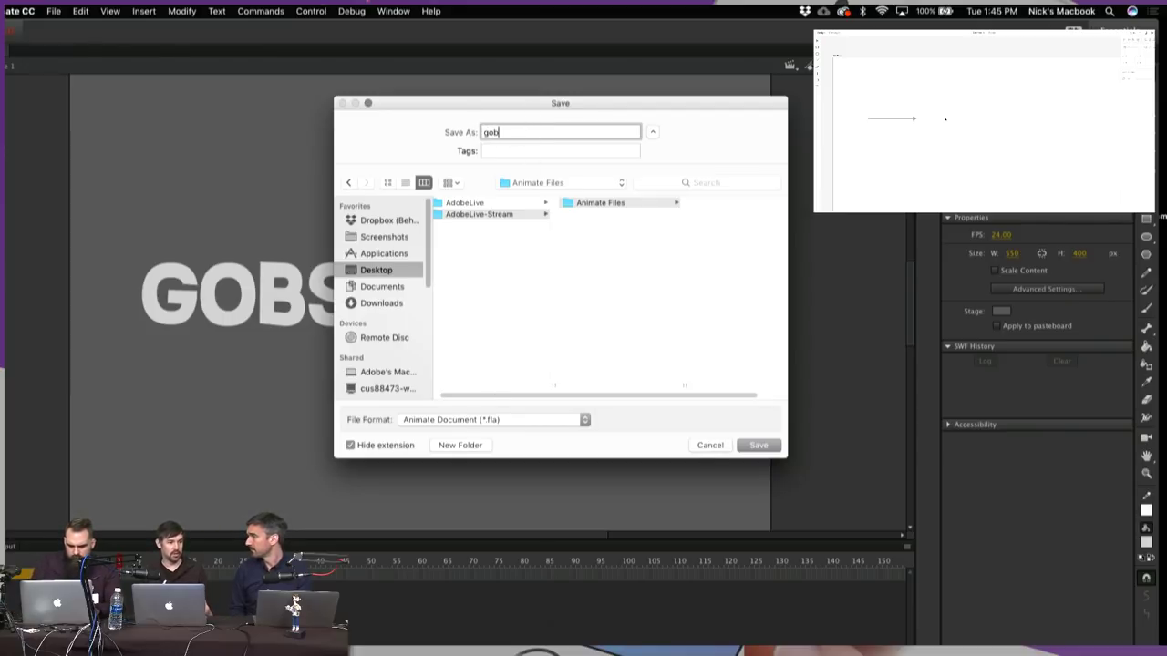
pyautogui.write('stoppers-')
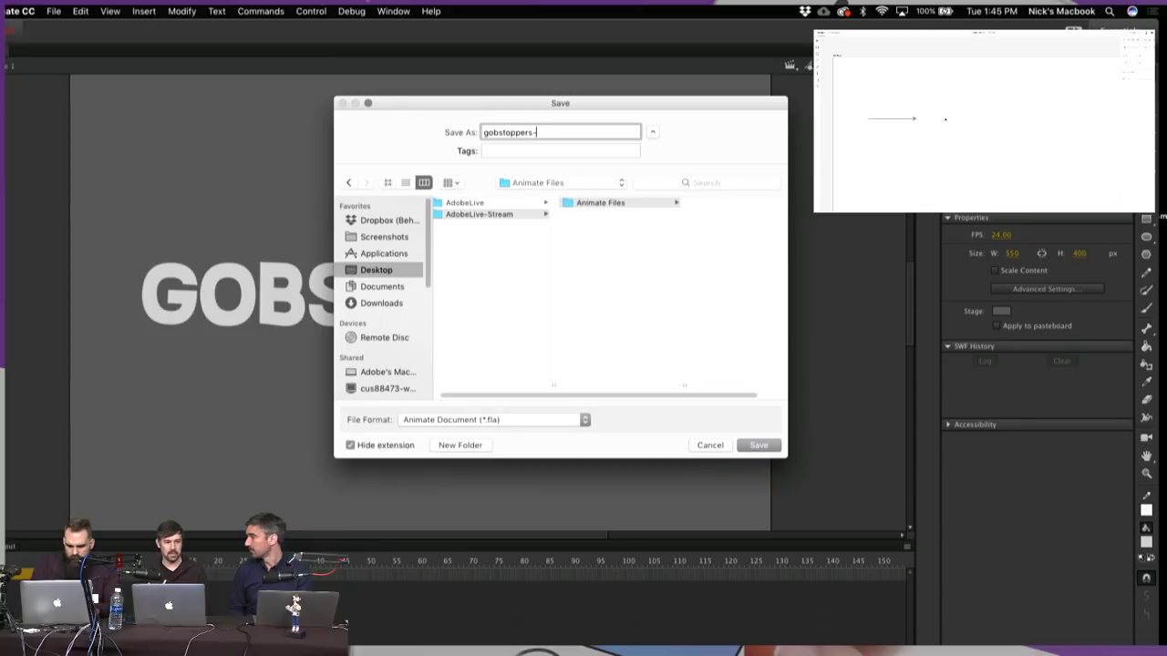
pyautogui.write('logo')
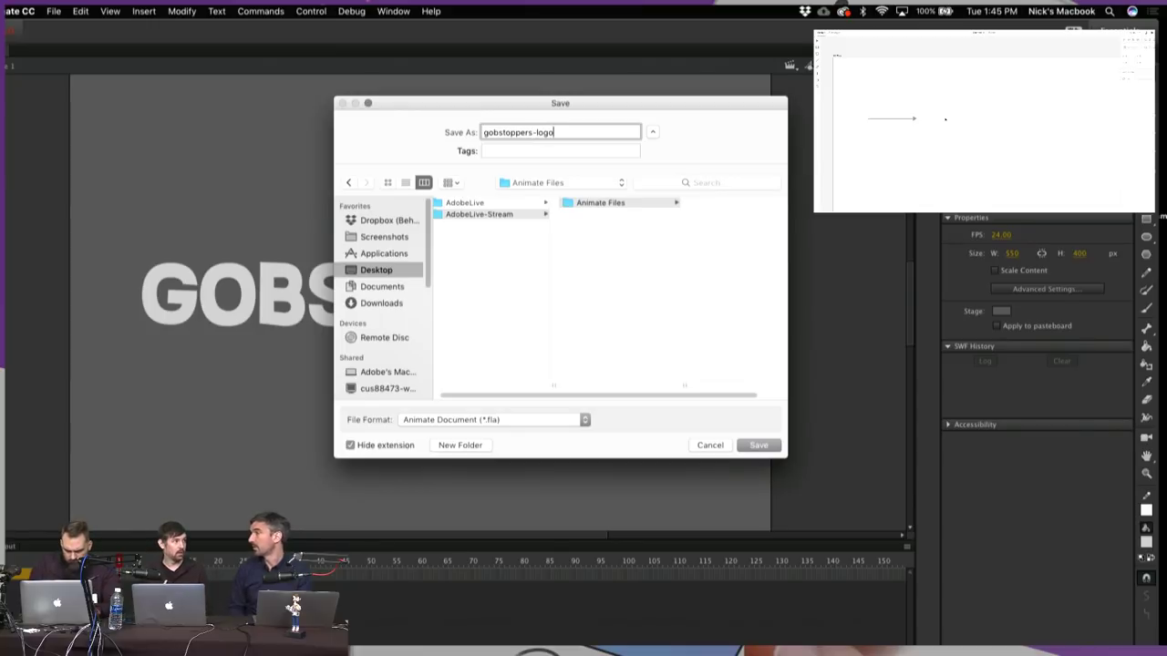
pyautogui.press('Return')
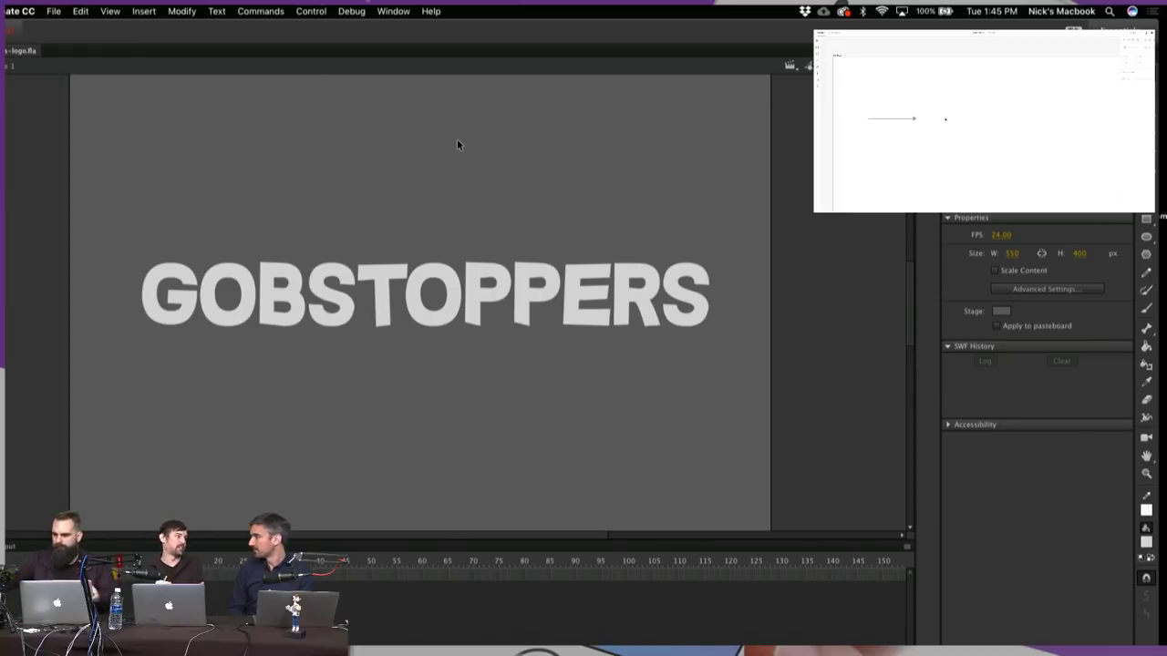
# Break the "GOBSTOPPERS" text apart into individual letters
pyautogui.moveTo(357, 190); pyautogui.dragTo(577, 414)
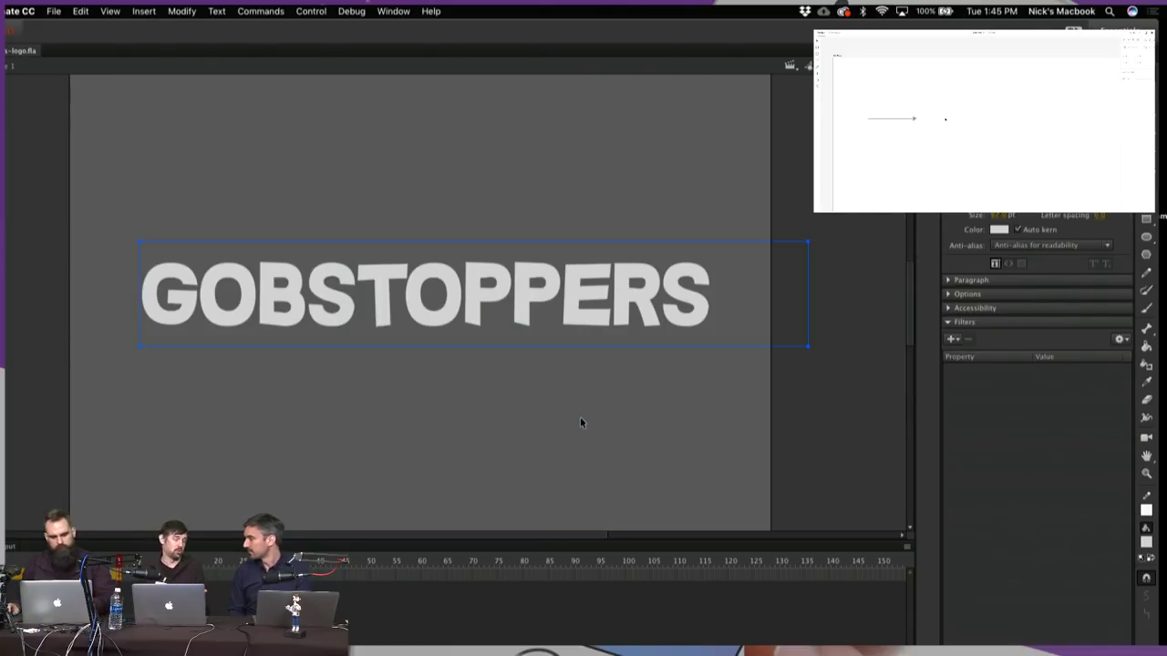
pyautogui.press('super+b')
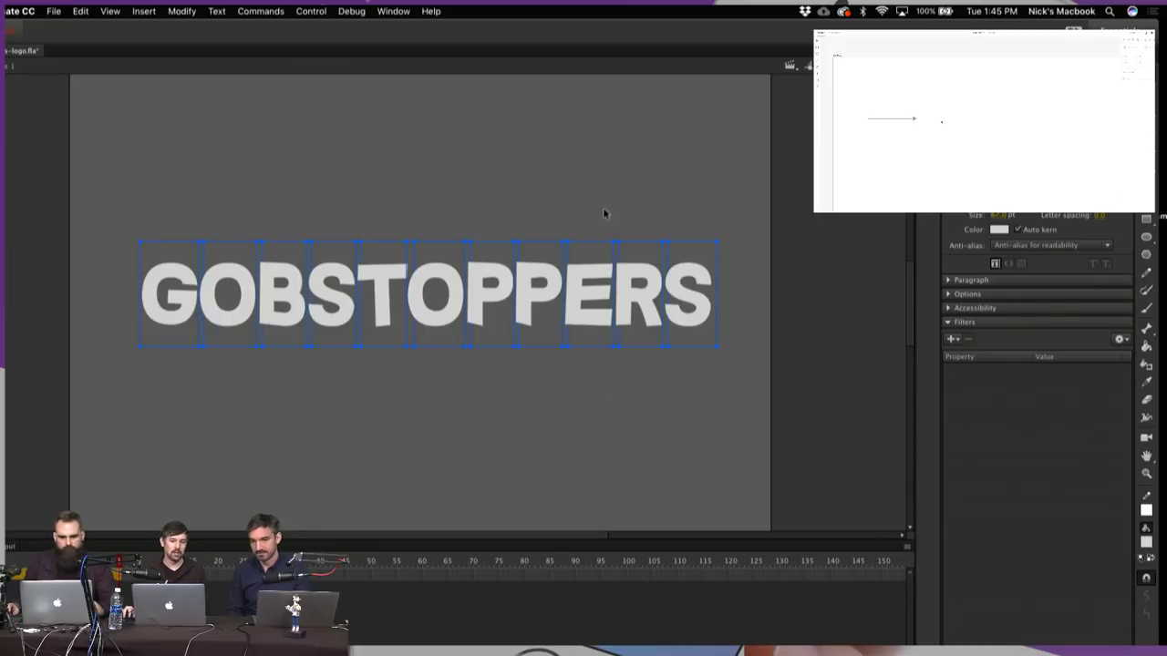
pyautogui.click(379, 167)
pyautogui.moveTo(151, 193); pyautogui.dragTo(738, 430)
pyautogui.click(536, 129)
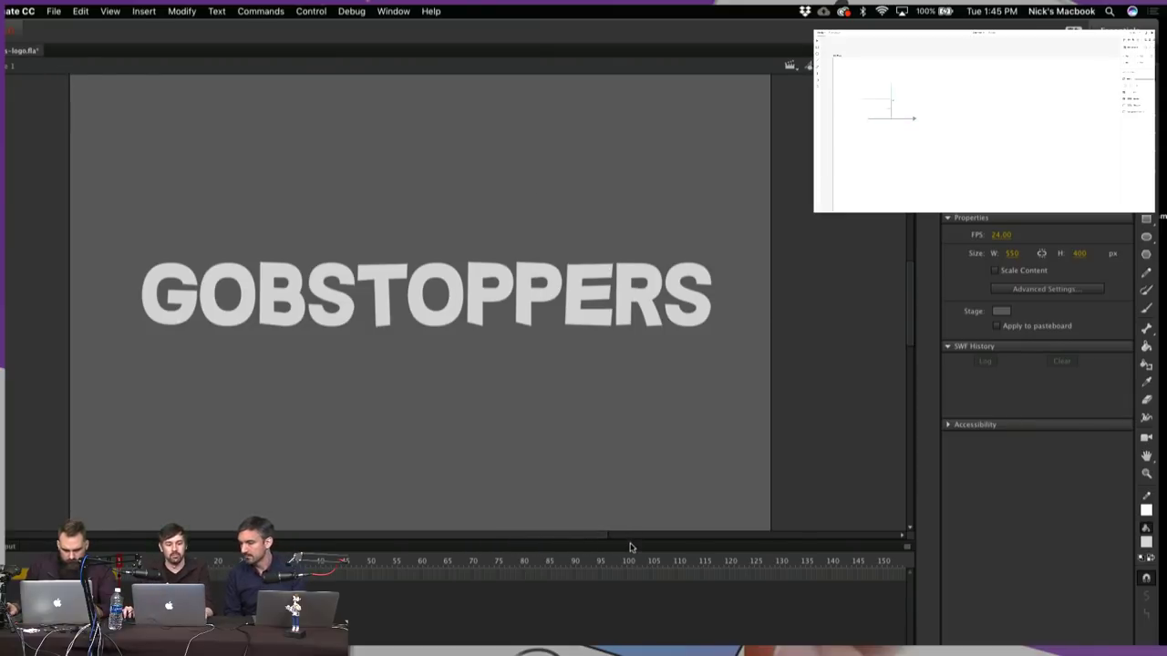
# Nudge all the GOBSTOPPERS letters together slightly downward on the stage
pyautogui.moveTo(629, 547); pyautogui.dragTo(629, 597)
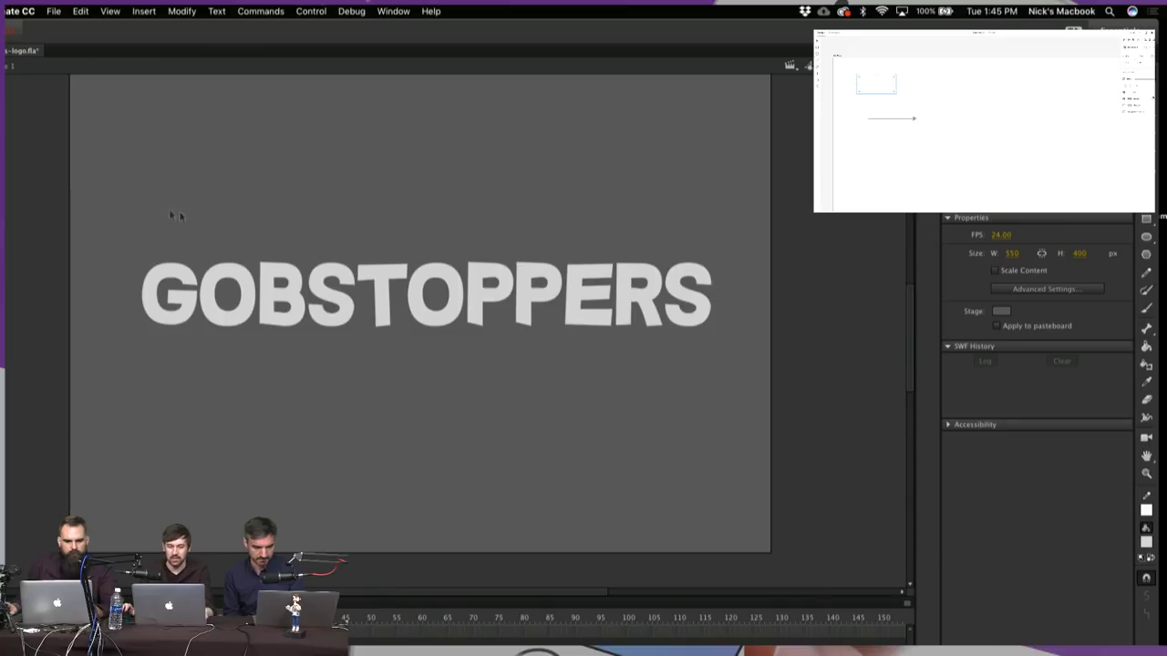
pyautogui.moveTo(125, 186); pyautogui.dragTo(756, 466)
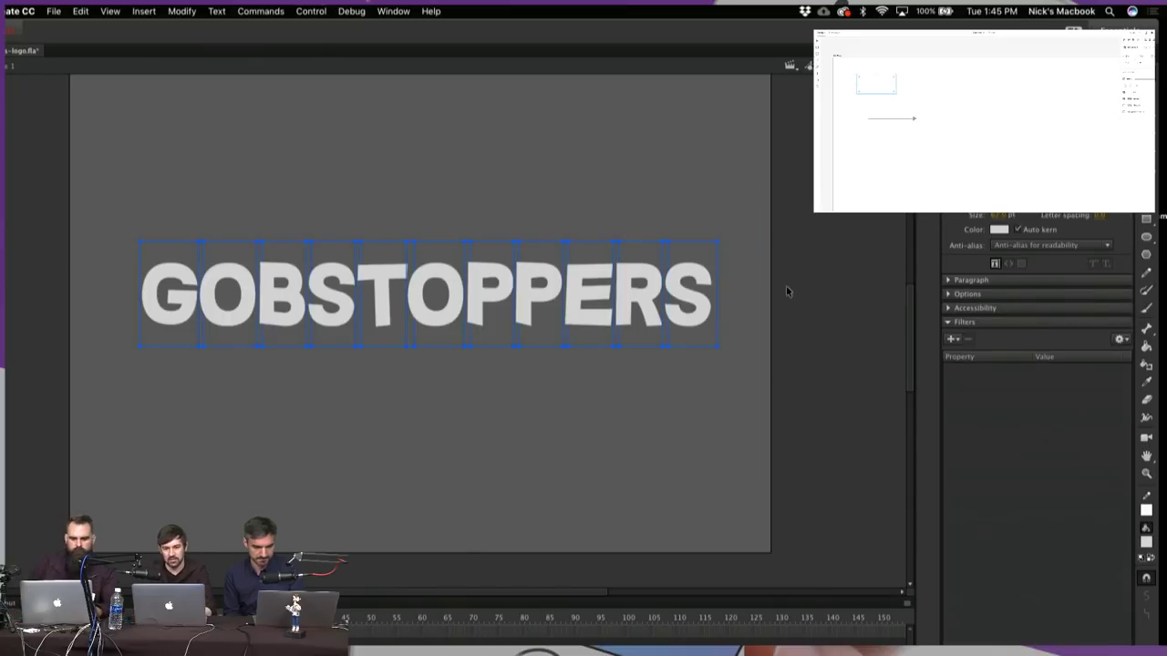
pyautogui.hotkey('shift', 'Down')
pyautogui.hotkey('shift', 'Right')
pyautogui.hotkey('shift', 'Up')
pyautogui.hotkey('shift', 'Up')
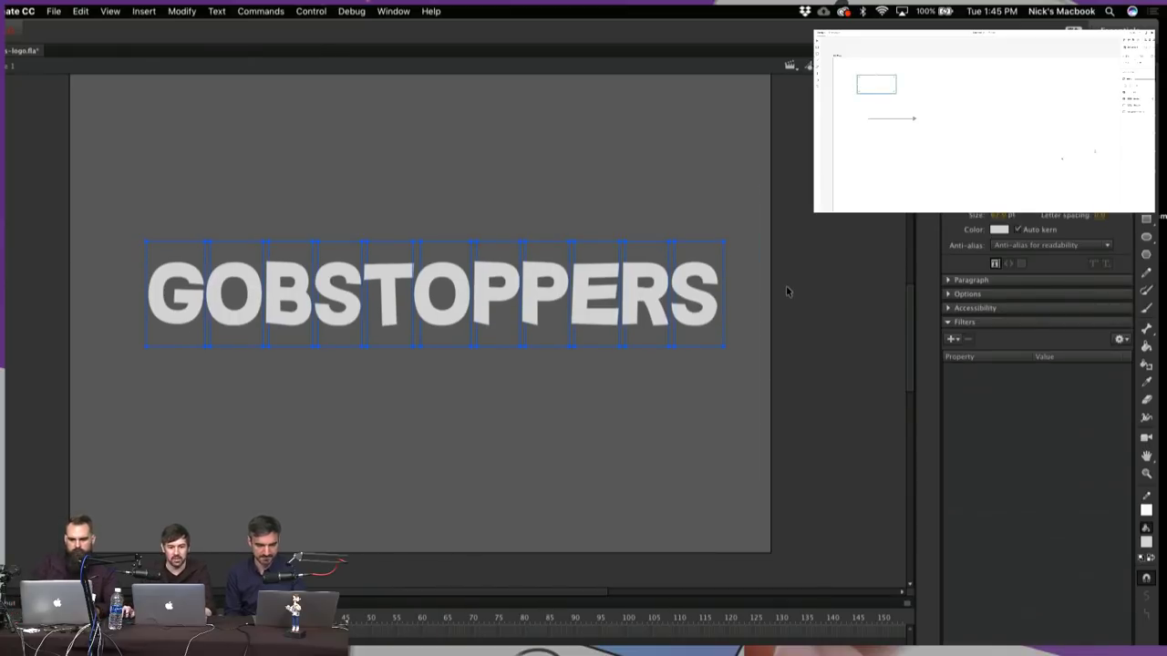
pyautogui.hotkey('shift', 'Down')
pyautogui.press('Left')
pyautogui.press('Left')
pyautogui.press('Left')
pyautogui.press('Left')
pyautogui.press('Left')
pyautogui.press('Left')
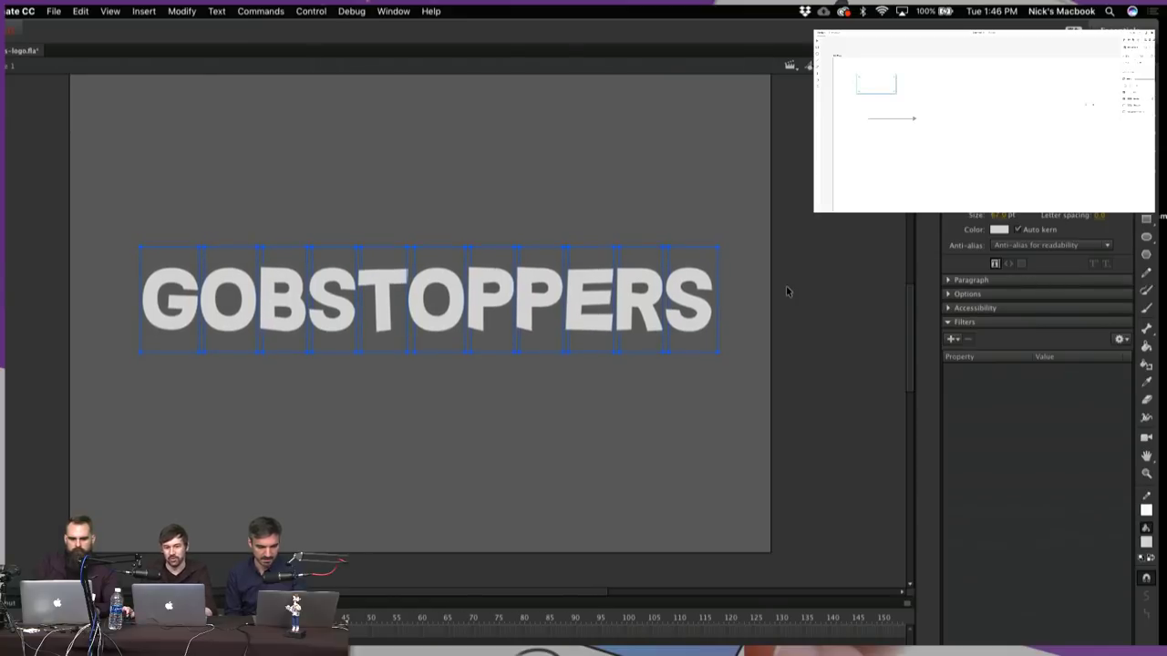
pyautogui.click(387, 410)
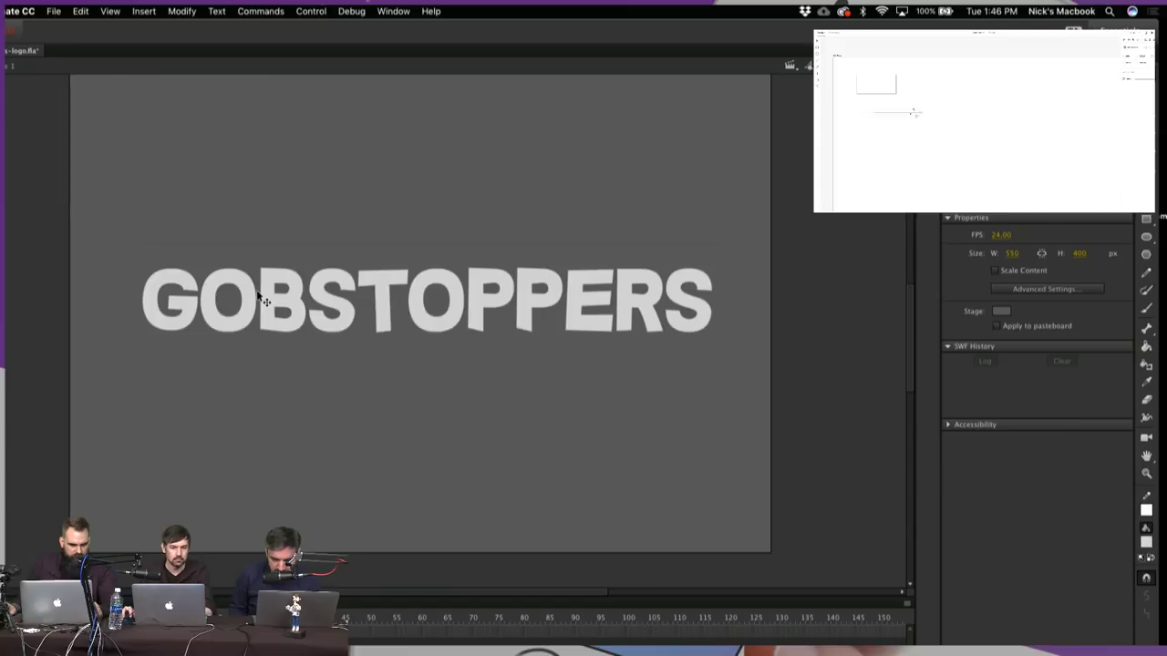
pyautogui.moveTo(131, 214); pyautogui.dragTo(187, 347)
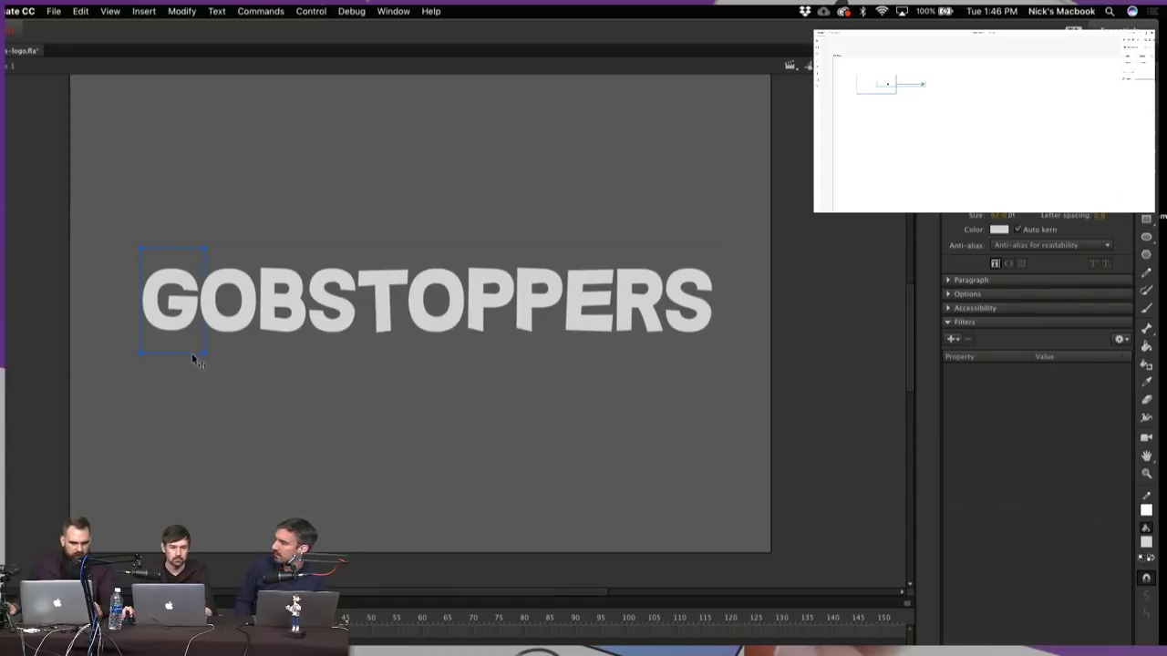
pyautogui.click(193, 367)
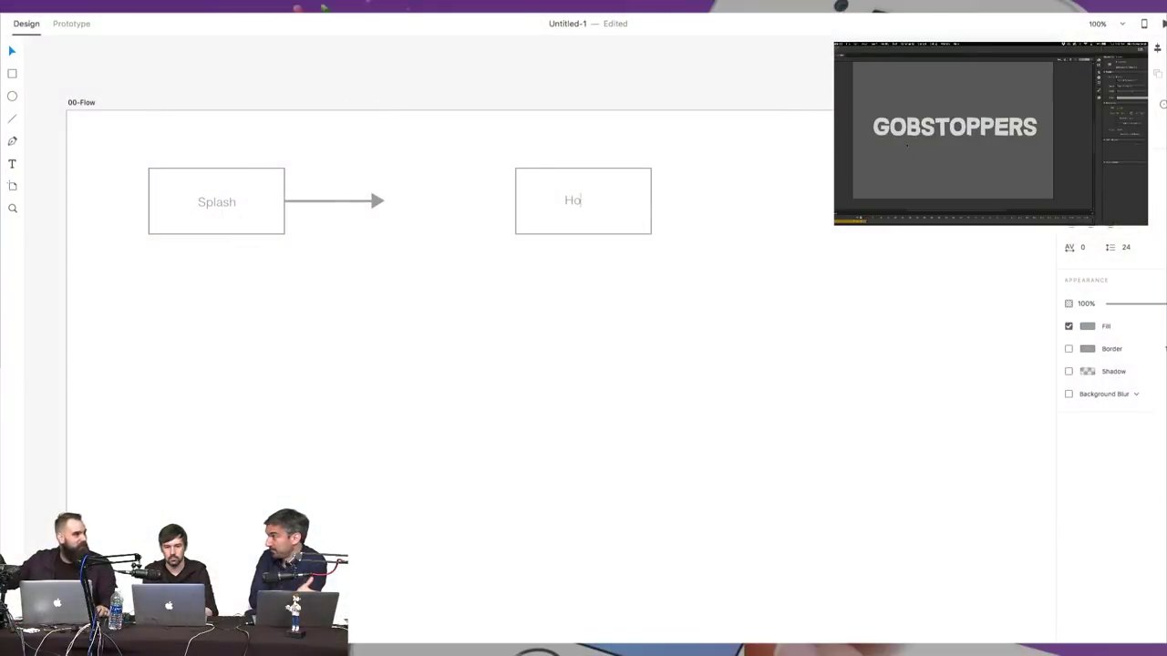
# In Adobe XD, replace the text in the box beyond the Splash arrow with "Menu (no save)" on two lines
pyautogui.press('BackSpace')
pyautogui.press('BackSpace')
pyautogui.press('BackSpace')
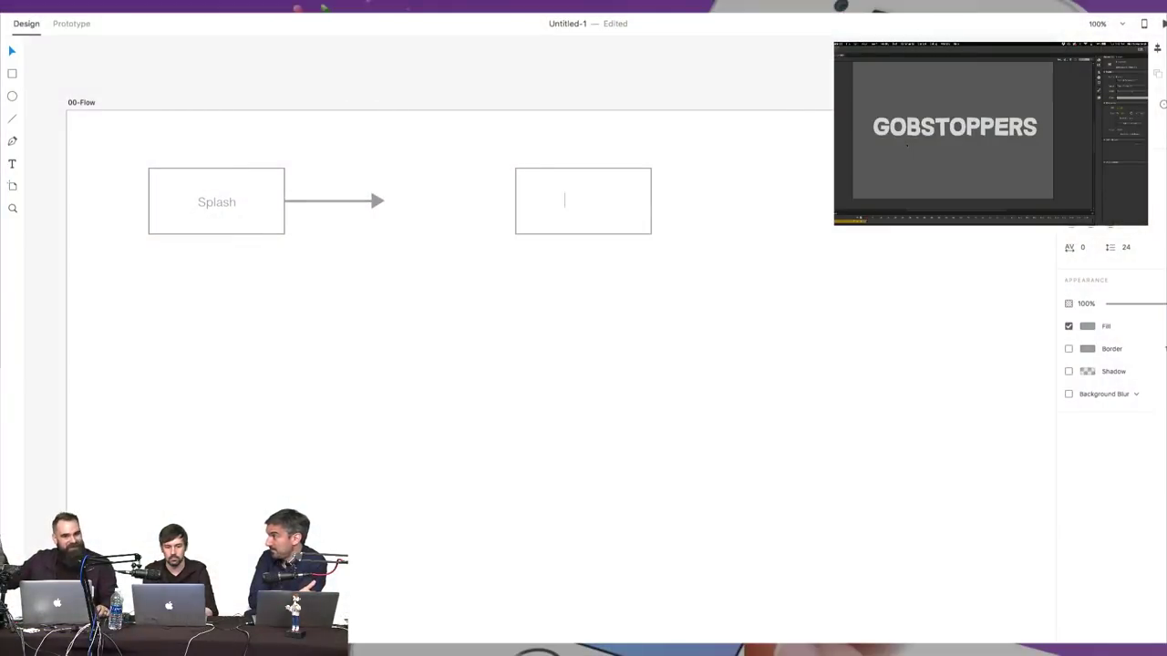
pyautogui.write('Menu ')
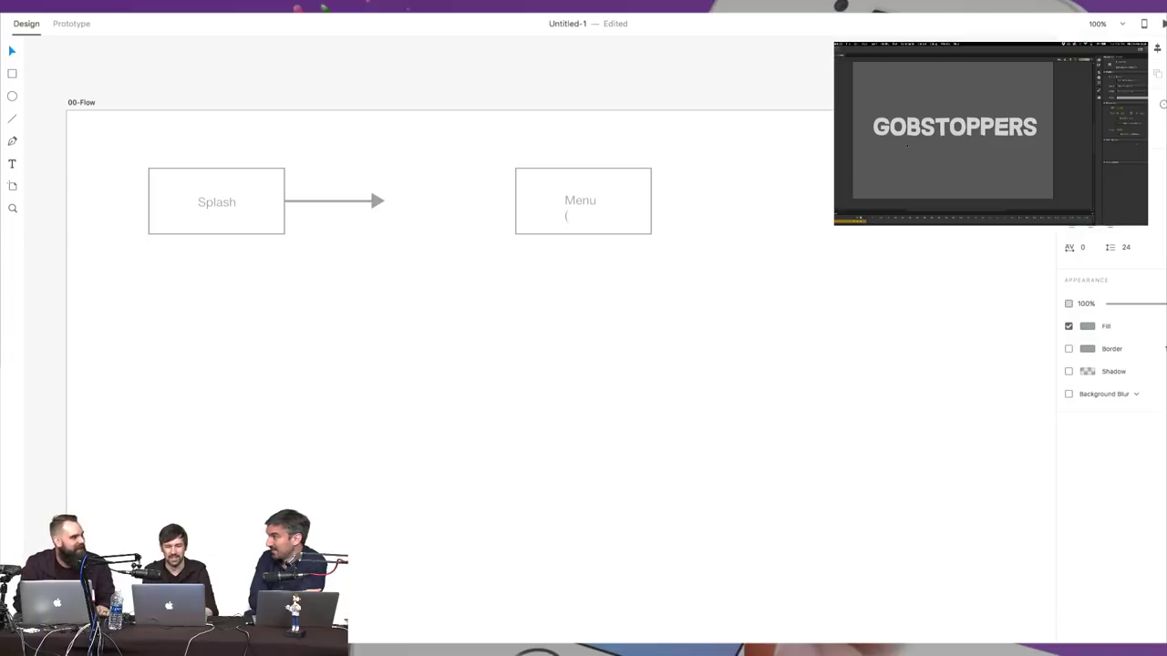
pyautogui.write('(no')
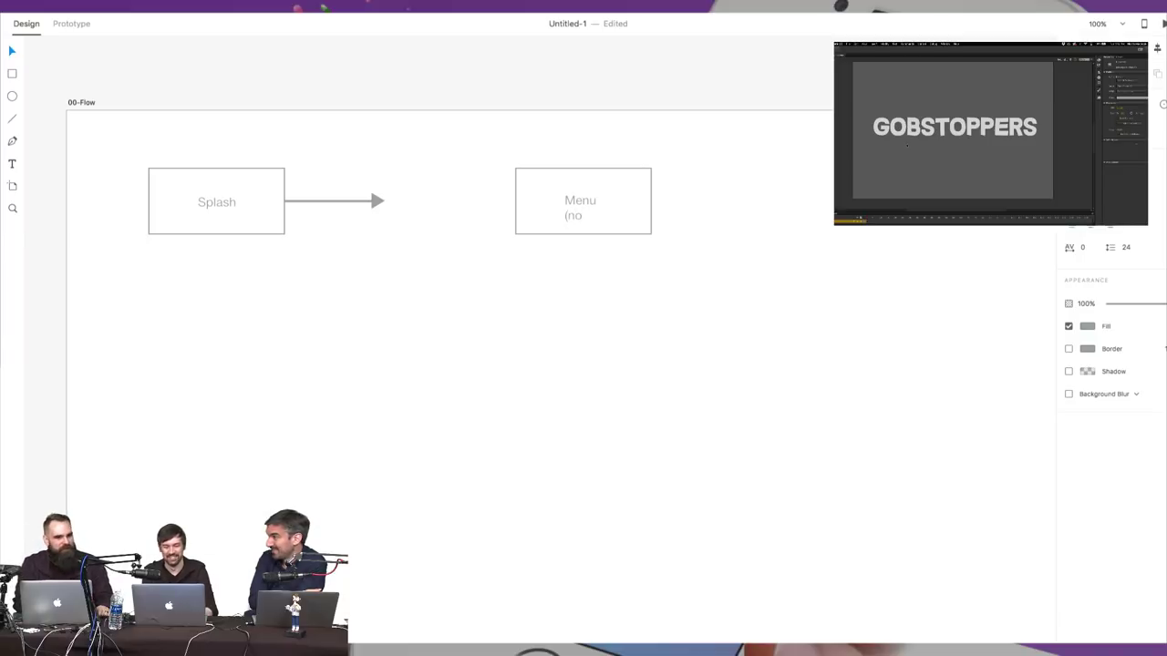
pyautogui.write(' save')
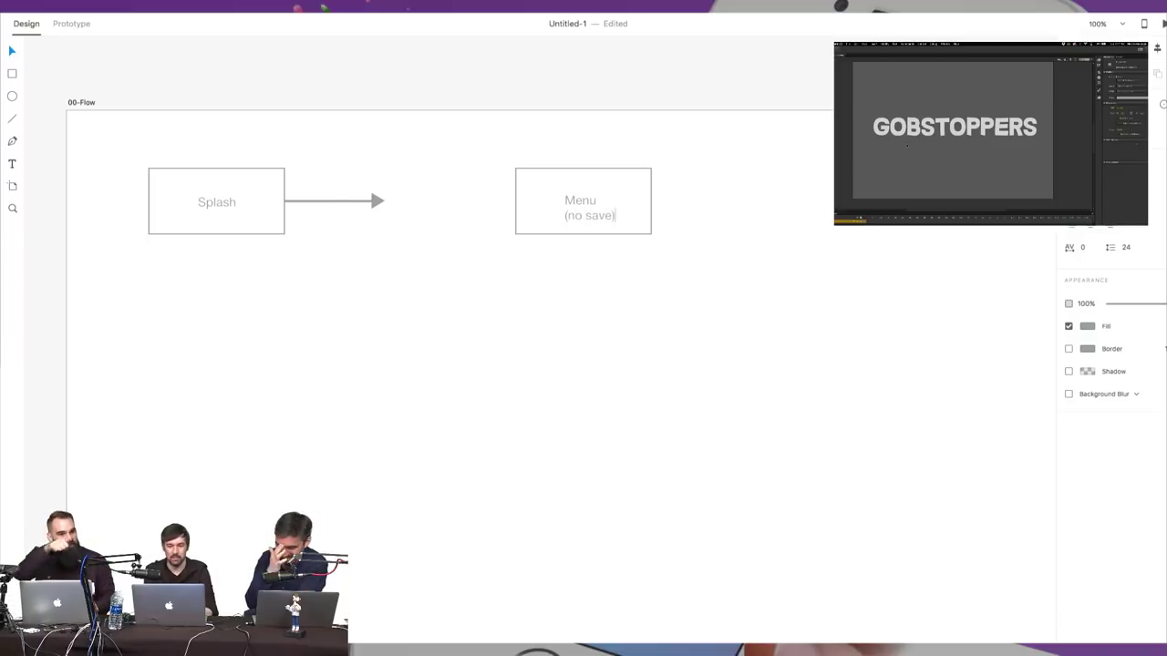
# Center-align the "Menu (no save)" label and position it in the middle of its box
pyautogui.press('super+a')
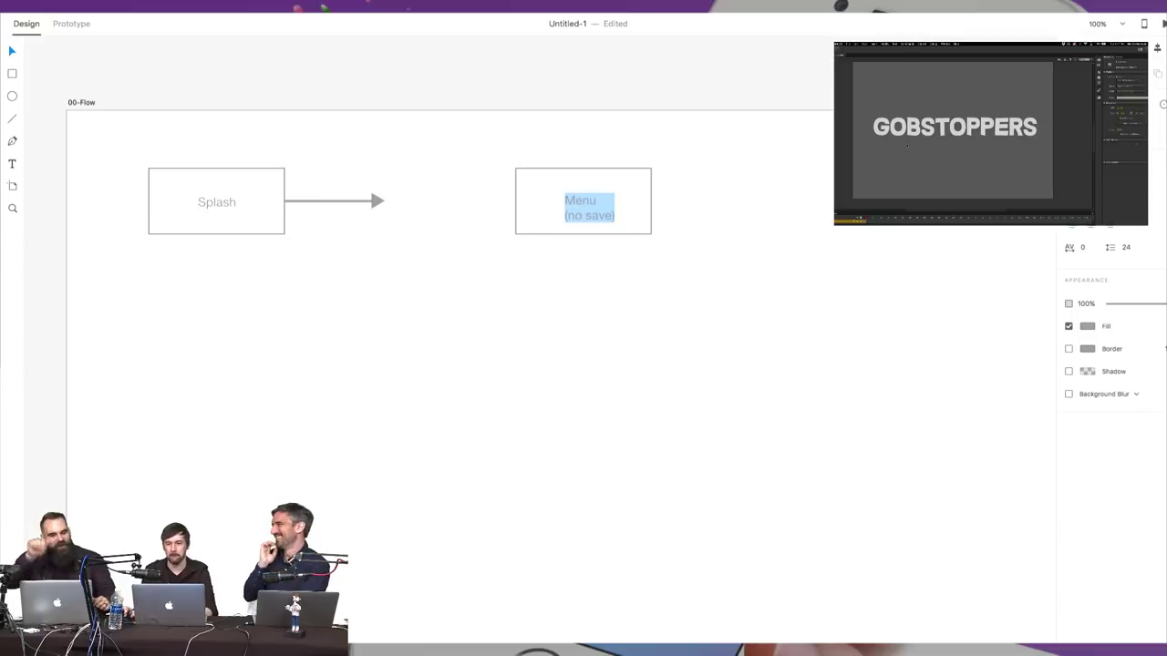
pyautogui.press('Escape')
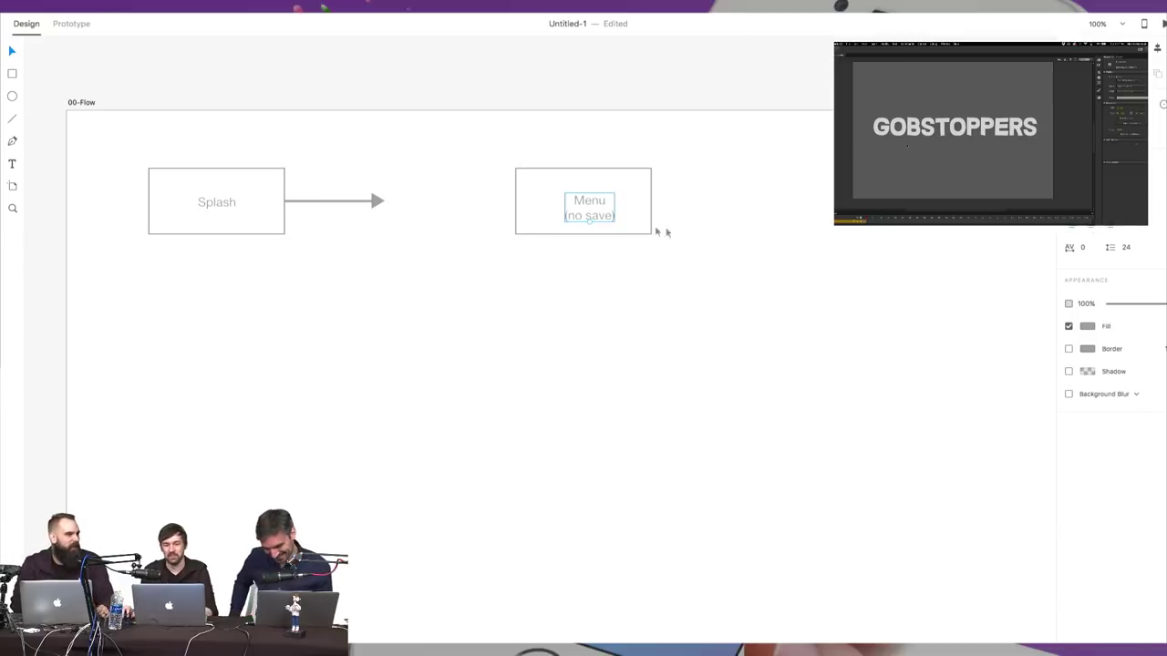
pyautogui.moveTo(589, 203); pyautogui.dragTo(586, 196)
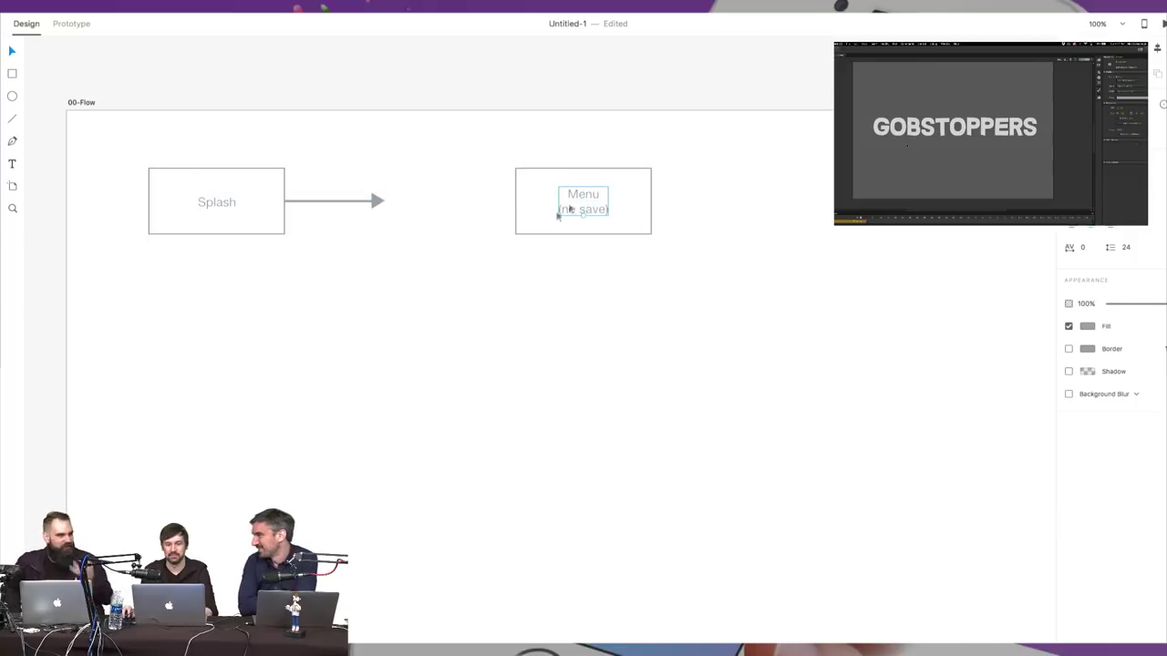
# Duplicate the "Menu (no save)" box with its label directly below and change the copy's second line to "(continue)"
pyautogui.moveTo(470, 155); pyautogui.dragTo(750, 289)
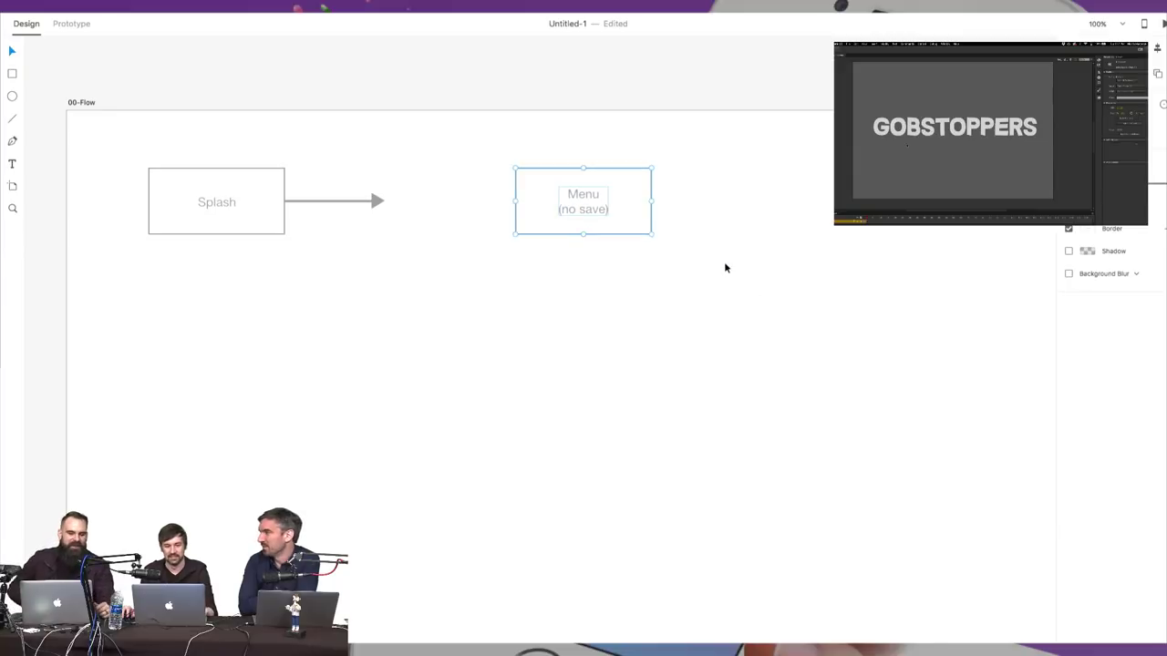
pyautogui.keyDown('alt'); pyautogui.moveTo(630, 206); pyautogui.dragTo(591, 330); pyautogui.keyUp('alt')
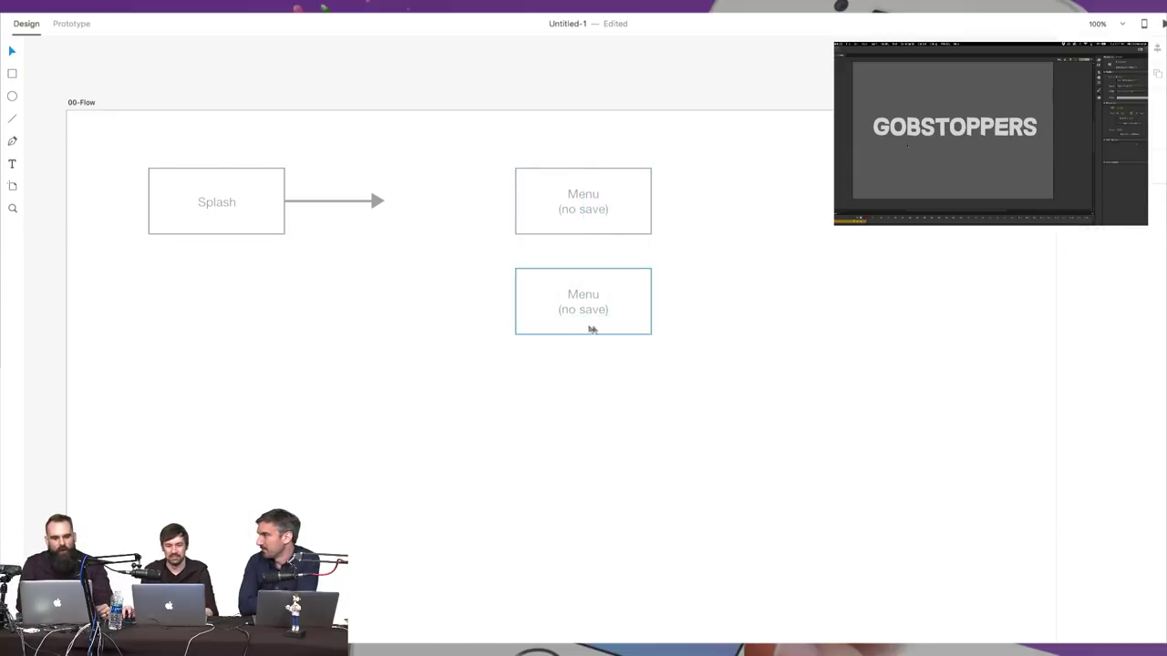
pyautogui.doubleClick(579, 309)
pyautogui.doubleClick(579, 309)
pyautogui.click(586, 310)
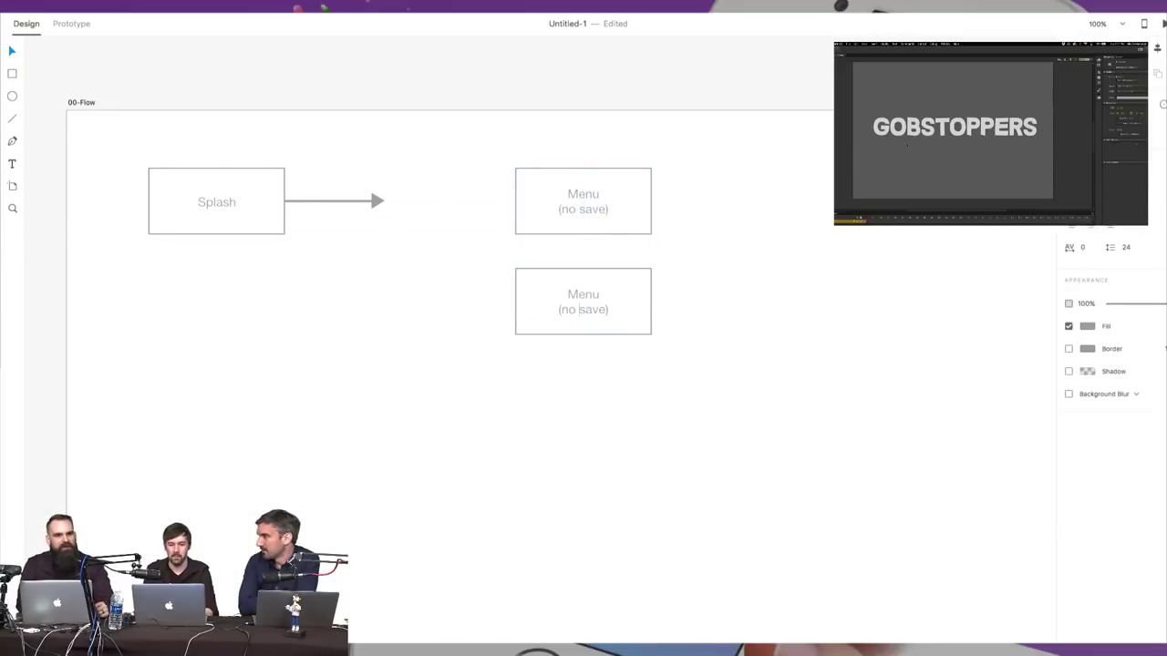
pyautogui.moveTo(561, 310); pyautogui.dragTo(601, 310)
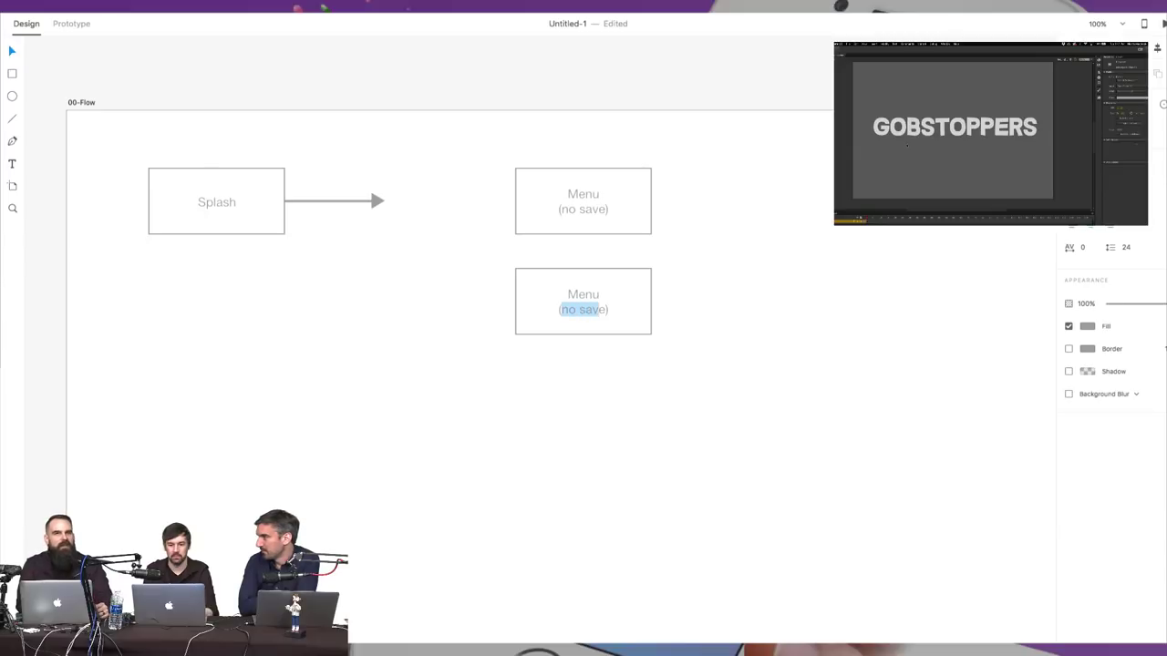
pyautogui.write('continue')
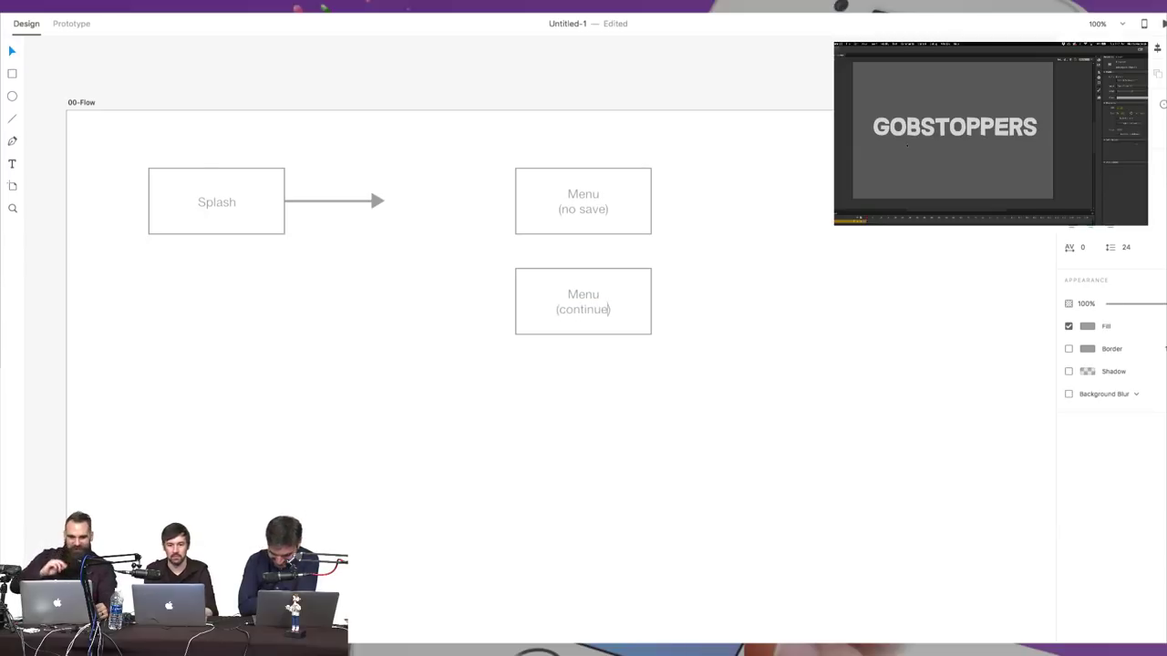
# Draw a 93 by 93 square below the Splash arrow, rotate it 45° into a diamond and set its border width to 2
pyautogui.press('Escape')
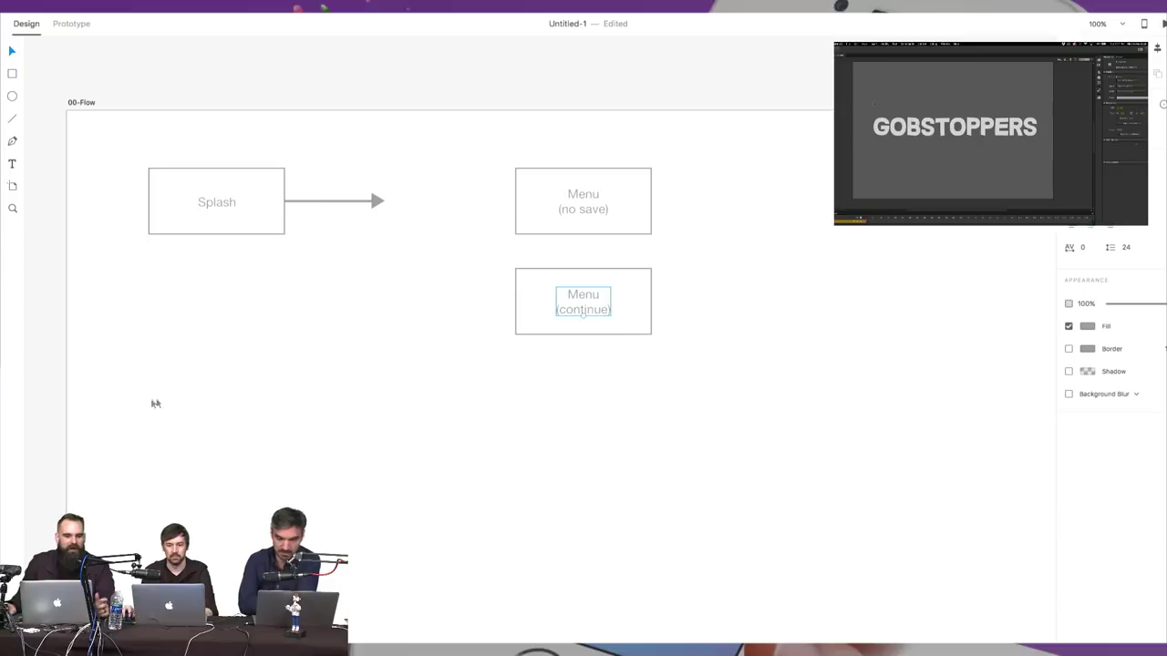
pyautogui.click(248, 433)
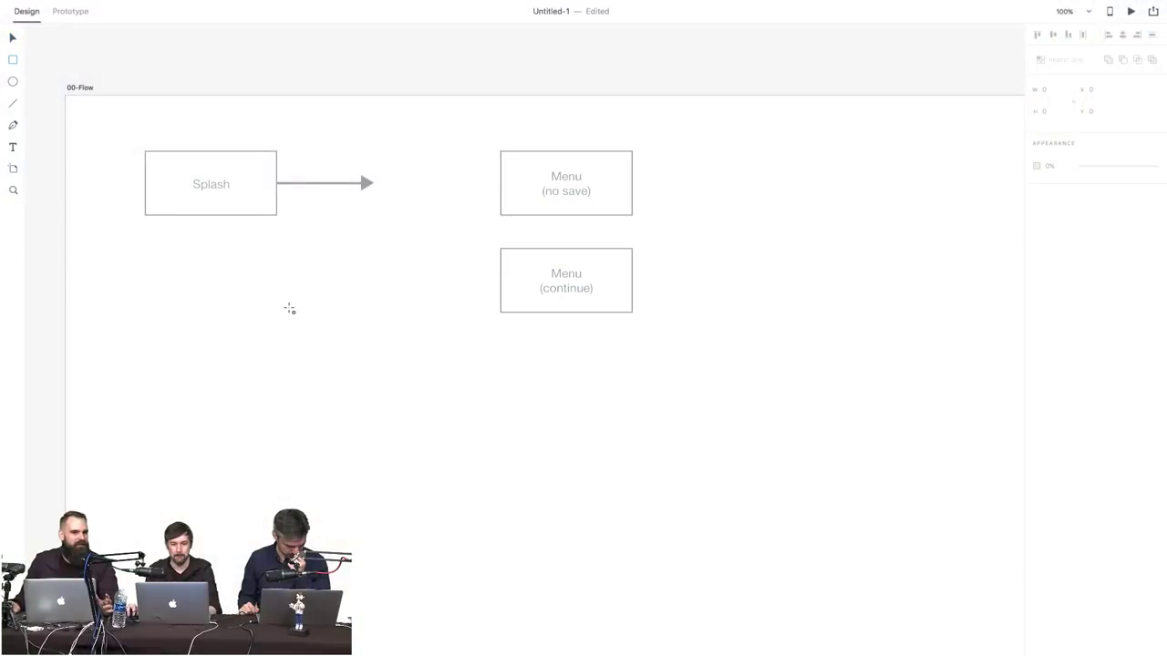
pyautogui.moveTo(289, 300); pyautogui.dragTo(347, 371)
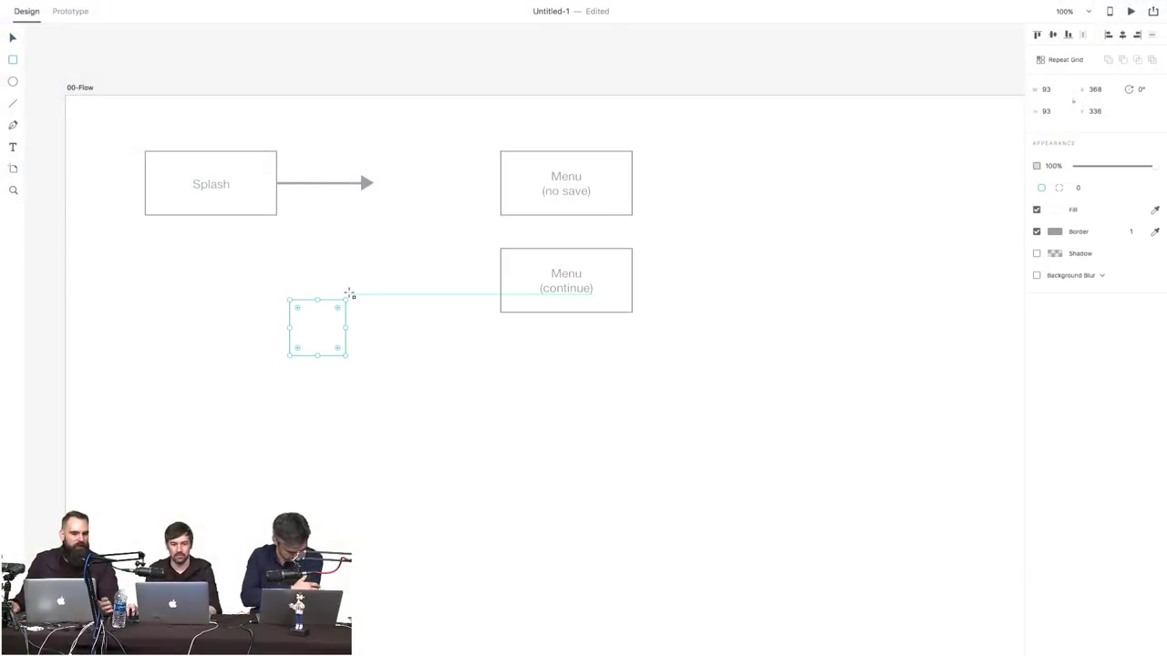
pyautogui.moveTo(346, 297); pyautogui.dragTo(377, 332)
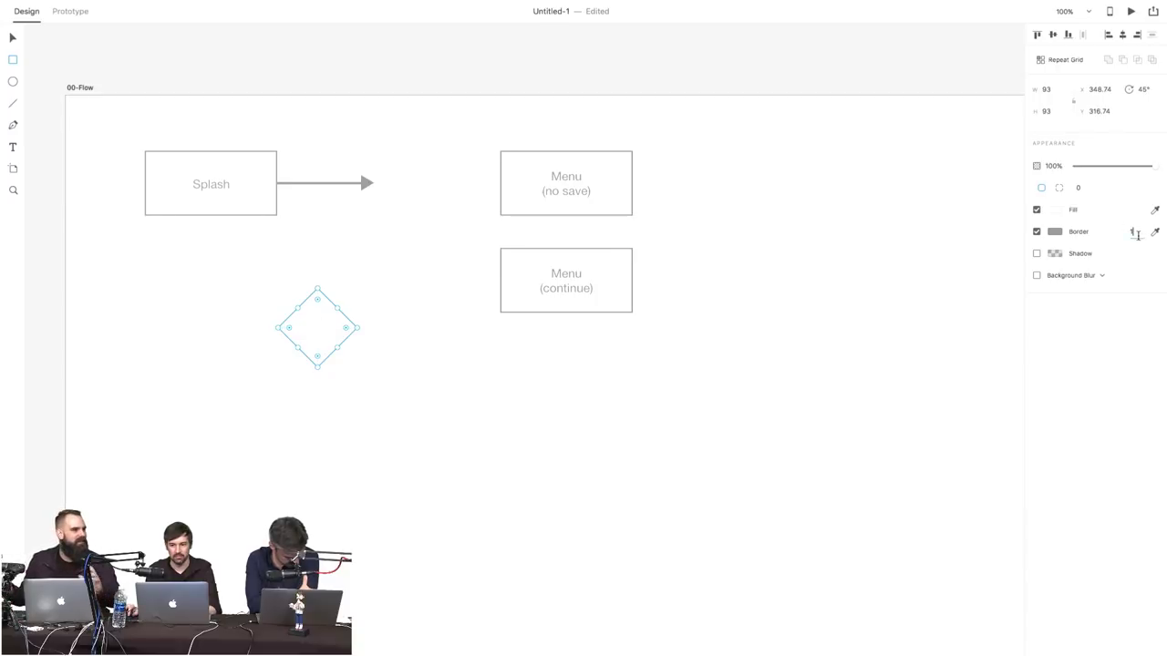
pyautogui.click(1133, 233)
pyautogui.write('2')
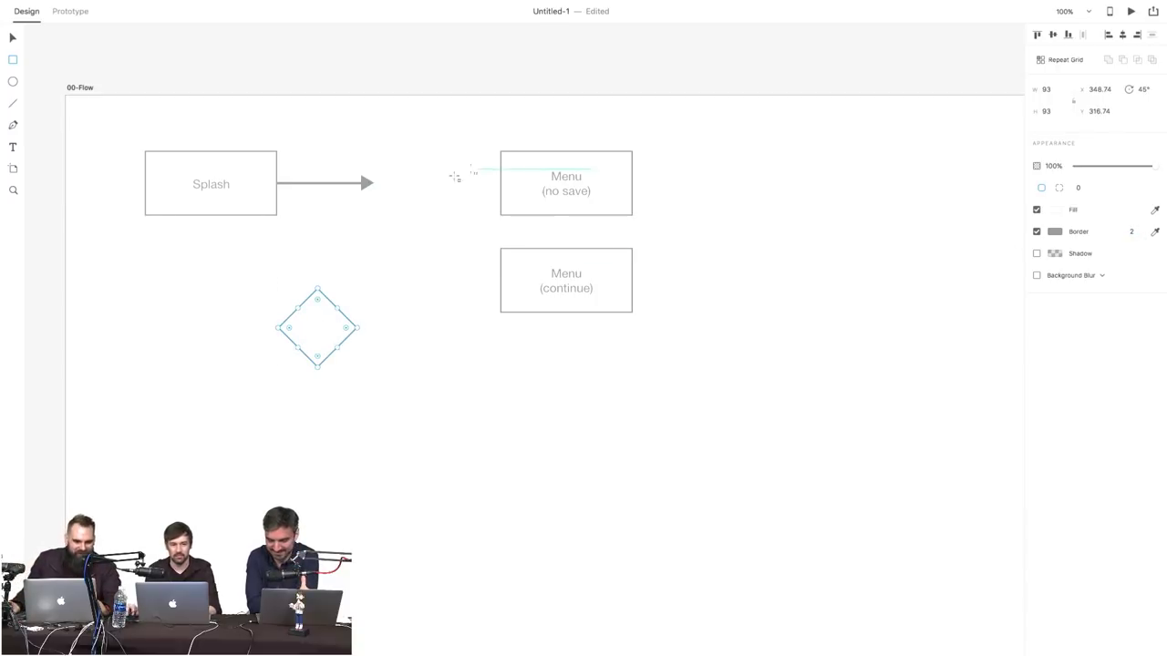
pyautogui.click(13, 37)
pyautogui.click(380, 285)
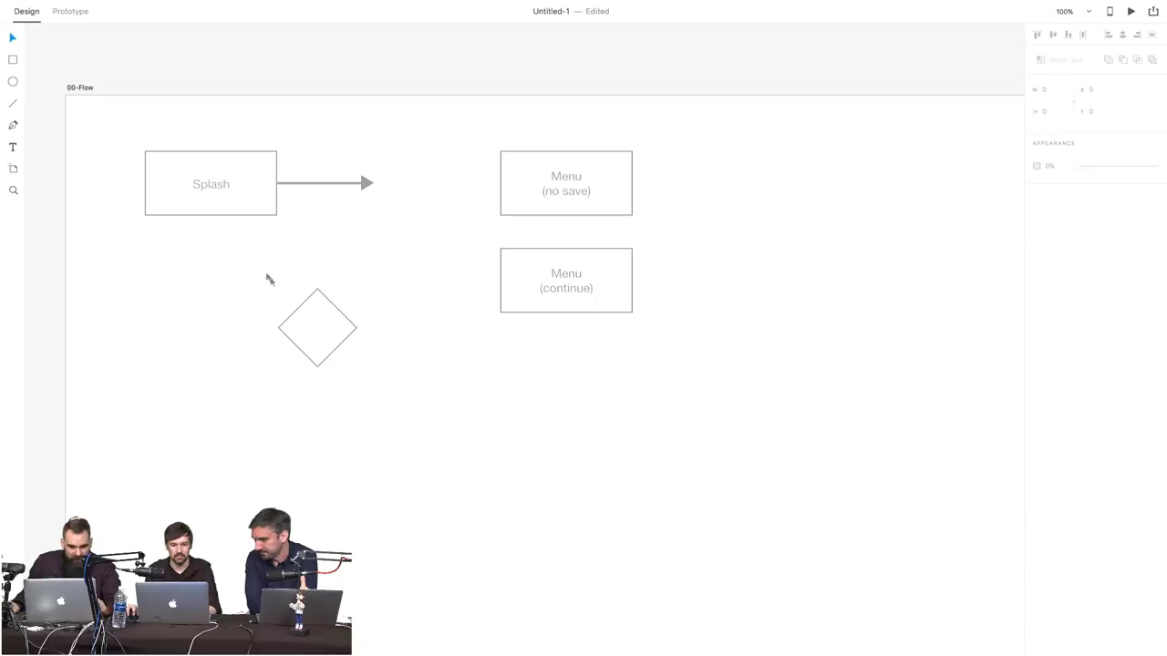
# Place the diamond at the tip of the Splash arrow and shift both Menu boxes with their labels farther right
pyautogui.moveTo(308, 334); pyautogui.dragTo(413, 171)
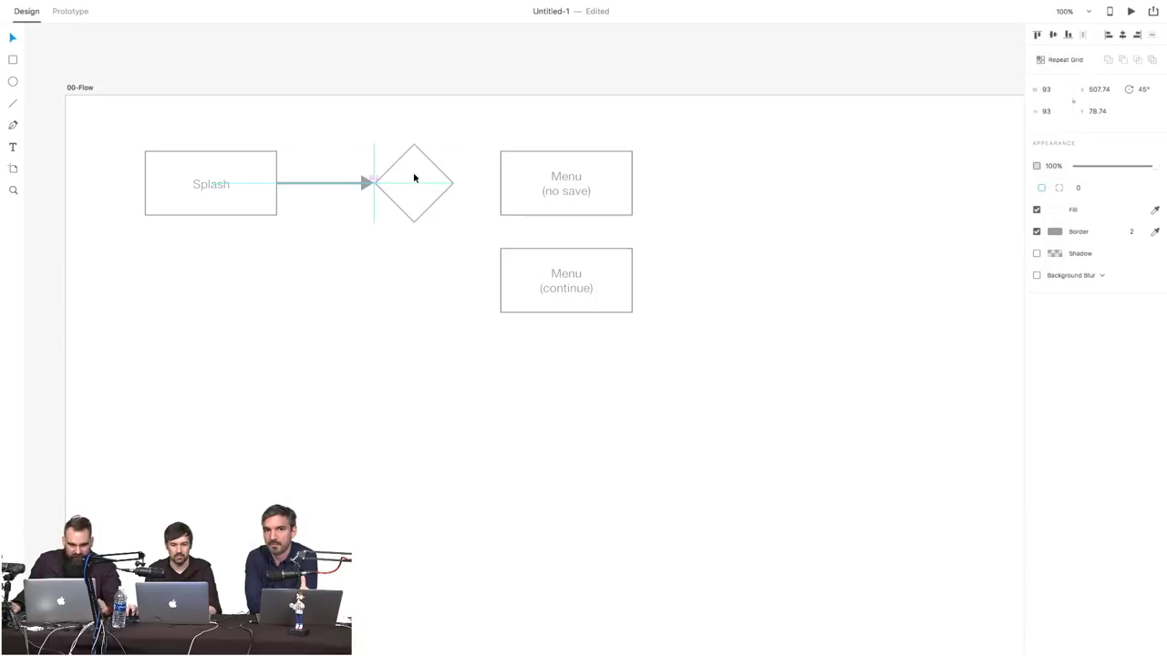
pyautogui.click(795, 311)
pyautogui.moveTo(537, 116); pyautogui.dragTo(751, 291)
pyautogui.click(693, 218)
# Copy the "Menu (no save)" label into the diamond, change its text to "Save?" and center it vertically
pyautogui.click(722, 187)
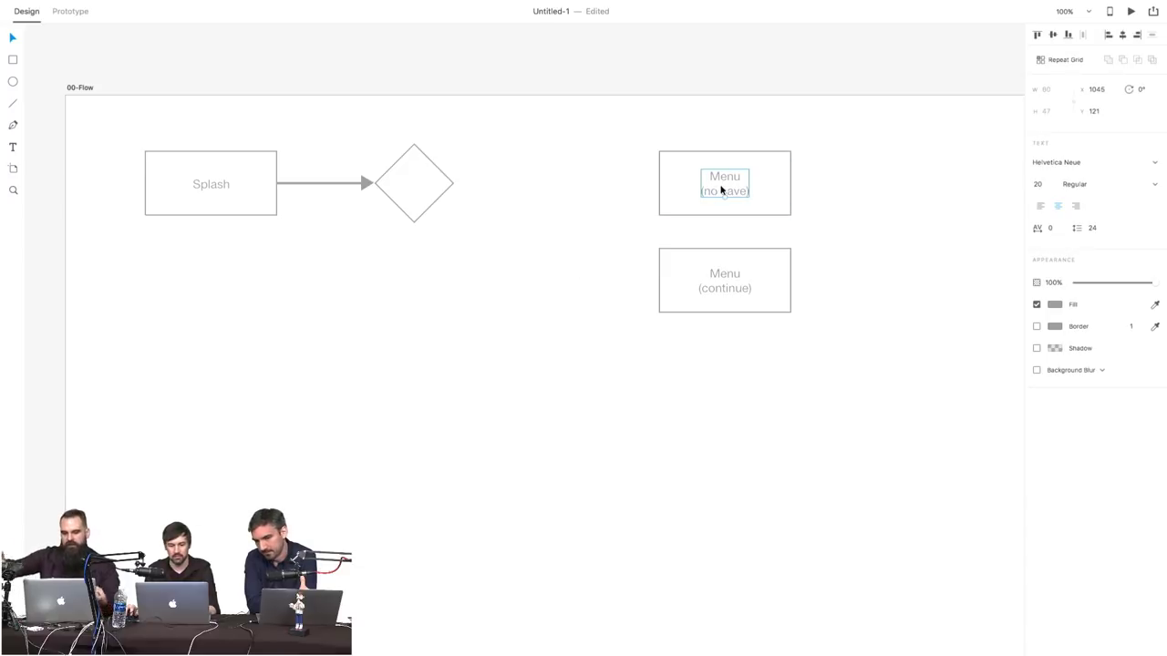
pyautogui.moveTo(724, 179); pyautogui.dragTo(414, 176)
pyautogui.doubleClick(414, 178)
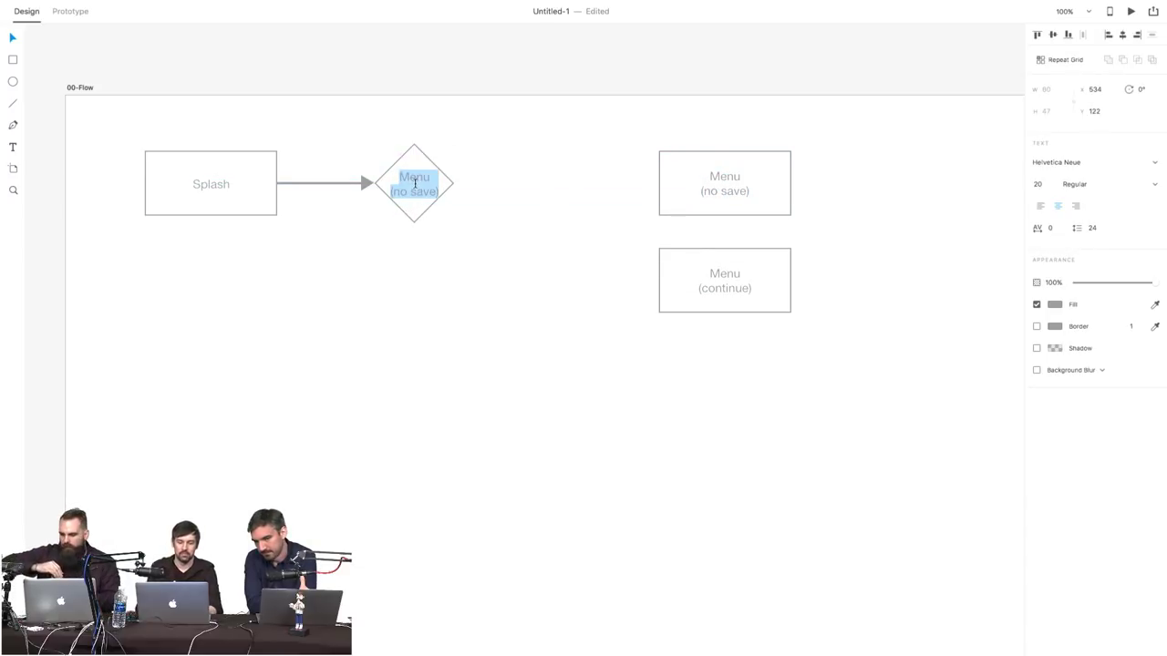
pyautogui.write('Save?')
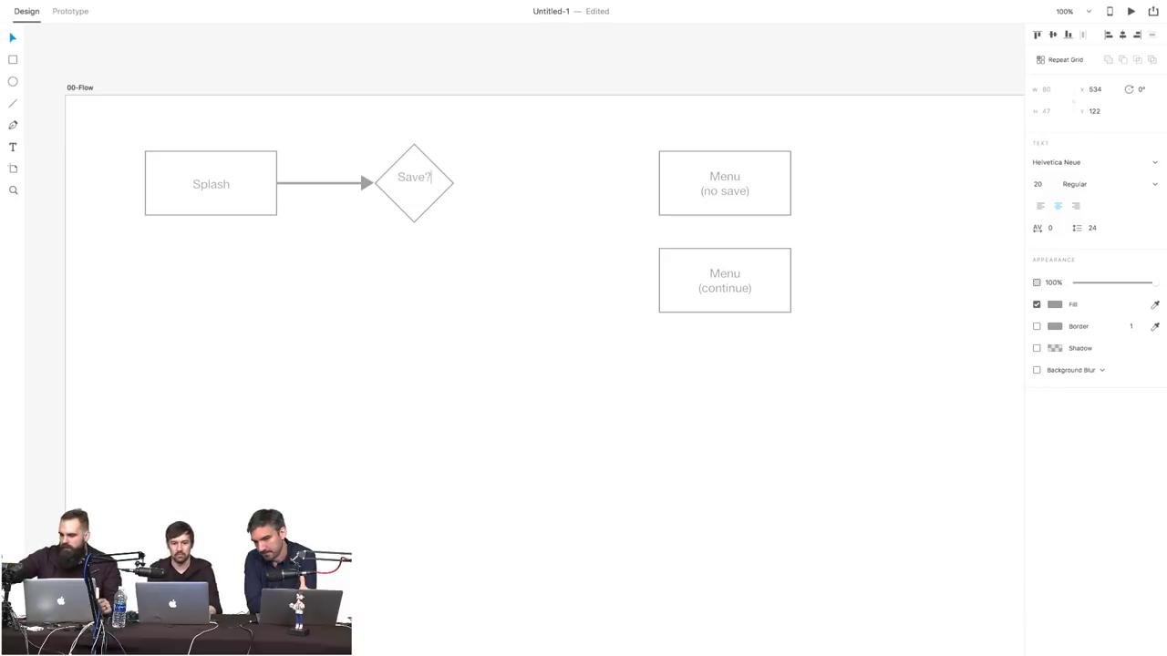
pyautogui.press('Escape')
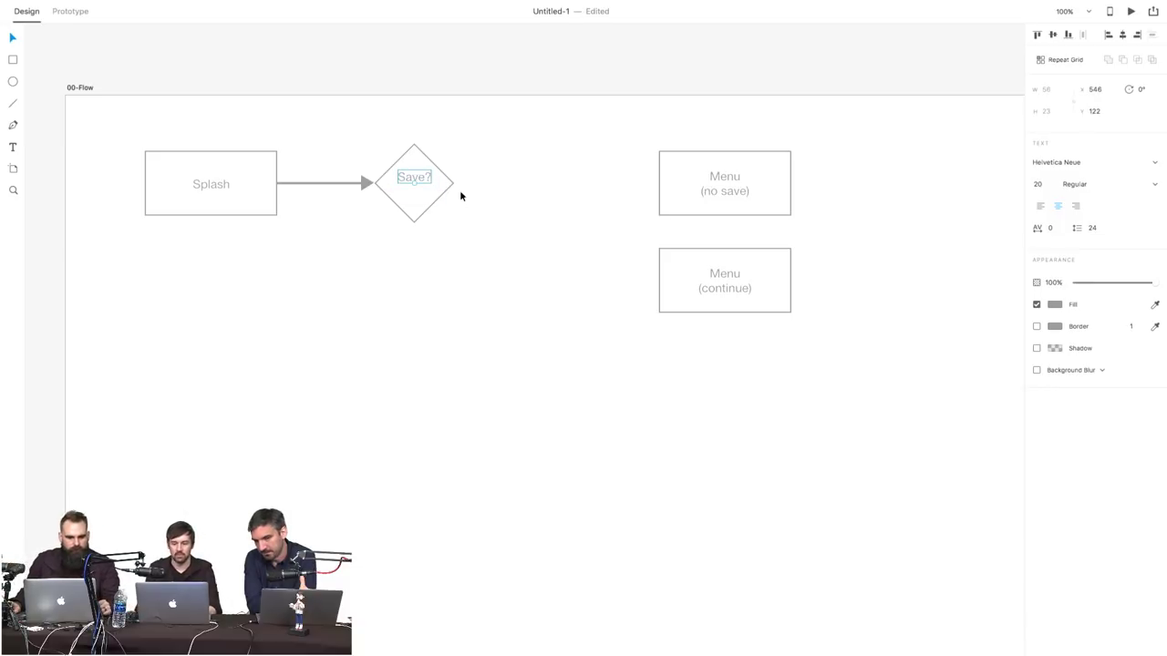
pyautogui.hotkey('shift', 'Down')
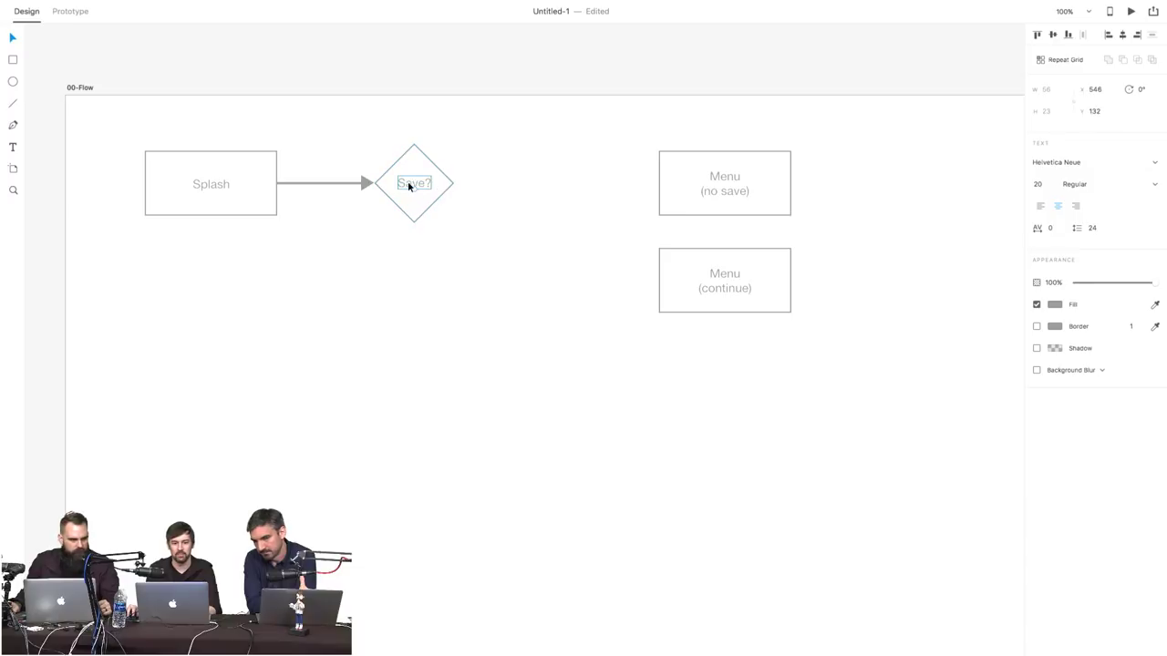
pyautogui.moveTo(409, 183); pyautogui.dragTo(413, 186)
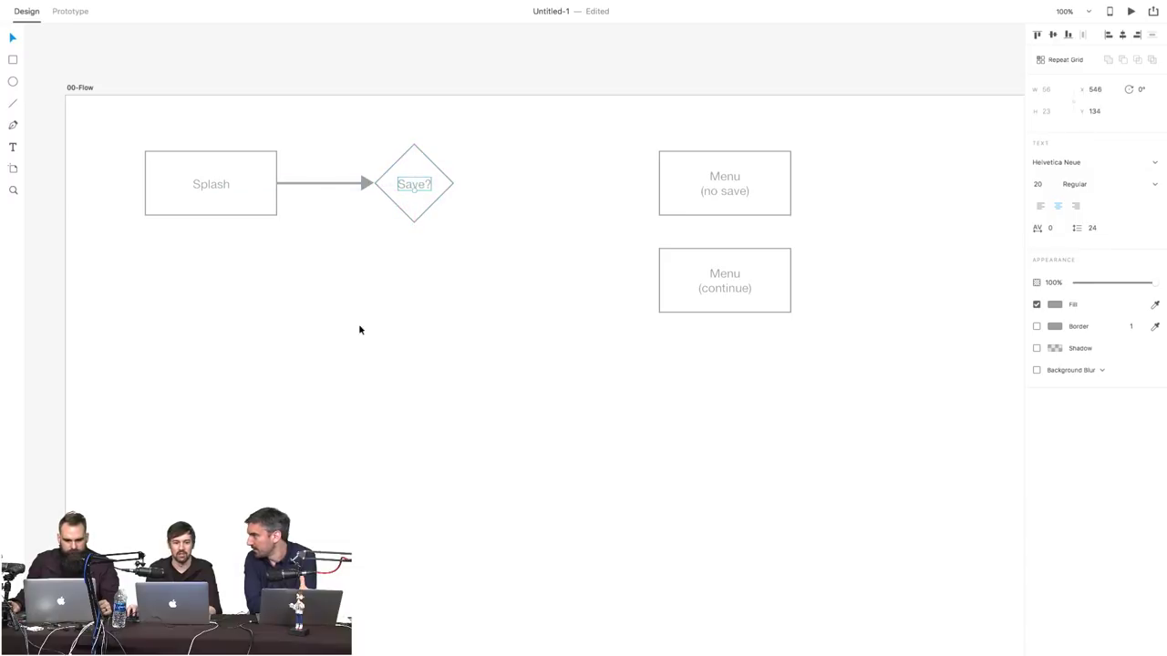
pyautogui.click(359, 322)
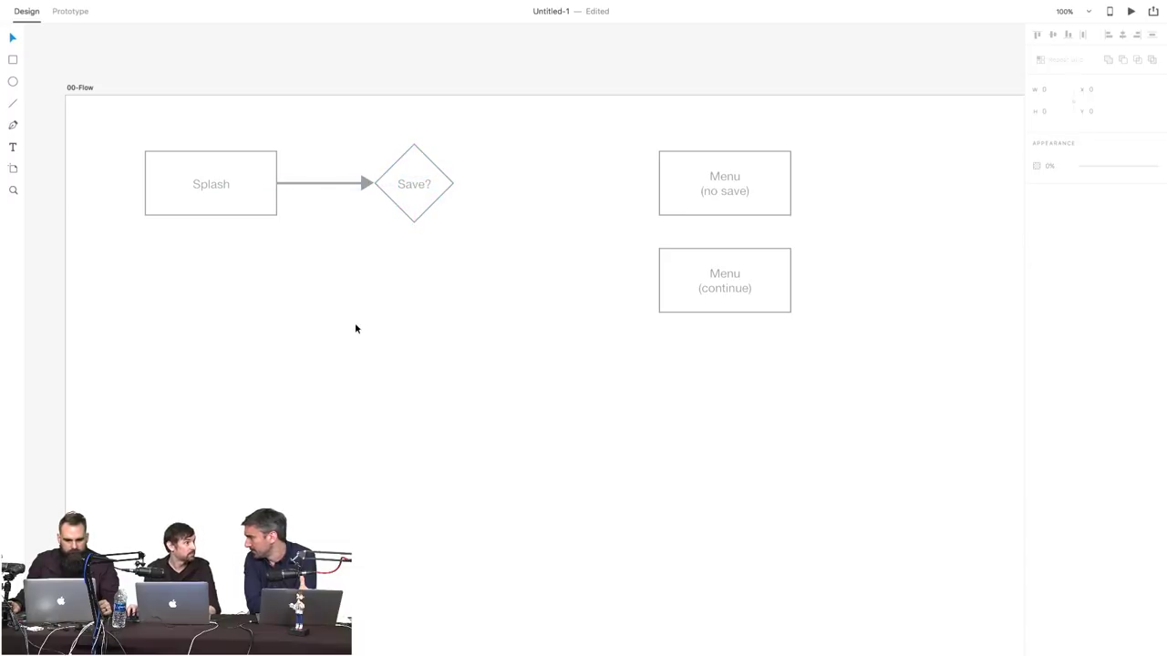
# Arrange the "Menu (no save)" and "Menu (continue)" boxes side by side below the Save? diamond, one on each side
pyautogui.moveTo(612, 128); pyautogui.dragTo(734, 341)
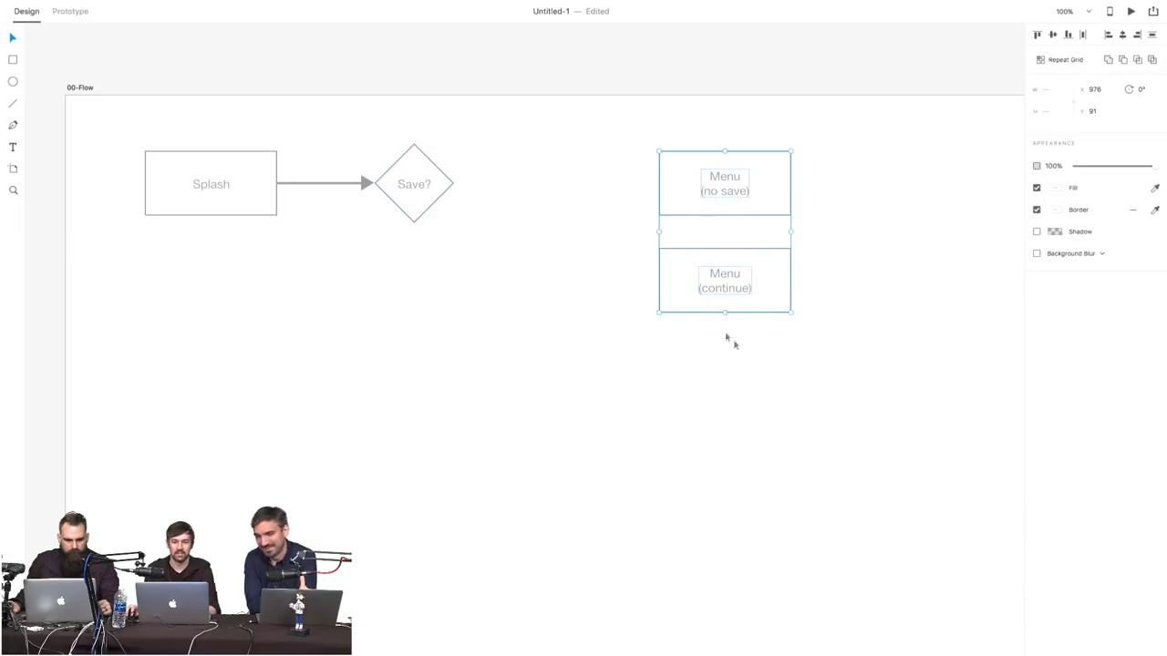
pyautogui.moveTo(617, 104); pyautogui.dragTo(788, 228)
pyautogui.moveTo(772, 190); pyautogui.dragTo(346, 349)
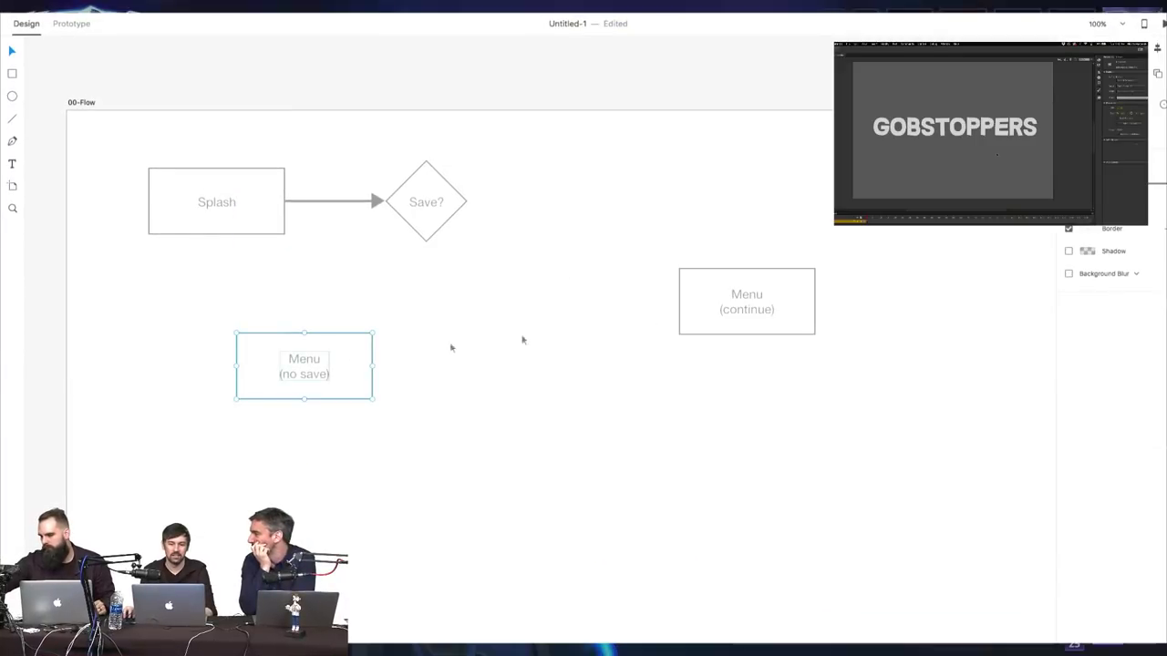
pyautogui.click(747, 328)
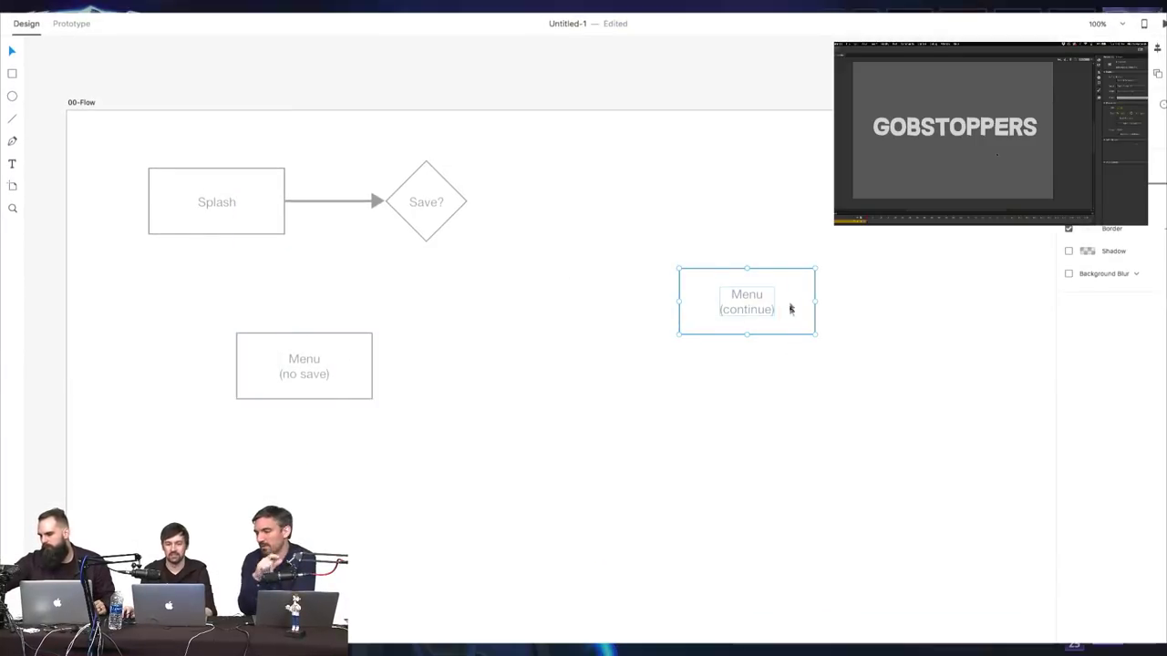
pyautogui.moveTo(789, 307); pyautogui.dragTo(580, 365)
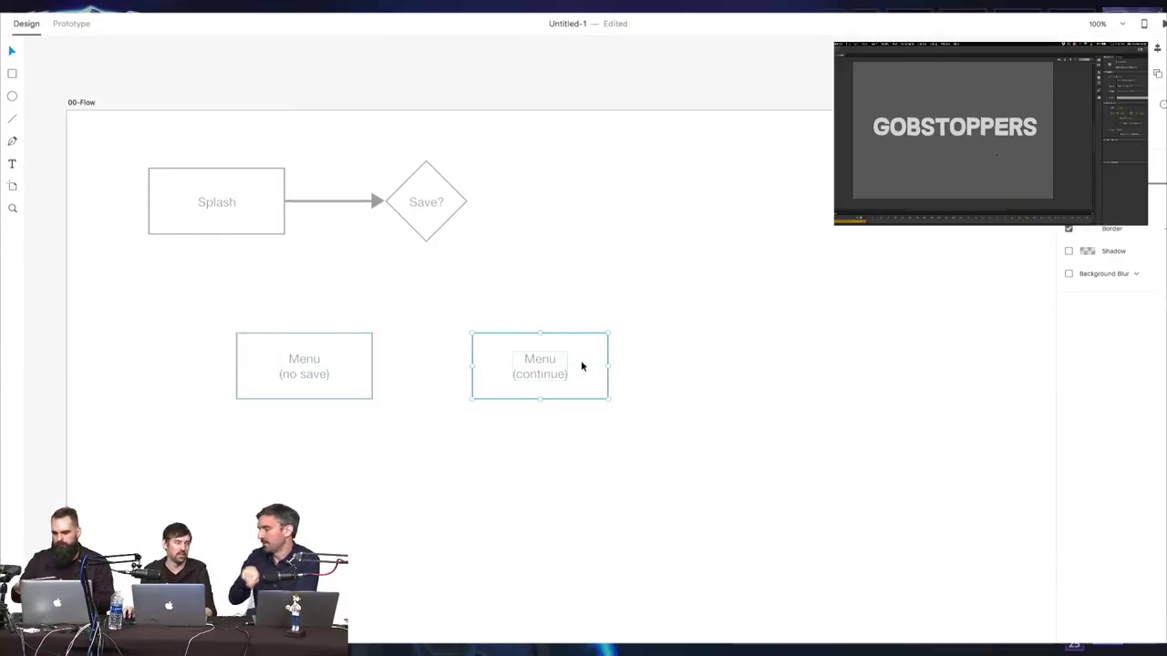
# Bring the arrow between Splash and the Save? diamond to the front
pyautogui.click(624, 253)
pyautogui.moveTo(324, 155); pyautogui.dragTo(380, 240)
pyautogui.press('super+shift+]')
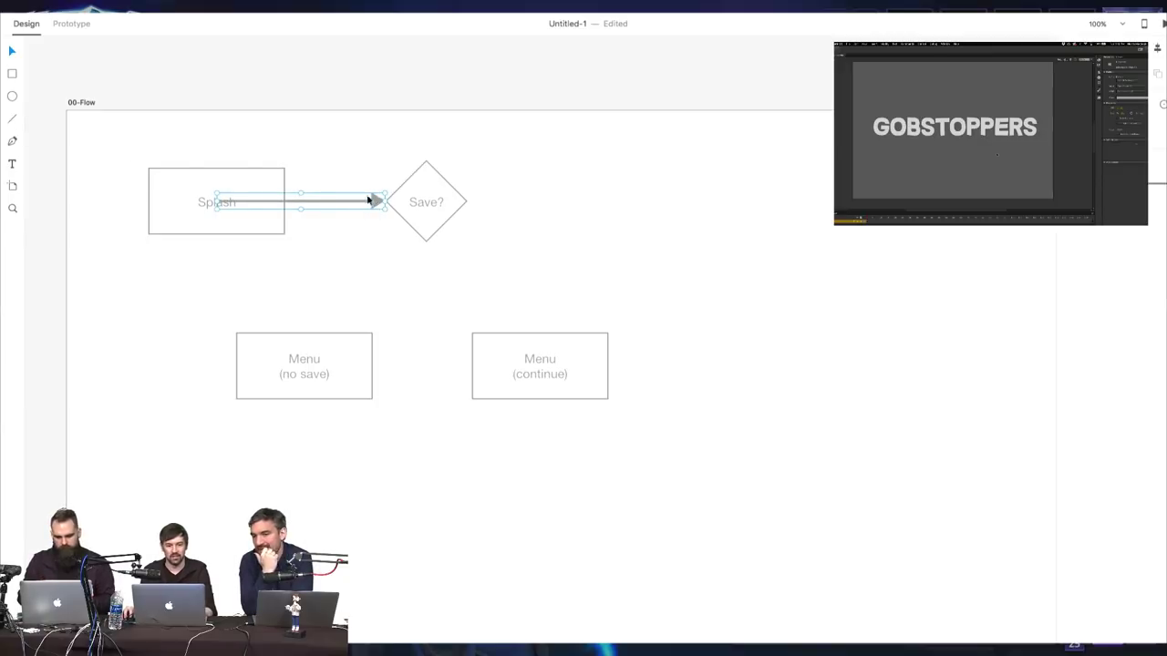
pyautogui.moveTo(363, 197); pyautogui.dragTo(359, 268)
pyautogui.click(411, 271)
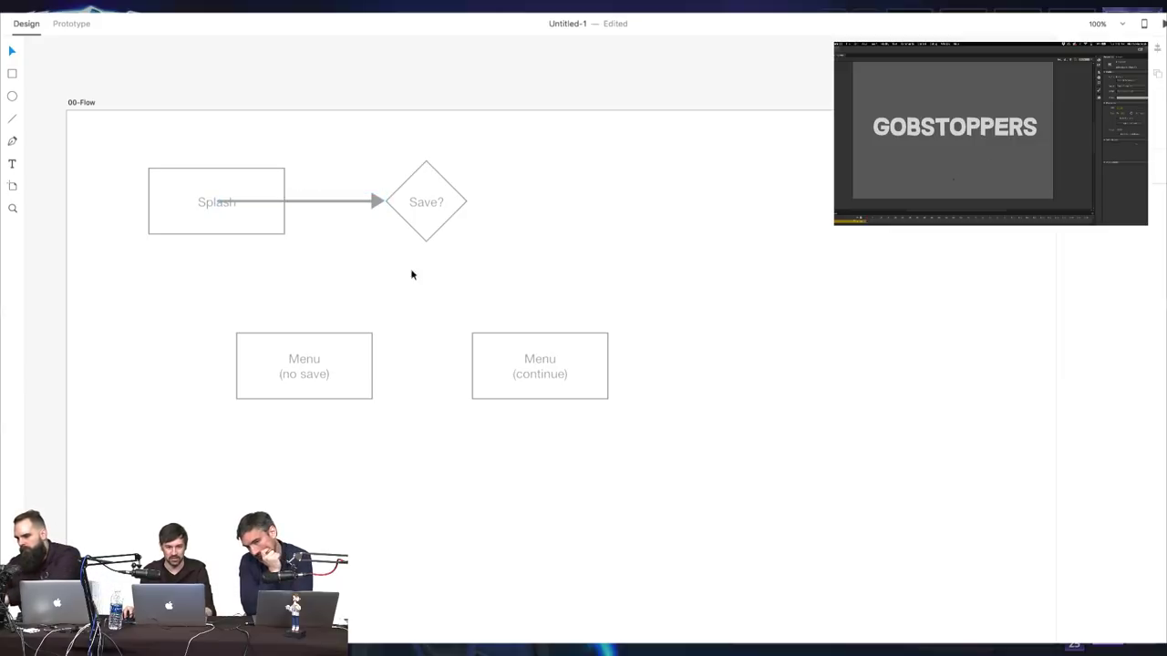
pyautogui.click(338, 204)
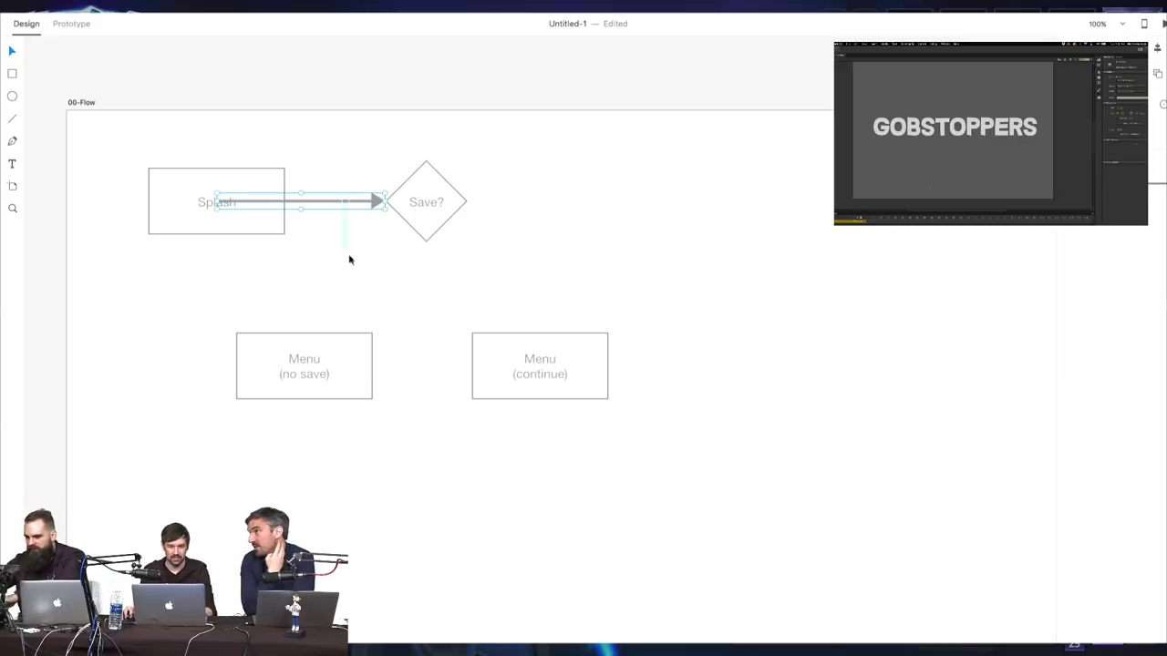
pyautogui.moveTo(372, 200); pyautogui.dragTo(356, 288)
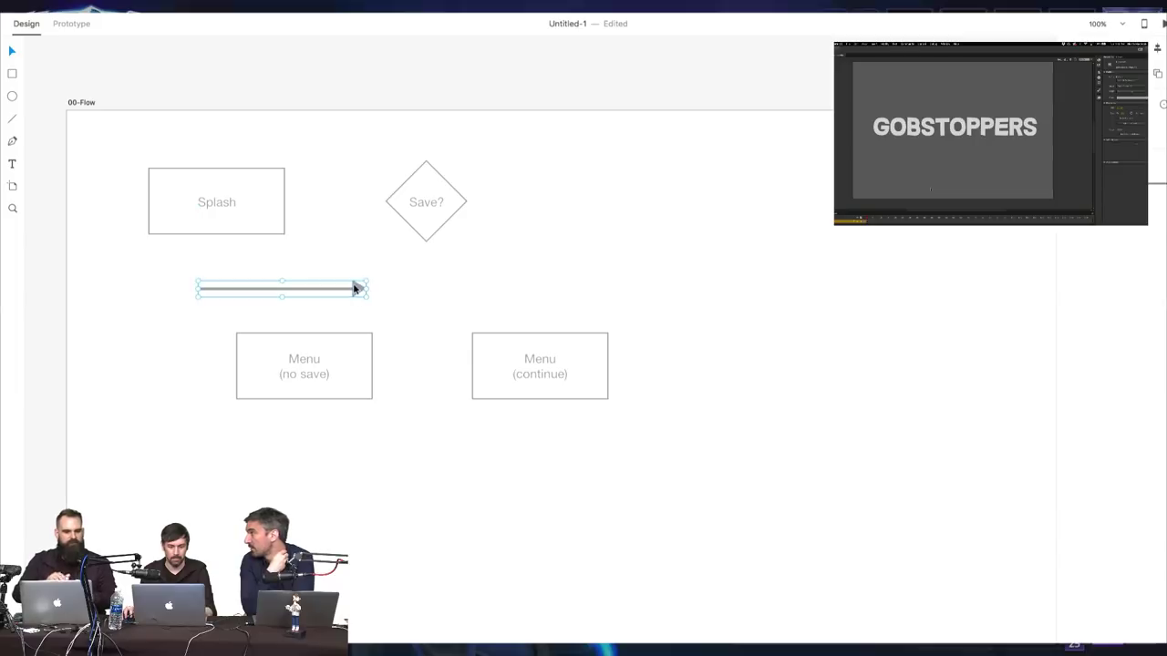
pyautogui.hotkey('ctrl', 'z')
pyautogui.click(422, 302)
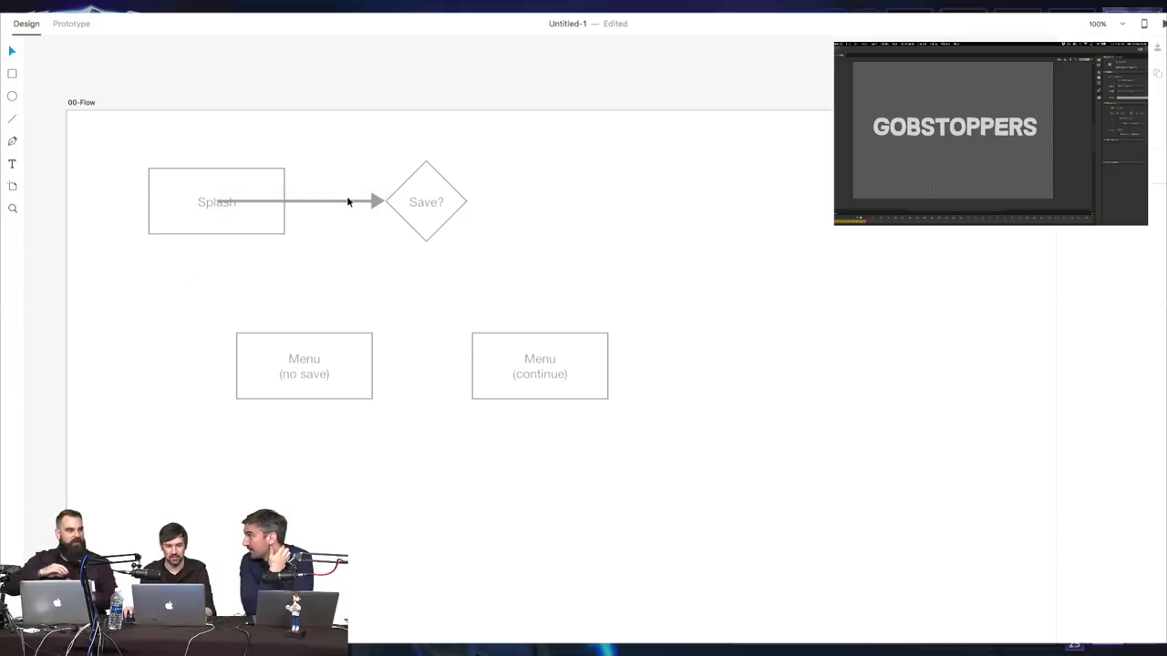
# Duplicate the Splash arrow twice, placing one copy above the "Menu (no save)" box and the other above and right of "Menu (continue)"
pyautogui.moveTo(326, 203); pyautogui.dragTo(356, 268)
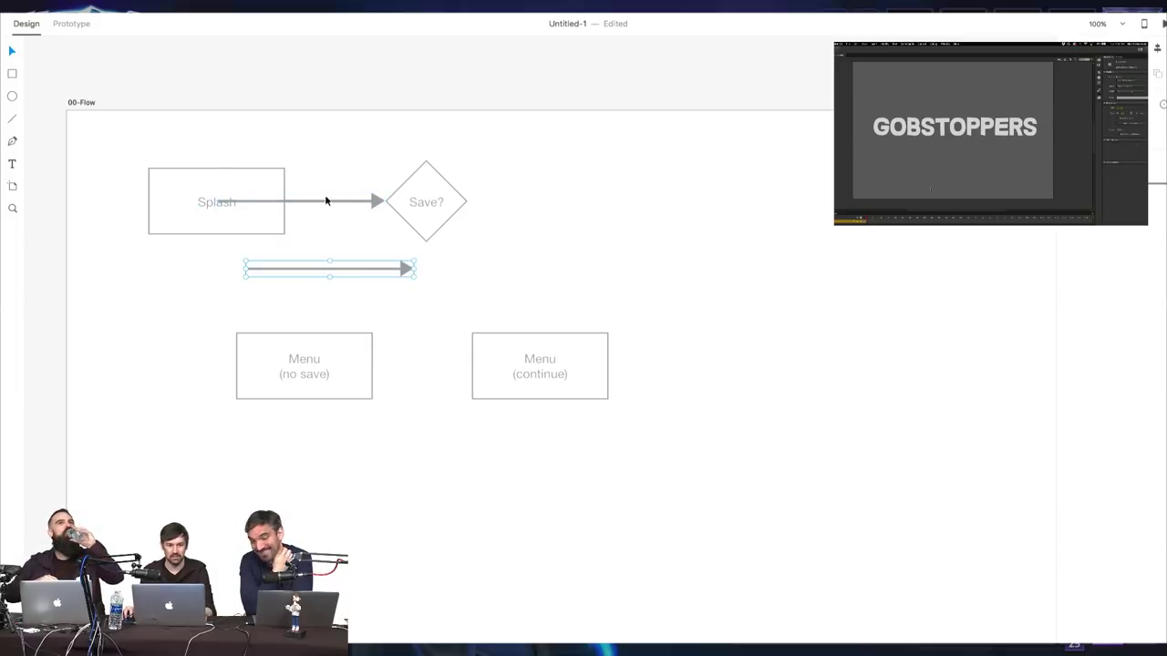
pyautogui.click(326, 198)
pyautogui.moveTo(334, 201); pyautogui.dragTo(648, 250)
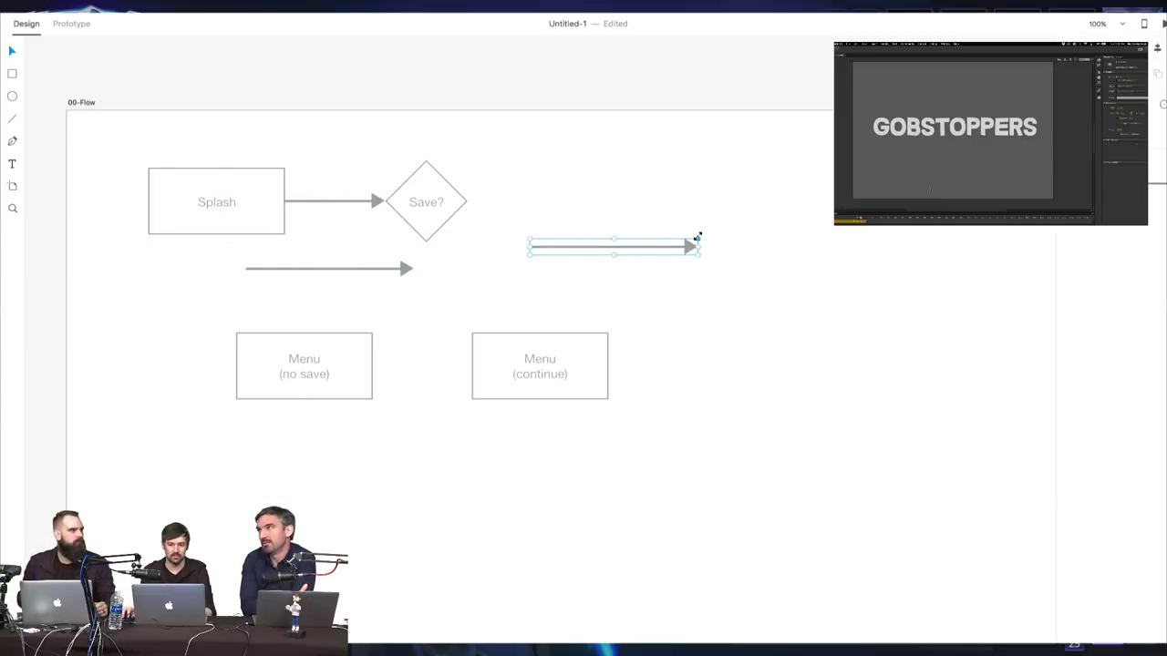
# Rotate the right-hand arrow copy diagonally downward and position it to run from the Save? diamond to the "Menu (continue)" box
pyautogui.moveTo(701, 236); pyautogui.dragTo(668, 311)
pyautogui.moveTo(614, 249); pyautogui.dragTo(463, 264)
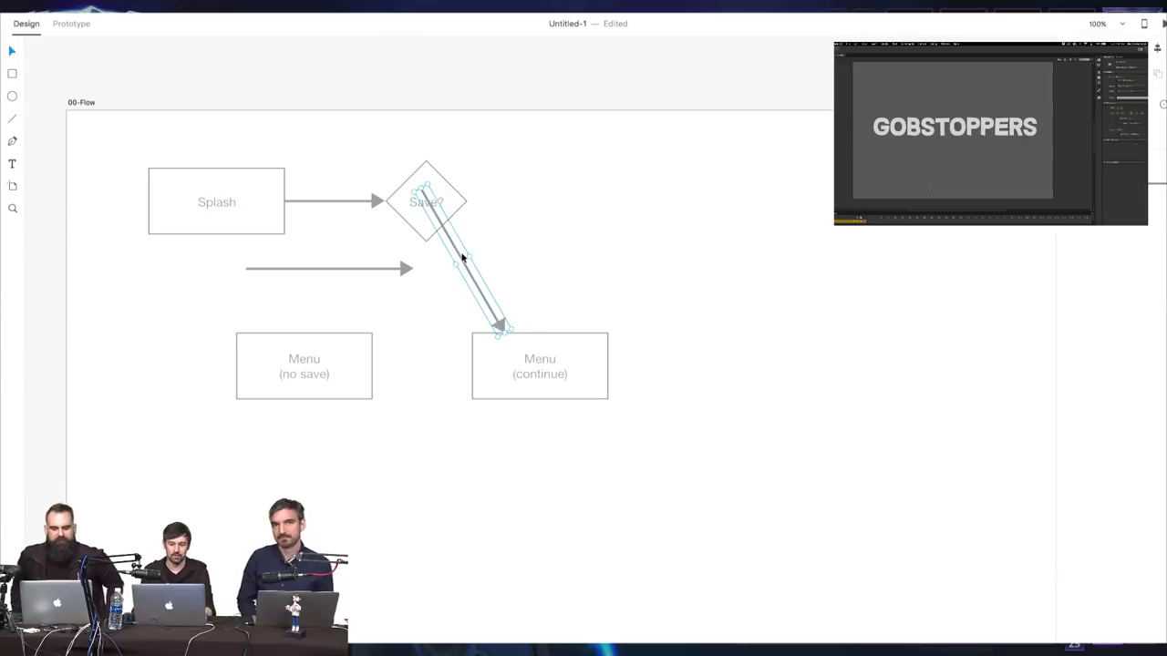
pyautogui.click(645, 169)
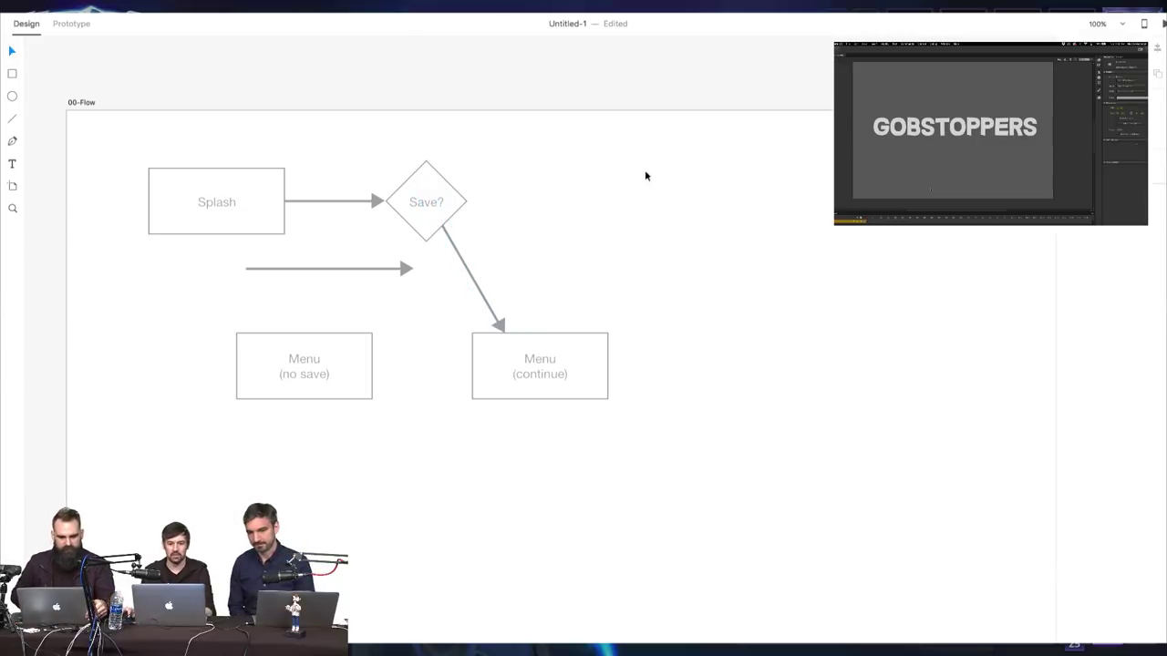
# Rotate the remaining arrow copy down to the left and position it to run from the Save? diamond to the "Menu (no save)" box
pyautogui.click(356, 273)
pyautogui.click(419, 258)
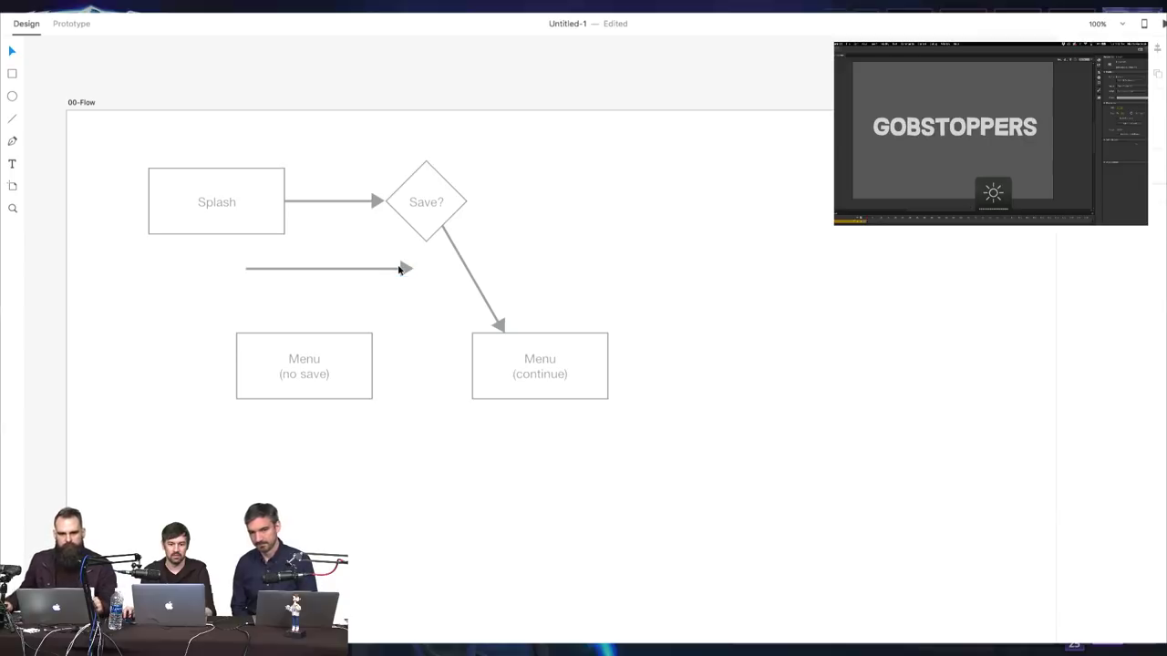
pyautogui.click(398, 270)
pyautogui.moveTo(416, 260); pyautogui.dragTo(272, 336)
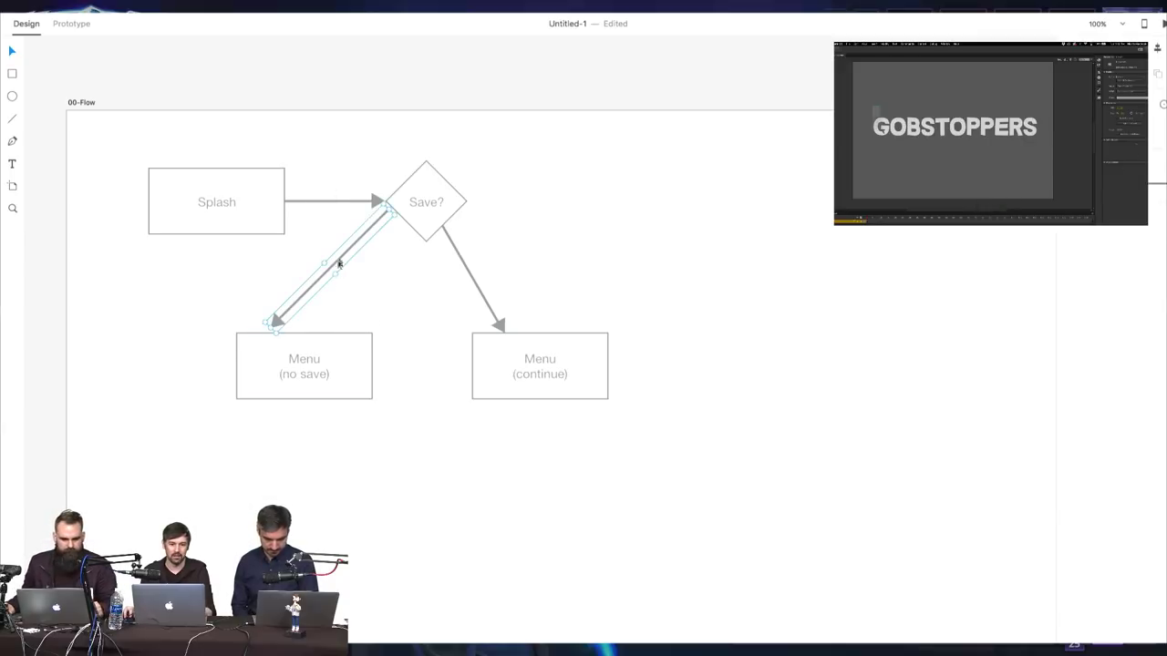
pyautogui.moveTo(360, 244); pyautogui.dragTo(387, 247)
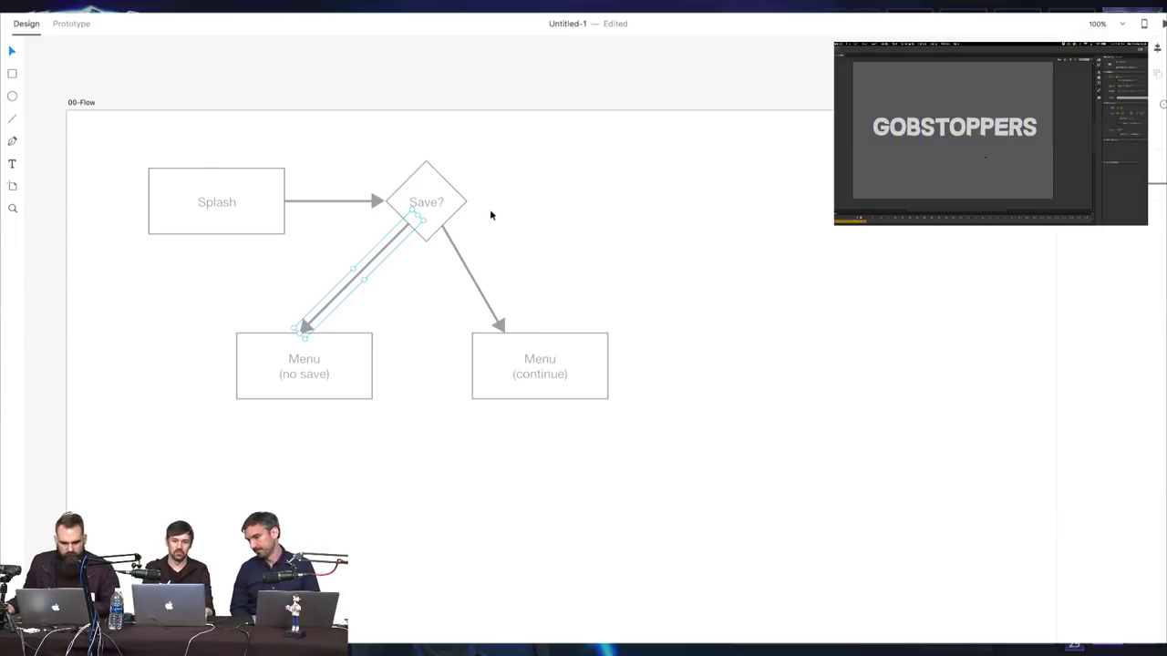
pyautogui.click(787, 233)
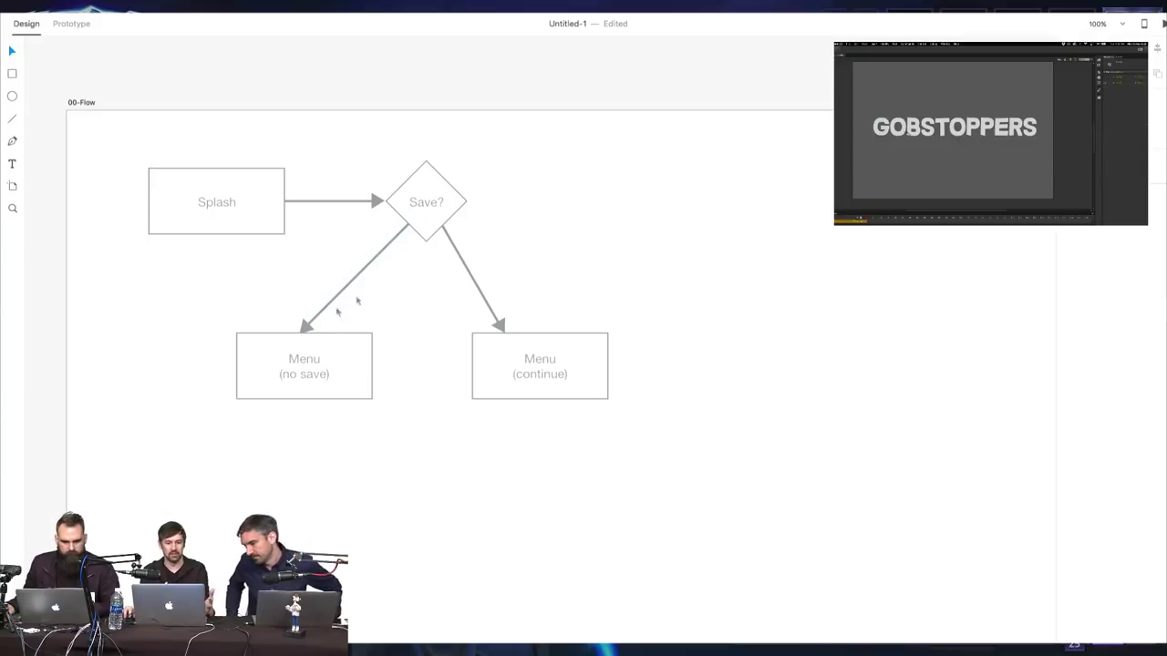
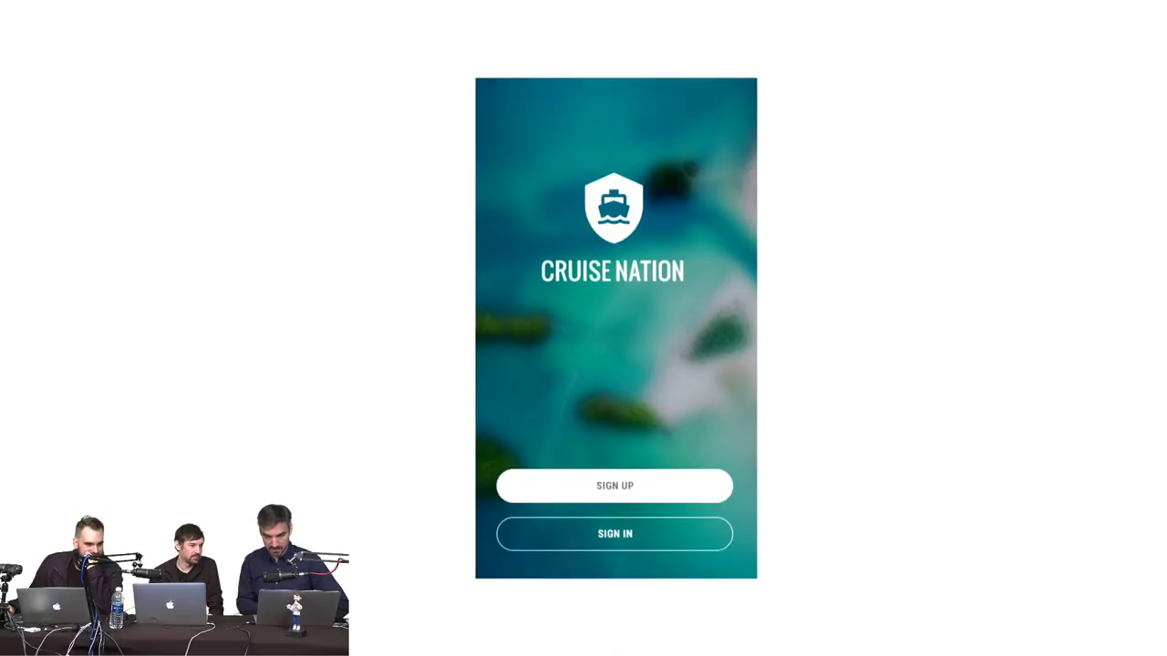
# Preview the Adobe Travel prototype, opening its current-location picker and choosing New York, NY
pyautogui.press('Right')
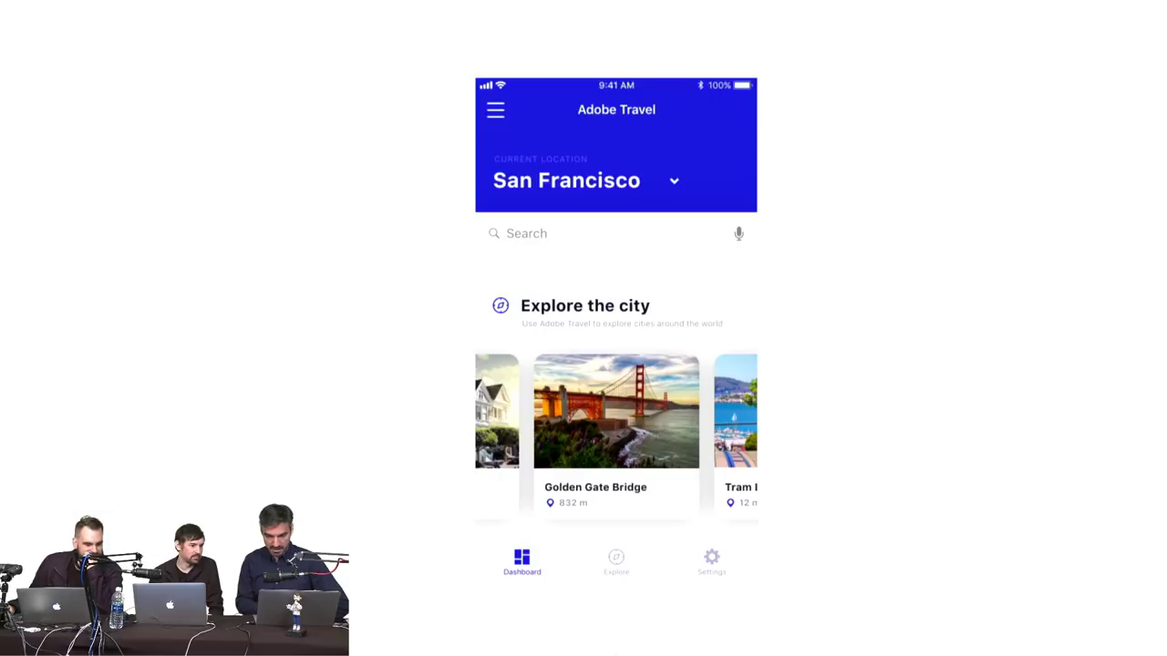
pyautogui.click(671, 178)
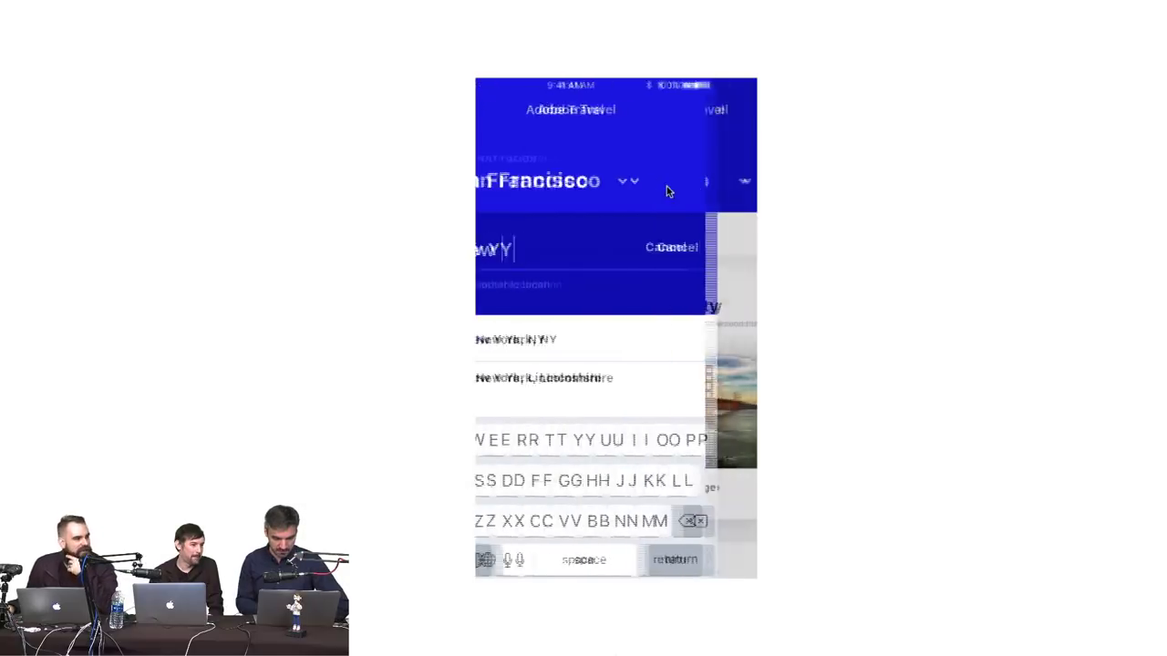
pyautogui.click(581, 342)
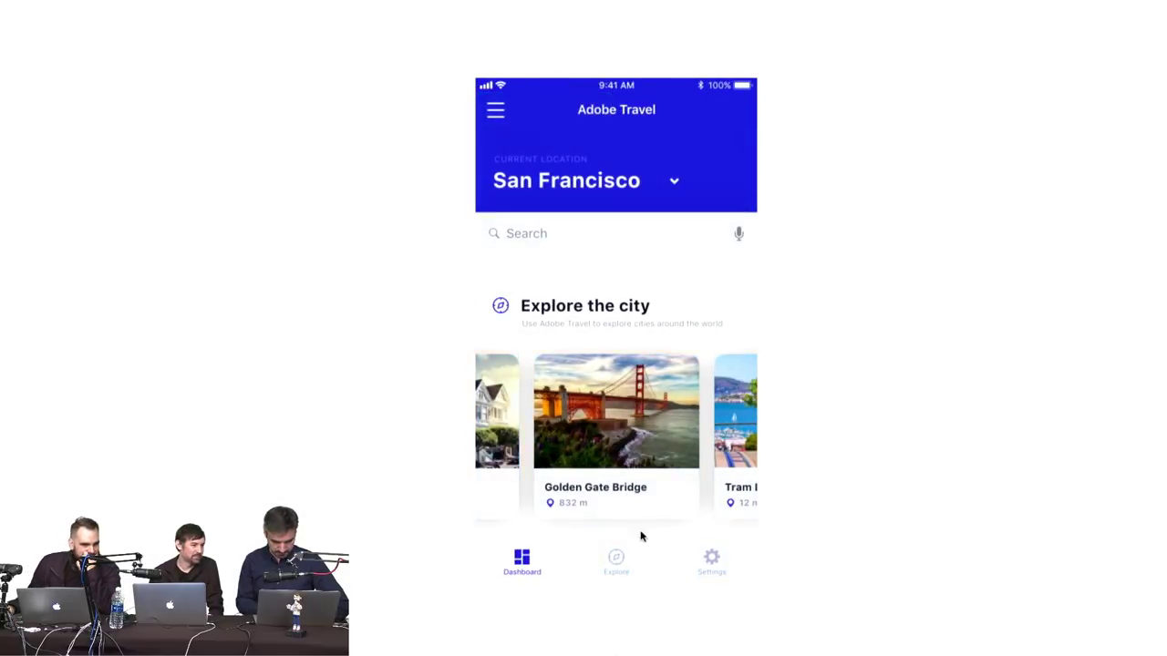
# Preview the Adobe Travel prototype's Golden Gate Bridge page, its side menu and the Explore map
pyautogui.click(652, 456)
pyautogui.scroll(-5, 653, 456)
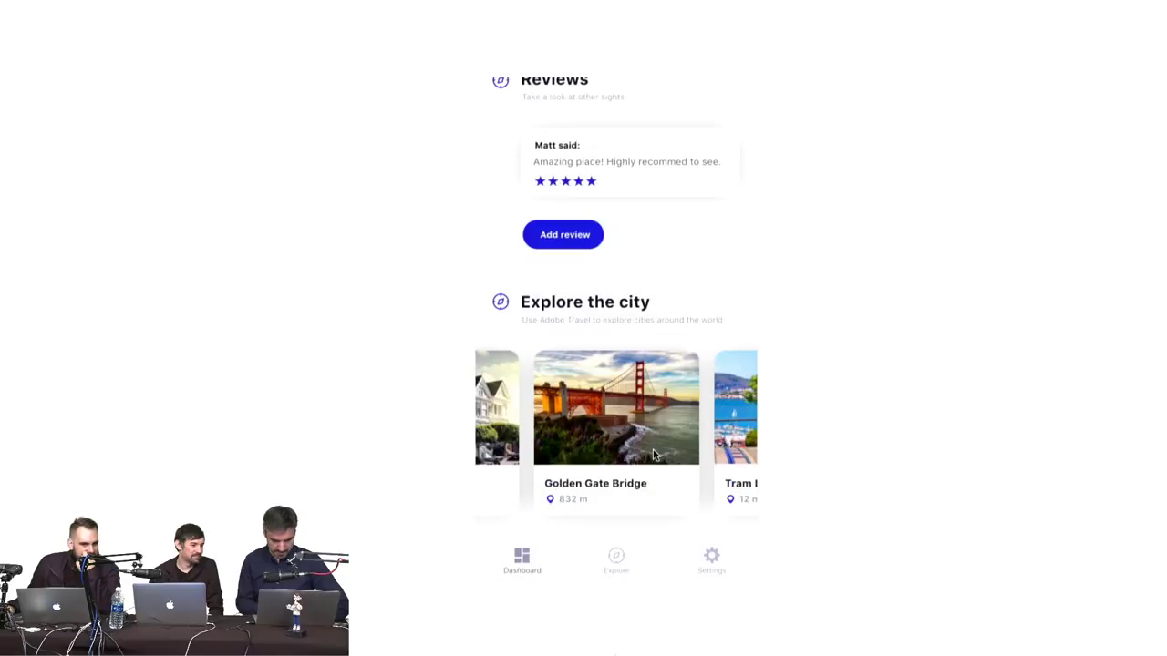
pyautogui.click(717, 558)
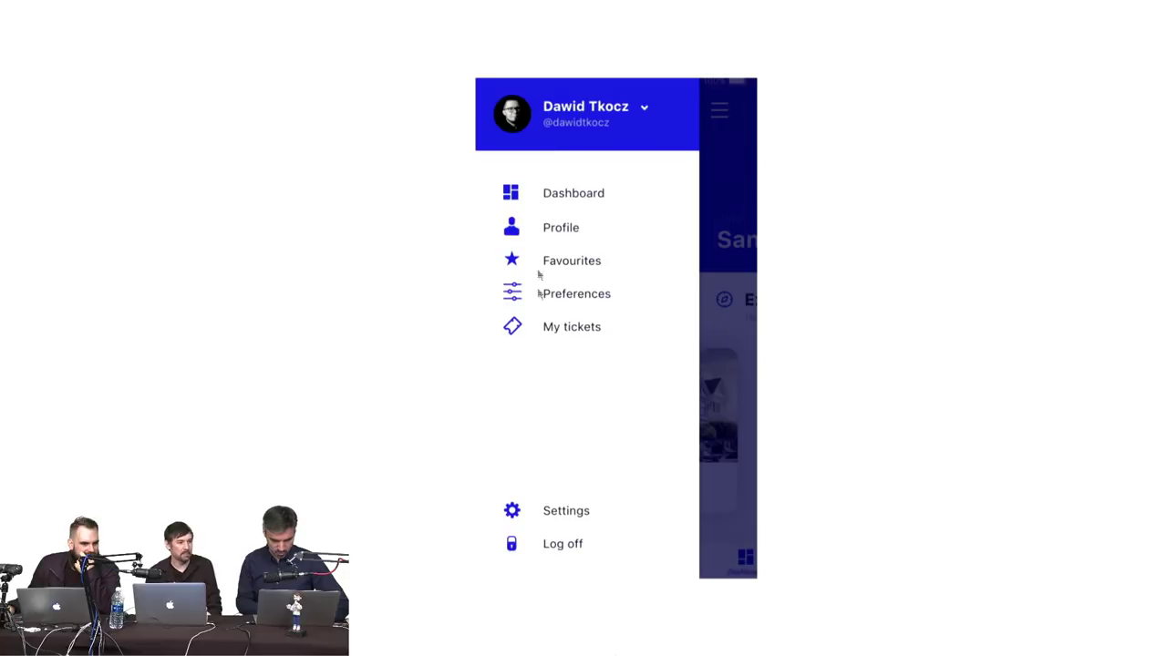
pyautogui.click(749, 526)
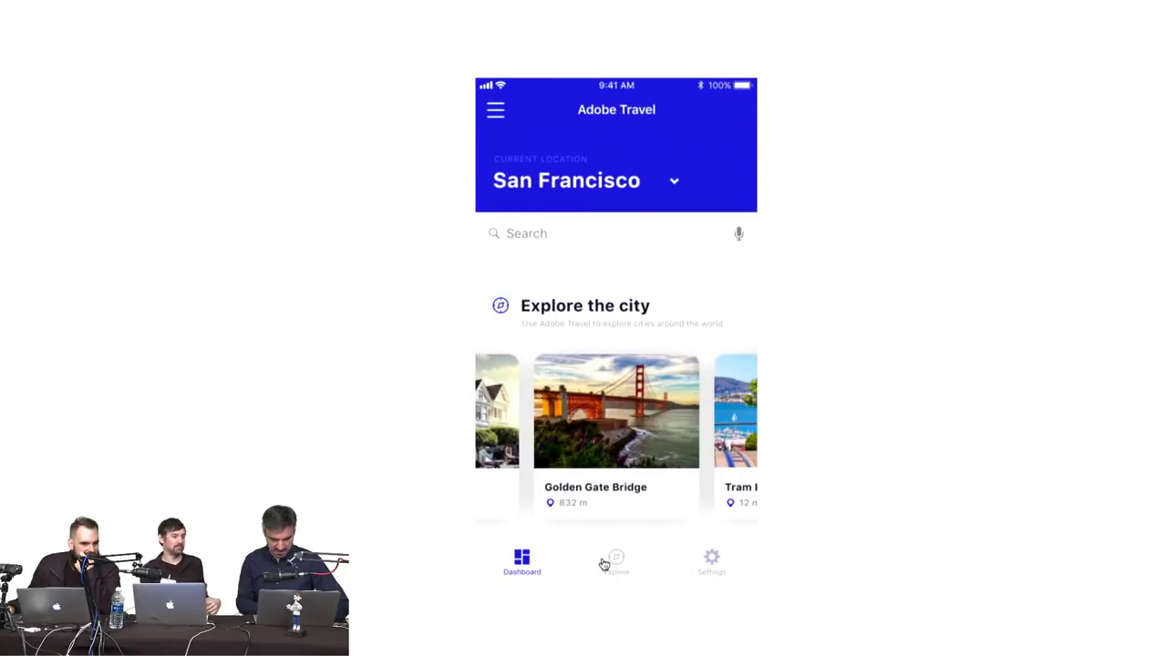
pyautogui.click(605, 562)
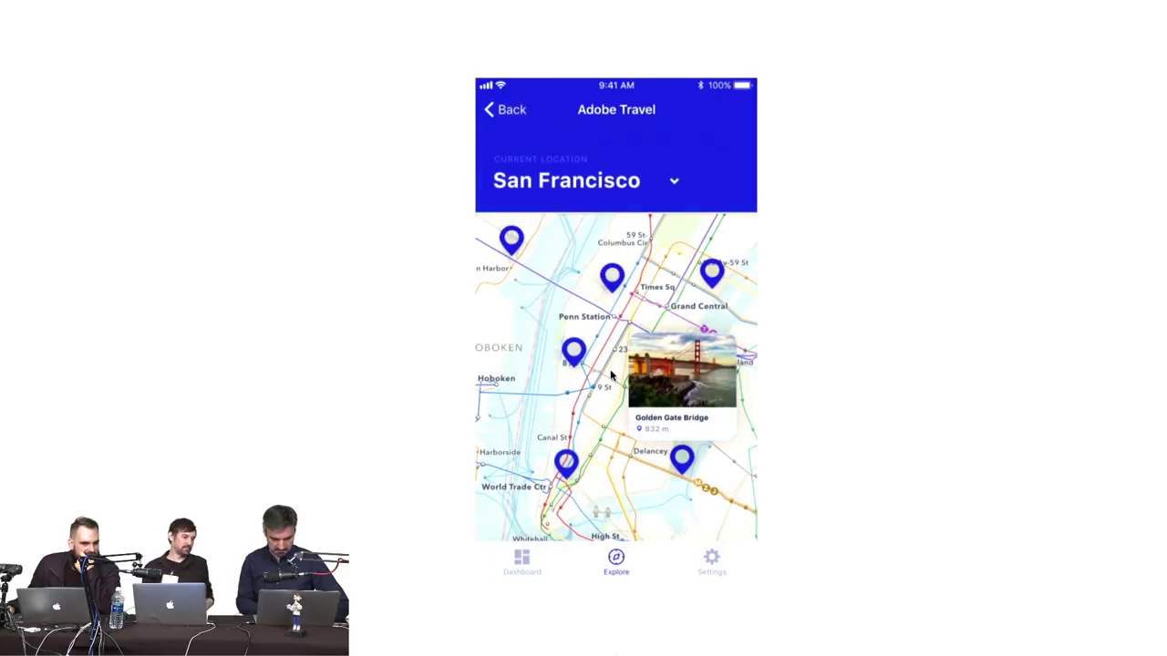
pyautogui.click(683, 401)
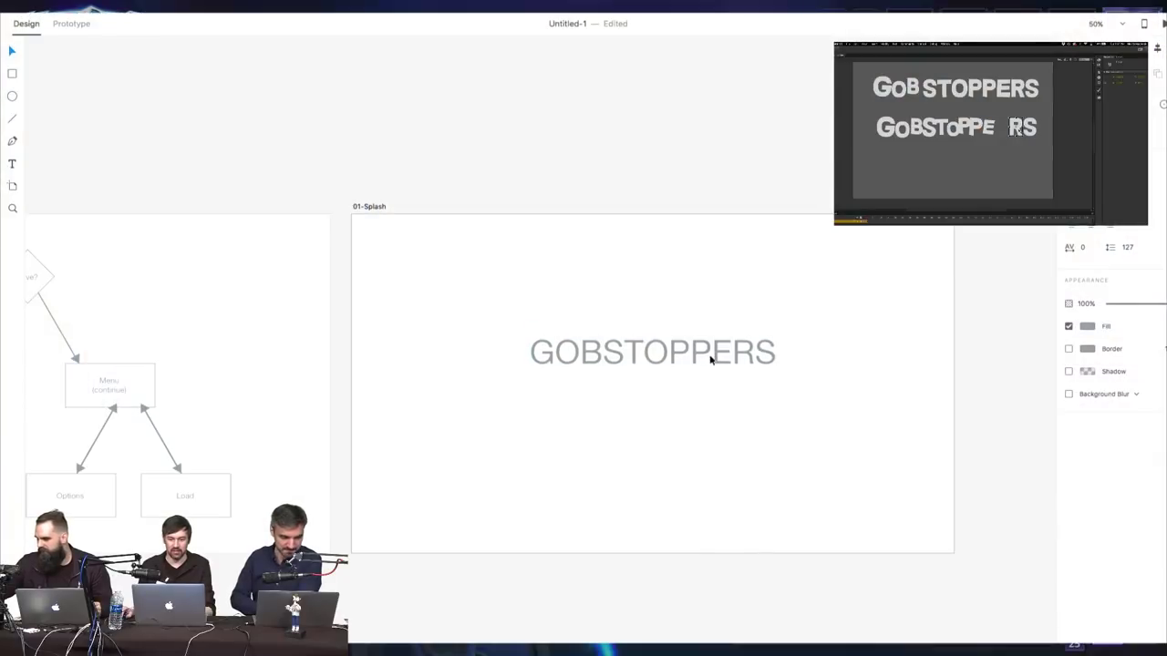
# Change the GOBSTOPPERS title on the 01-Splash artboard to a chunky bold font, then enlarge and centre it horizontally
pyautogui.click(712, 349)
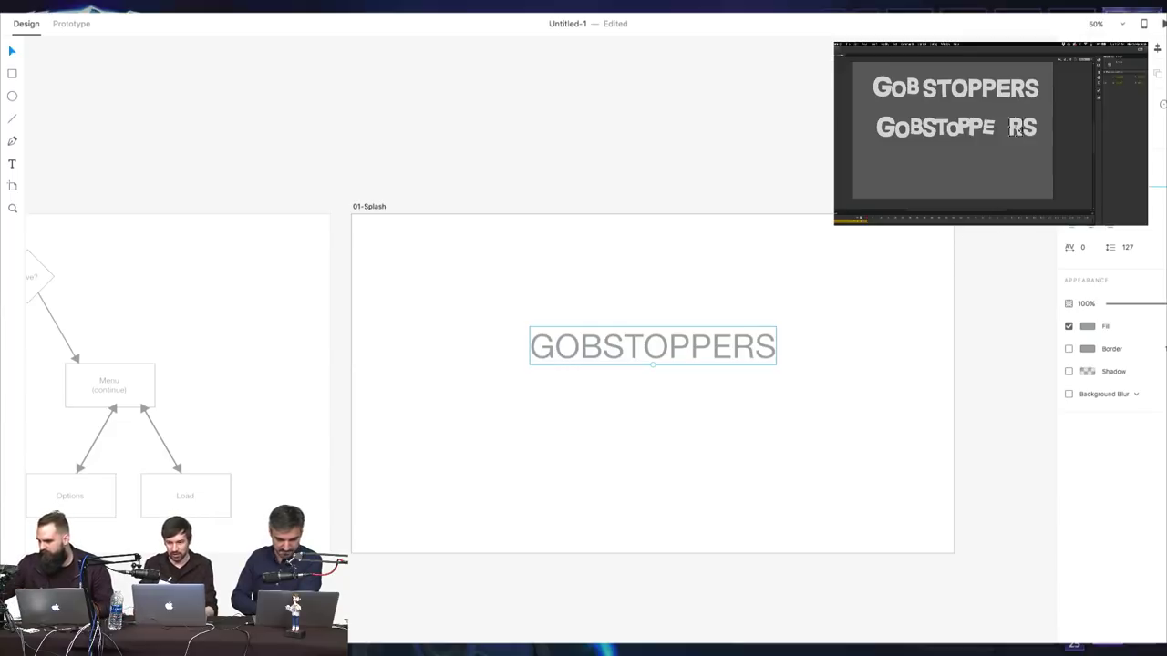
pyautogui.press('Return')
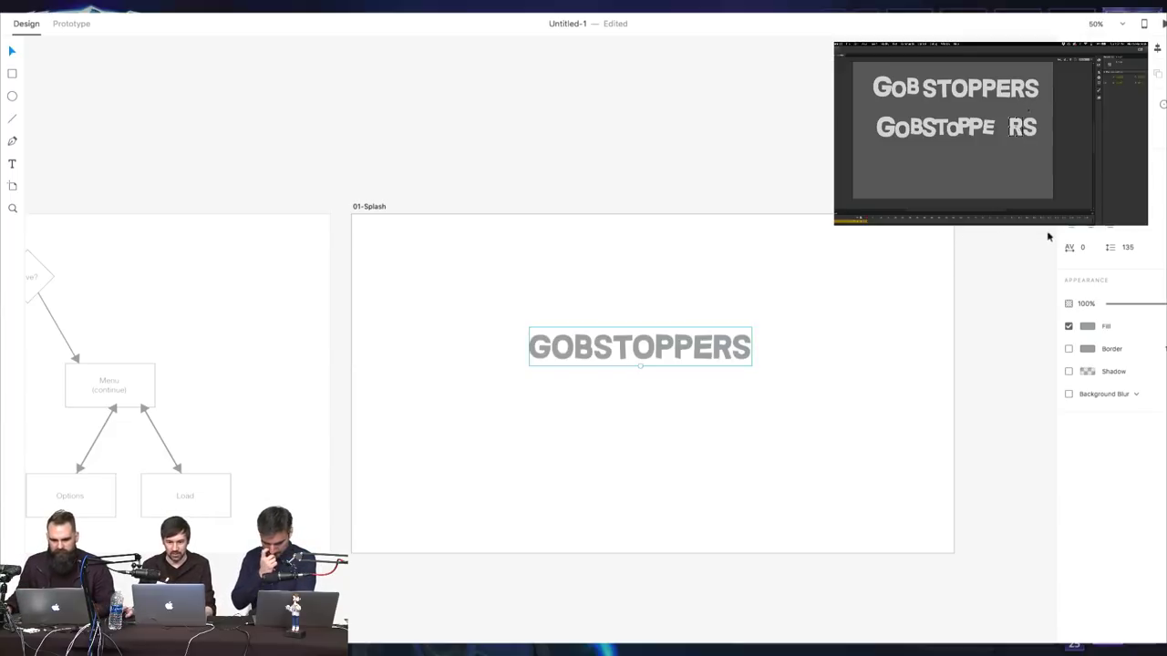
pyautogui.moveTo(706, 345); pyautogui.dragTo(717, 352)
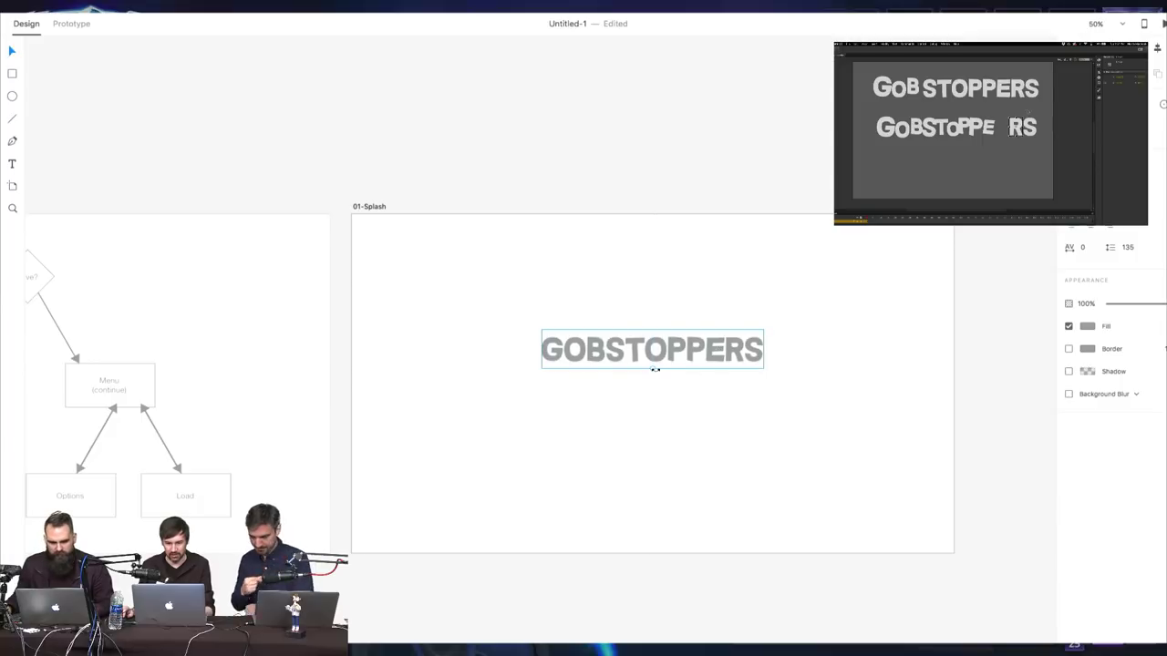
pyautogui.moveTo(653, 369); pyautogui.dragTo(653, 377)
pyautogui.click(735, 243)
pyautogui.click(669, 151)
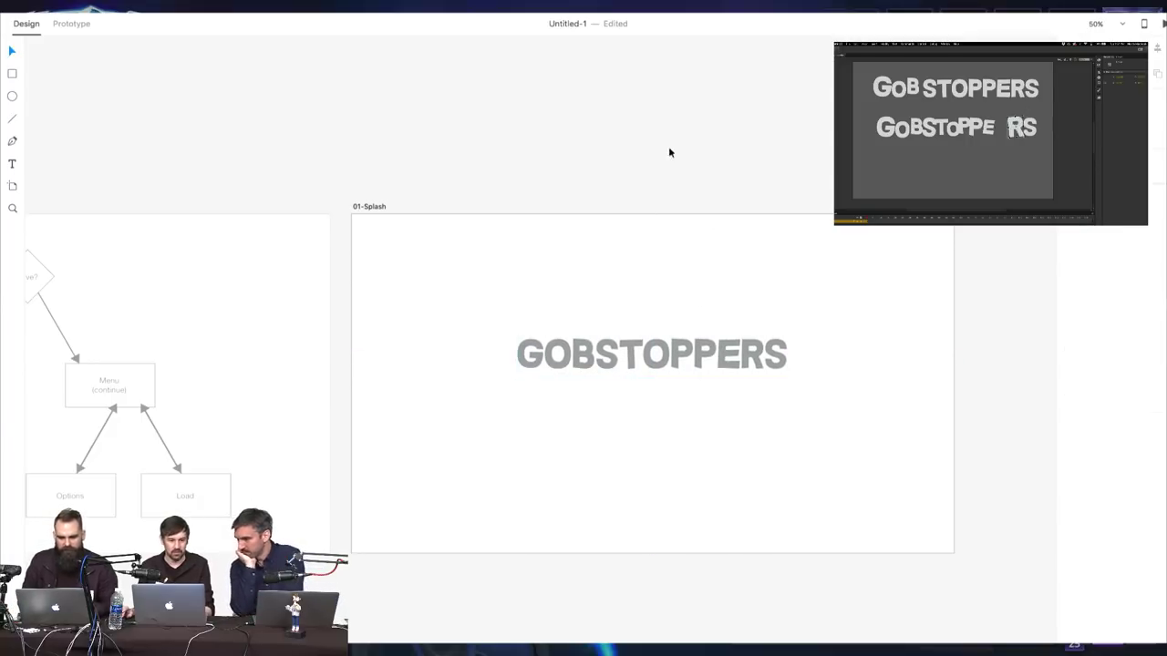
# Draw a borderless rectangle covering the whole 01-Splash artboard and send it behind the title
pyautogui.click(11, 165)
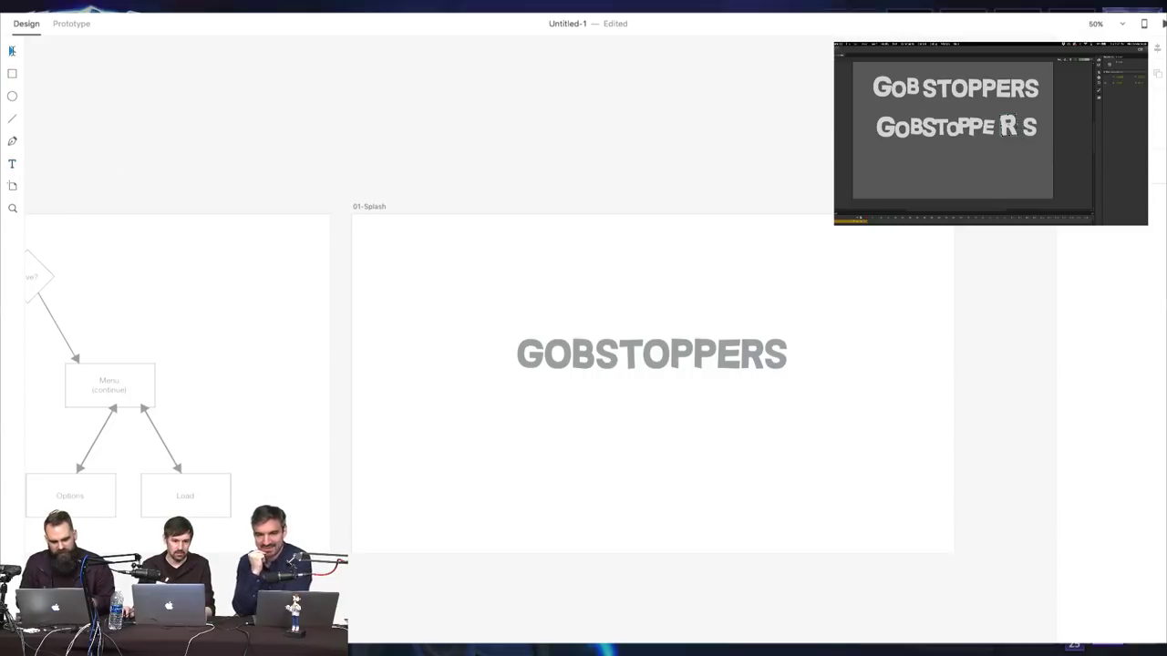
pyautogui.click(12, 74)
pyautogui.moveTo(353, 216); pyautogui.dragTo(953, 553)
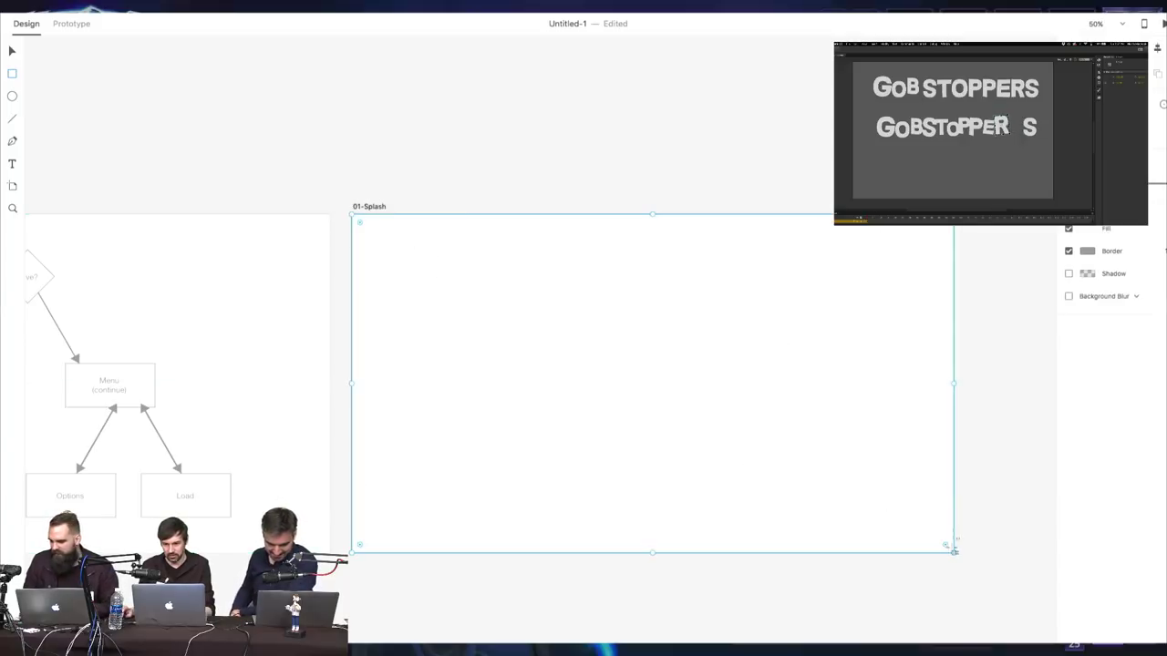
pyautogui.click(1069, 251)
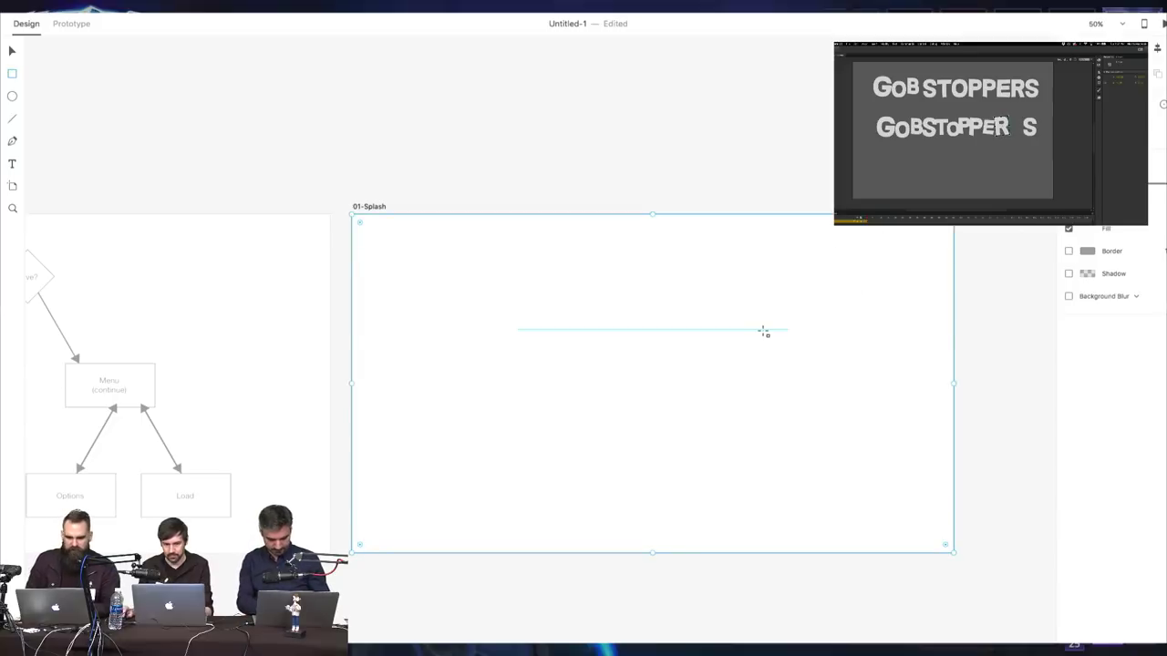
pyautogui.press('super+shift+[')
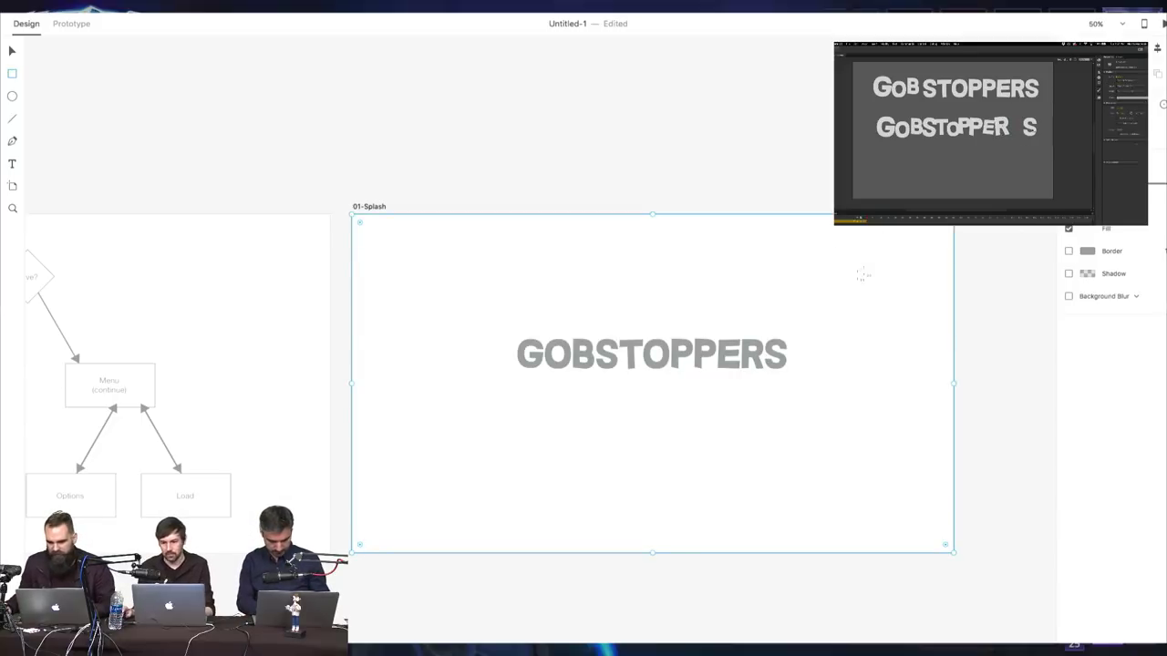
# Set the background rectangle's fill to dark grey #292929
pyautogui.click(1089, 229)
pyautogui.moveTo(954, 239); pyautogui.dragTo(933, 239)
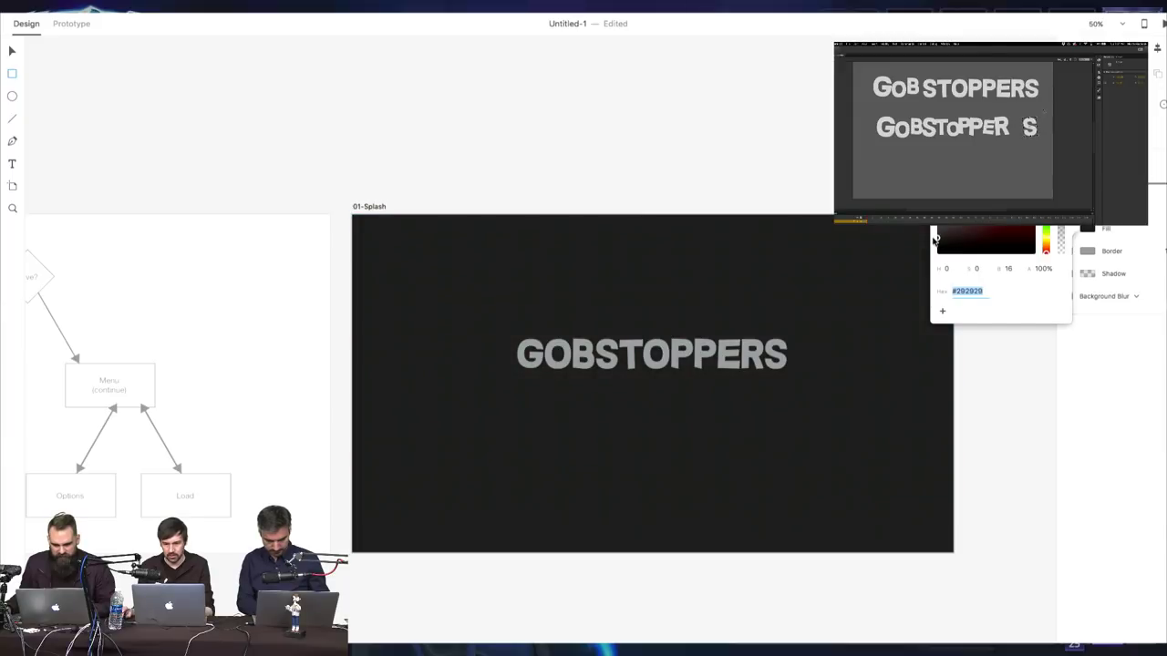
pyautogui.click(830, 169)
pyautogui.press('v')
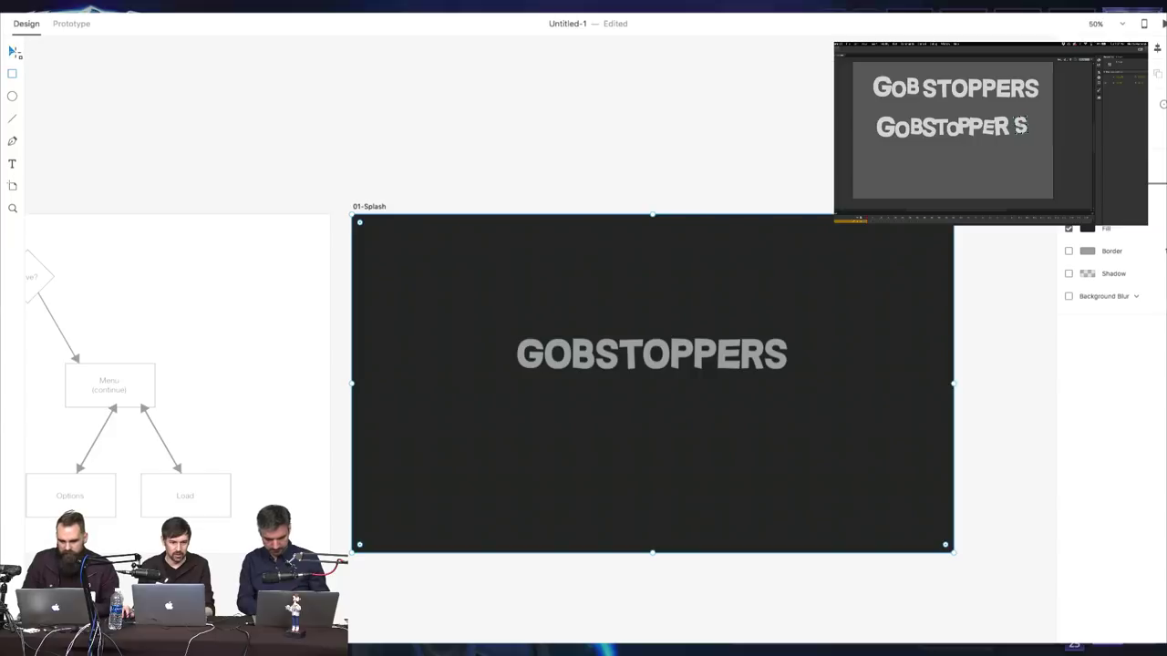
pyautogui.hscroll(2, 484, 143)
pyautogui.scroll(-1, 484, 143)
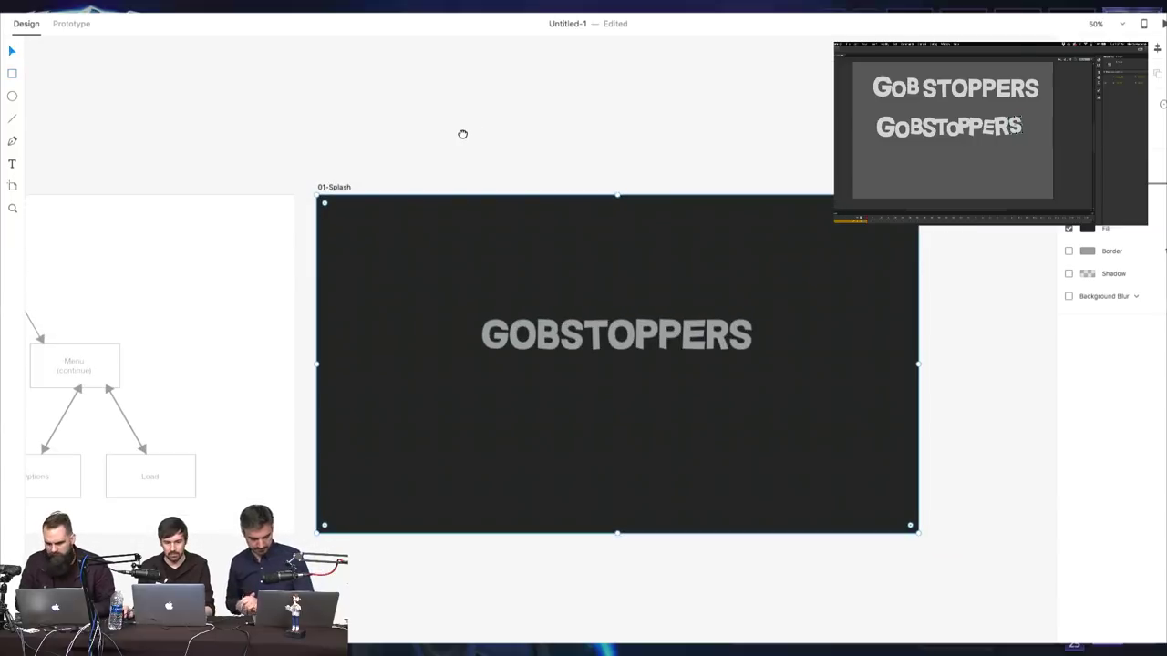
pyautogui.click(335, 191)
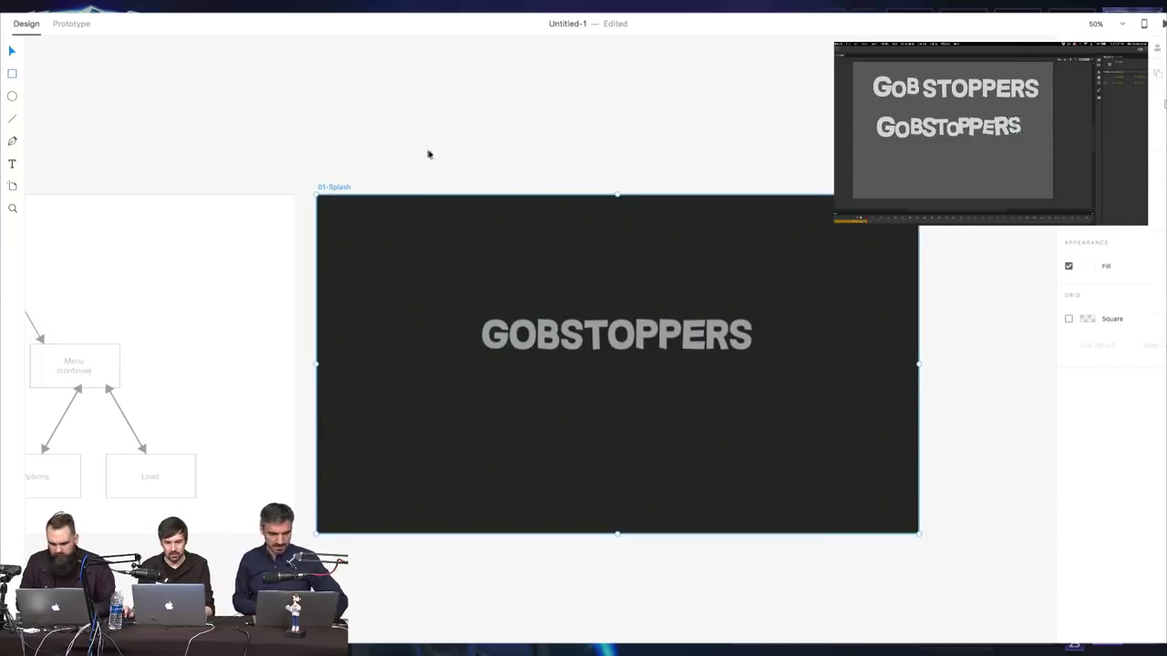
pyautogui.scroll(-1, 495, 149)
pyautogui.hscroll(1, 495, 149)
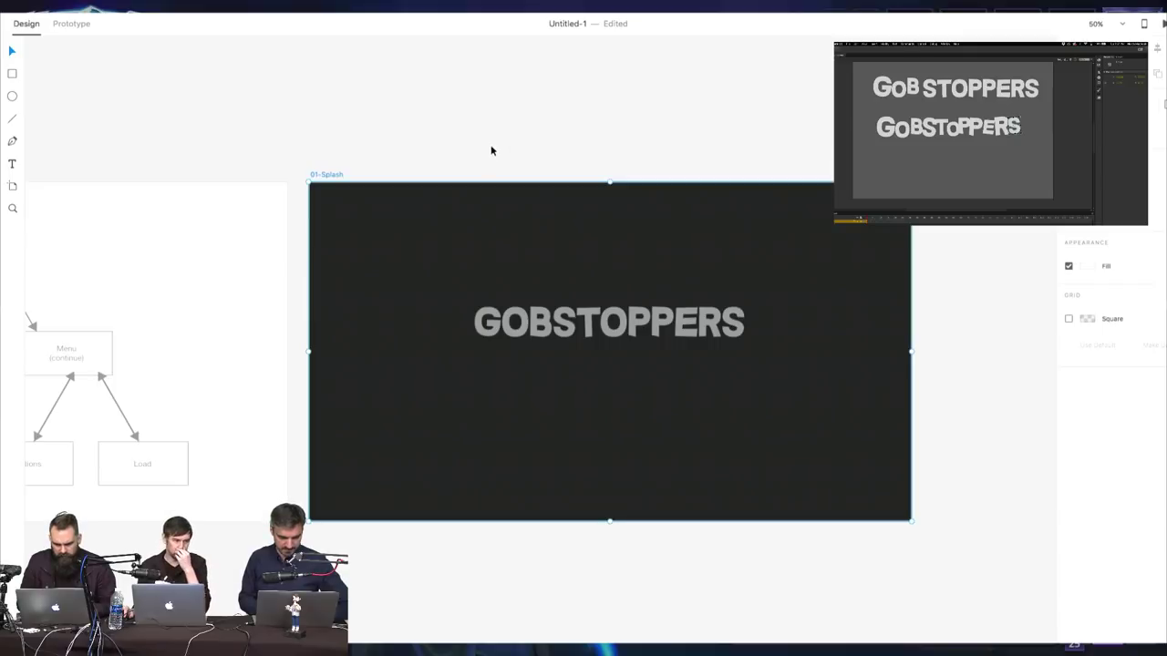
pyautogui.click(623, 319)
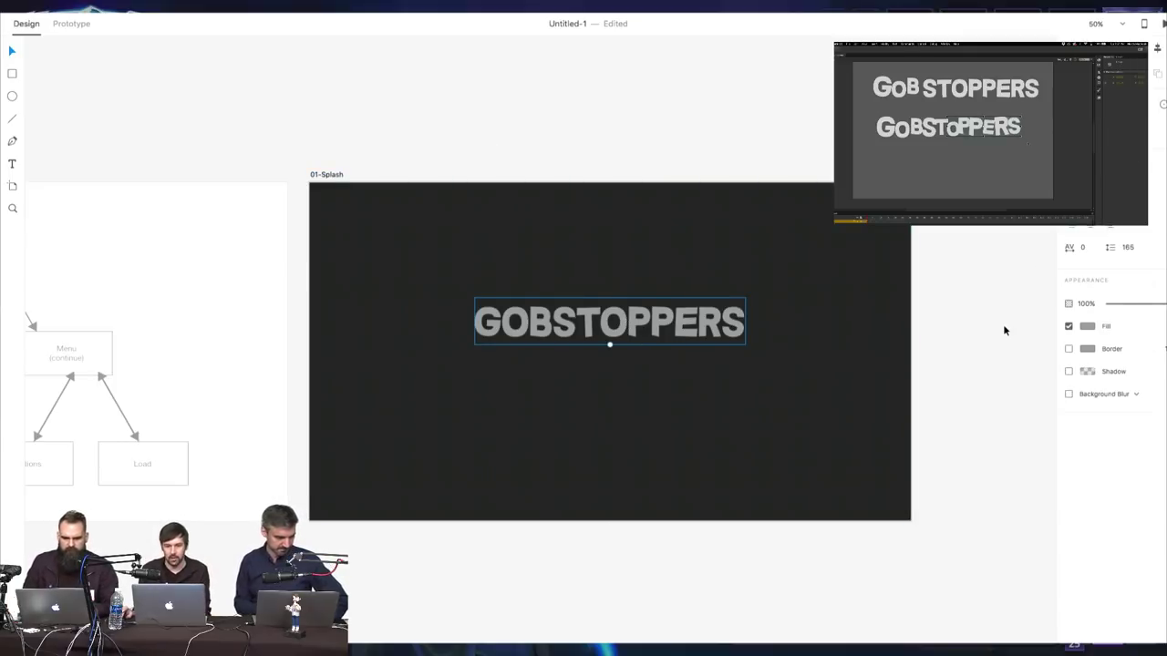
pyautogui.click(899, 300)
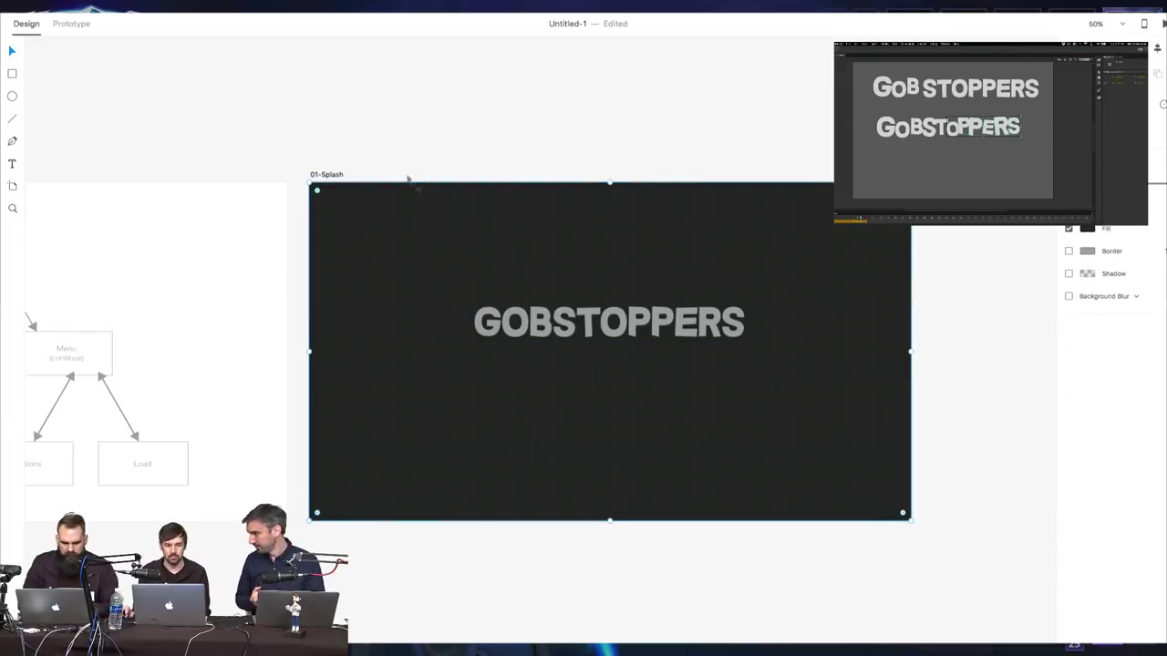
pyautogui.click(775, 230)
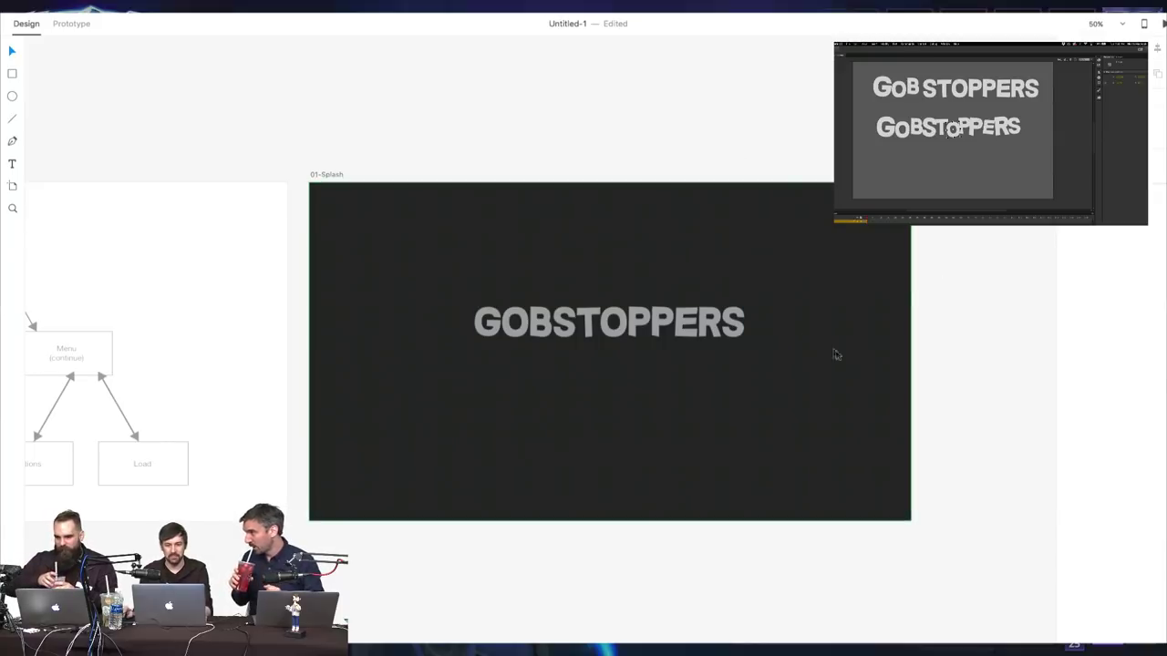
# Duplicate the 01-Splash artboard and rename the copy 02a-Menu-New Game
pyautogui.moveTo(858, 374); pyautogui.dragTo(768, 371)
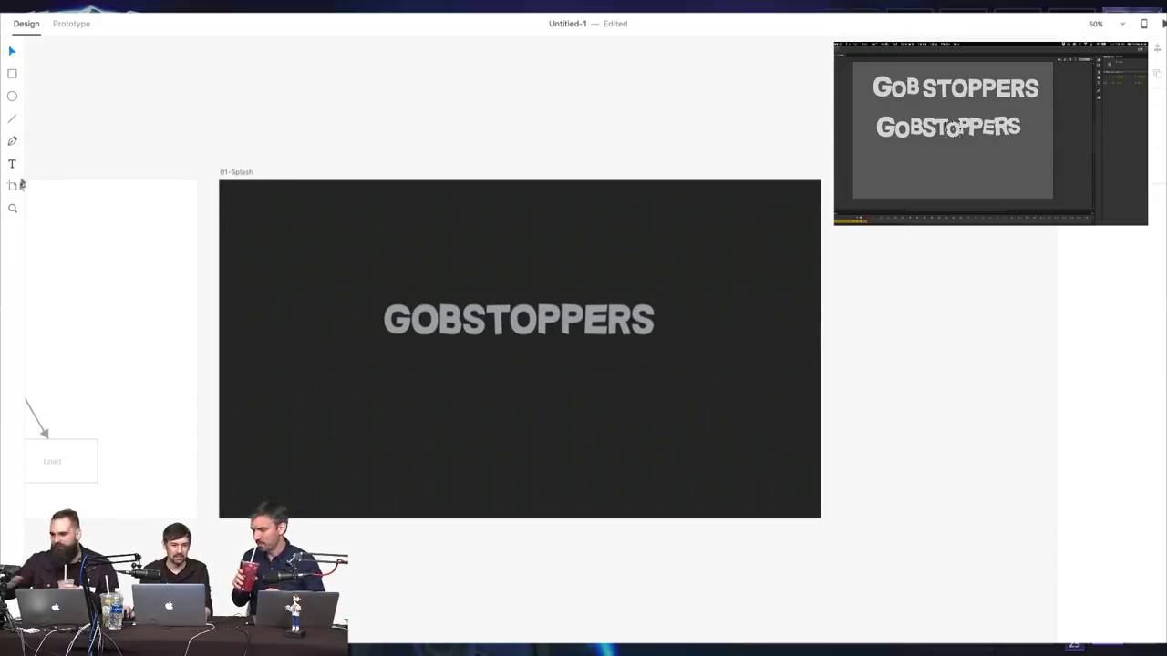
pyautogui.click(241, 172)
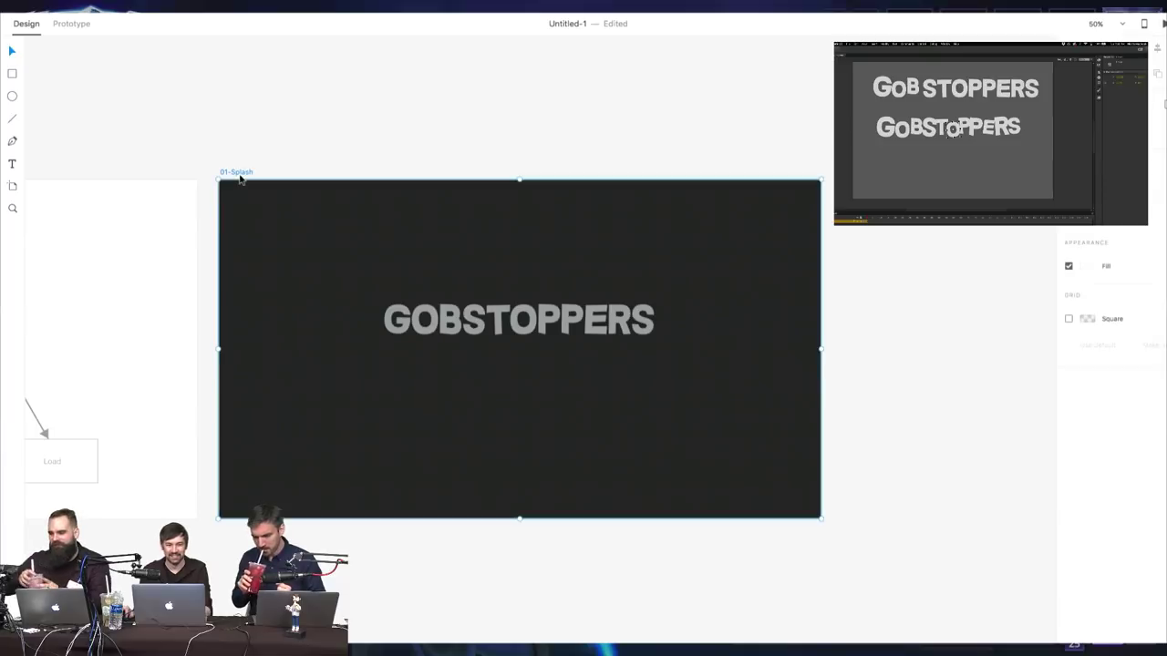
pyautogui.press('super+d')
pyautogui.doubleClick(259, 187)
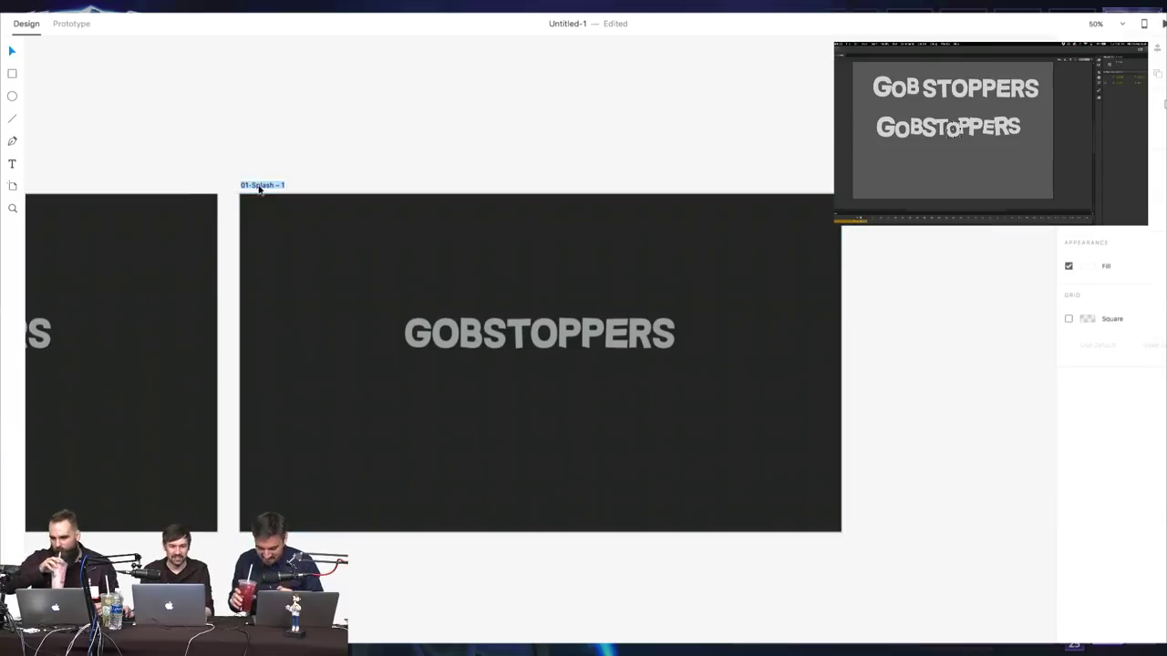
pyautogui.write('02a-')
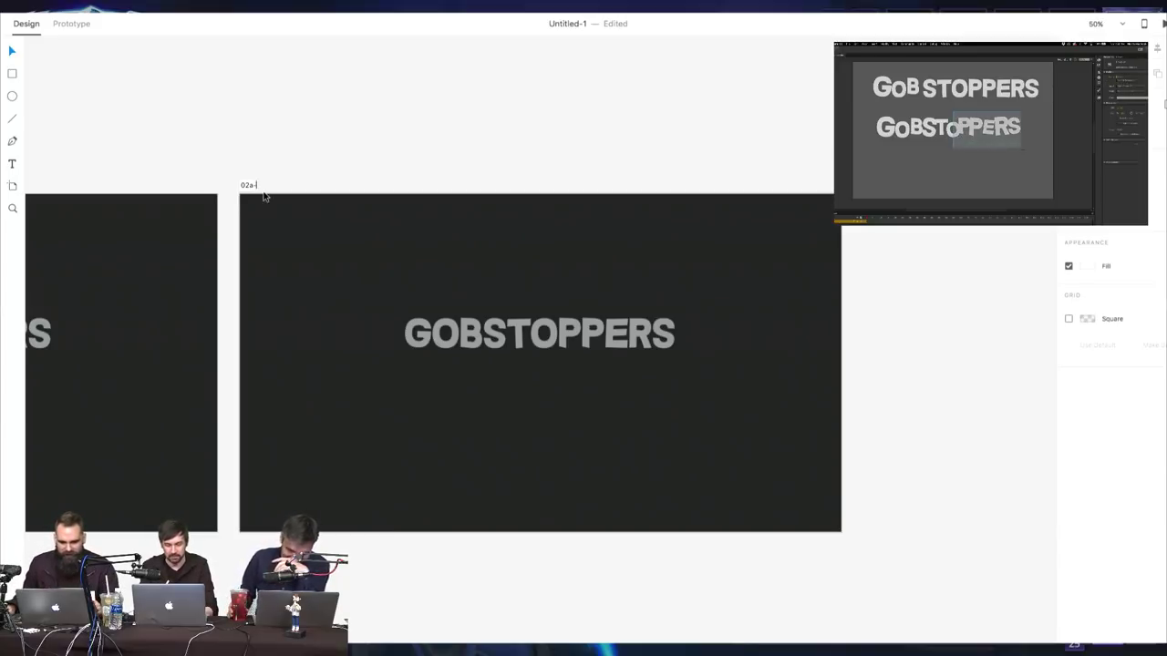
pyautogui.write('Men')
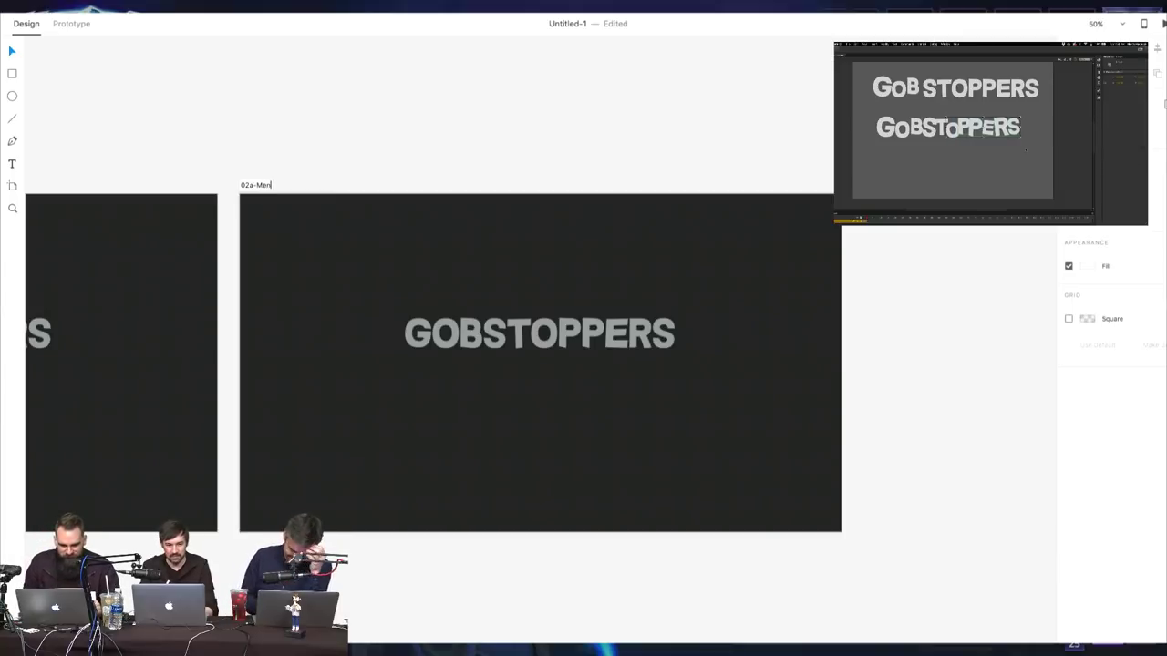
pyautogui.write('u-New Game')
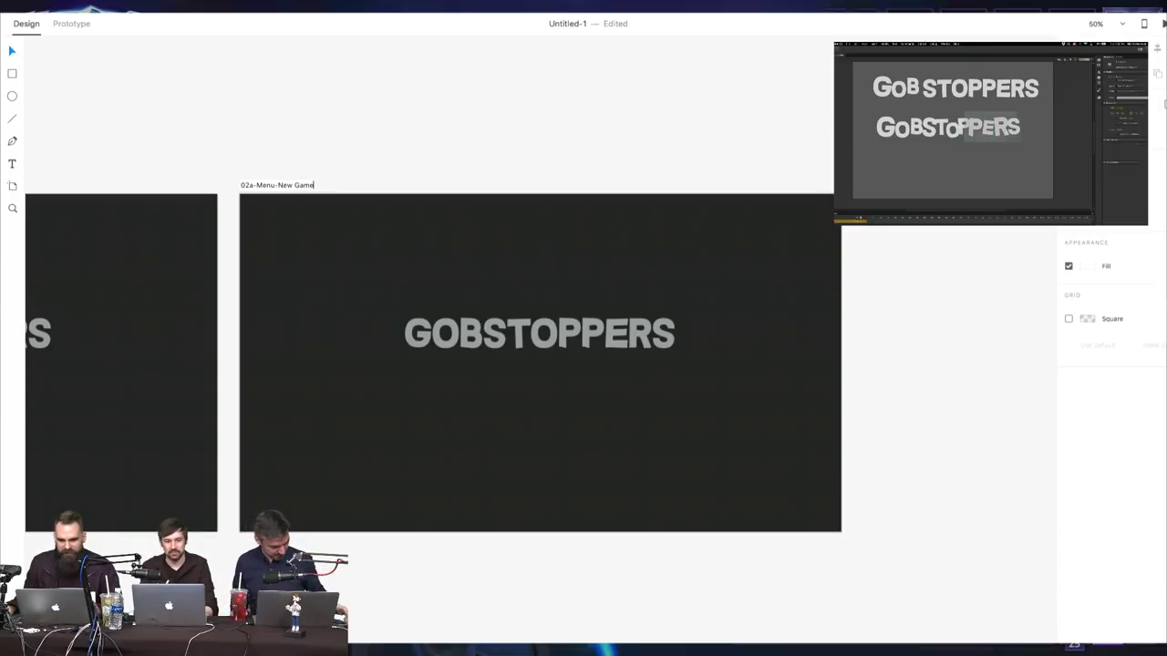
pyautogui.press('Return')
# Review the 00-Flow diagram alongside the 01-Splash and 02a-Menu-New Game artboards
pyautogui.moveTo(318, 162); pyautogui.dragTo(636, 162)
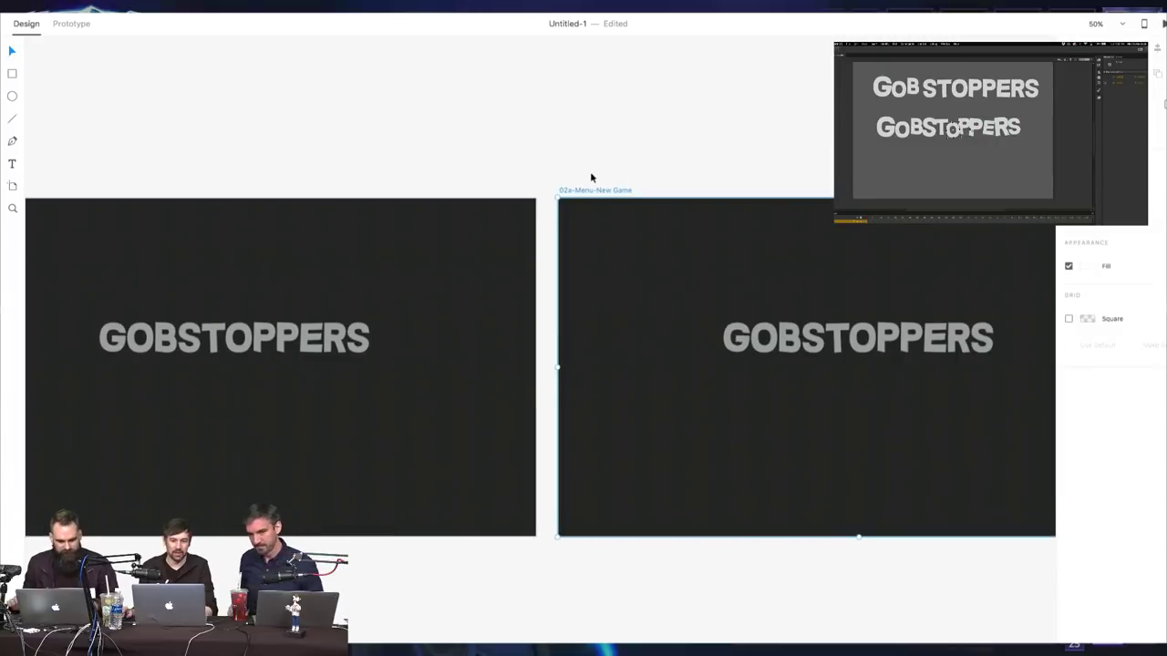
pyautogui.moveTo(460, 143); pyautogui.dragTo(509, 149)
pyautogui.click(12, 208)
pyautogui.keyDown('alt'); pyautogui.click(110, 234); pyautogui.keyUp('alt')
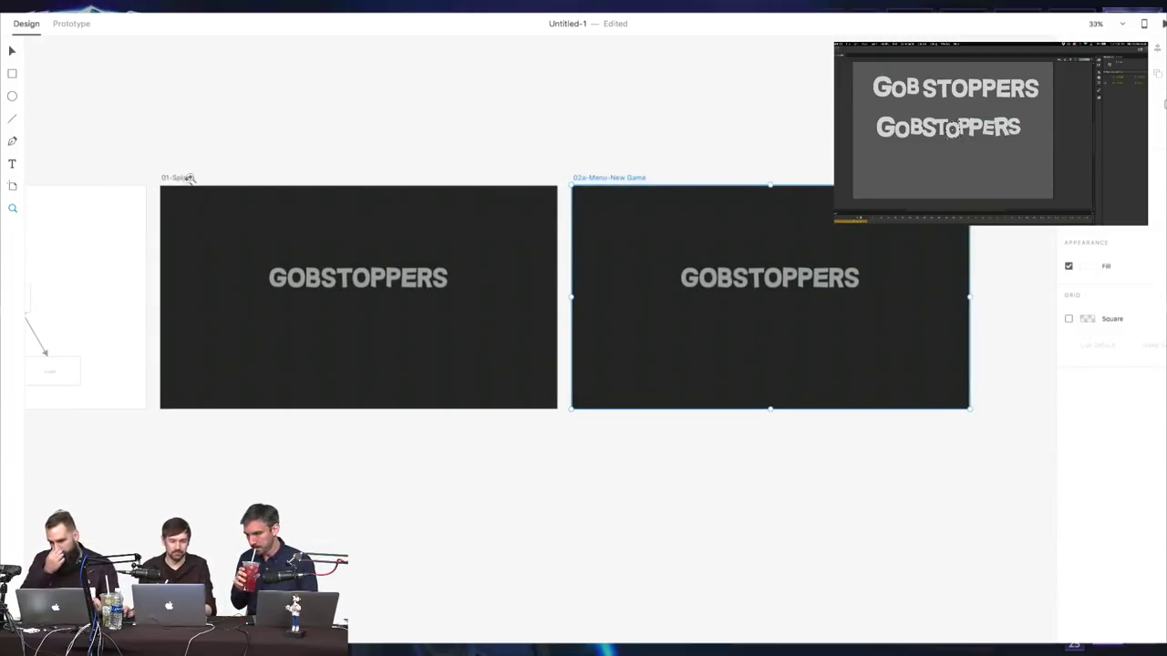
pyautogui.hscroll(-4, 213, 170)
pyautogui.hscroll(-3, 283, 198)
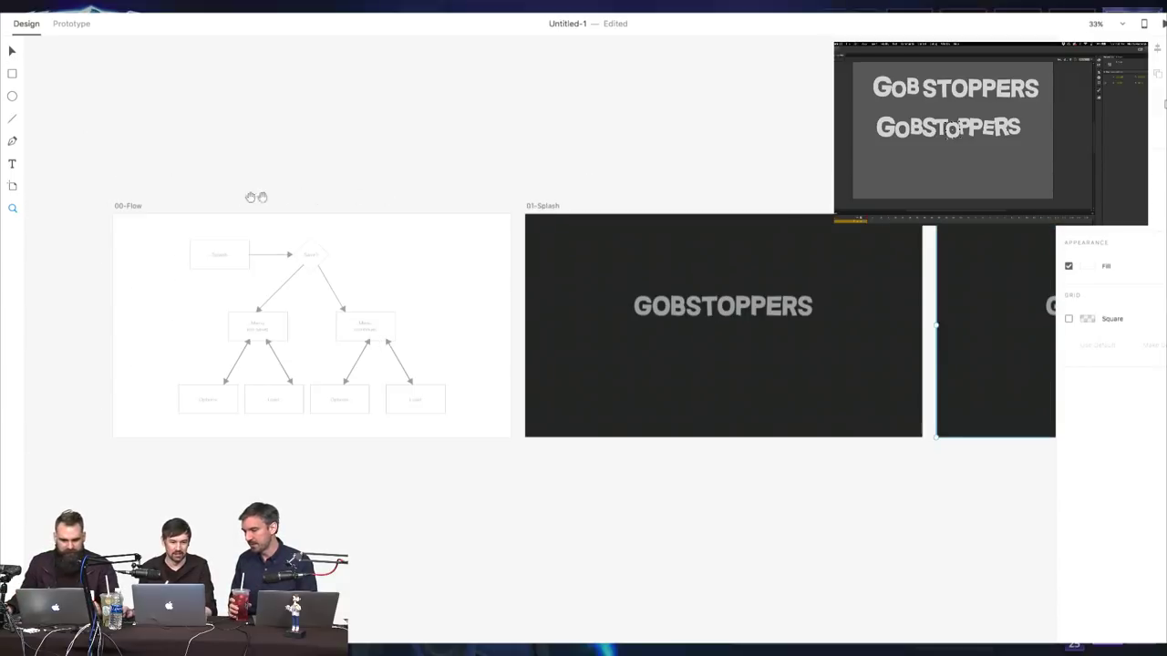
pyautogui.click(124, 208)
pyautogui.click(13, 52)
pyautogui.click(122, 212)
pyautogui.hscroll(4, 391, 192)
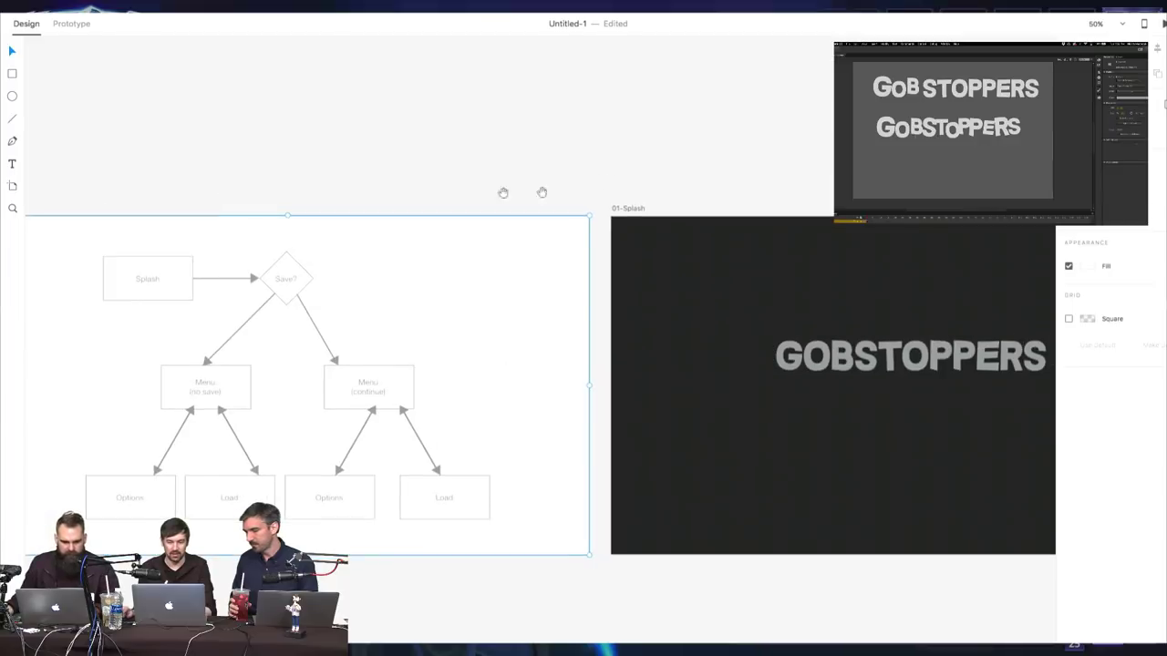
pyautogui.hscroll(5, 526, 159)
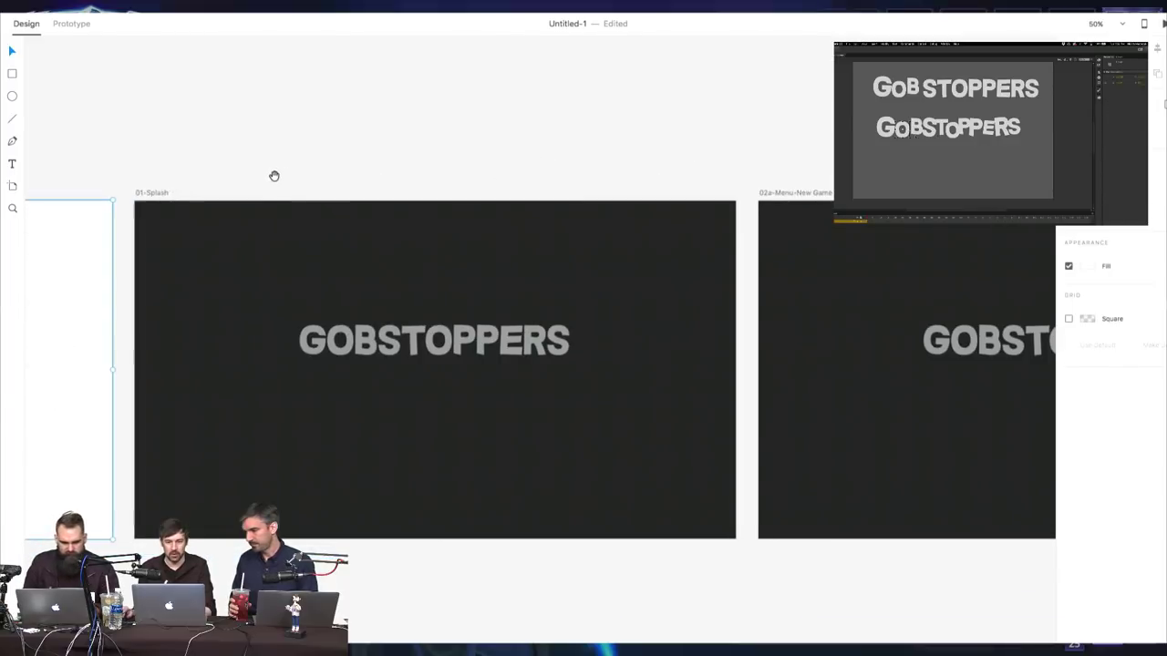
# Darken the fill of the 01-Splash background rectangle to near-black
pyautogui.click(262, 143)
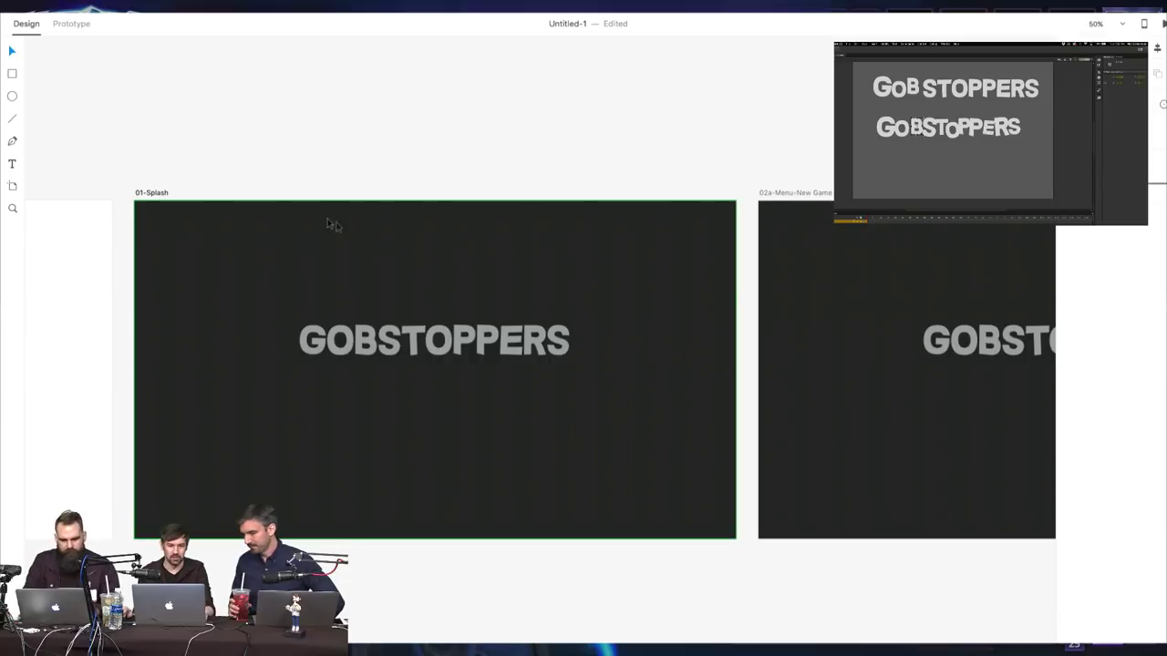
pyautogui.moveTo(265, 243); pyautogui.dragTo(258, 195)
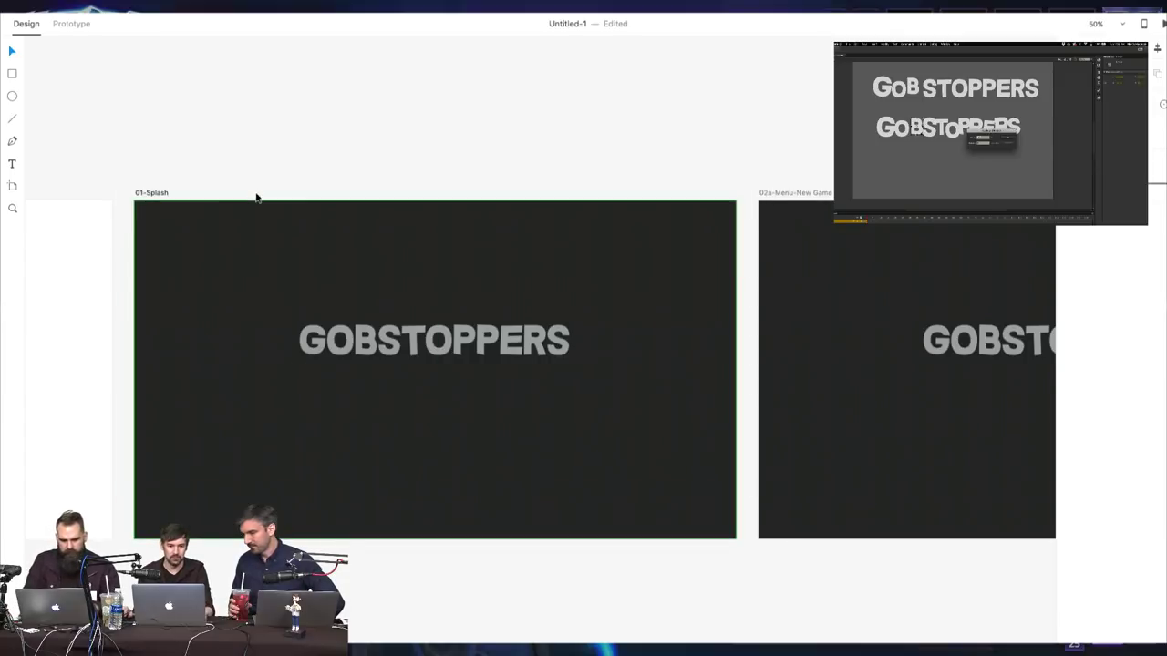
pyautogui.click(248, 243)
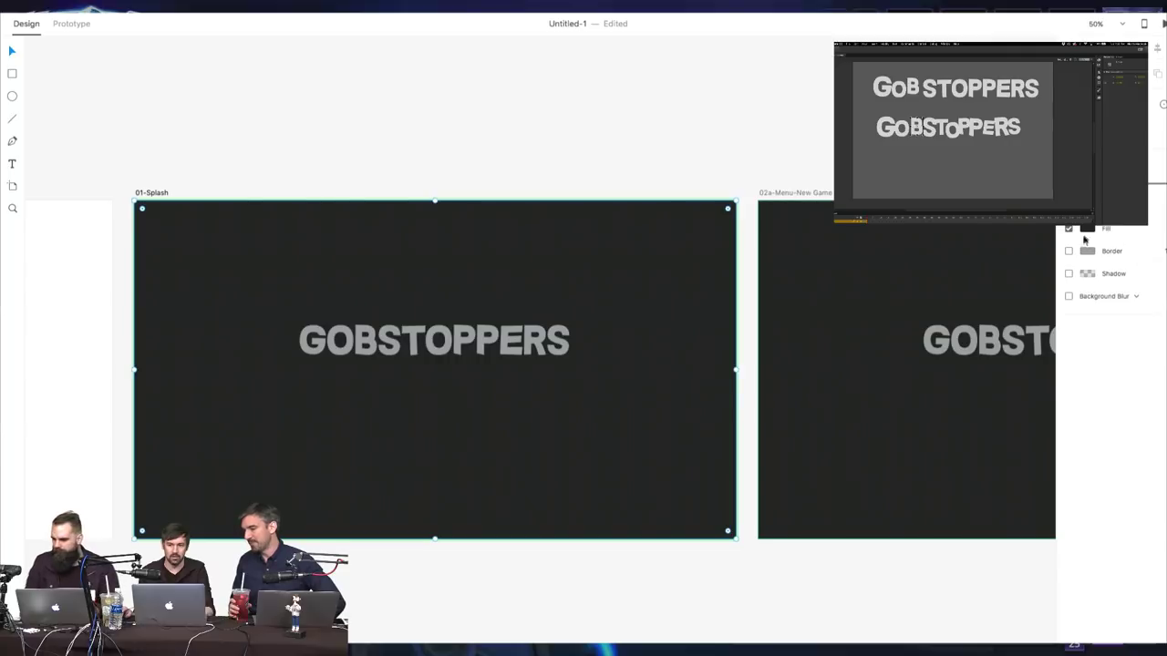
pyautogui.click(1088, 233)
pyautogui.moveTo(1009, 210); pyautogui.dragTo(937, 244)
pyautogui.click(776, 174)
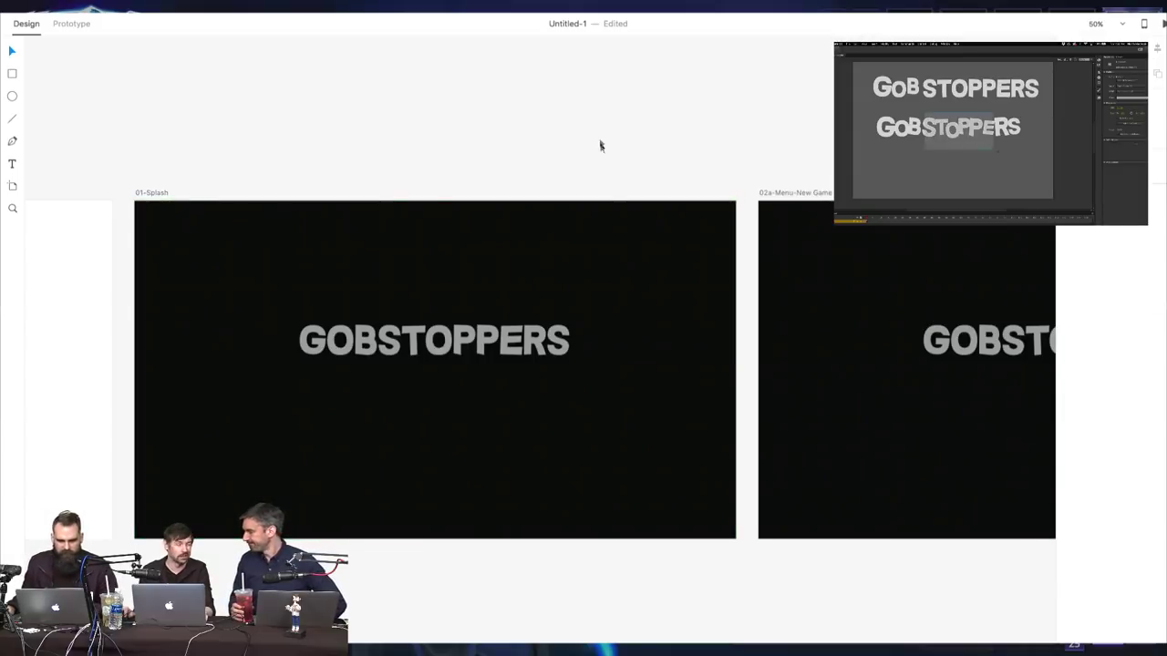
# Set the fill of the GOBSTOPPERS title on 01-Splash to white #FFFFFF
pyautogui.moveTo(619, 151)
pyautogui.mouseDown()
pyautogui.moveTo(612, 180)
pyautogui.moveTo(627, 146)
pyautogui.mouseUp()
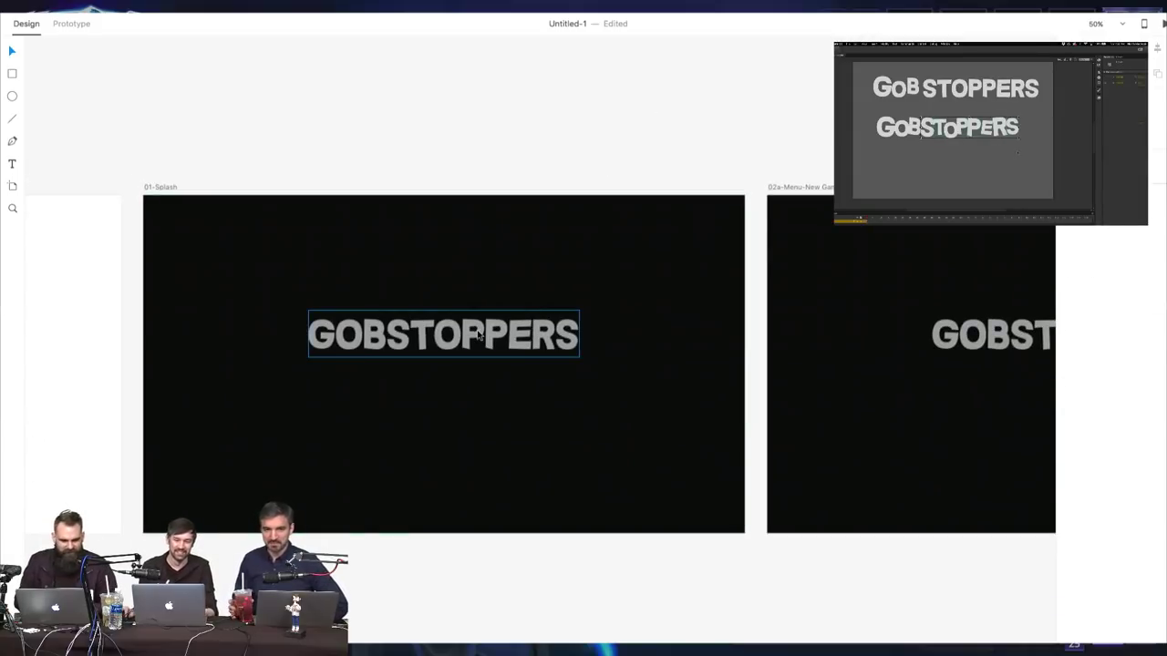
pyautogui.click(478, 335)
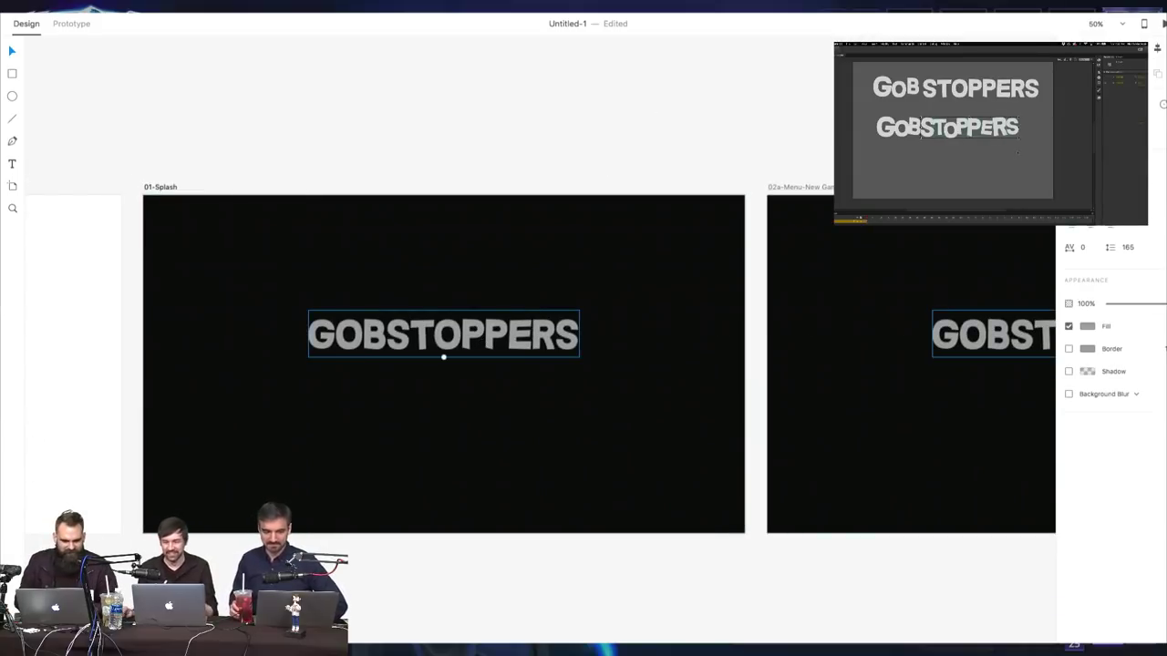
pyautogui.click(1086, 328)
pyautogui.moveTo(940, 268); pyautogui.dragTo(909, 227)
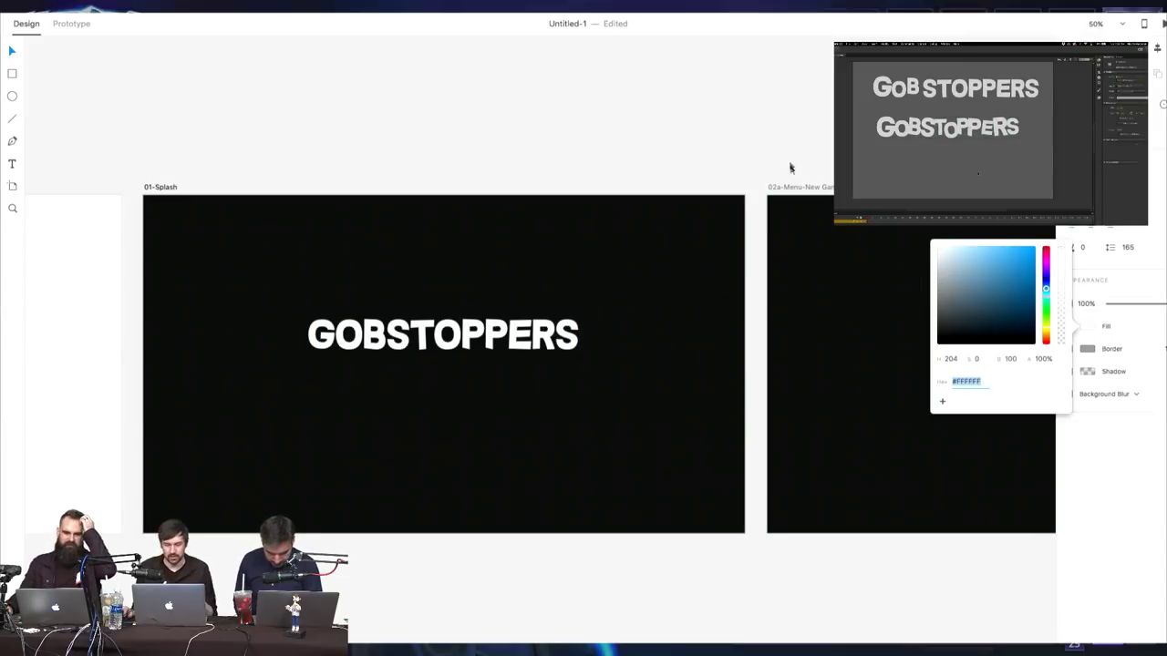
pyautogui.click(795, 177)
# Delete the grey GOBSTOPPERS title from the 02a-Menu-New Game artboard
pyautogui.hscroll(3, 903, 452)
pyautogui.click(993, 342)
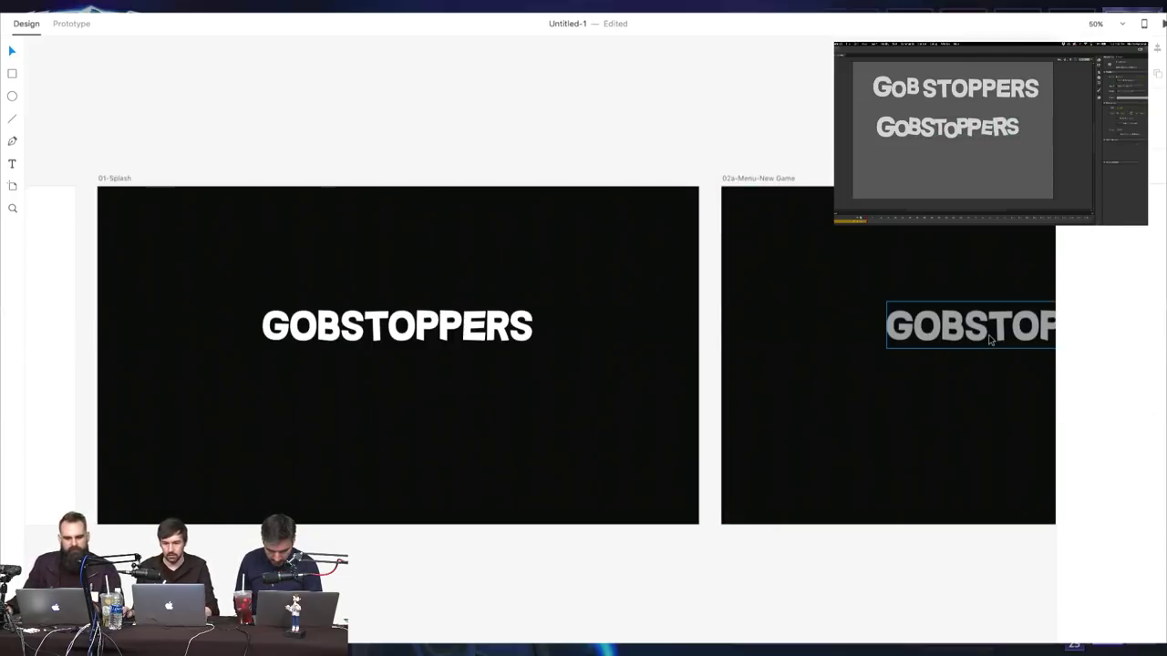
pyautogui.press('Delete')
pyautogui.moveTo(876, 446)
pyautogui.mouseDown()
pyautogui.moveTo(813, 413)
pyautogui.moveTo(877, 451)
pyautogui.mouseUp()
# Duplicate the splash title directly below itself and change the copy's text to PRESS ANY KEY
pyautogui.hscroll(-3, 877, 450)
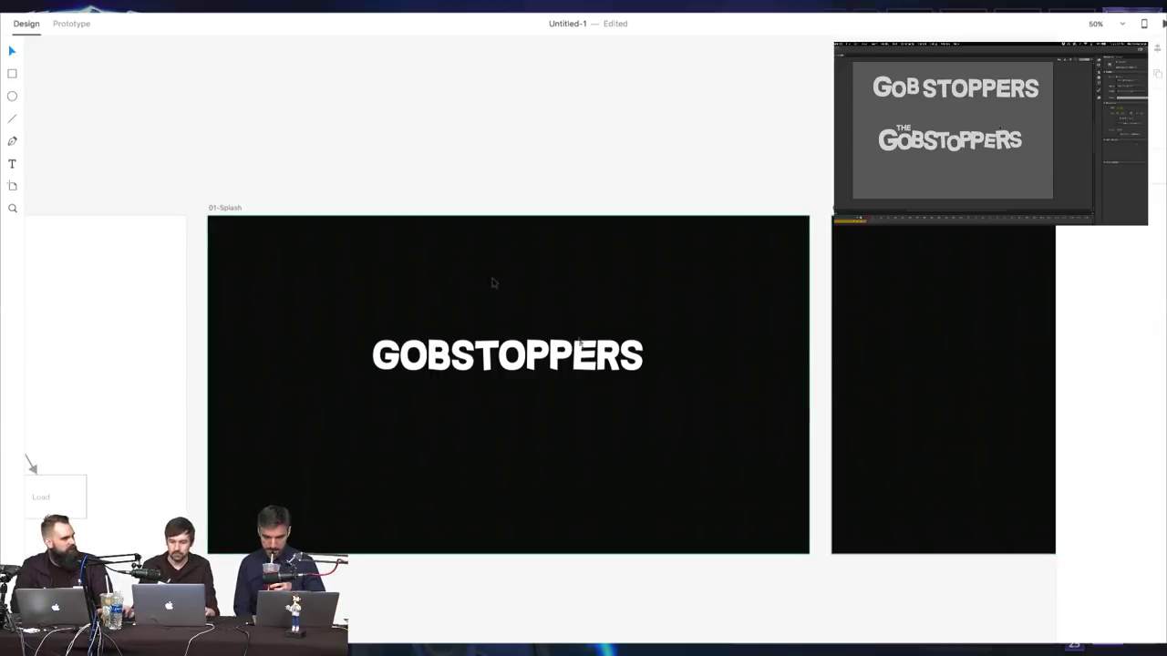
pyautogui.click(546, 374)
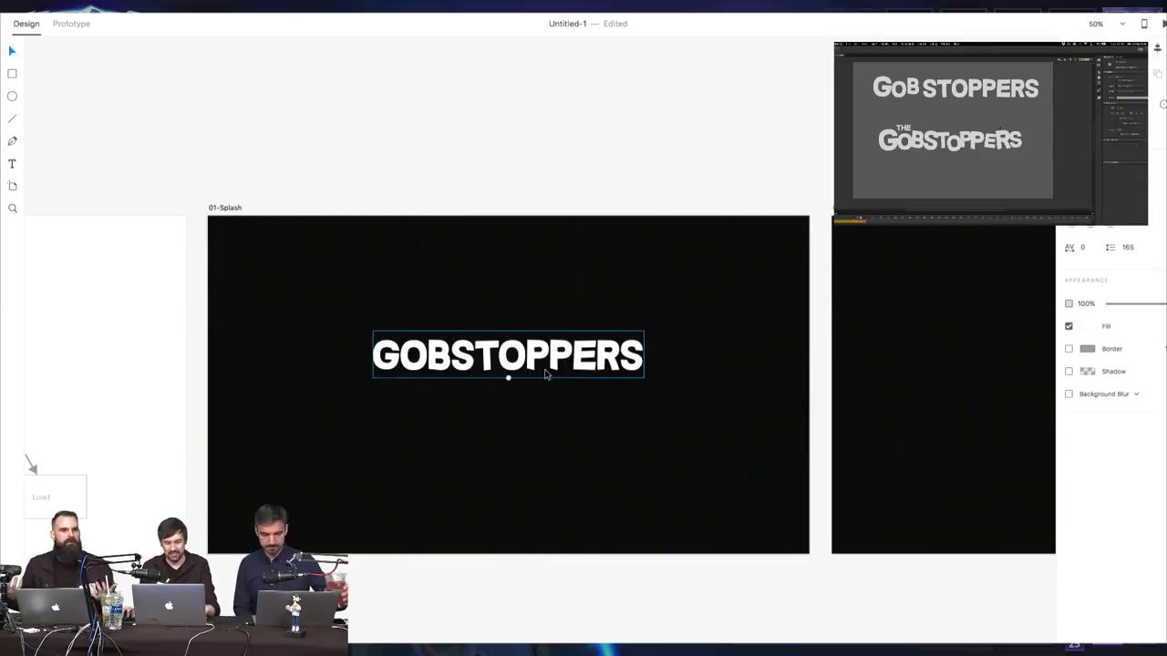
pyautogui.moveTo(546, 374); pyautogui.dragTo(547, 427)
pyautogui.doubleClick(556, 412)
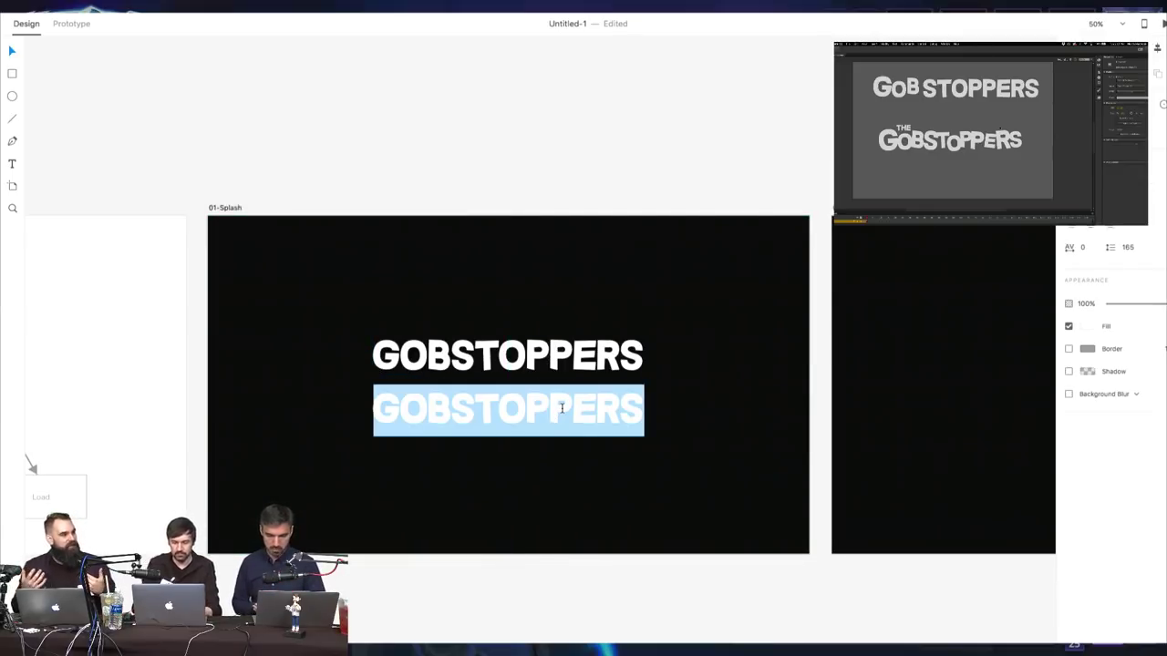
pyautogui.write('PRE')
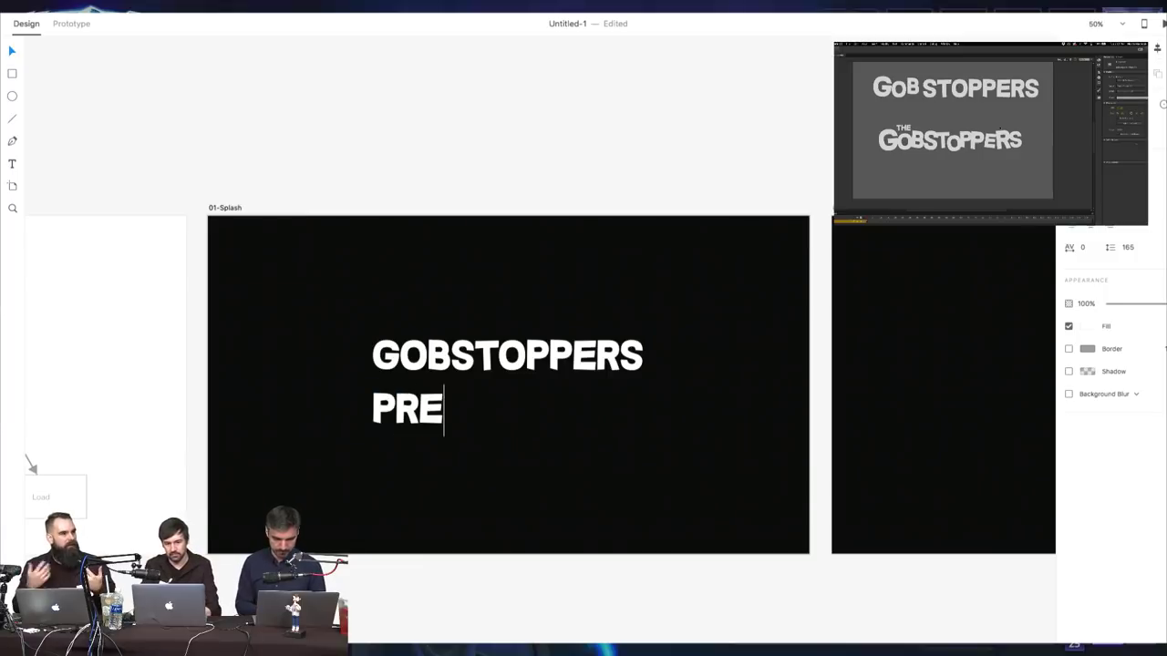
pyautogui.write('SS ANY KEY')
pyautogui.press('BackSpace')
pyautogui.write('EY')
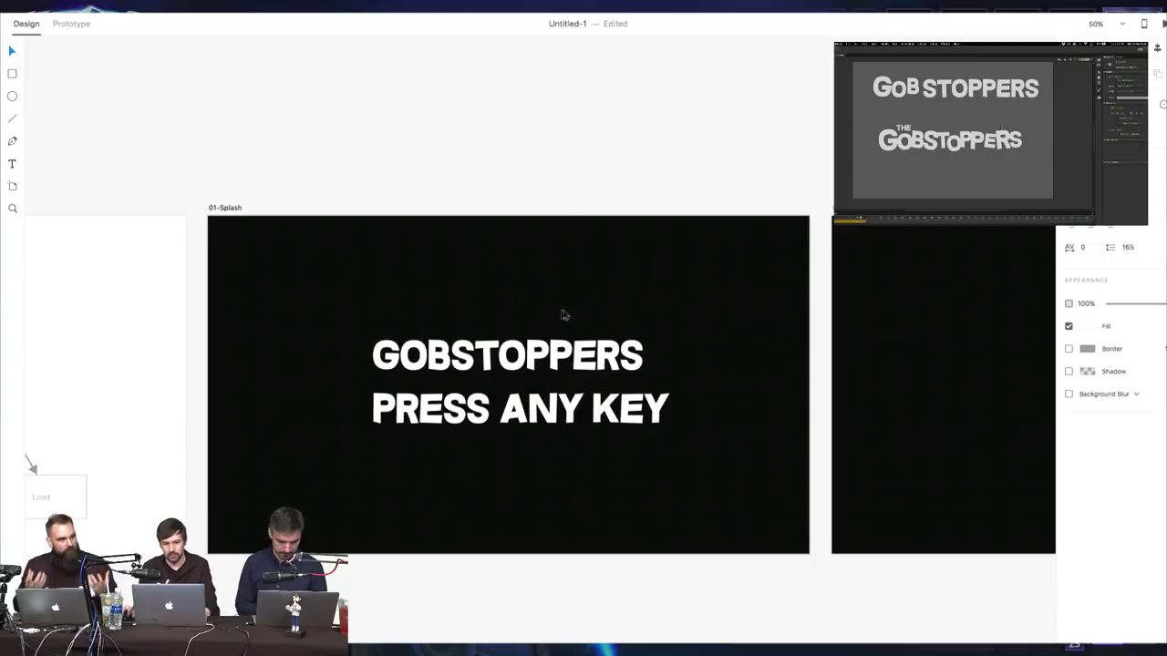
pyautogui.press('Escape')
# Shrink the PRESS ANY KEY text to well under half the title's size and centre it beneath GOBSTOPPERS
pyautogui.moveTo(521, 434); pyautogui.dragTo(542, 399)
pyautogui.press('alt')
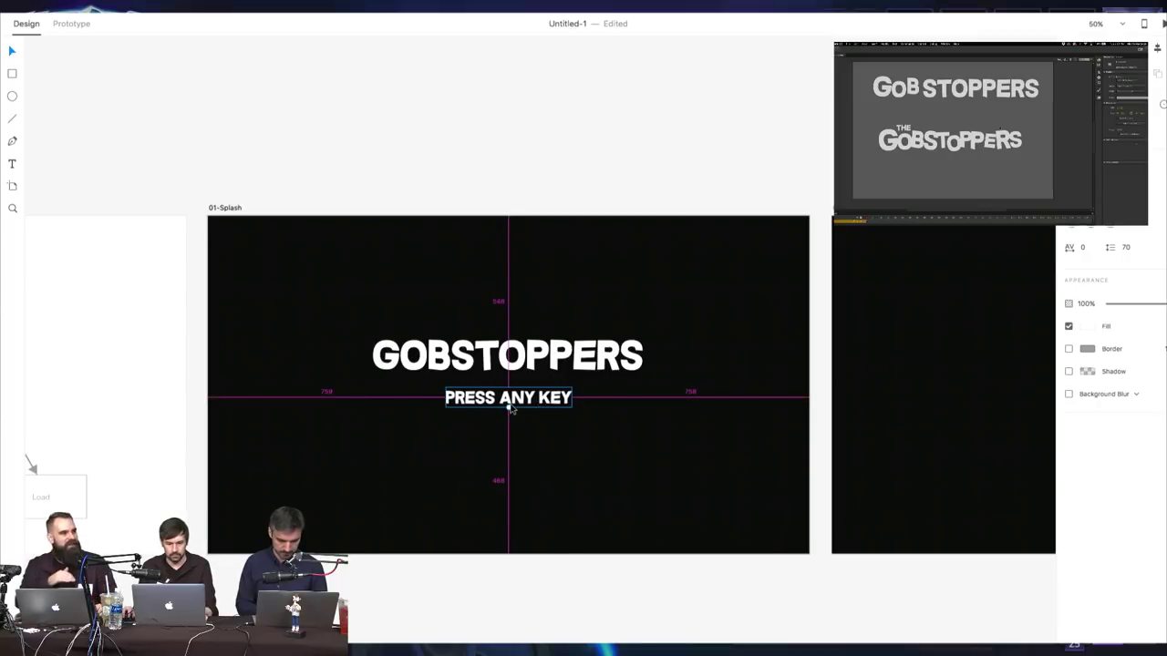
pyautogui.moveTo(510, 408); pyautogui.dragTo(509, 404)
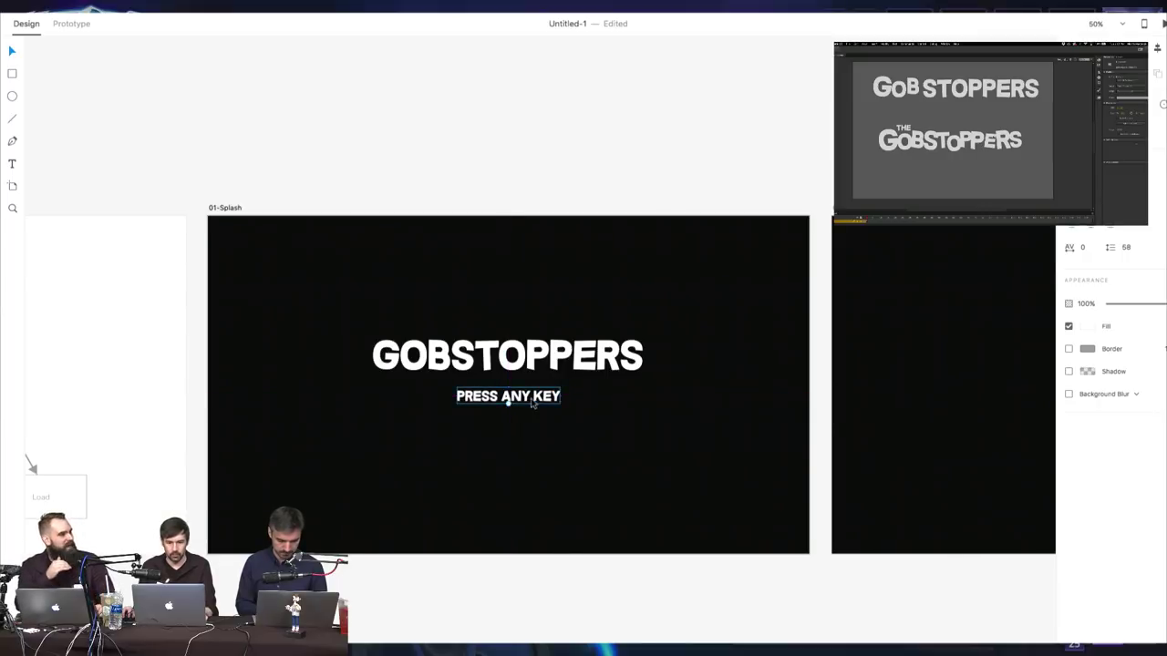
pyautogui.press('Down')
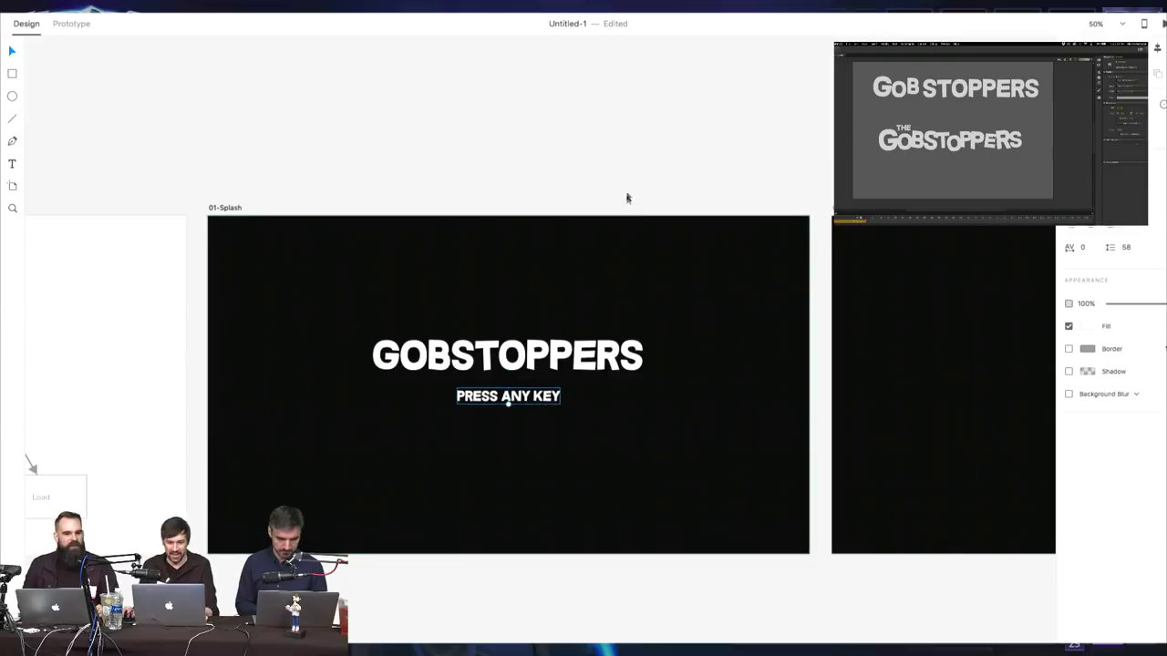
# Set the PRESS ANY KEY text's fill to mid grey #717171
pyautogui.click(1086, 326)
pyautogui.moveTo(974, 302); pyautogui.dragTo(938, 297)
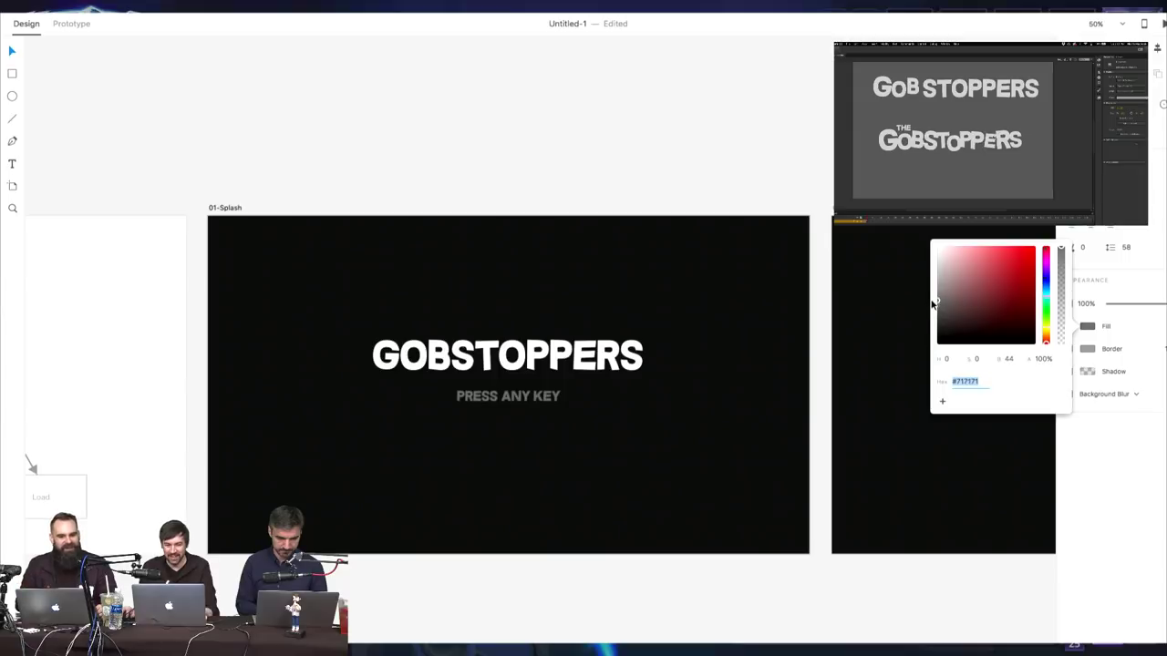
pyautogui.click(568, 100)
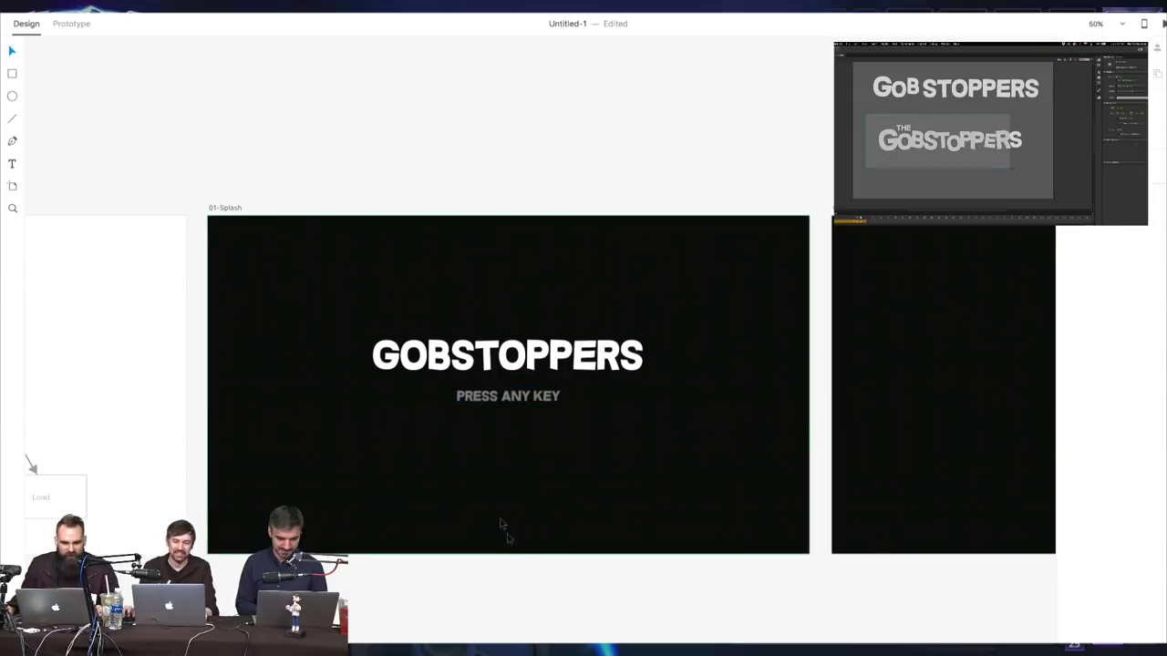
# Lock the splash background and move the title and PRESS ANY KEY text down slightly together
pyautogui.moveTo(485, 143); pyautogui.dragTo(538, 525)
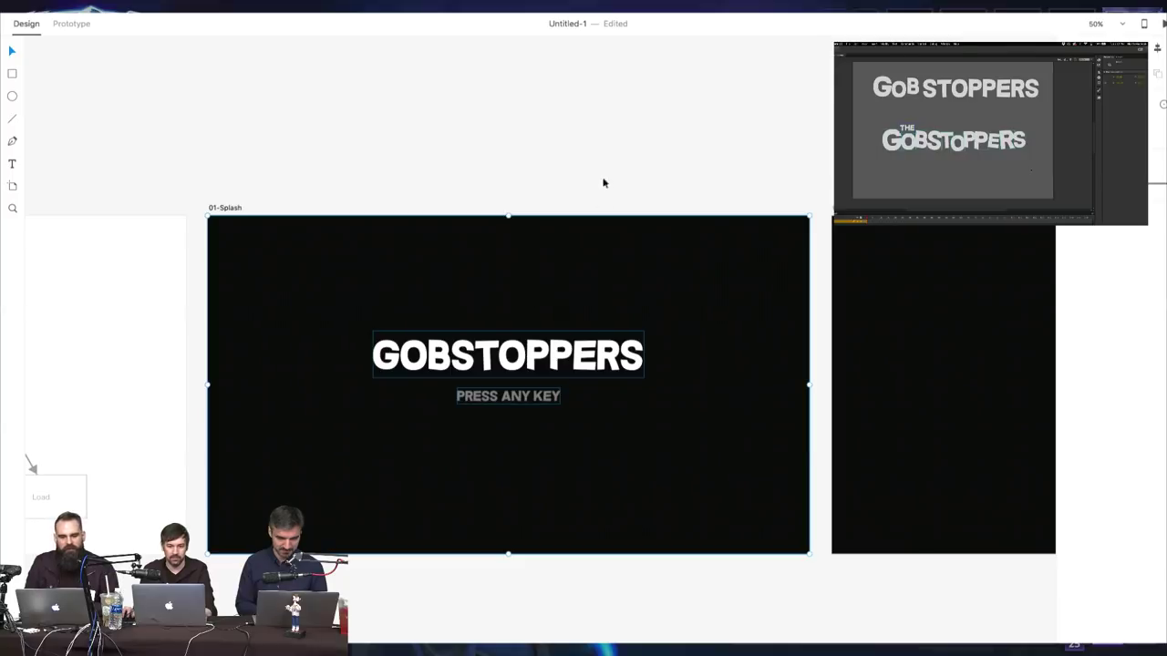
pyautogui.rightClick(615, 273)
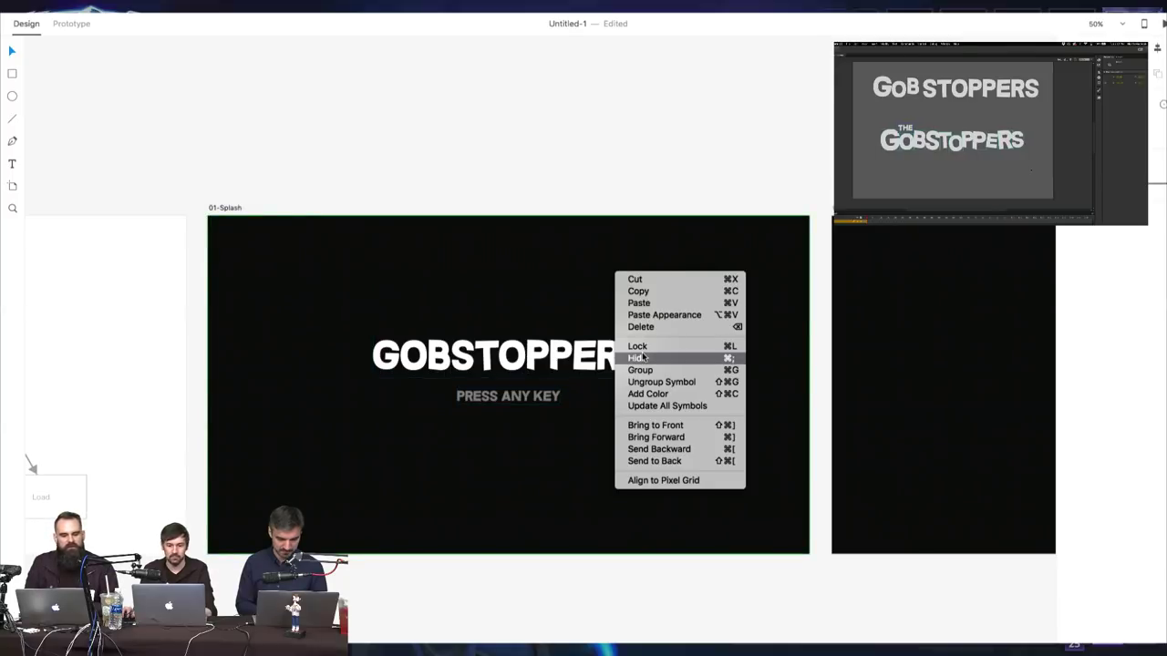
pyautogui.click(638, 342)
pyautogui.moveTo(540, 357); pyautogui.dragTo(542, 374)
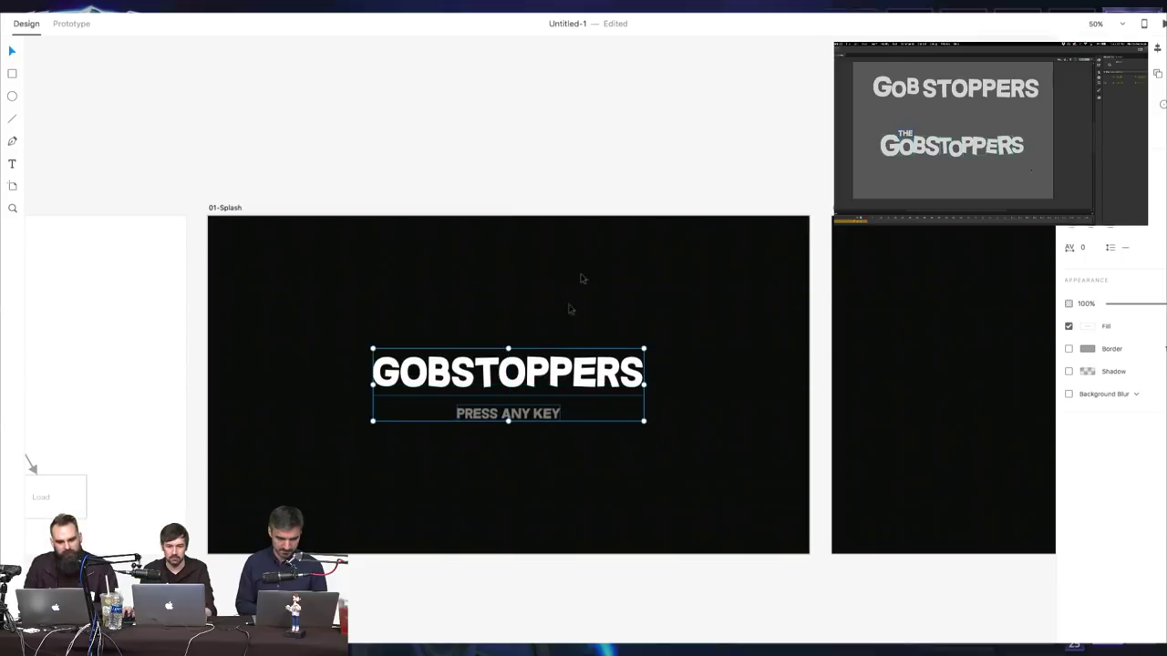
pyautogui.click(623, 151)
# Lock the 02a-Menu-New Game background and paste a copy of the splash title and PRESS ANY KEY text onto that artboard
pyautogui.moveTo(723, 404); pyautogui.dragTo(620, 411)
pyautogui.hscroll(5, 619, 410)
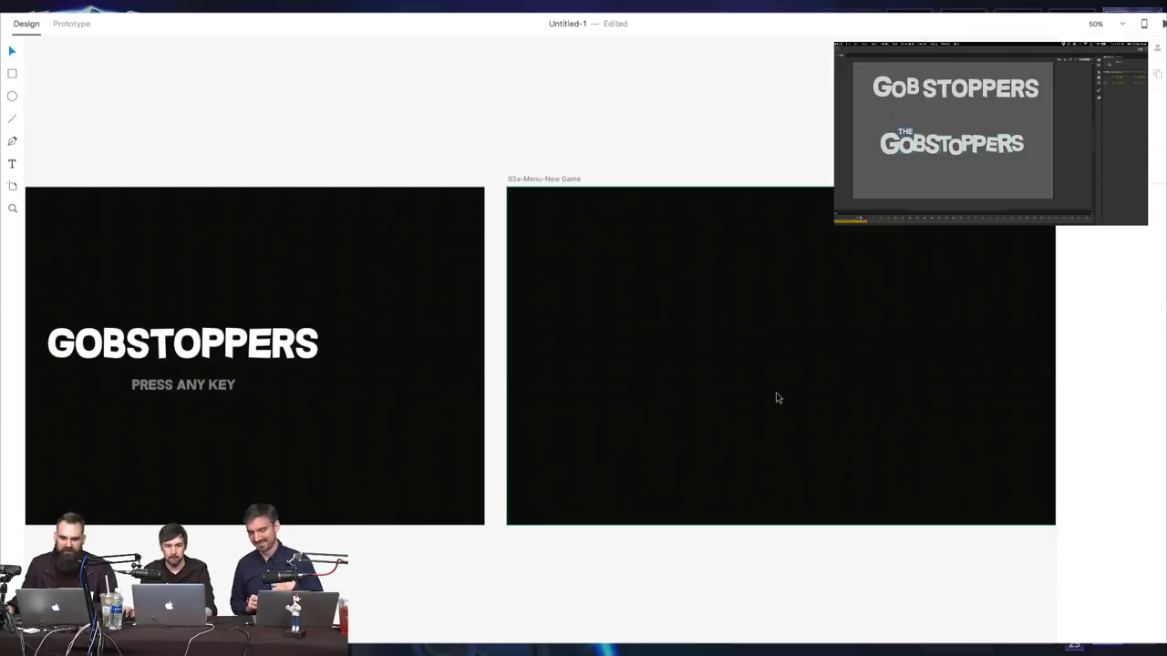
pyautogui.moveTo(136, 151); pyautogui.dragTo(237, 496)
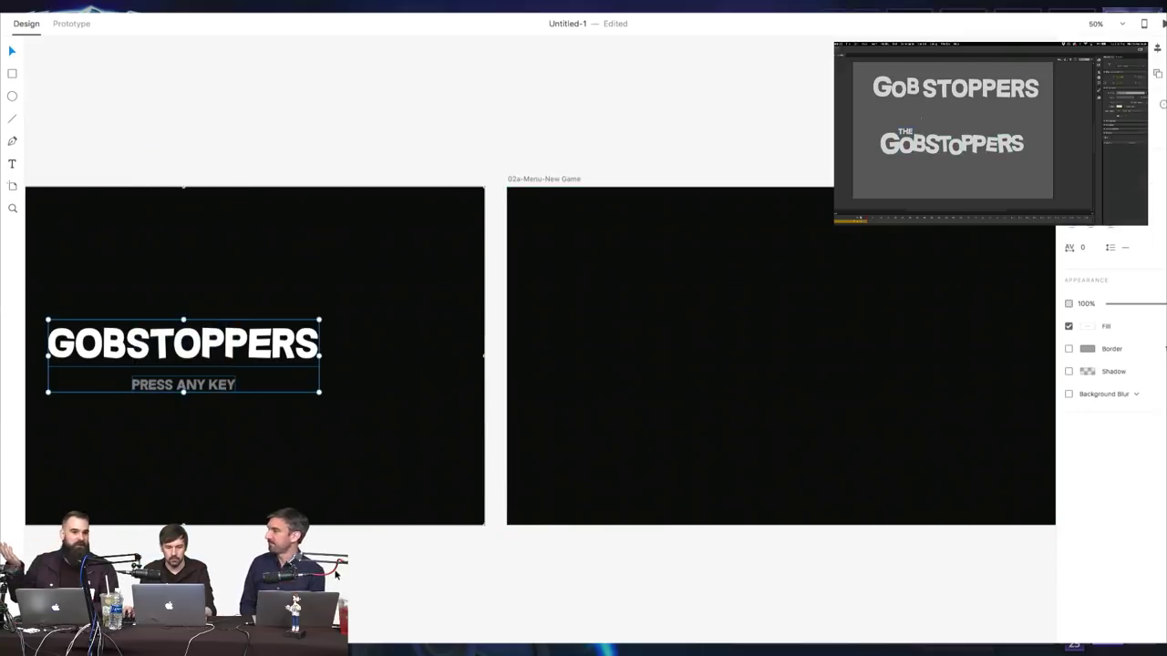
pyautogui.click(553, 180)
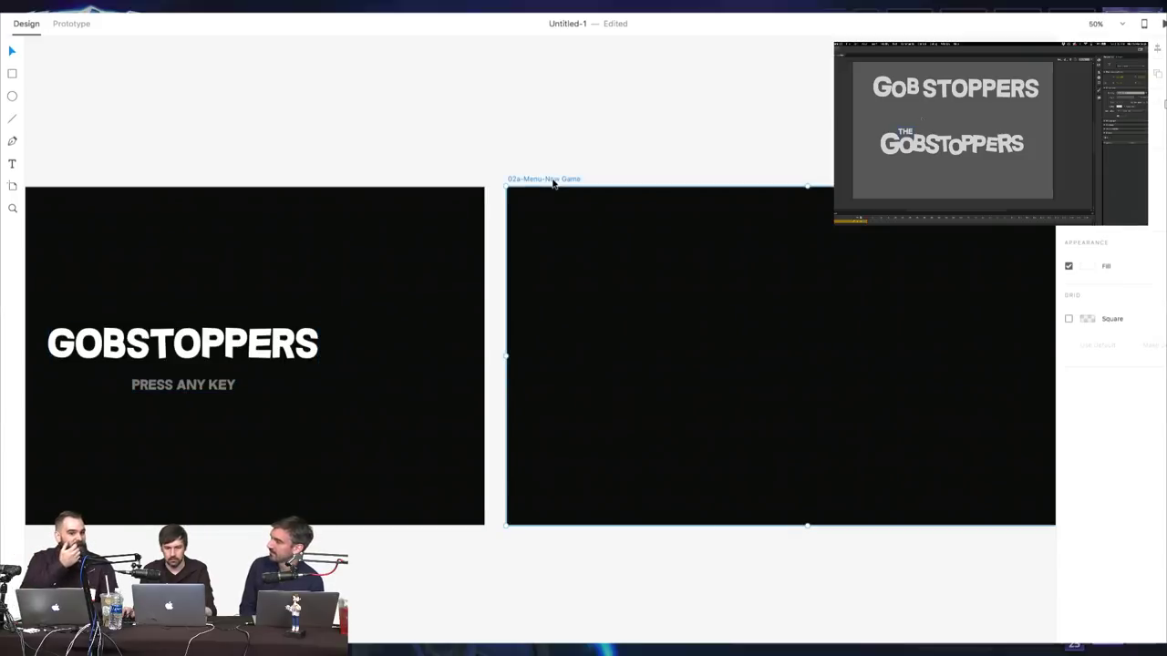
pyautogui.rightClick(654, 247)
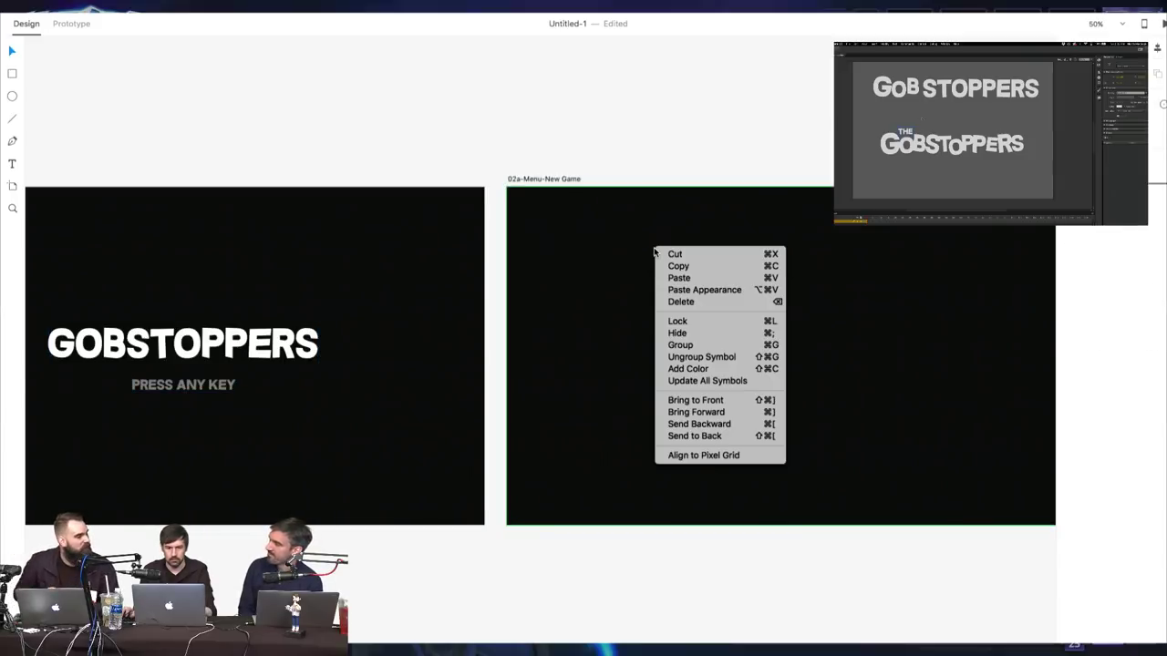
pyautogui.click(687, 321)
pyautogui.press('super+v')
pyautogui.click(772, 247)
pyautogui.moveTo(784, 421); pyautogui.dragTo(637, 388)
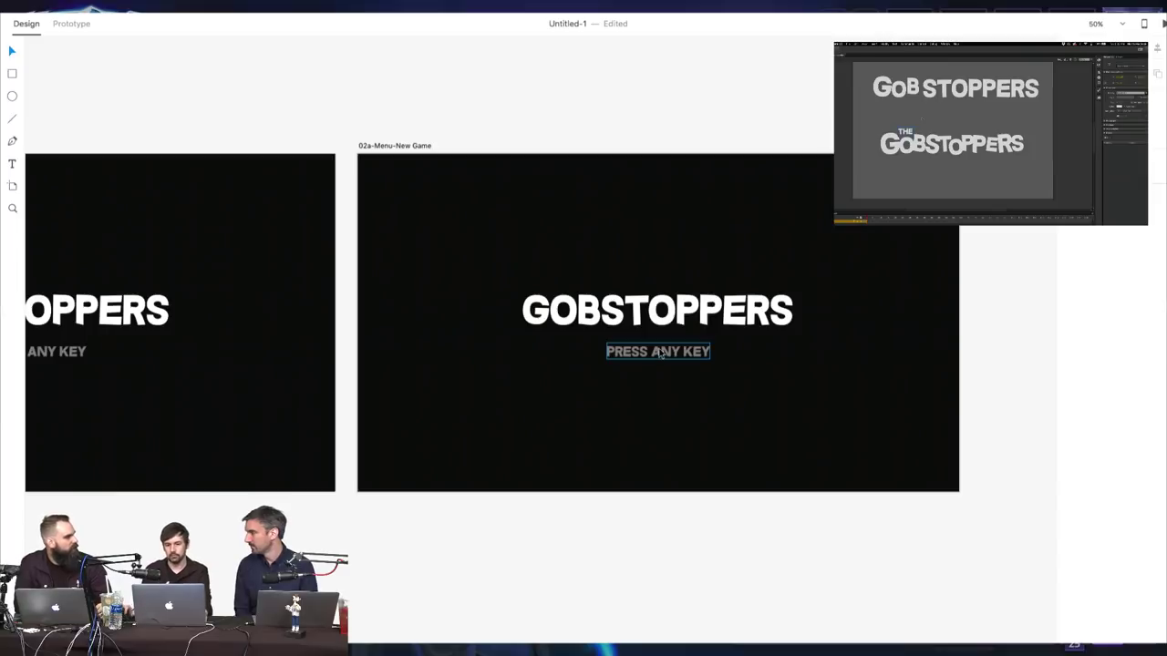
# Change the menu artboard's PRESS ANY KEY text to NEW GAME and centre it under the title
pyautogui.doubleClick(665, 359)
pyautogui.write('N')
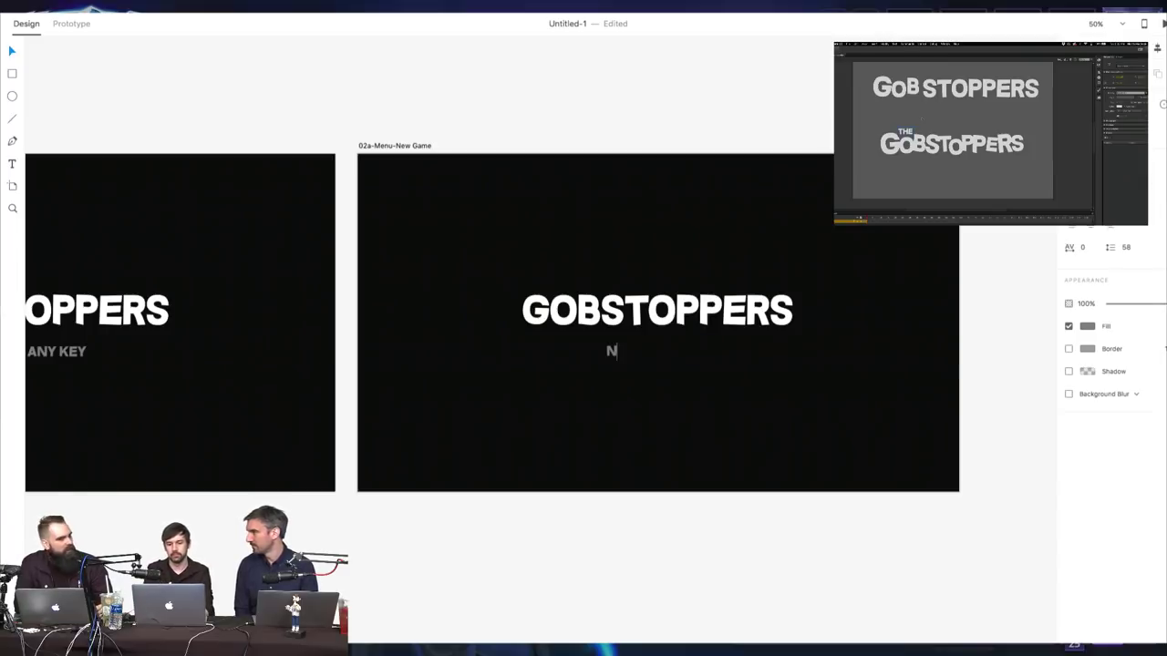
pyautogui.write('EW GAME')
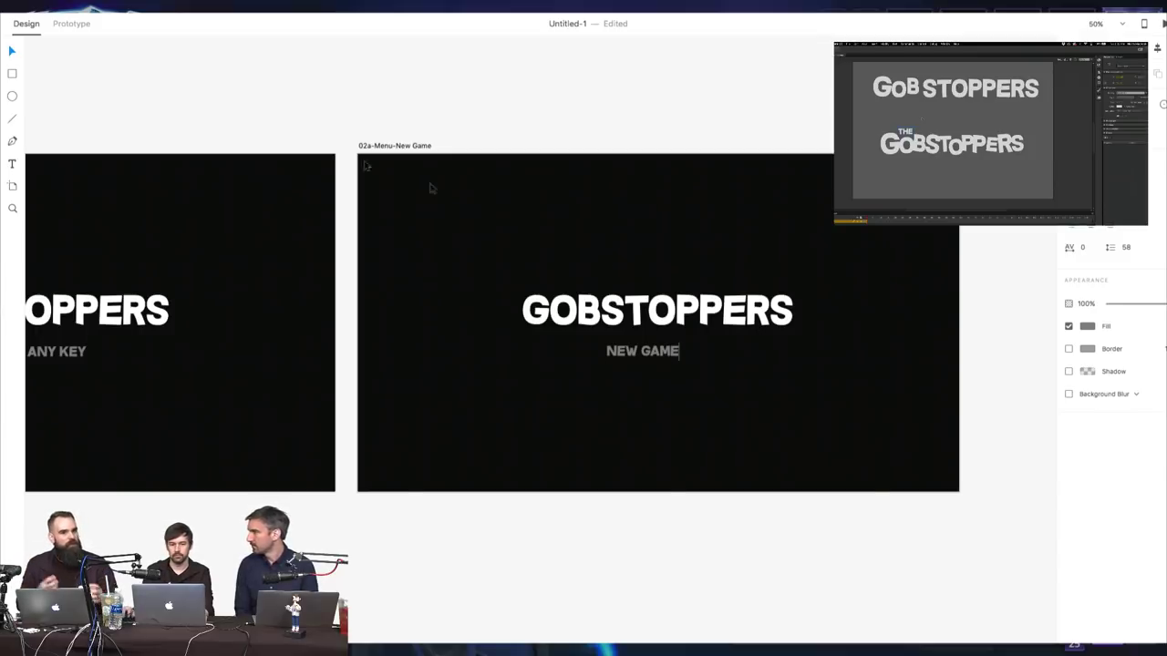
pyautogui.click(16, 52)
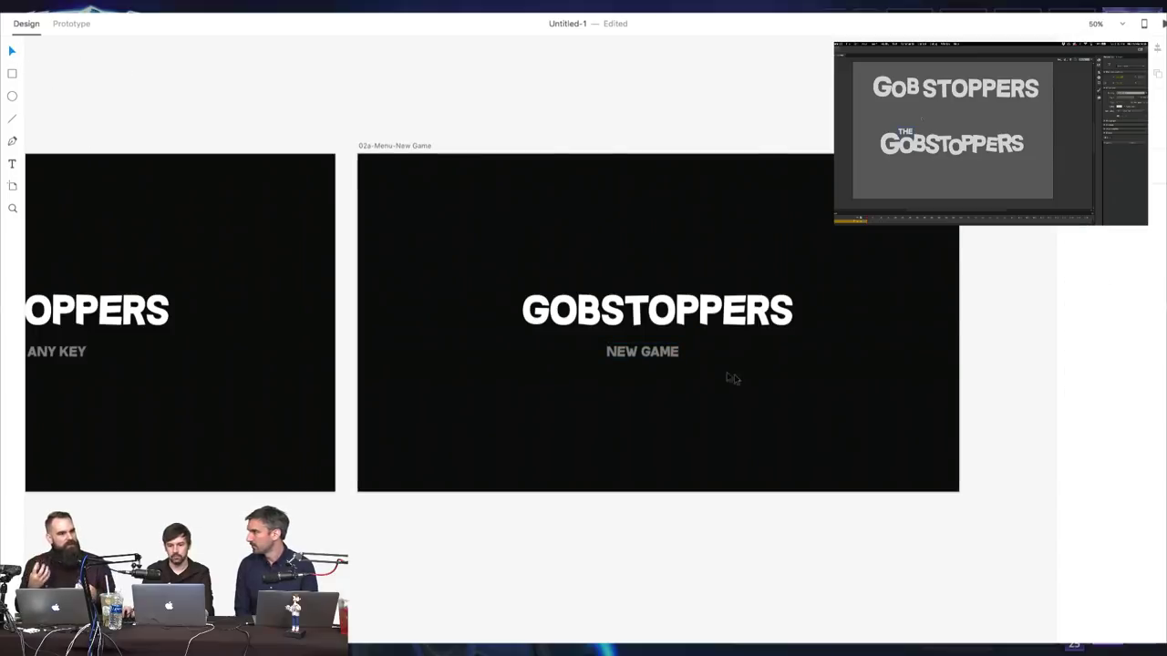
pyautogui.moveTo(661, 356); pyautogui.dragTo(673, 355)
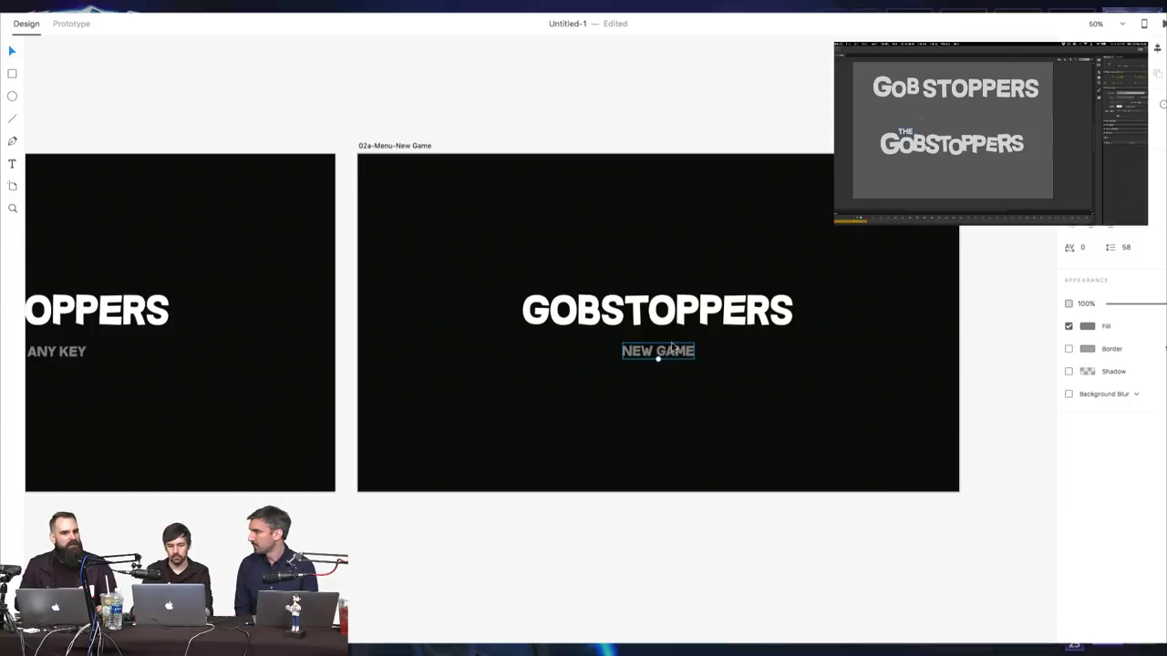
# Duplicate the NEW GAME text and place the copy a short distance directly below it
pyautogui.press('super+d')
pyautogui.hotkey('shift', 'Down')
pyautogui.hotkey('shift', 'Down')
pyautogui.hotkey('shift', 'Down')
pyautogui.hotkey('shift', 'Down')
pyautogui.hotkey('shift', 'Down')
pyautogui.hotkey('shift', 'Down')
pyautogui.hotkey('shift', 'Down')
pyautogui.hotkey('shift', 'Down')
pyautogui.hotkey('shift', 'Down')
pyautogui.hotkey('shift', 'Down')
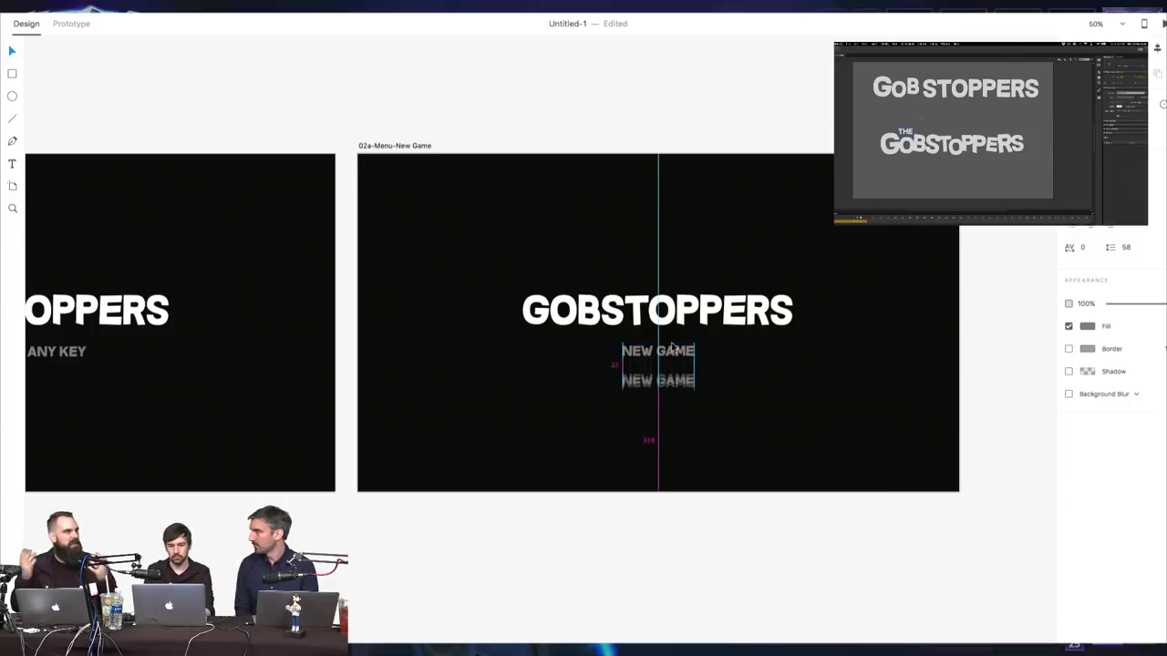
pyautogui.moveTo(672, 347); pyautogui.dragTo(679, 387)
# Change the lower NEW GAME copy's text to OPTIONS and centre it under the first menu item
pyautogui.doubleClick(680, 385)
pyautogui.write('OPTIONS')
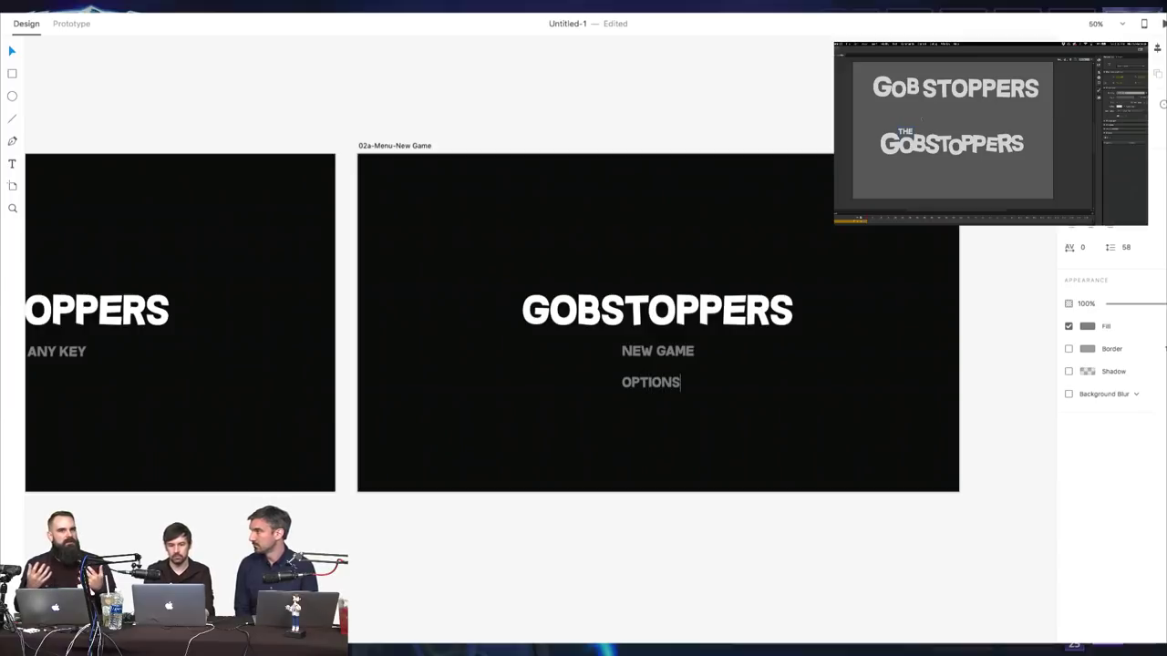
pyautogui.press('Escape')
pyautogui.moveTo(658, 385); pyautogui.dragTo(664, 386)
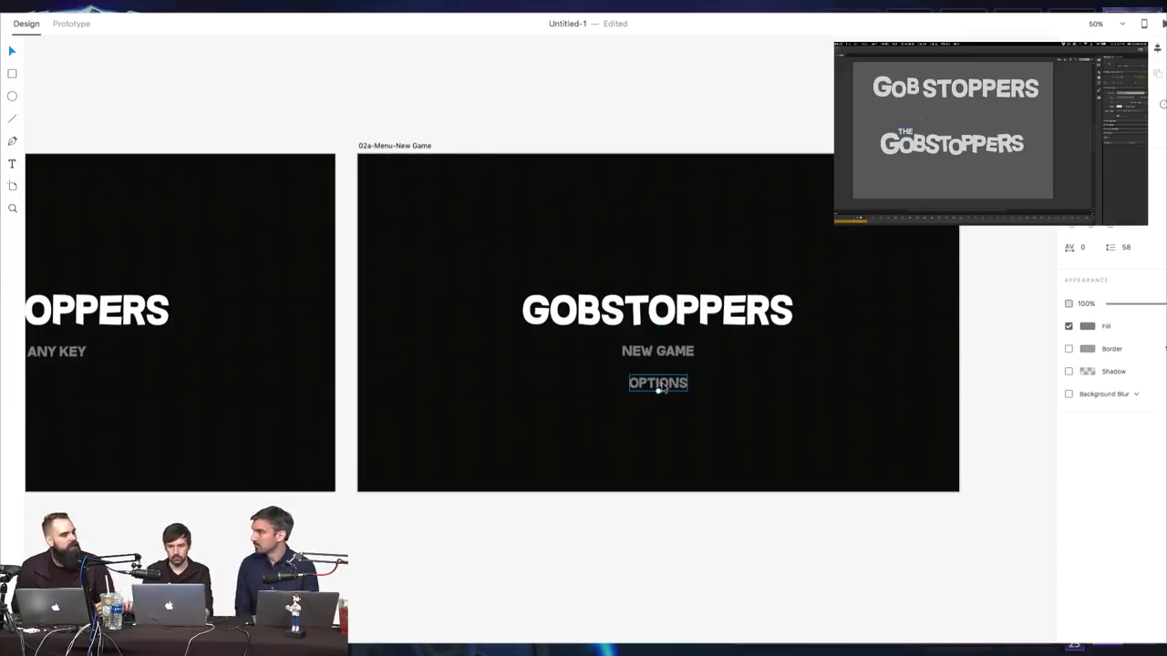
# Duplicate the OPTIONS item just below itself and change the copy's text to EXIT
pyautogui.moveTo(662, 386); pyautogui.dragTo(662, 407)
pyautogui.click(656, 404)
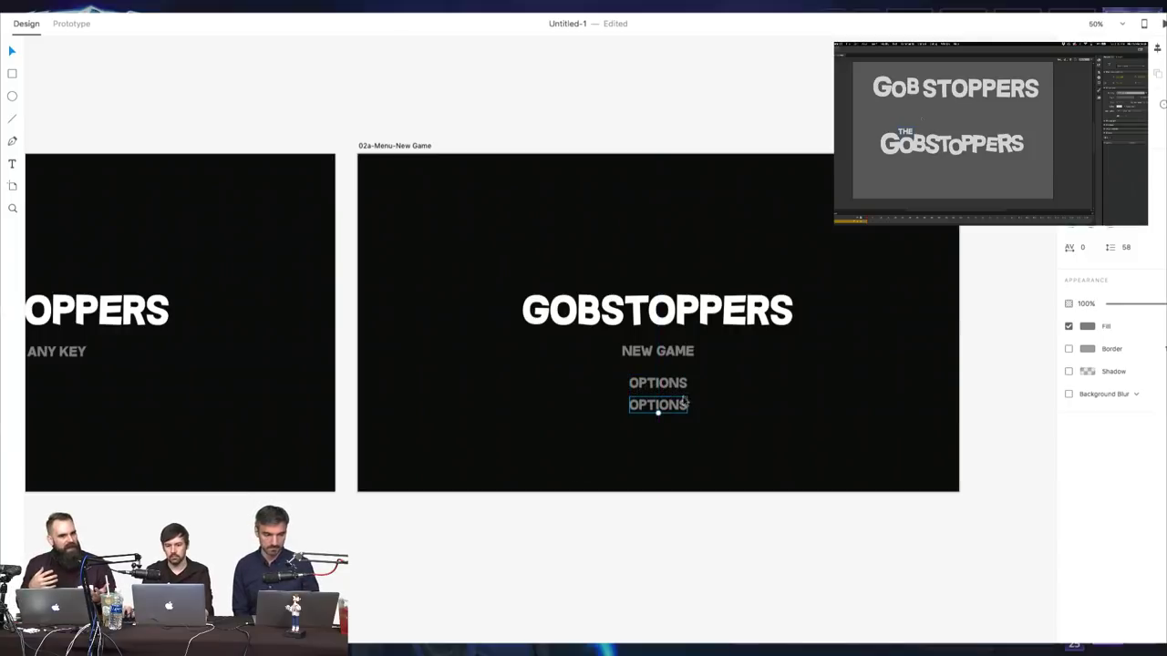
pyautogui.doubleClick(656, 404)
pyautogui.write('EXIT')
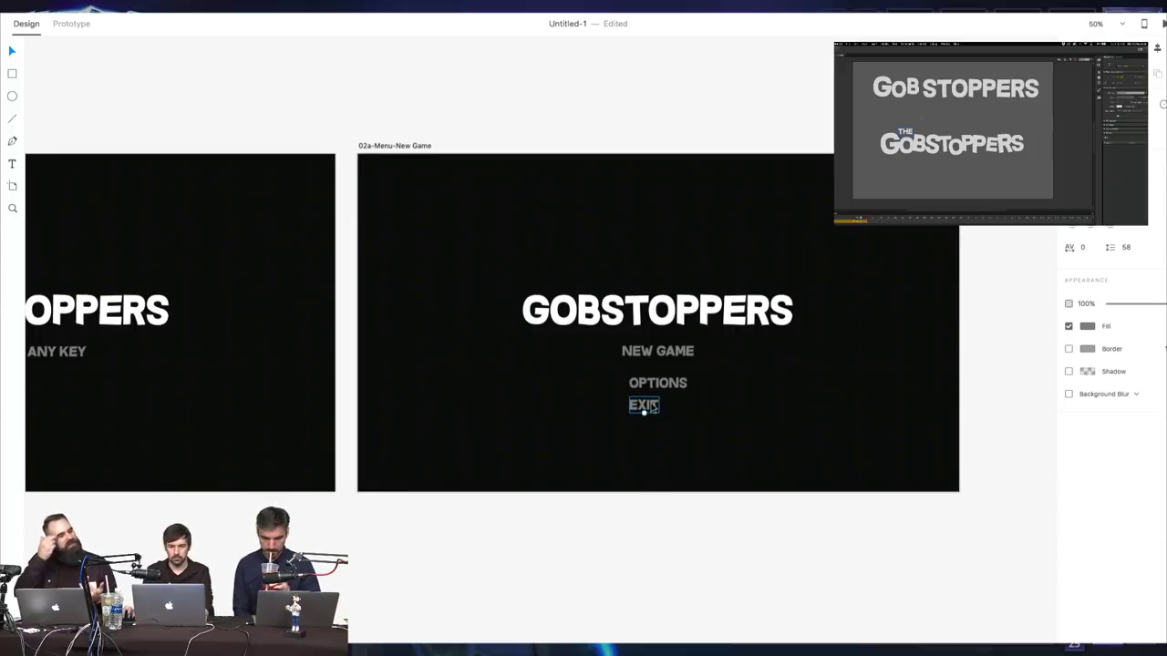
# Centre the EXIT text under OPTIONS, and enlarge the NEW GAME text while keeping it centred on the artboard
pyautogui.moveTo(631, 407); pyautogui.dragTo(645, 401)
pyautogui.click(658, 357)
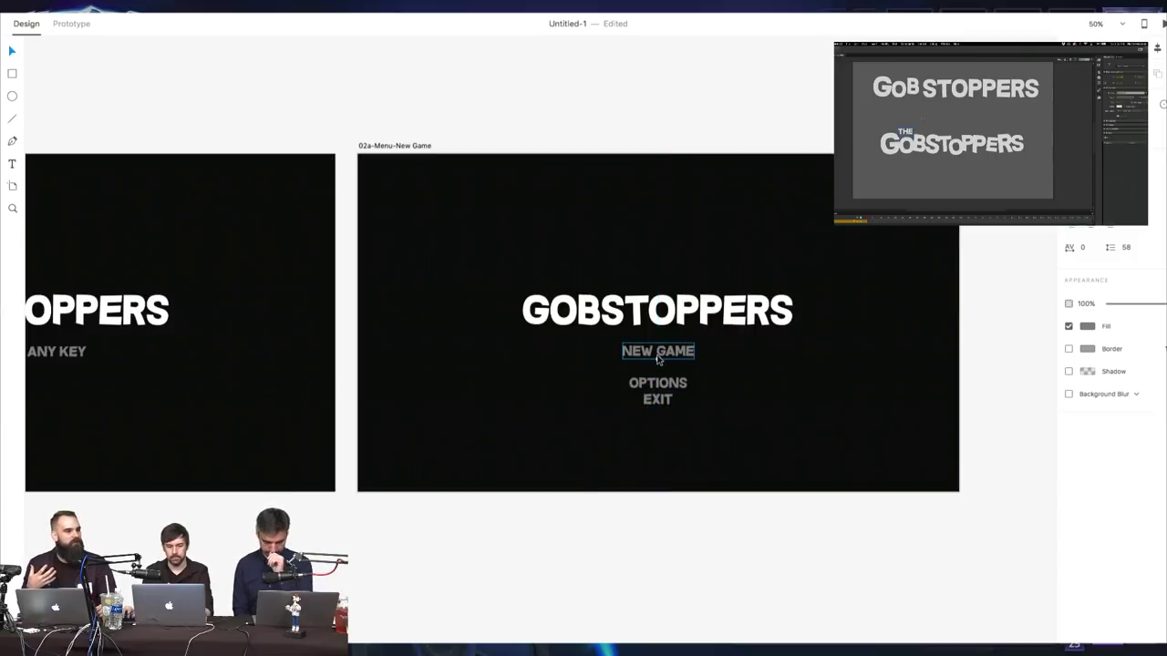
pyautogui.moveTo(658, 359); pyautogui.dragTo(660, 365)
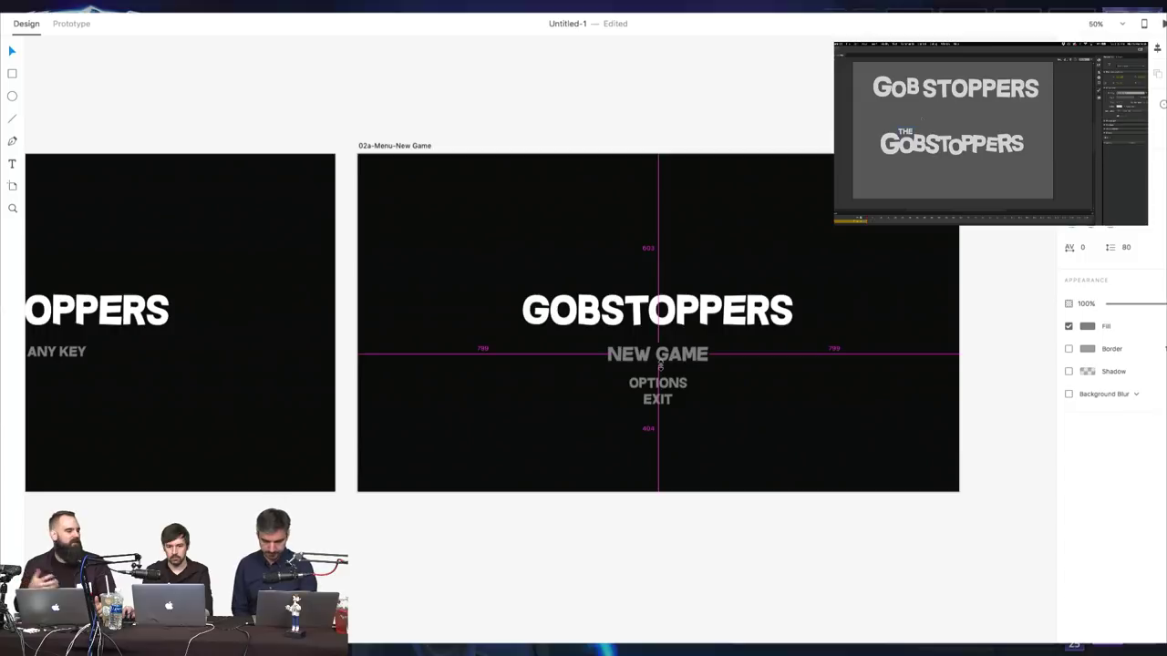
# Change the NEW GAME text's fill to light grey #CCCCCC
pyautogui.click(1088, 329)
pyautogui.moveTo(941, 294); pyautogui.dragTo(932, 267)
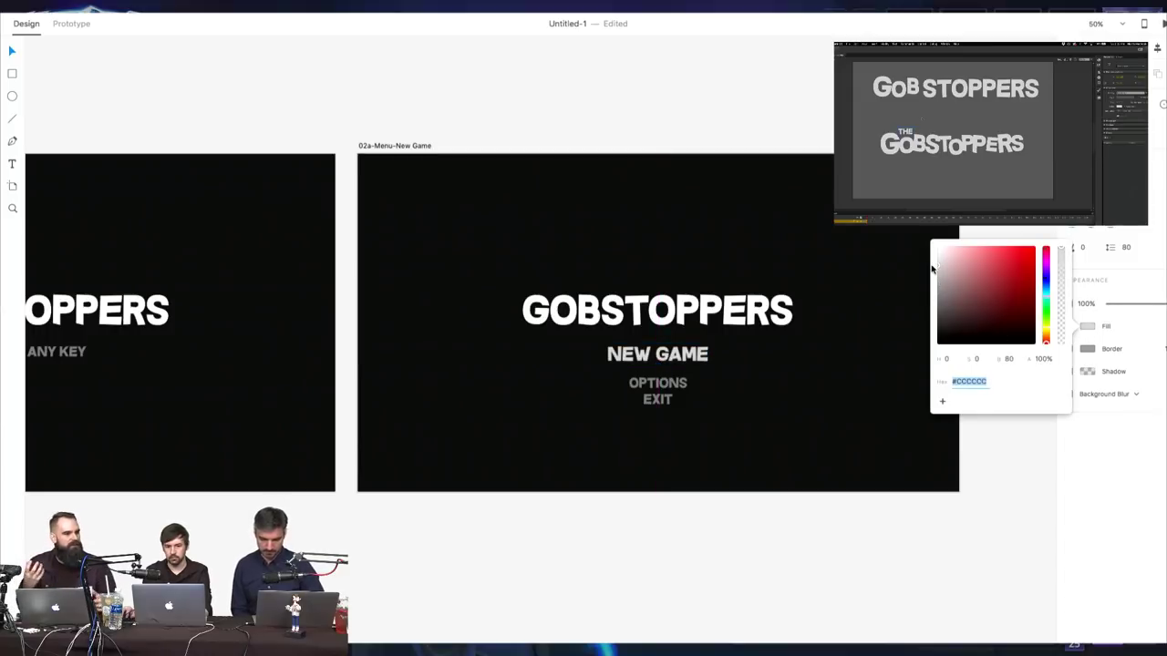
pyautogui.click(646, 574)
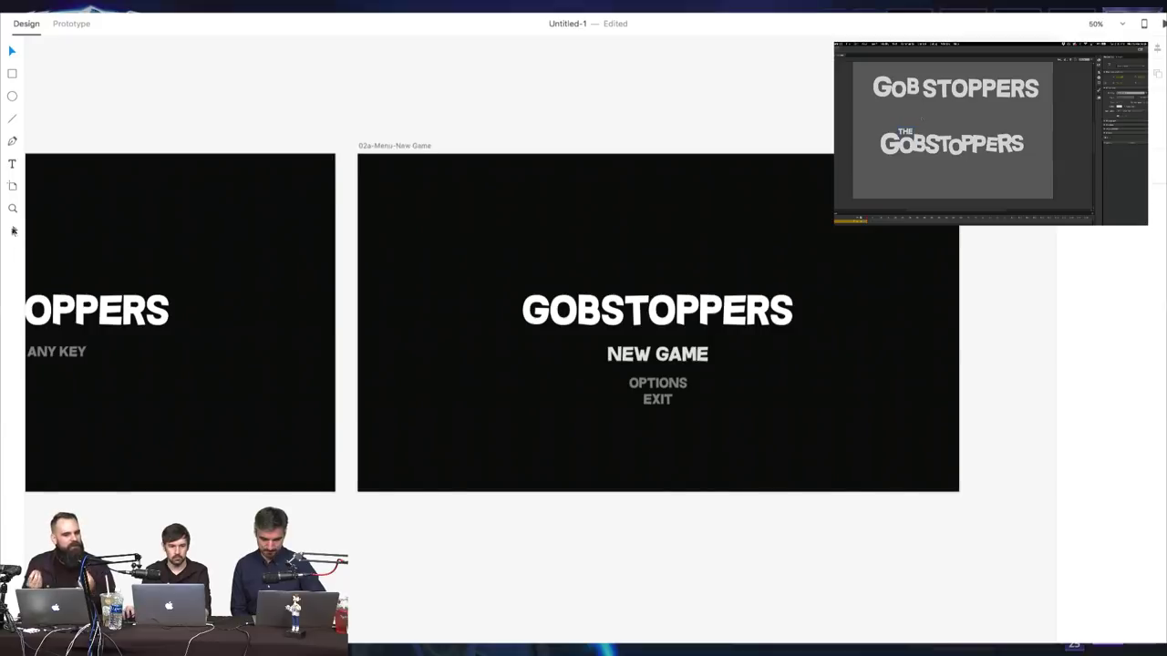
# Examine the splash and menu artboards side by side, and inspect the New Game menu layout up close
pyautogui.click(13, 207)
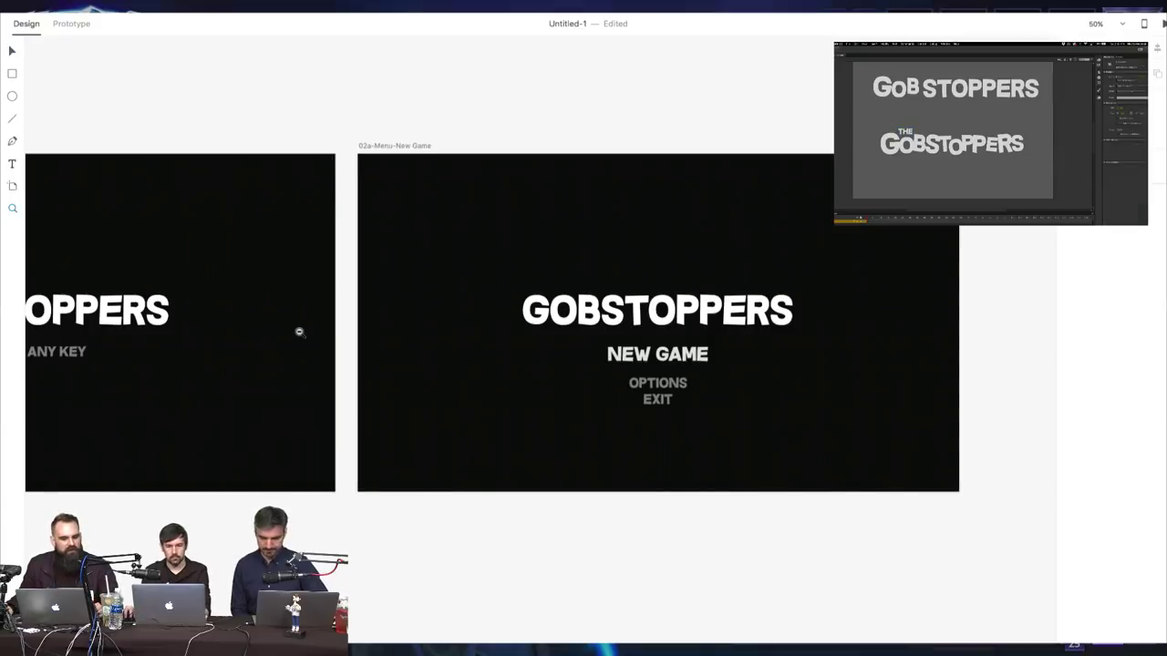
pyautogui.keyDown('alt'); pyautogui.click(301, 330); pyautogui.keyUp('alt')
pyautogui.moveTo(366, 337); pyautogui.dragTo(421, 347)
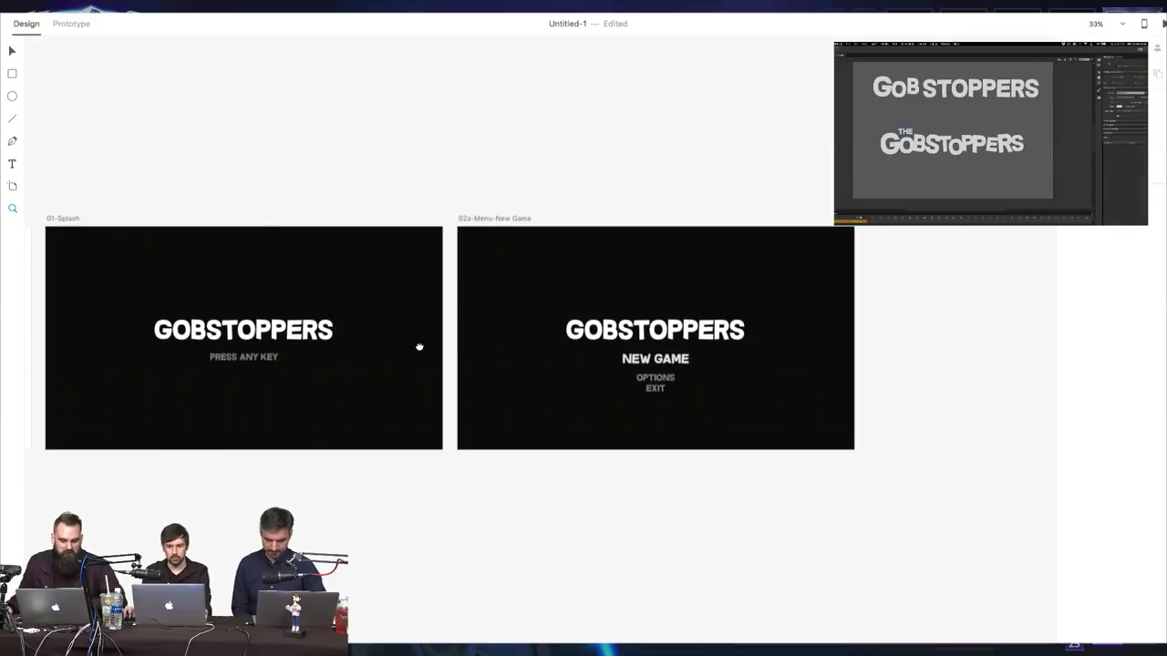
pyautogui.click(529, 347)
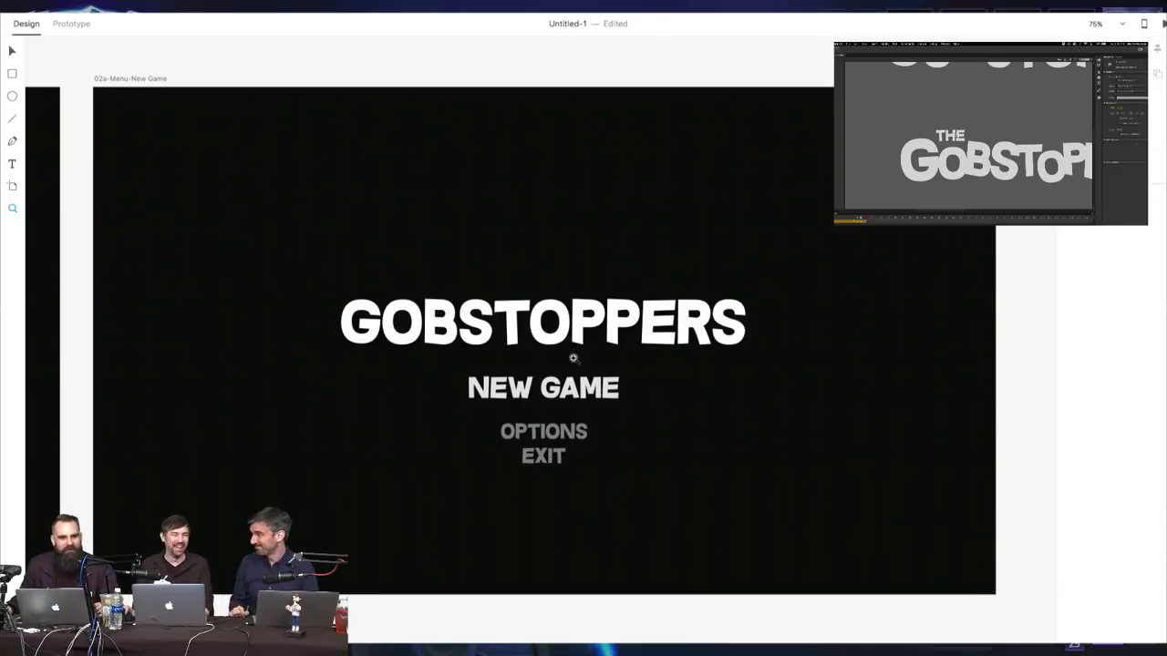
pyautogui.click(12, 51)
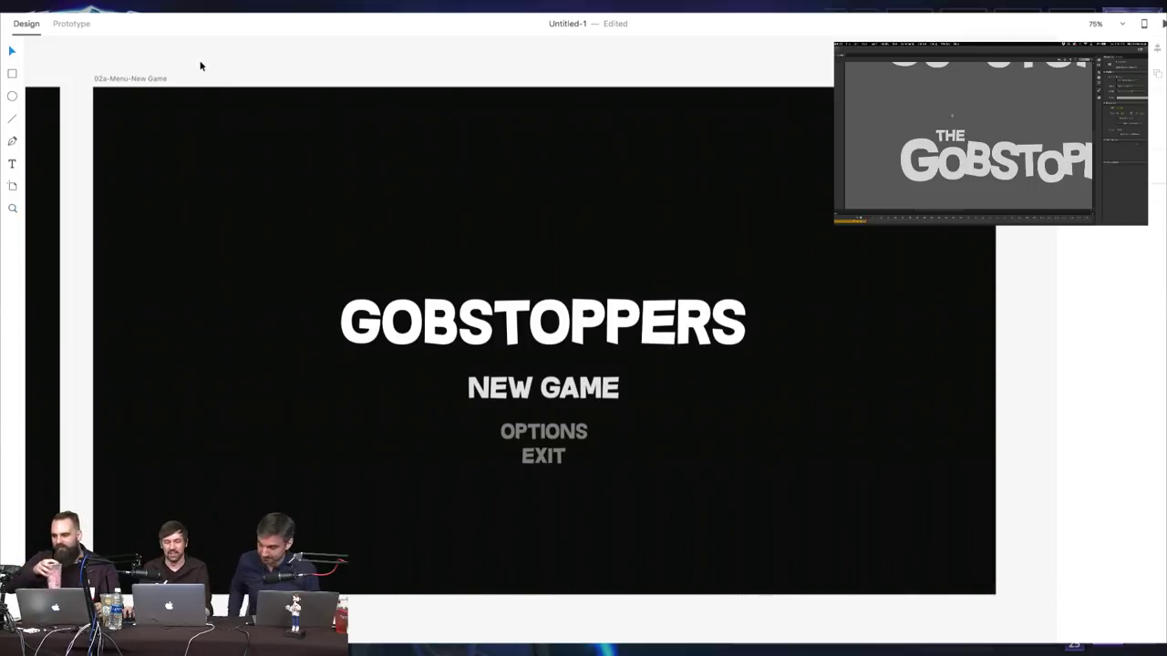
pyautogui.moveTo(284, 154); pyautogui.dragTo(307, 139)
pyautogui.scroll(3, 346, 210)
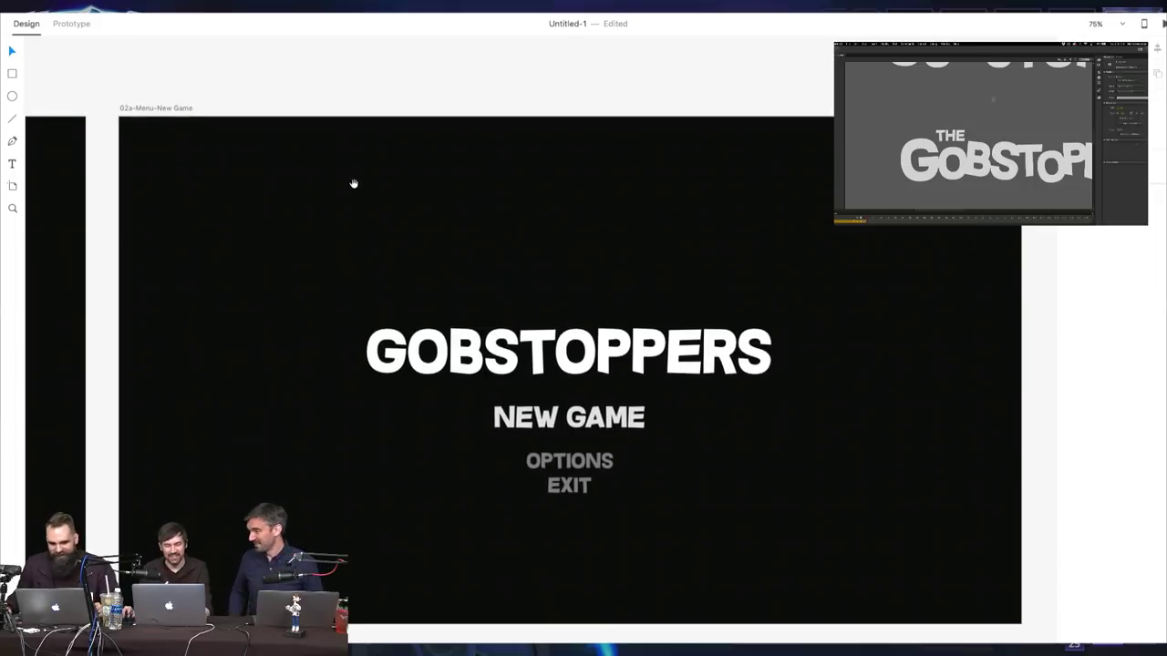
pyautogui.hscroll(3, 327, 178)
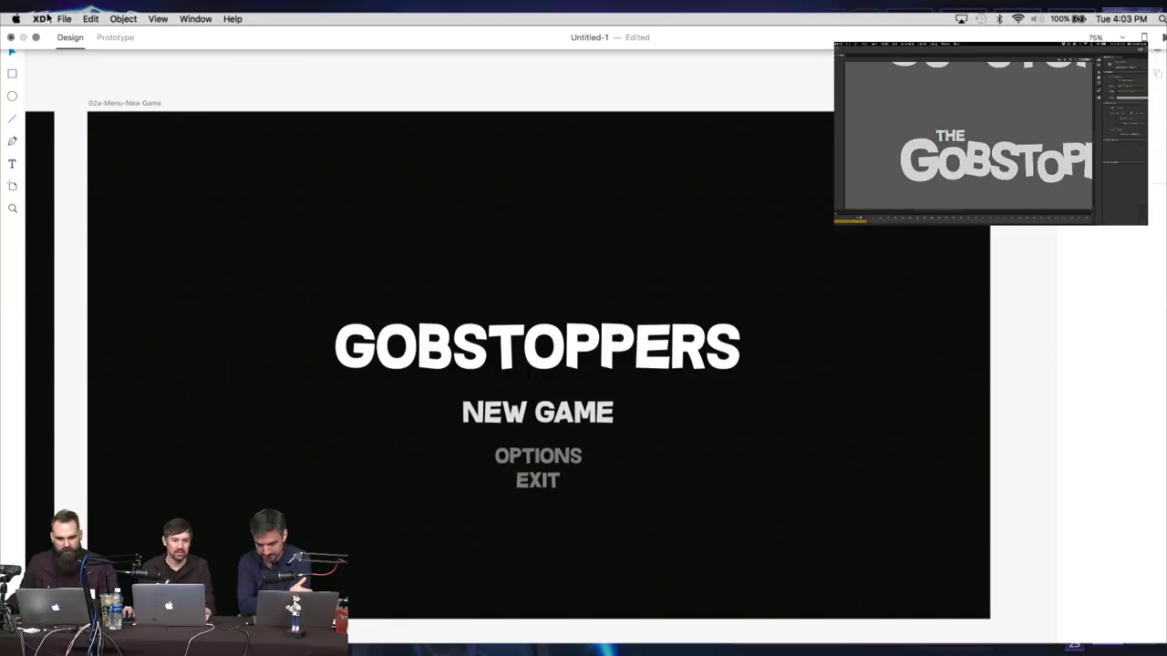
pyautogui.click(65, 16)
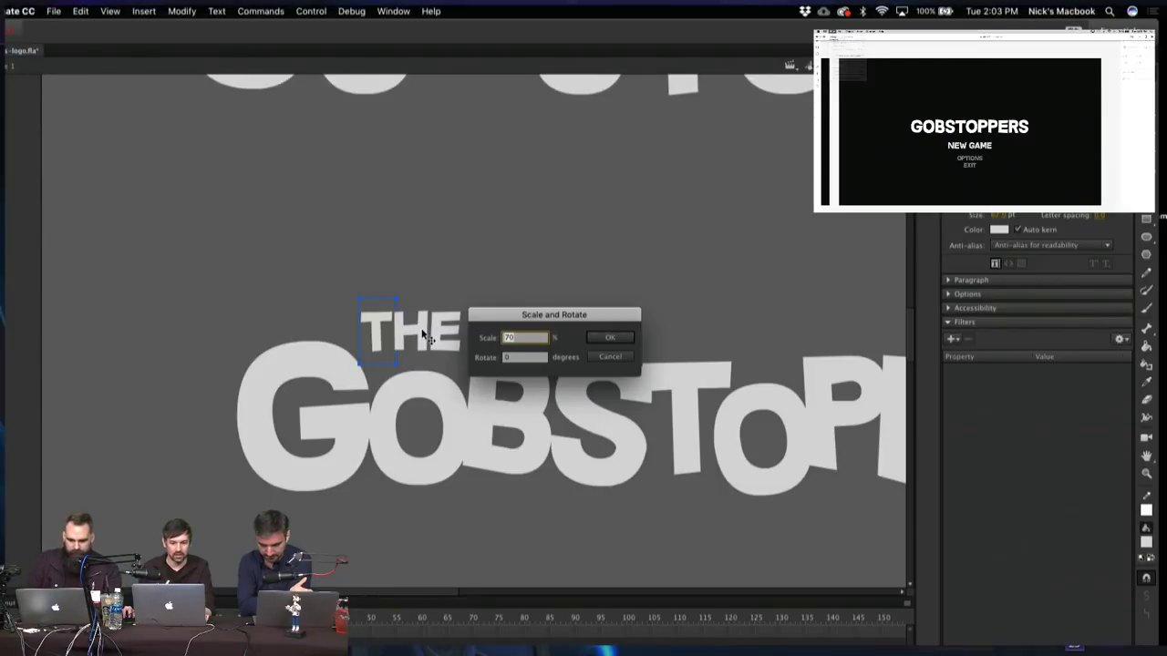
# In Animate, enlarge the T of THE slightly with Scale and Rotate, and nudge it up and to the left
pyautogui.write('11')
pyautogui.press('Return')
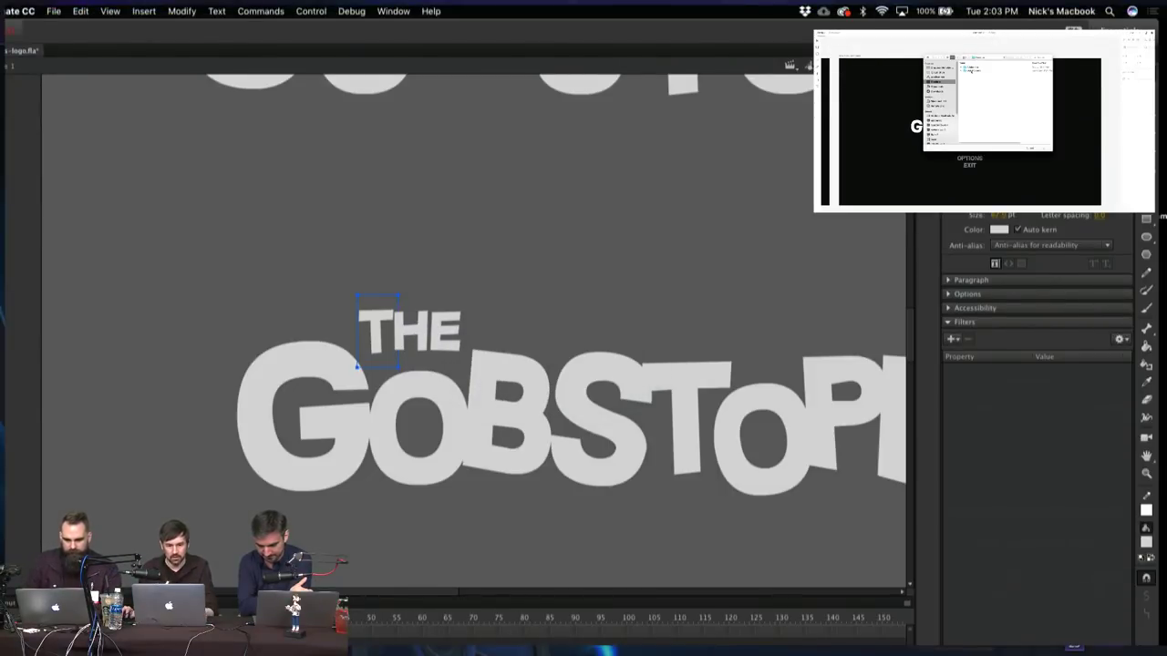
pyautogui.press('Left')
pyautogui.press('Left')
pyautogui.press('Up')
pyautogui.press('Up')
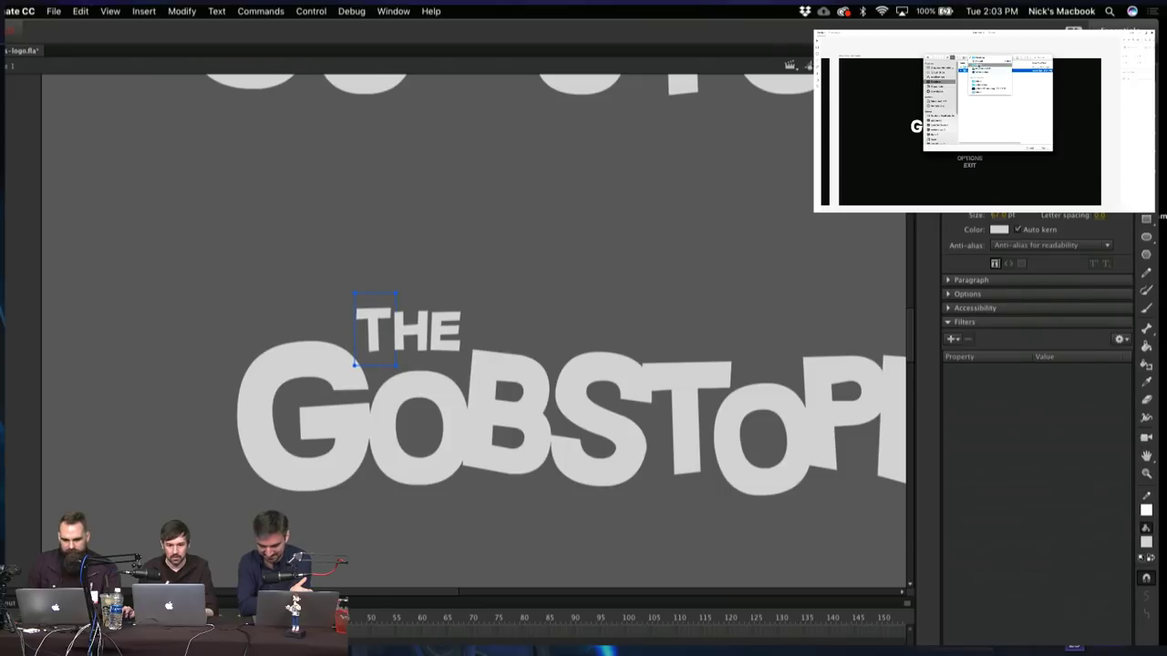
# Select all three letters of THE and shift them together slightly down and to the right above GOBSTOPPERS
pyautogui.click(456, 330)
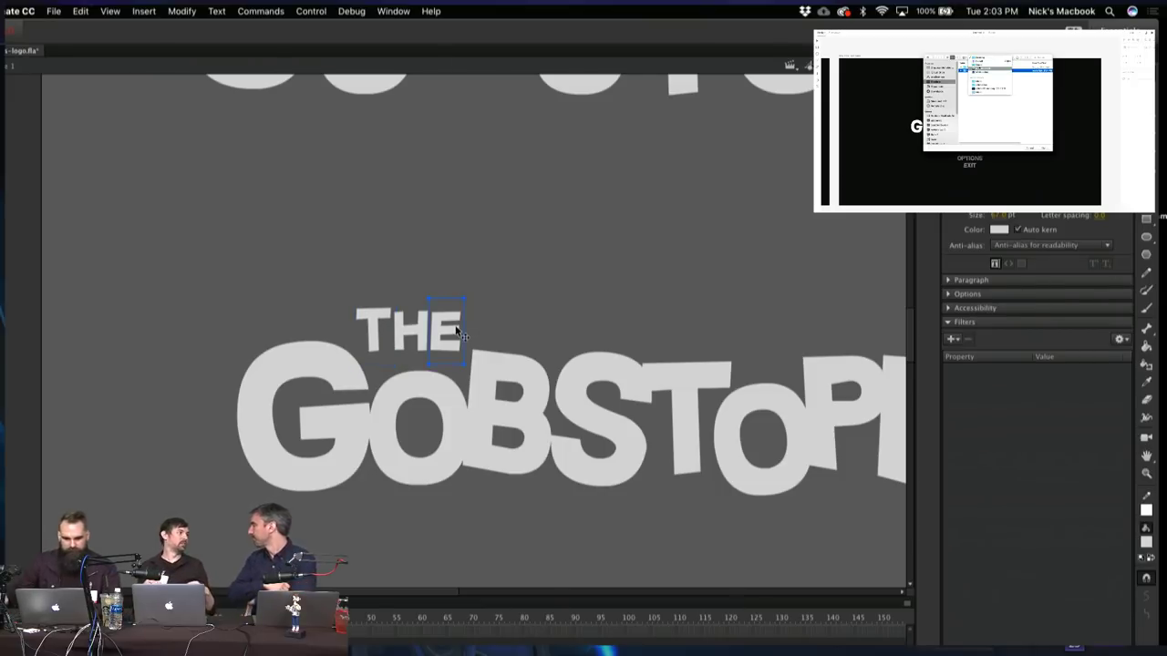
pyautogui.click(516, 326)
pyautogui.moveTo(370, 281); pyautogui.dragTo(449, 342)
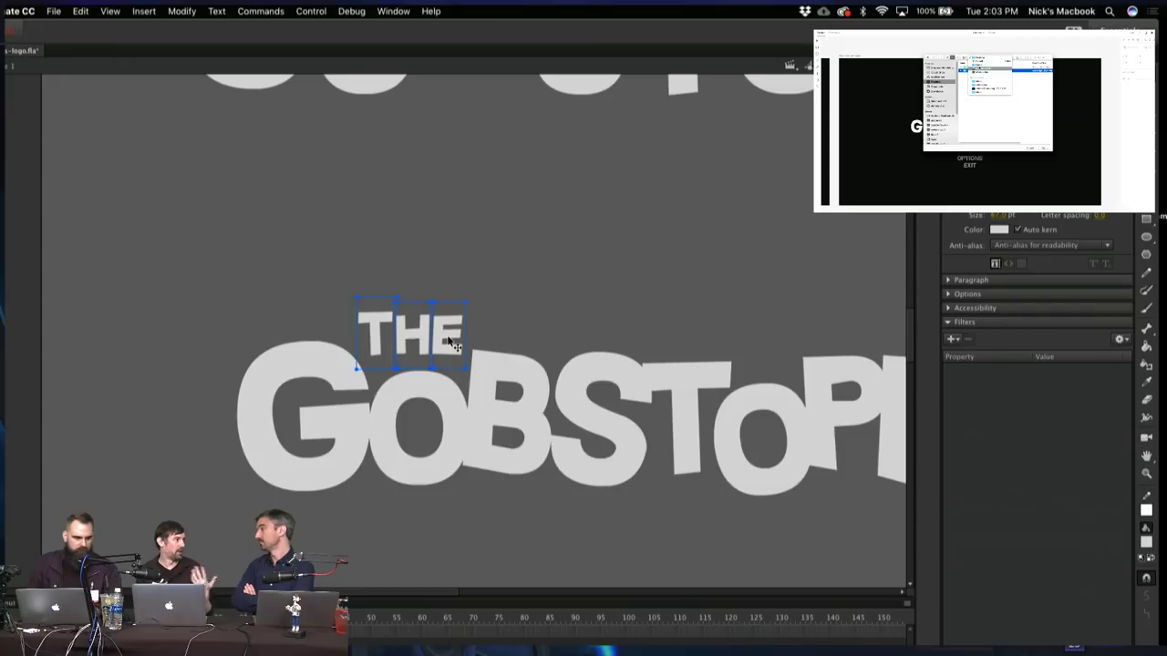
pyautogui.click(546, 305)
pyautogui.press('z')
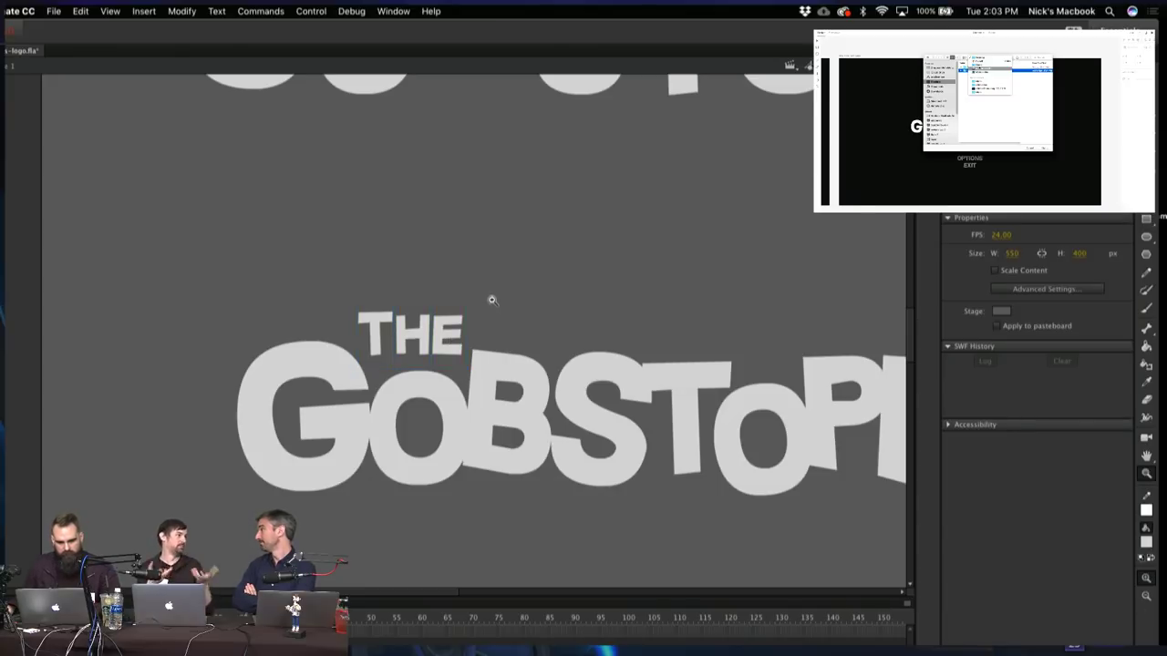
pyautogui.keyDown('alt'); pyautogui.click(493, 301); pyautogui.keyUp('alt')
pyautogui.press('space')
pyautogui.moveTo(529, 319); pyautogui.dragTo(480, 294)
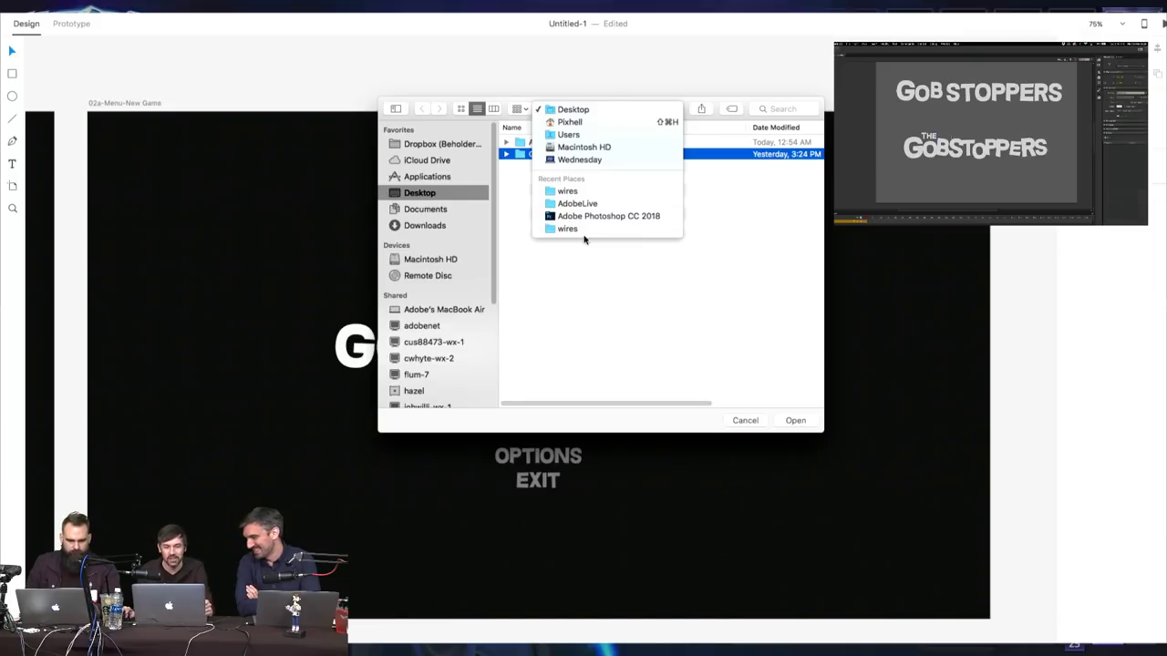
pyautogui.click(651, 310)
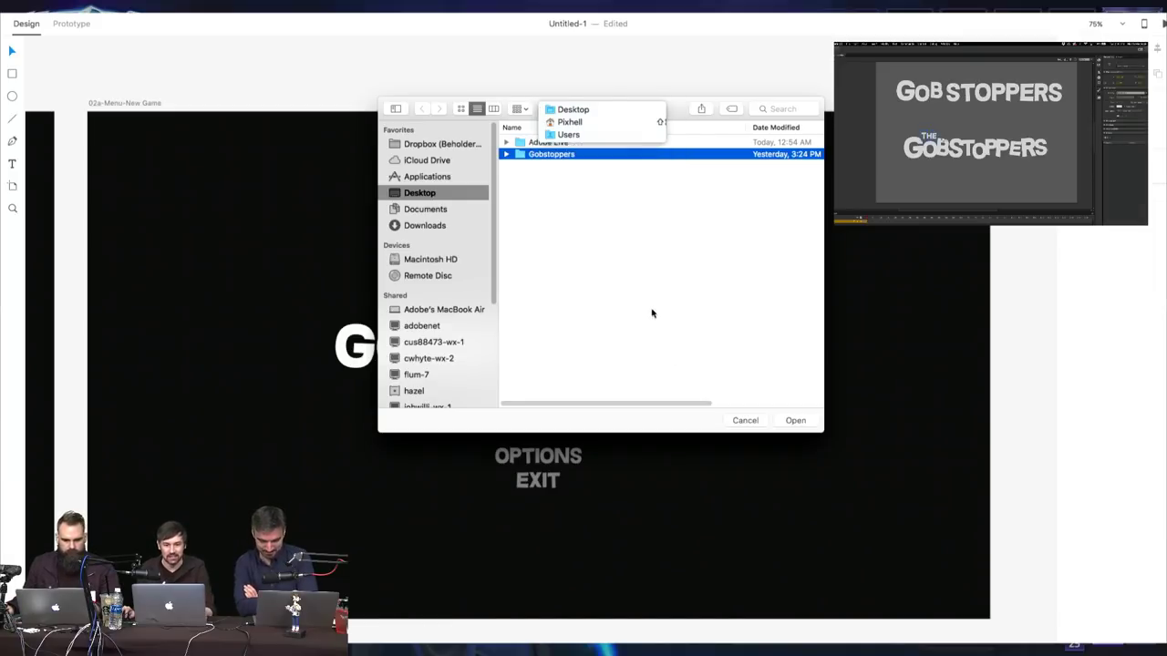
pyautogui.doubleClick(543, 155)
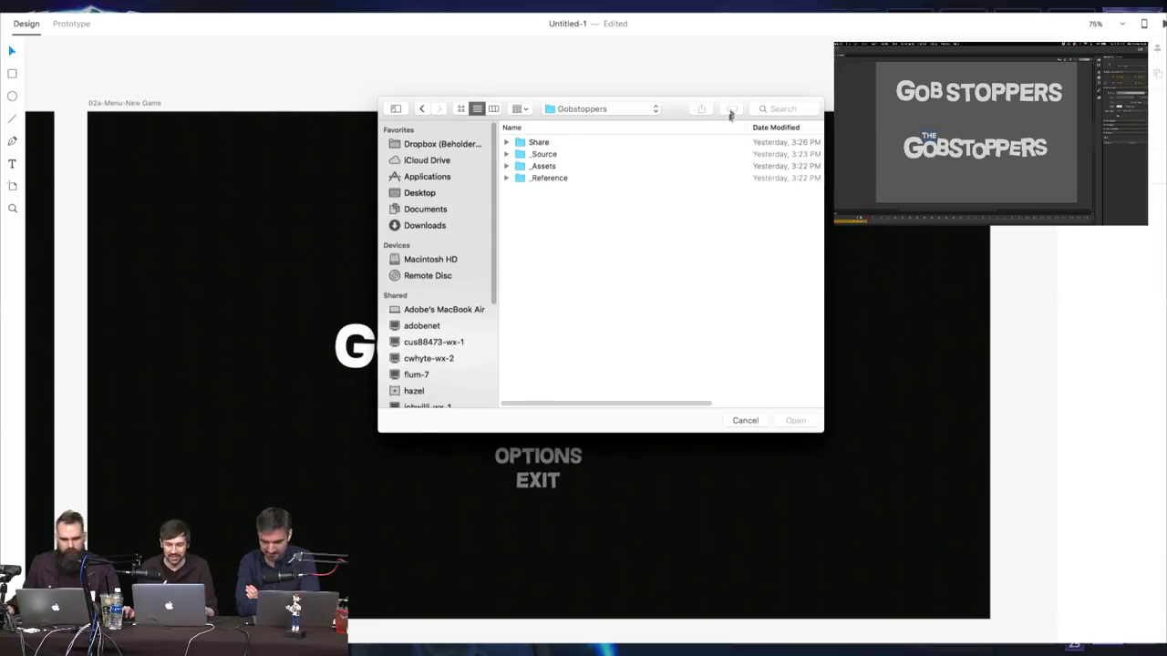
pyautogui.click(744, 420)
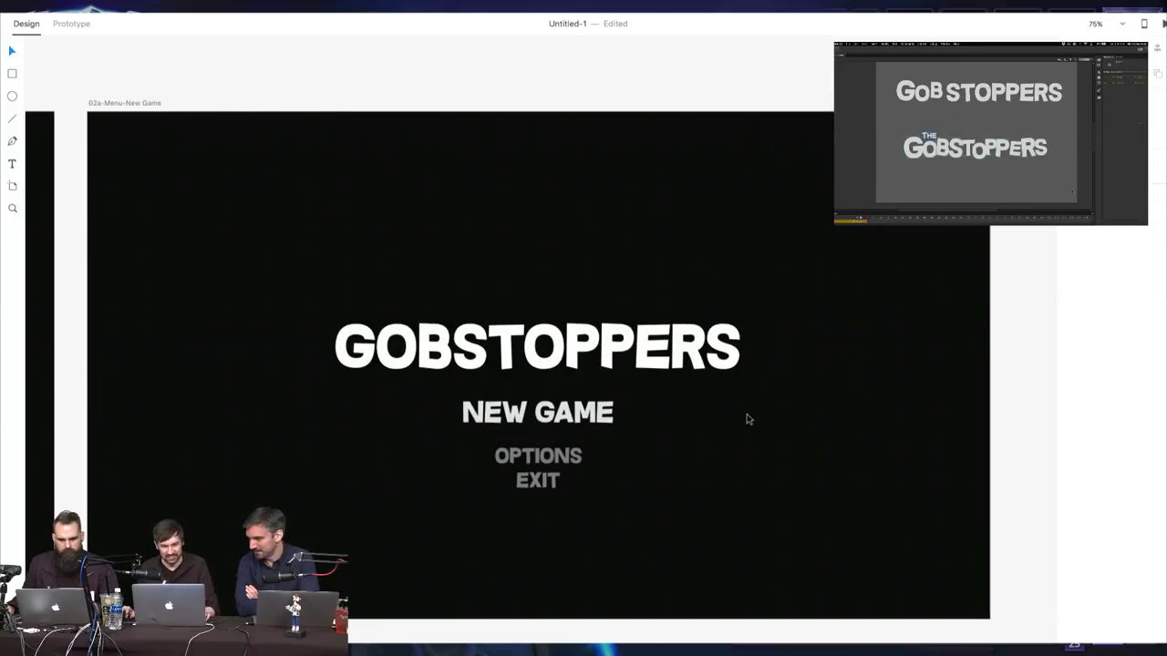
# Switch to Finder and open the BEHOLDER-Console-Controller-Buttons file from the wires folder in Adobe XD
pyautogui.press('super+Tab')
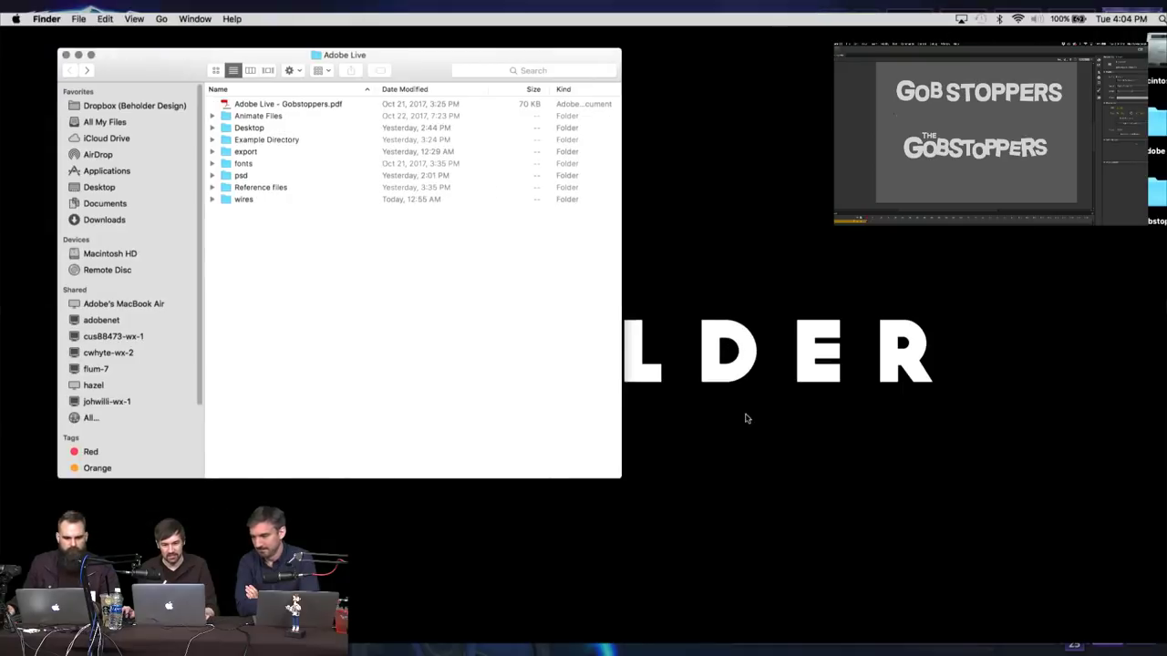
pyautogui.click(248, 116)
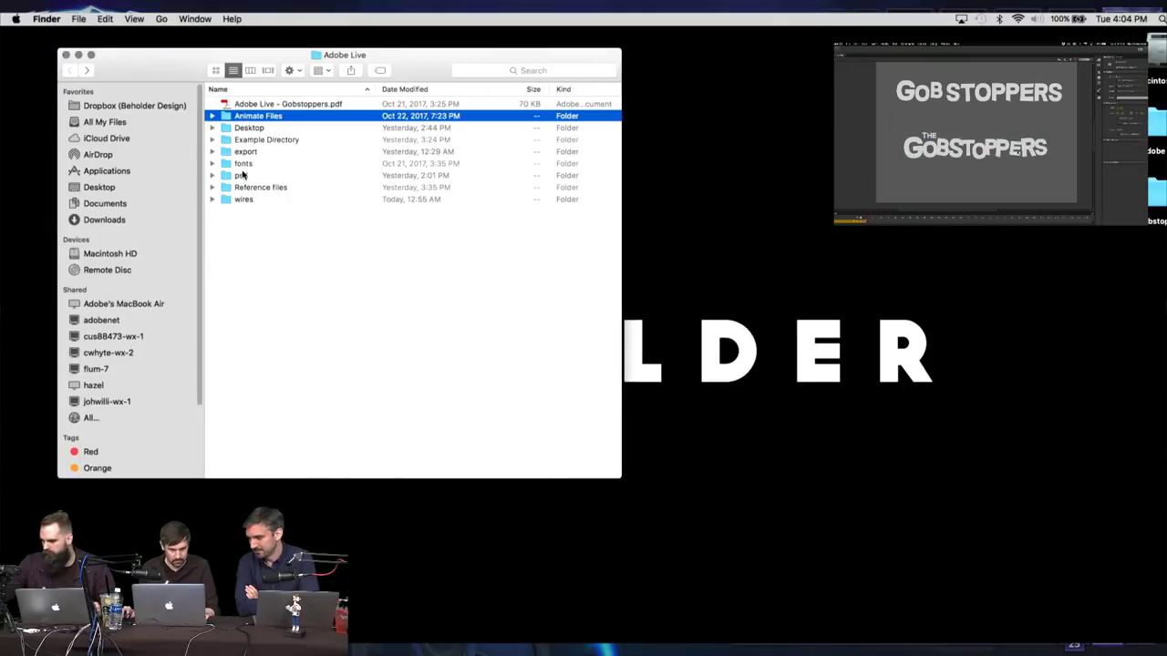
pyautogui.doubleClick(244, 199)
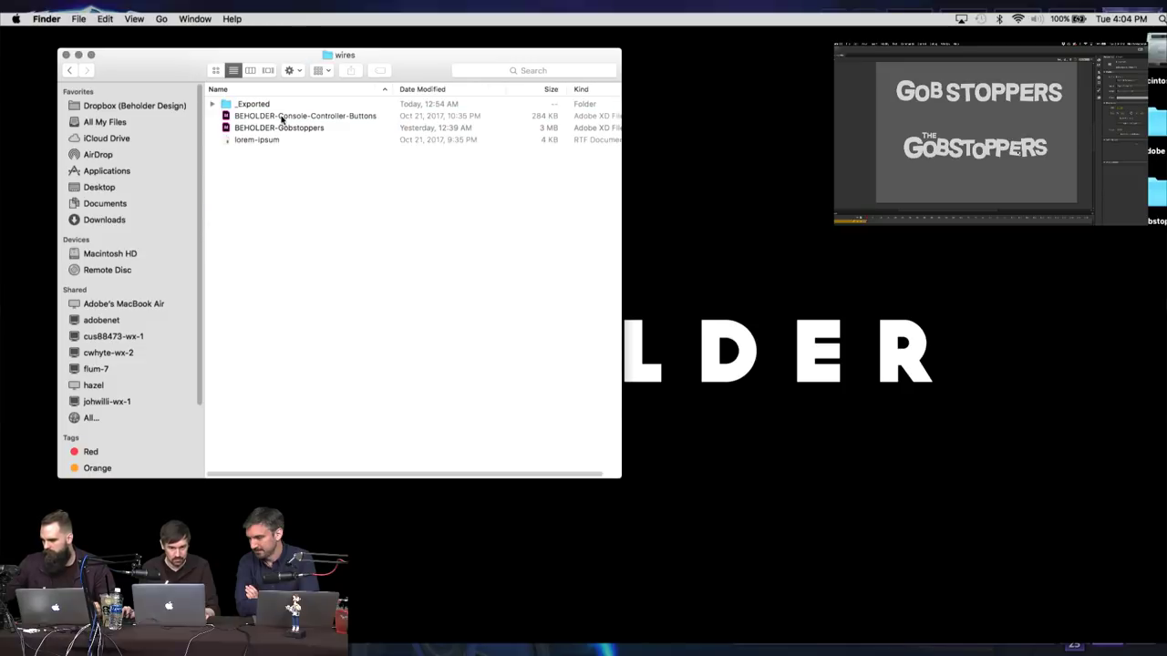
pyautogui.click(281, 117)
pyautogui.doubleClick(283, 119)
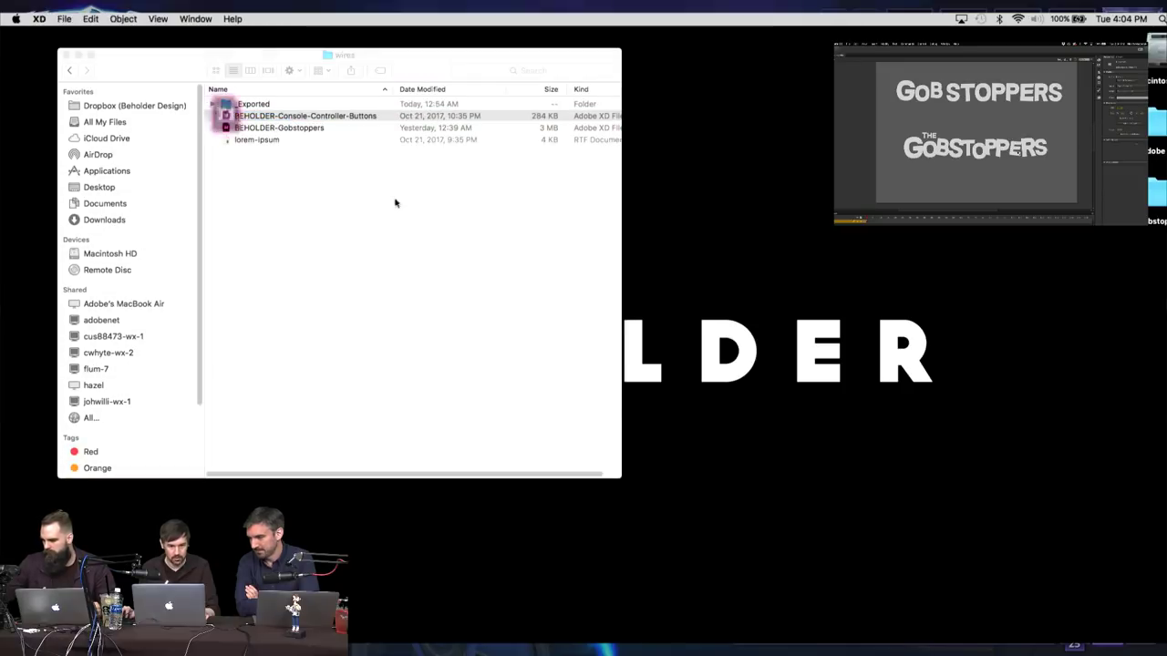
# Select the blue cross icon in the PLAYSTATION row of the controller buttons artboard for copying
pyautogui.moveTo(445, 133); pyautogui.dragTo(481, 94)
pyautogui.click(139, 275)
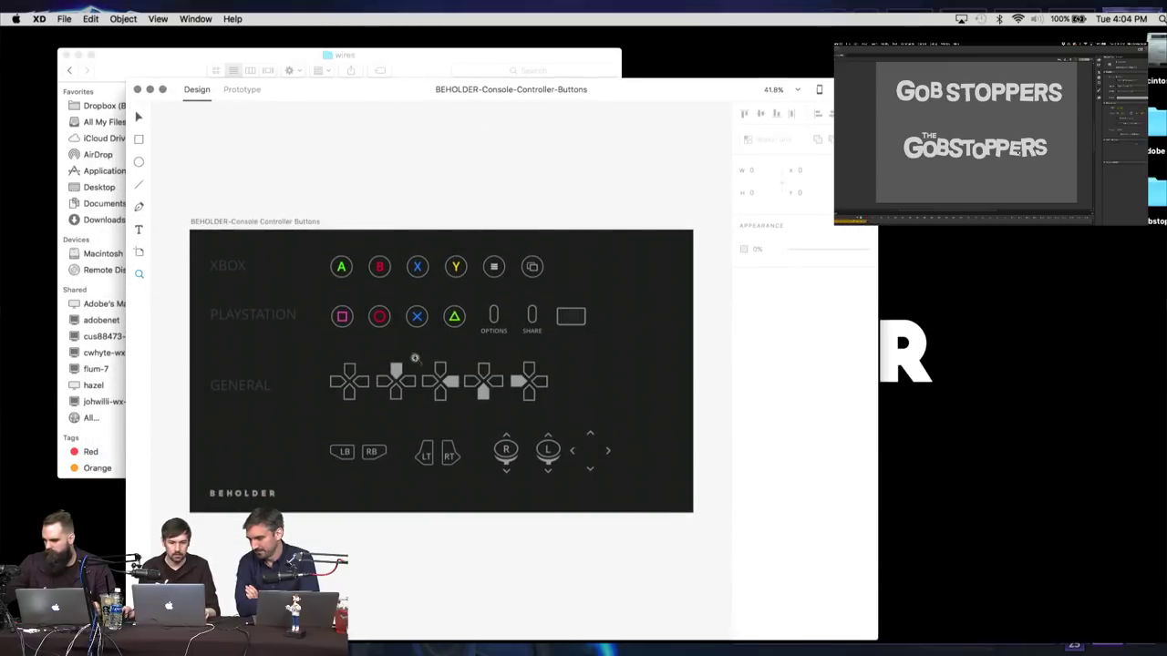
pyautogui.click(385, 378)
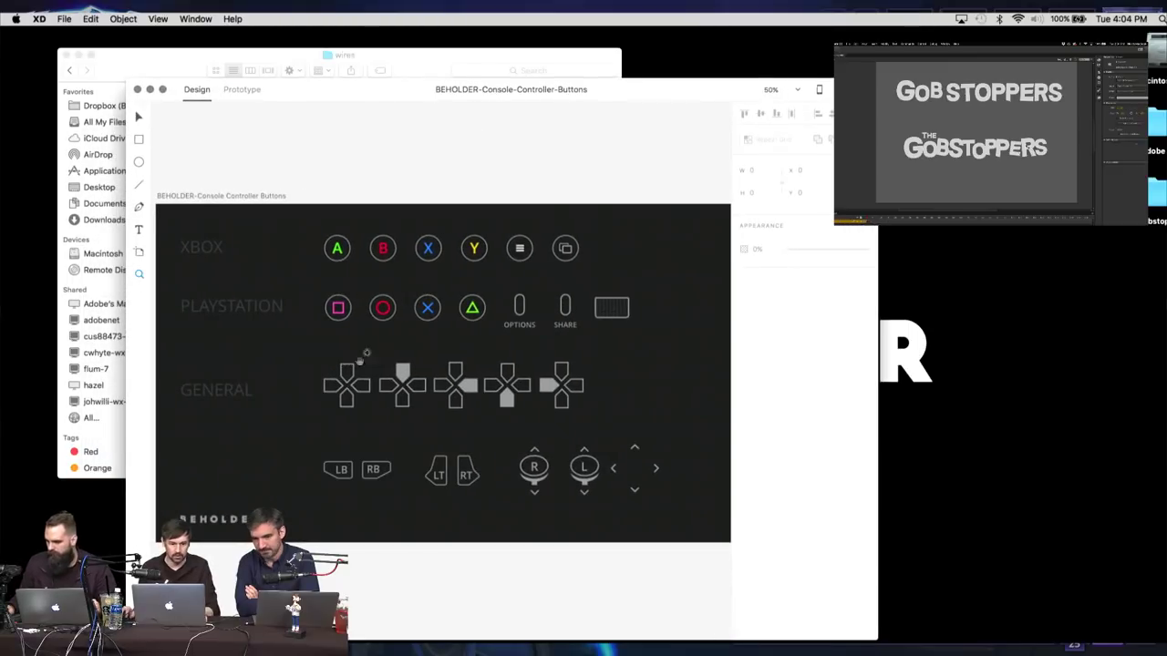
pyautogui.click(138, 117)
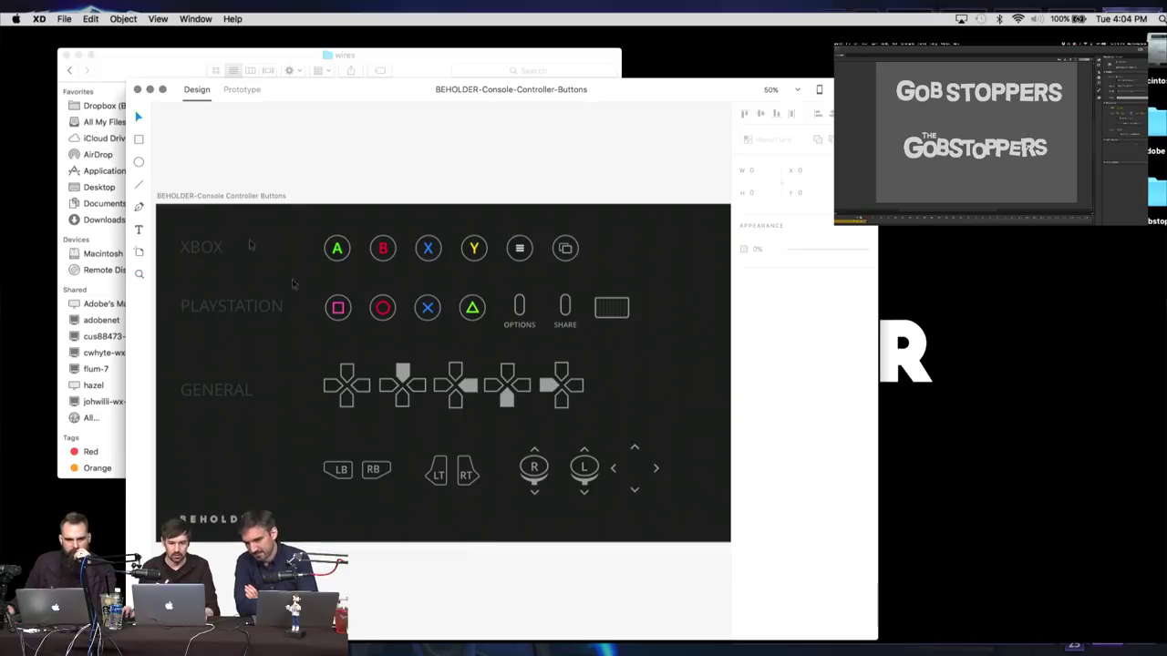
pyautogui.click(432, 311)
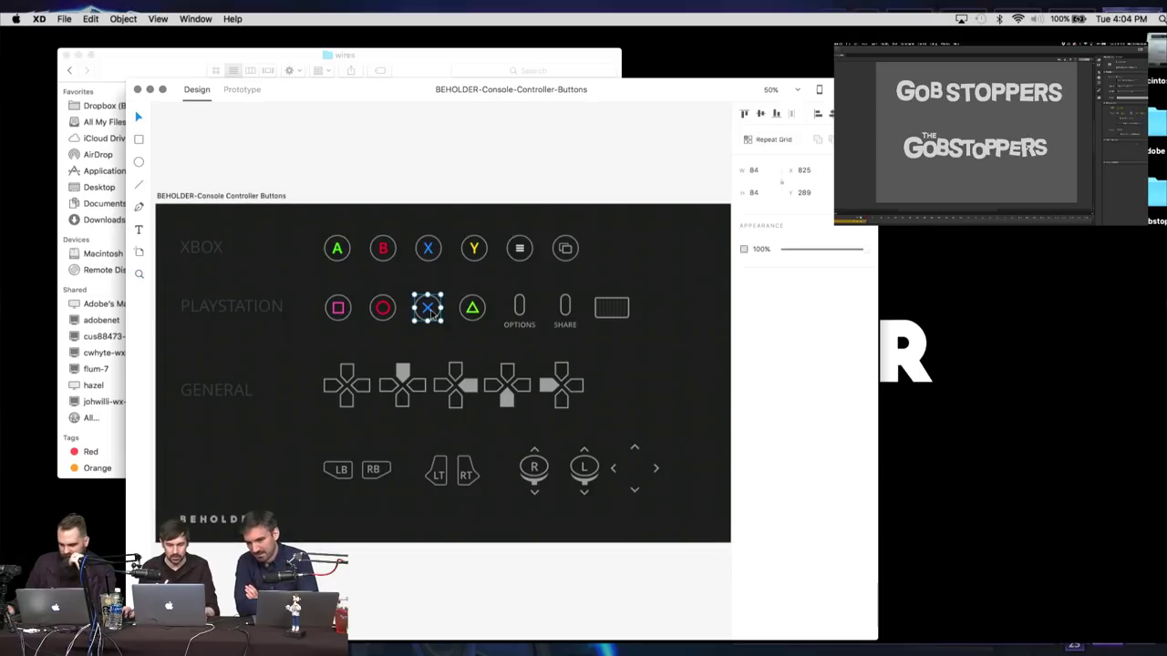
# Return to the Untitled-1 document, paste the cross button icon beside NEW GAME on its left, and scale it down slightly
pyautogui.moveTo(529, 636)
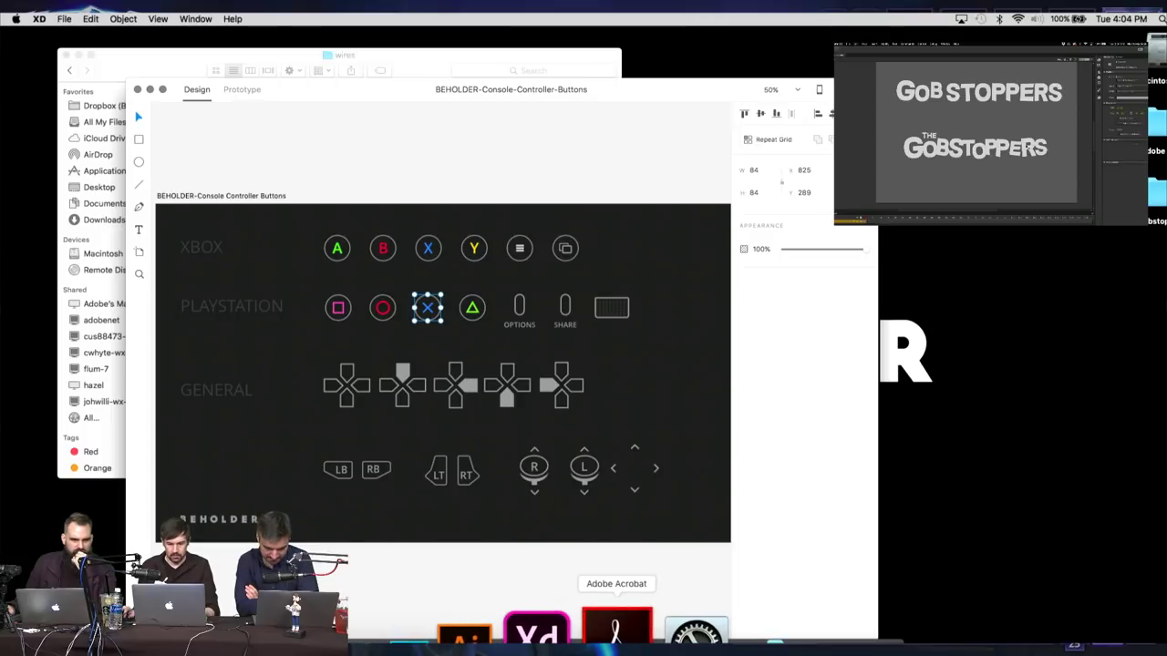
pyautogui.click(536, 629)
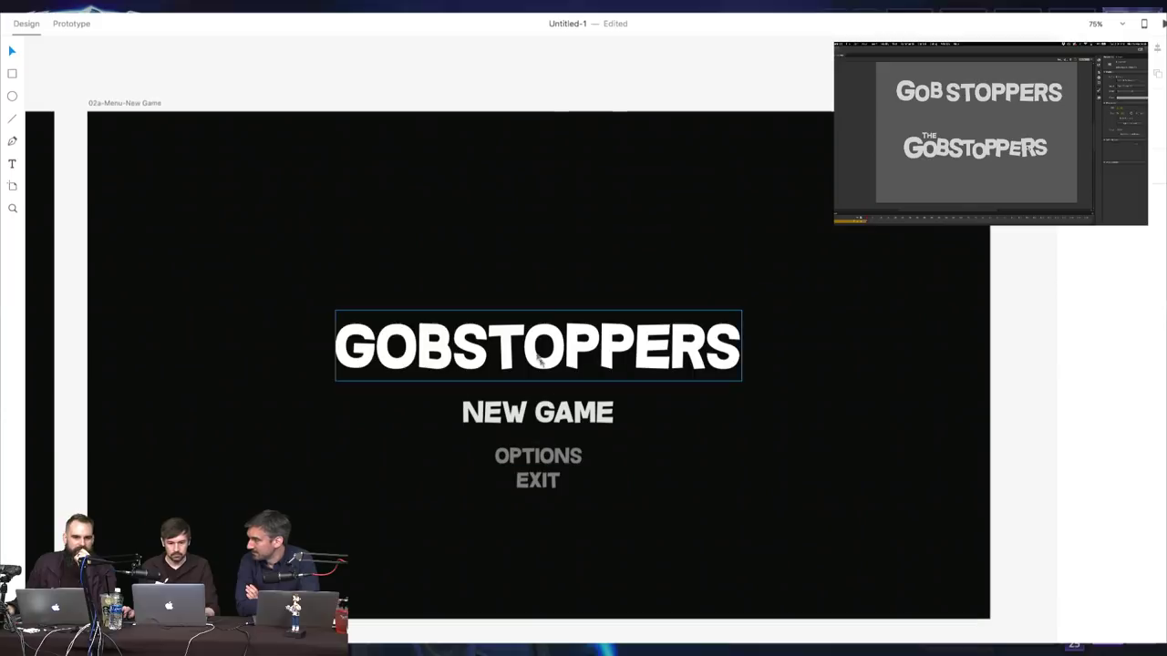
pyautogui.press('super+v')
pyautogui.moveTo(542, 360); pyautogui.dragTo(438, 417)
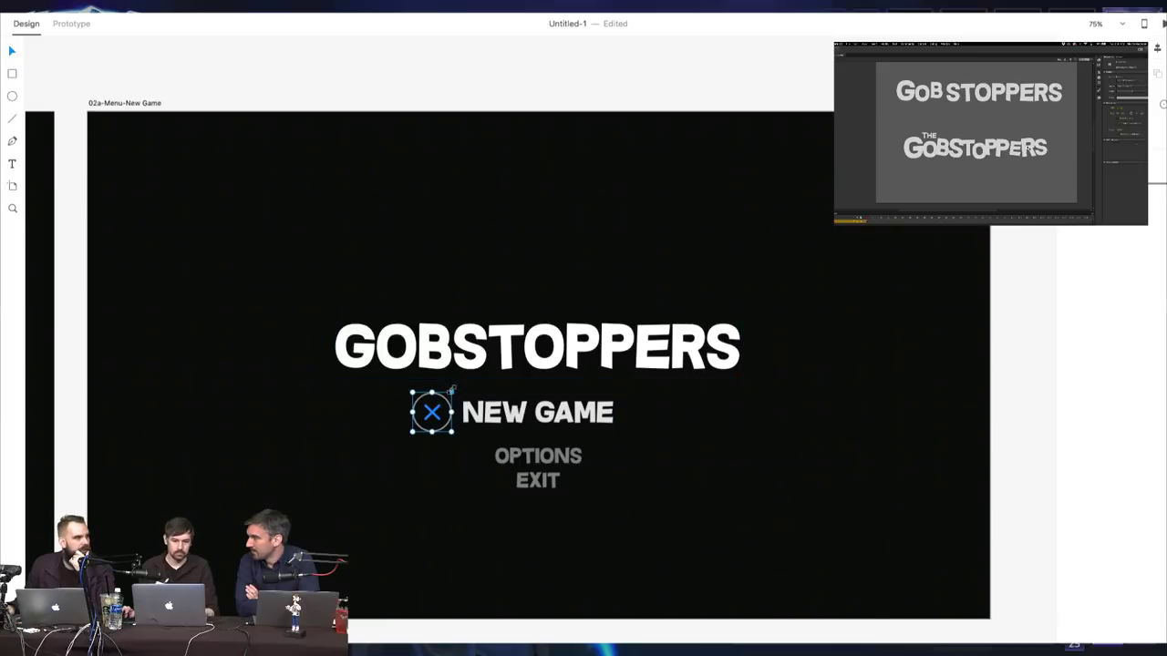
pyautogui.click(451, 401)
pyautogui.moveTo(451, 401); pyautogui.dragTo(434, 415)
pyautogui.click(754, 433)
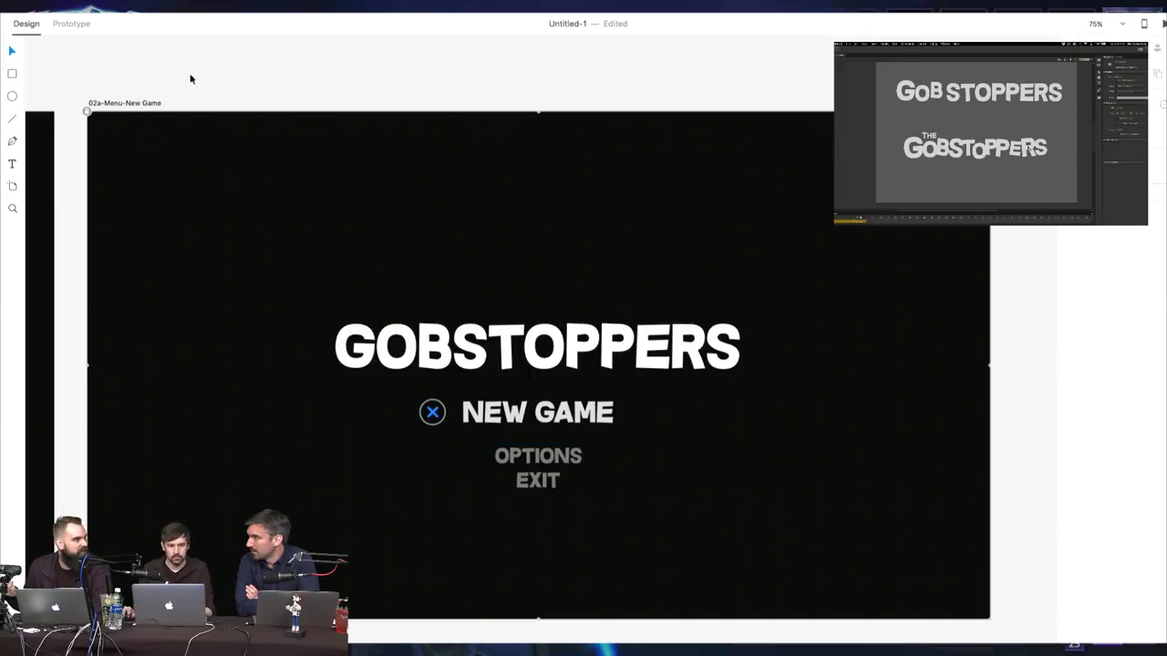
# Duplicate the 02a-Menu-New Game artboard with all its contents
pyautogui.click(141, 101)
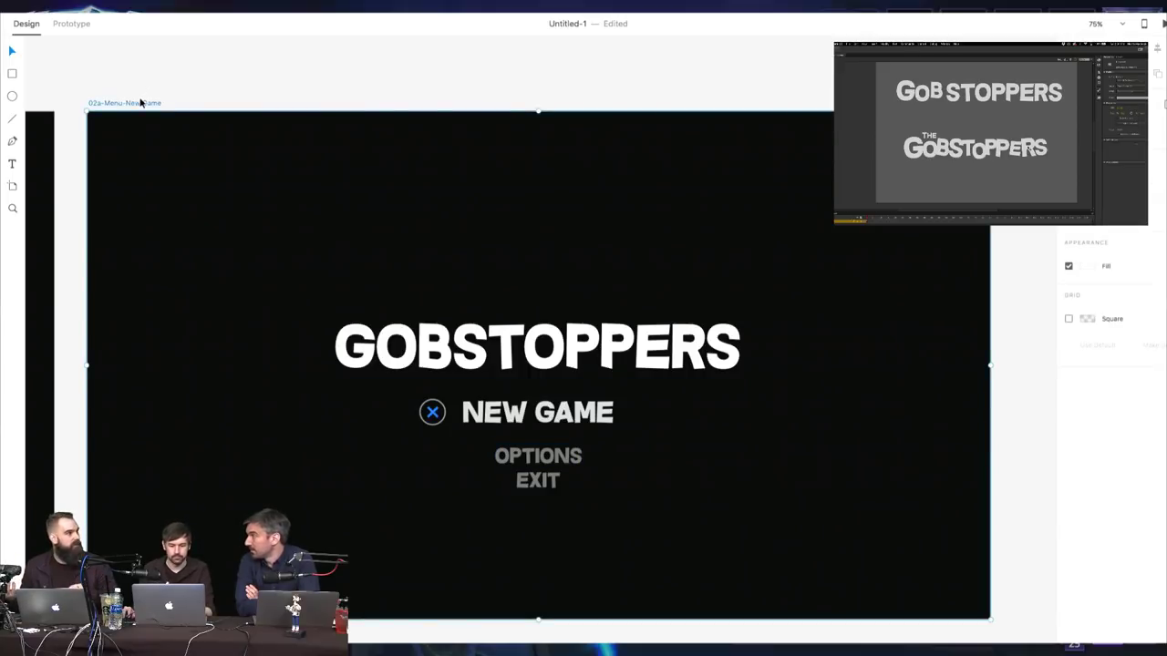
pyautogui.click(12, 209)
pyautogui.keyDown('alt'); pyautogui.click(194, 272); pyautogui.keyUp('alt')
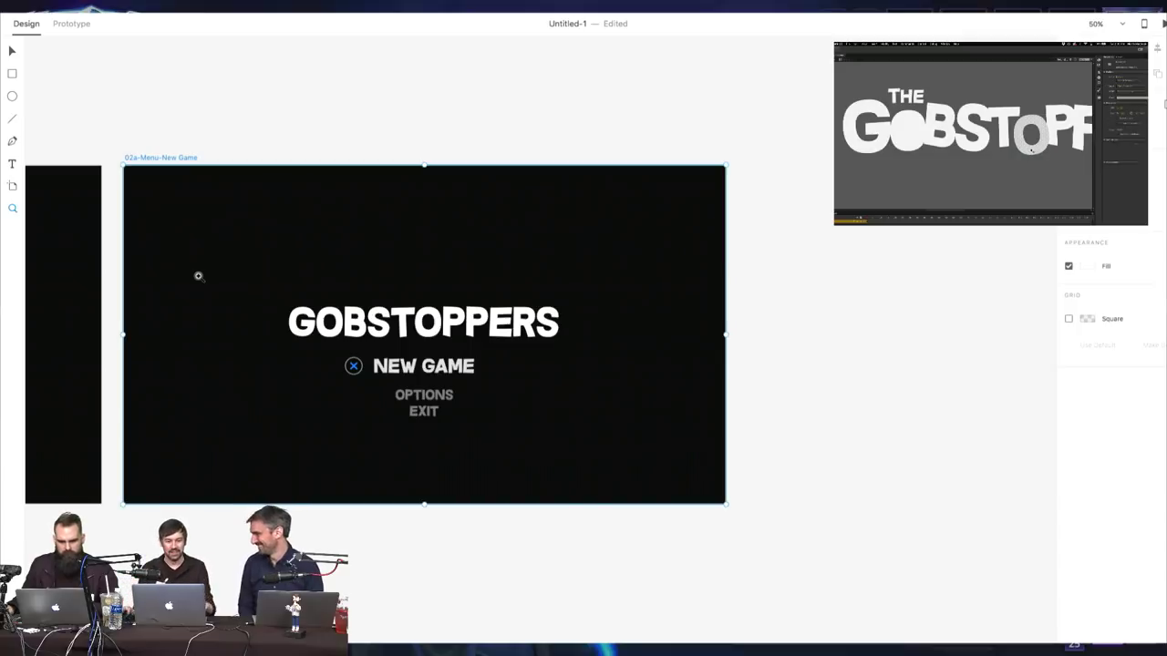
pyautogui.moveTo(557, 393); pyautogui.dragTo(595, 394)
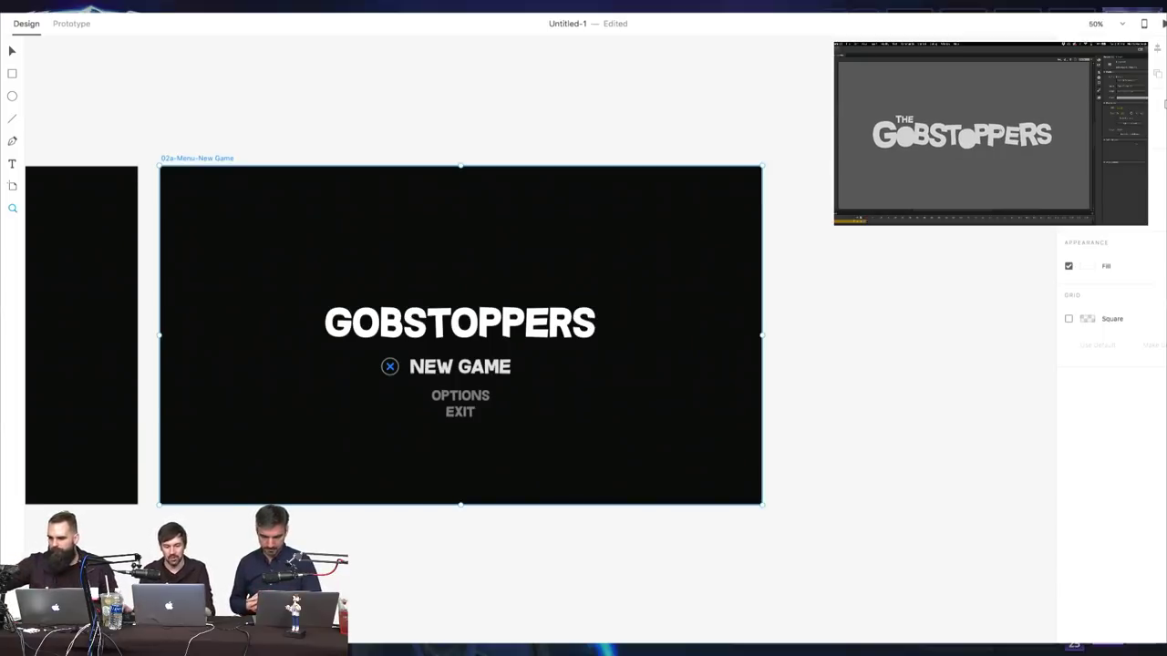
pyautogui.click(12, 51)
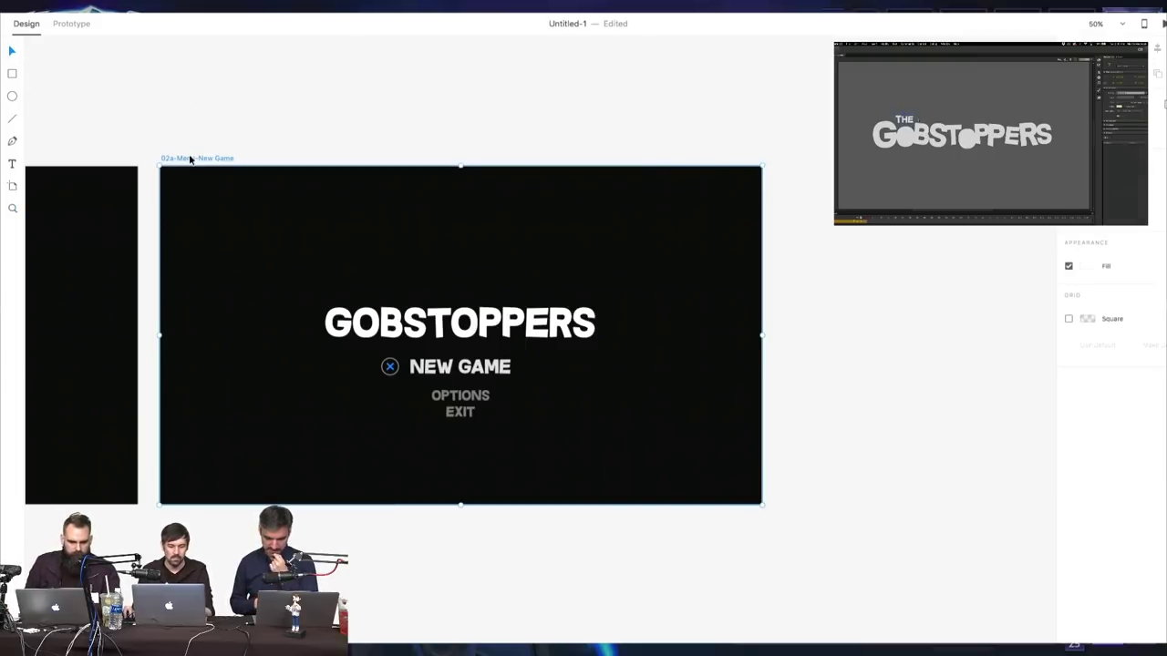
pyautogui.press('super+d')
# Rename the duplicated artboard as 02b-Menu-Continue
pyautogui.doubleClick(266, 187)
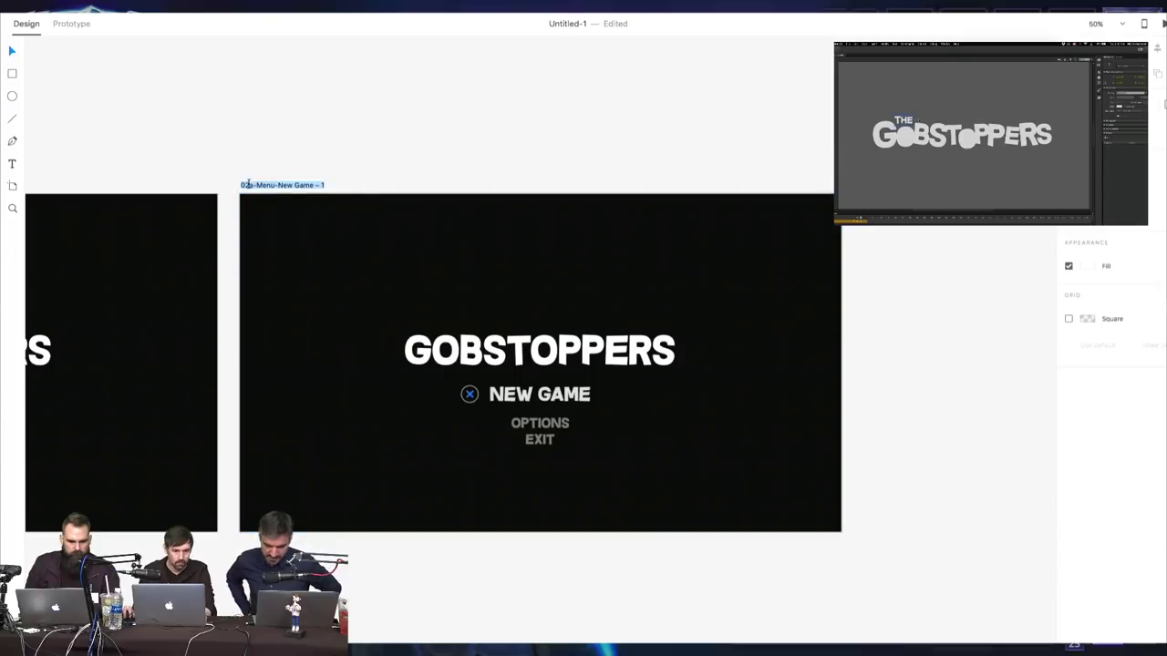
pyautogui.press('BackSpace')
pyautogui.write('b')
pyautogui.press('Return')
pyautogui.moveTo(279, 186); pyautogui.dragTo(324, 185)
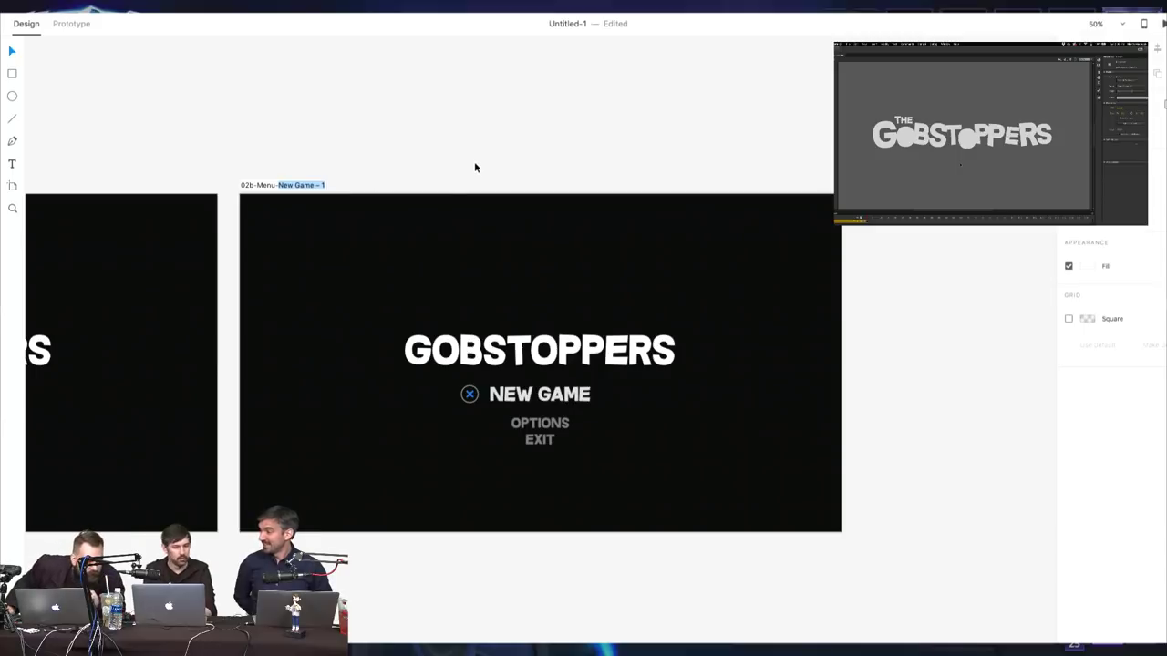
pyautogui.press('BackSpace')
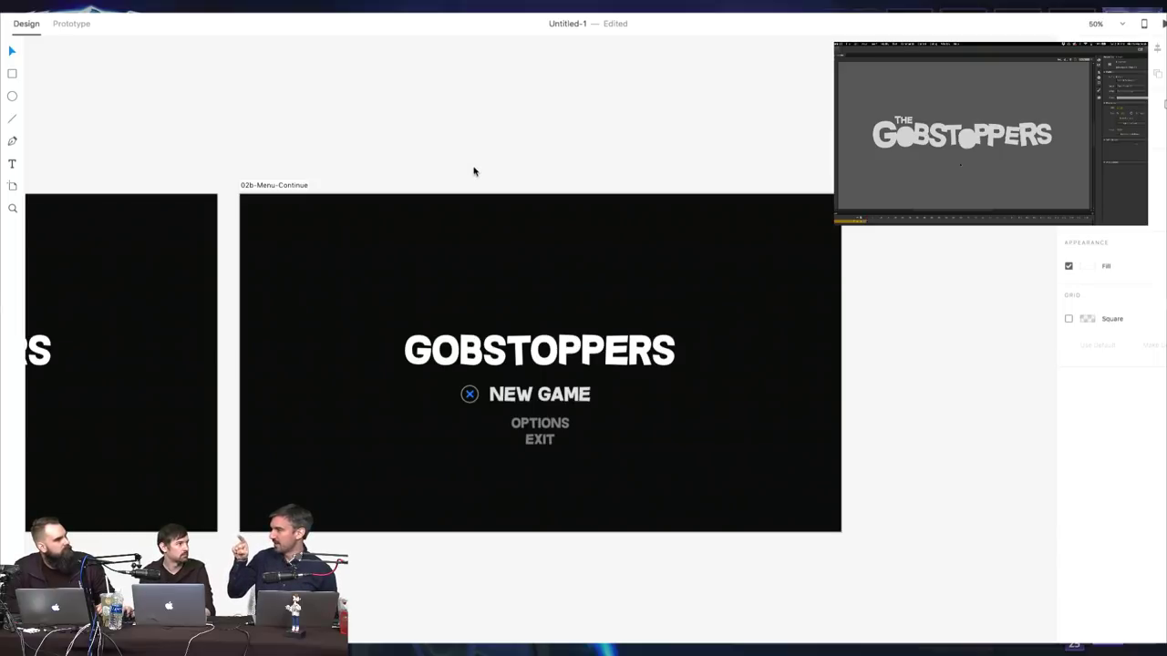
pyautogui.press('Return')
# Move OPTIONS and EXIT together straight down on the 02b-Menu-Continue artboard, leaving a gap of about 79 px beneath NEW GAME
pyautogui.moveTo(405, 642)
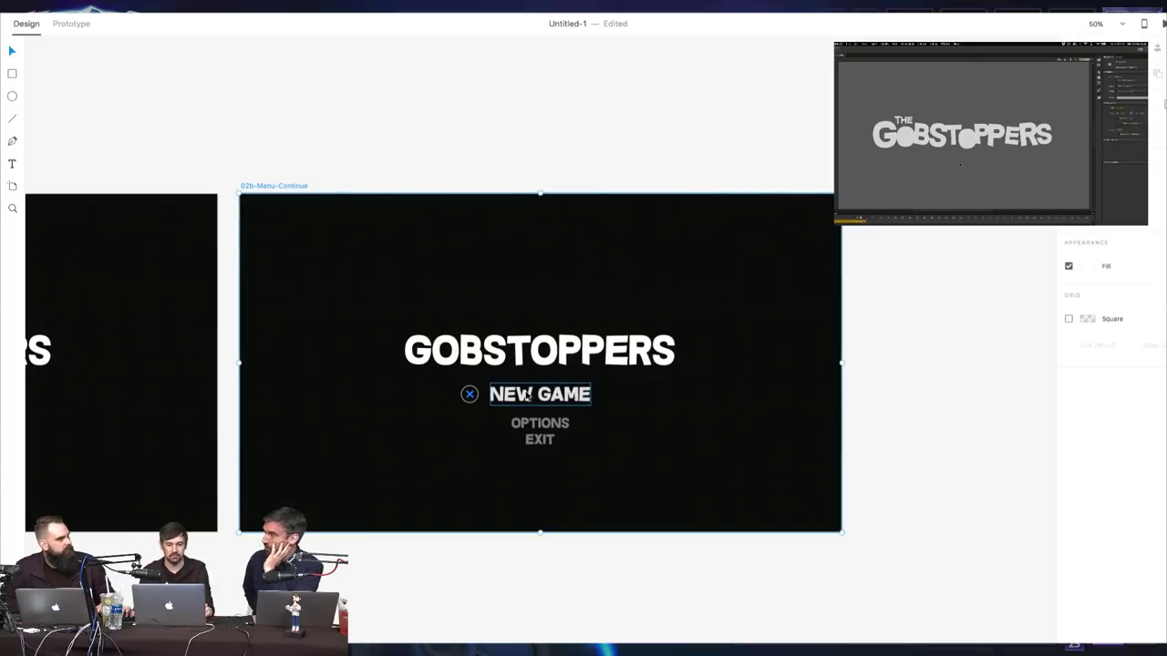
pyautogui.click(540, 439)
pyautogui.keyDown('shift'); pyautogui.click(543, 426); pyautogui.keyUp('shift')
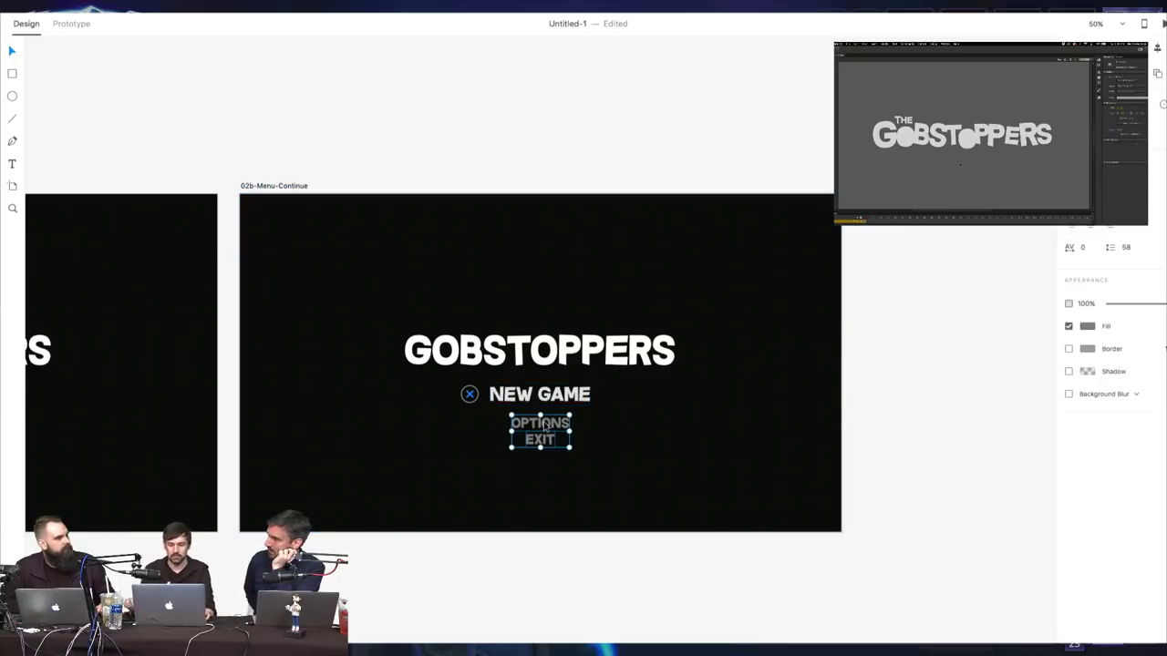
pyautogui.moveTo(544, 426); pyautogui.dragTo(543, 441)
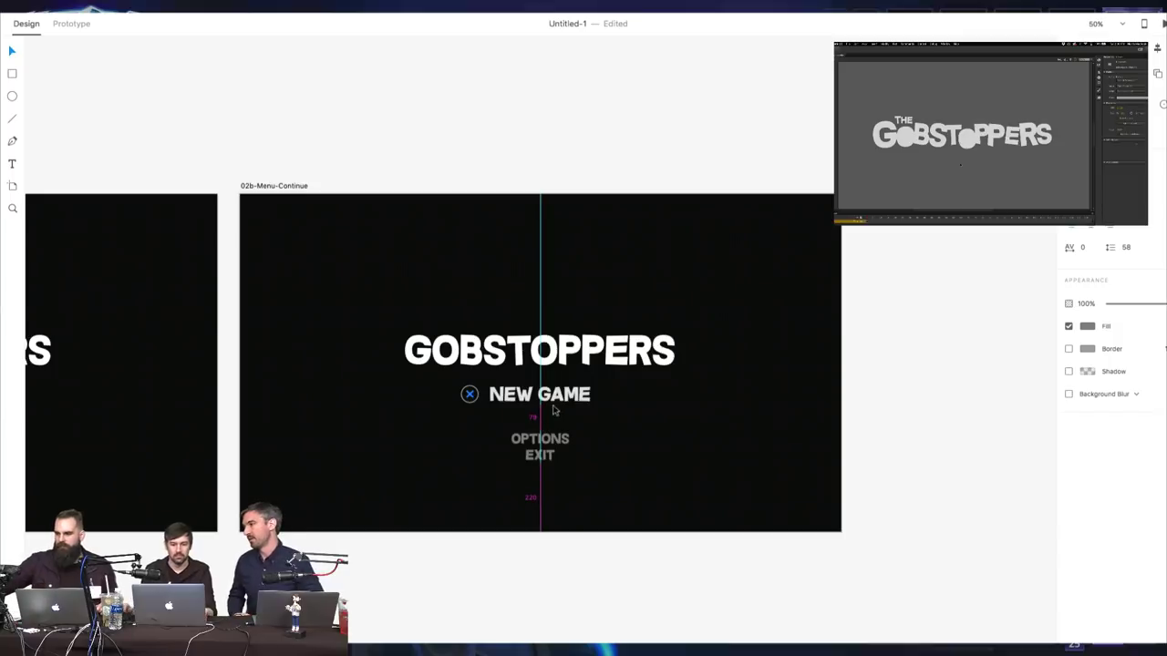
pyautogui.click(551, 401)
pyautogui.moveTo(551, 401)
pyautogui.mouseDown()
pyautogui.moveTo(551, 419)
pyautogui.moveTo(552, 405)
pyautogui.mouseUp()
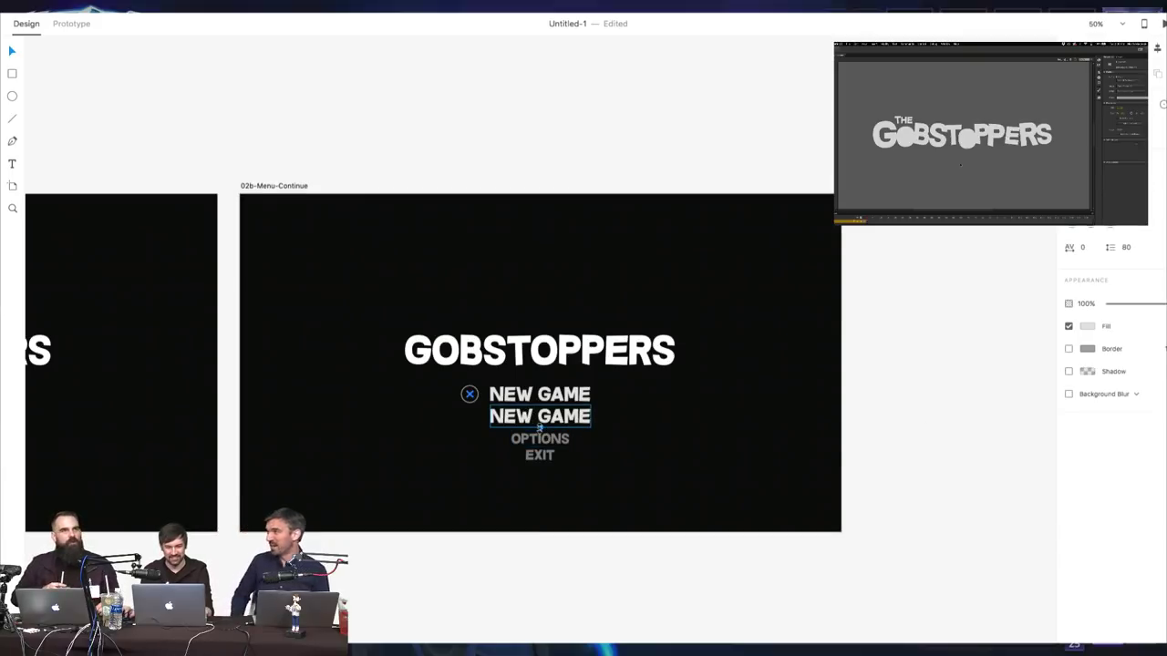
pyautogui.press('alt')
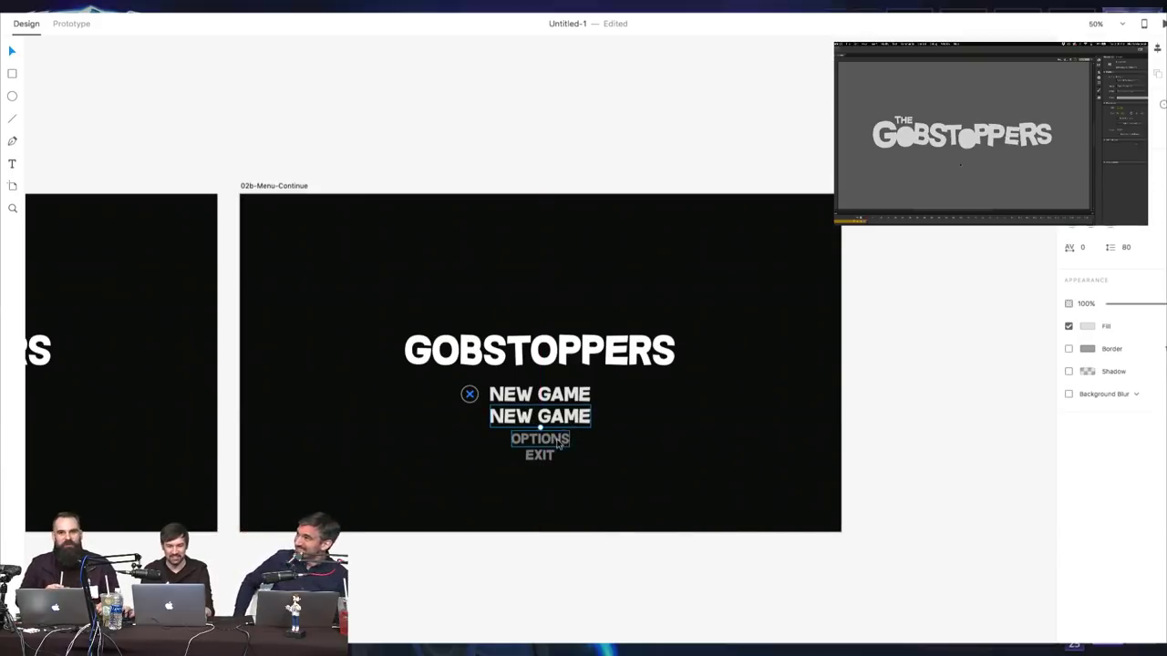
pyautogui.press('Delete')
# Duplicate the grey OPTIONS item into the gap above it and change the copy's text to NEW GAME
pyautogui.click(565, 441)
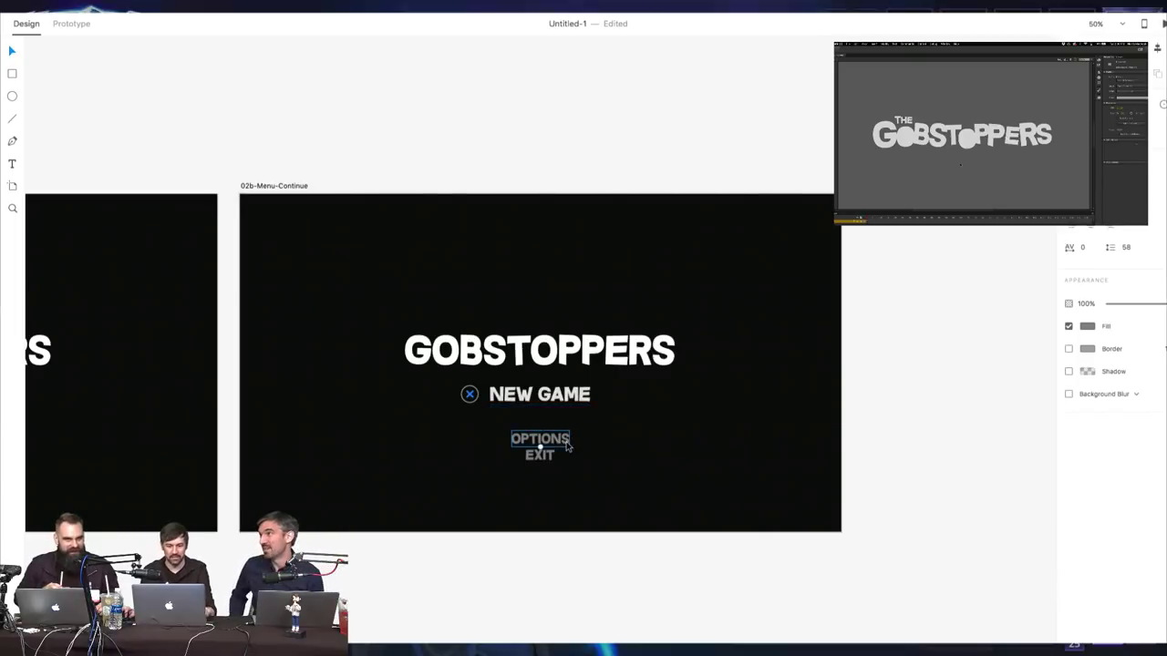
pyautogui.moveTo(569, 448); pyautogui.dragTo(571, 449)
pyautogui.click(543, 415)
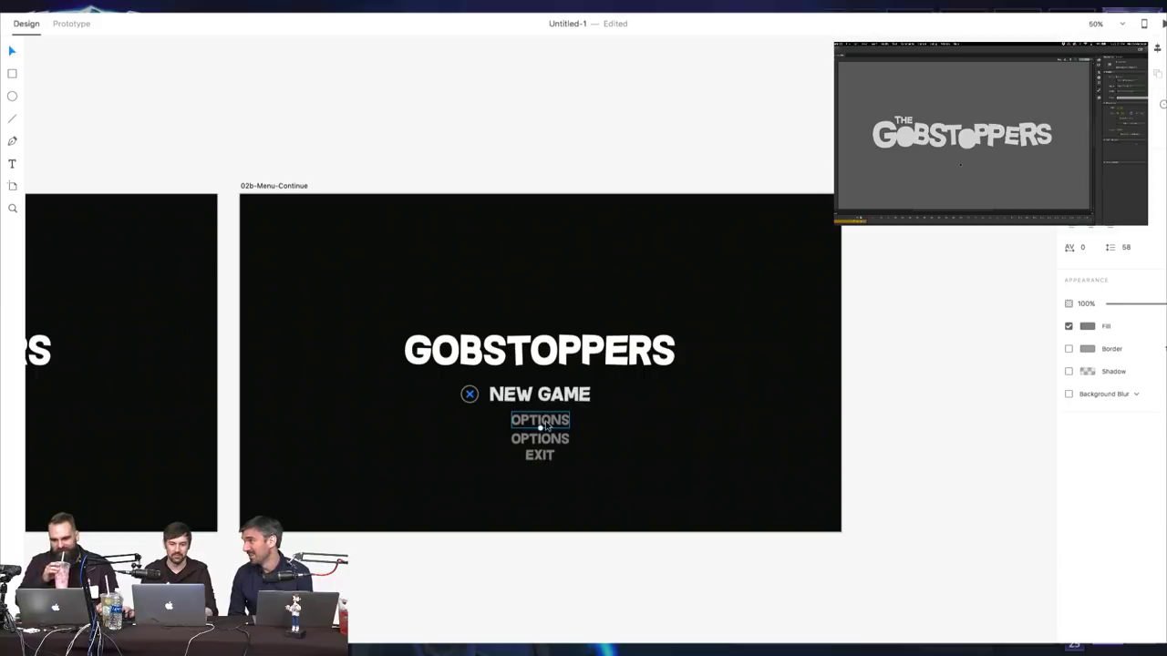
pyautogui.doubleClick(544, 421)
pyautogui.write('NEW GAME')
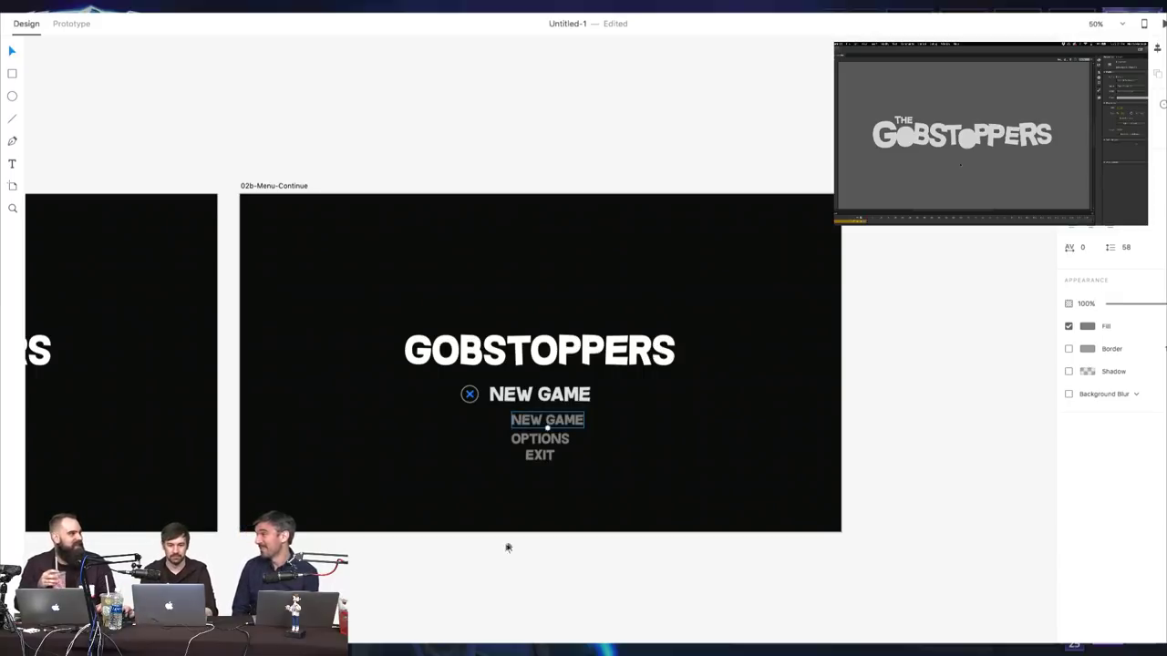
# Centre the grey NEW GAME item on the artboard about 29 px below the large NEW GAME, and select it together with OPTIONS
pyautogui.moveTo(560, 415); pyautogui.dragTo(557, 425)
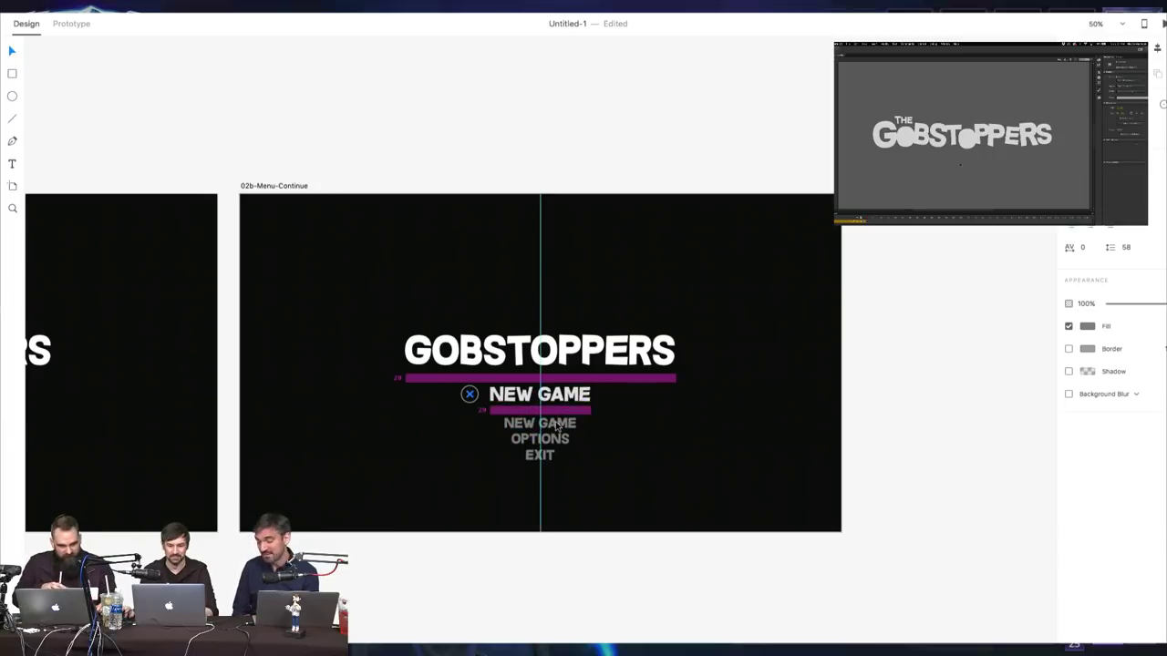
pyautogui.keyDown('shift'); pyautogui.click(557, 443); pyautogui.keyUp('shift')
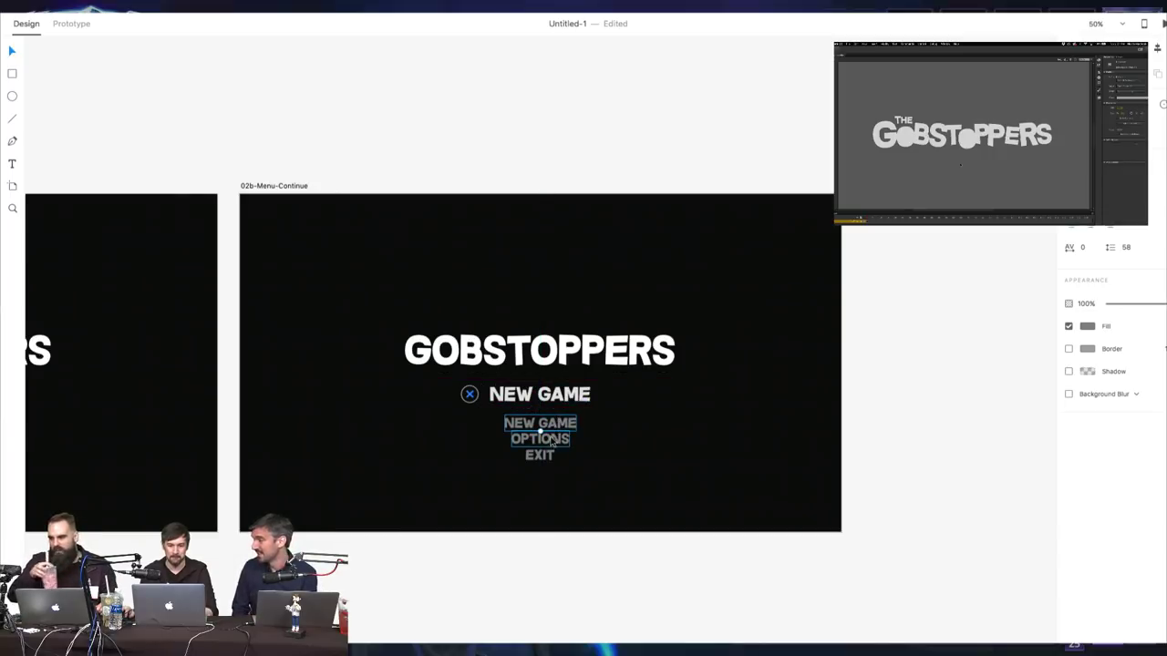
# Adjust the vertical spacing of the gray OPTIONS and EXIT entries below NEW GAME on the 02b-Menu-Continue artboard
pyautogui.keyDown('shift'); pyautogui.click(547, 458); pyautogui.keyUp('shift')
pyautogui.click(545, 444)
pyautogui.keyDown('shift'); pyautogui.click(547, 454); pyautogui.keyUp('shift')
pyautogui.moveTo(552, 437); pyautogui.dragTo(542, 462)
pyautogui.click(567, 469)
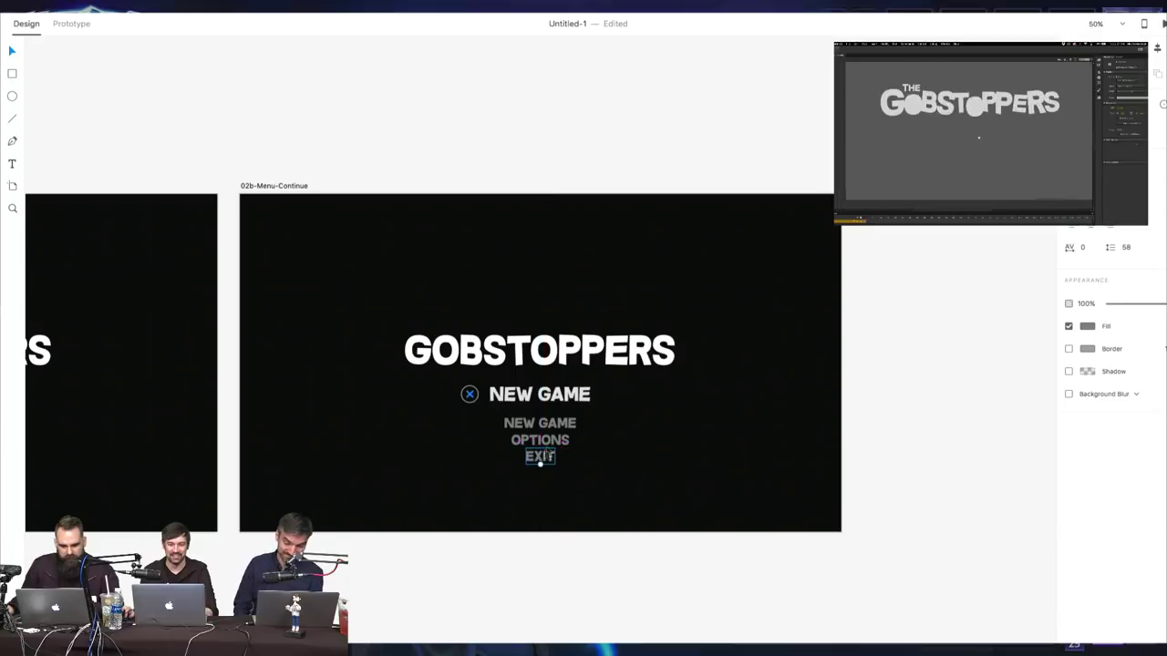
# Change the highlighted white NEW GAME text on the 02b-Menu-Continue artboard to CONTINUE
pyautogui.click(552, 399)
pyautogui.doubleClick(552, 399)
pyautogui.write('CONTINUE')
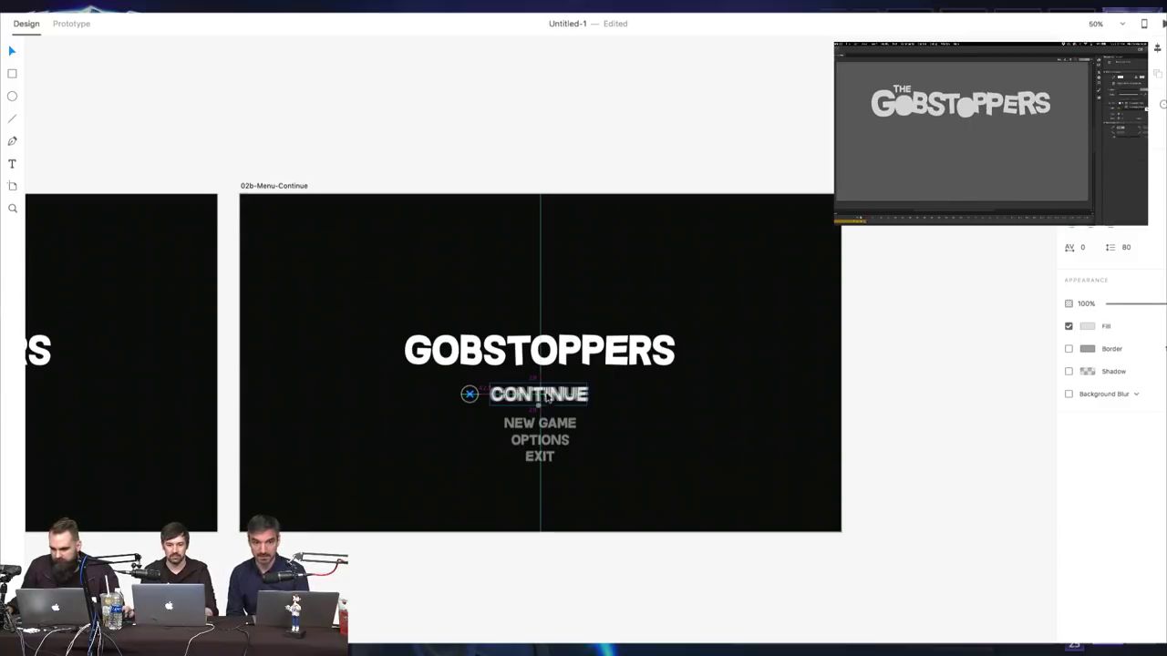
# Try to distribute the gray NEW GAME, OPTIONS and EXIT entries horizontally
pyautogui.click(541, 425)
pyautogui.moveTo(542, 425); pyautogui.dragTo(548, 450)
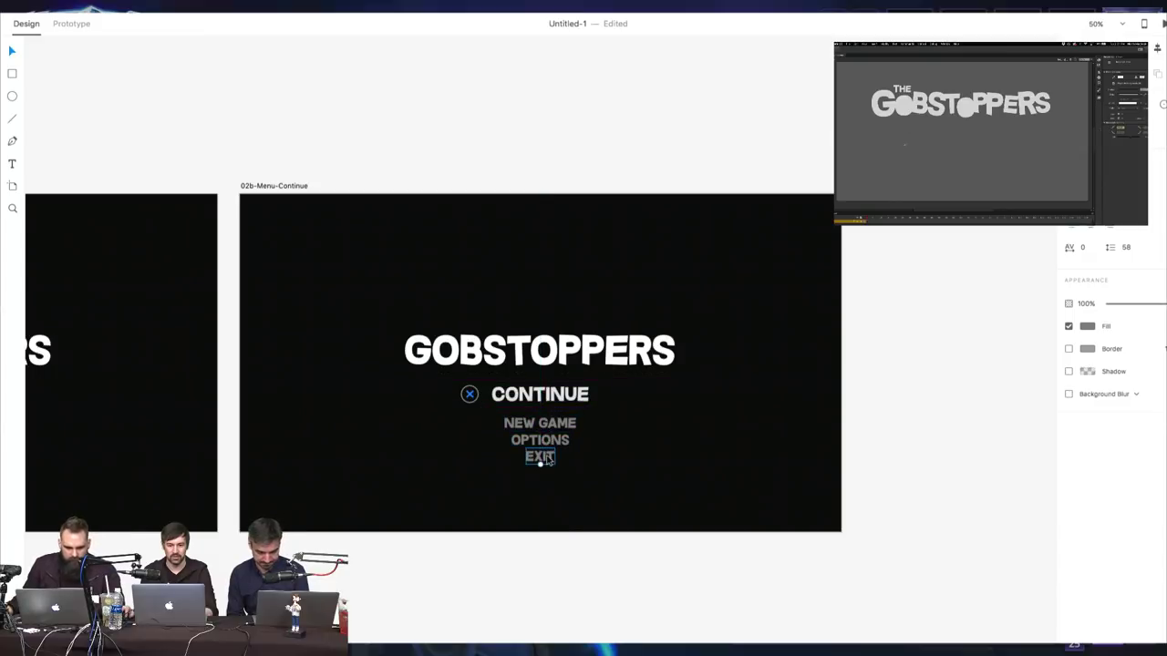
pyautogui.keyDown('shift'); pyautogui.click(545, 427); pyautogui.keyUp('shift')
pyautogui.keyDown('shift'); pyautogui.click(545, 426); pyautogui.keyUp('shift')
pyautogui.keyDown('shift'); pyautogui.click(544, 458); pyautogui.keyUp('shift')
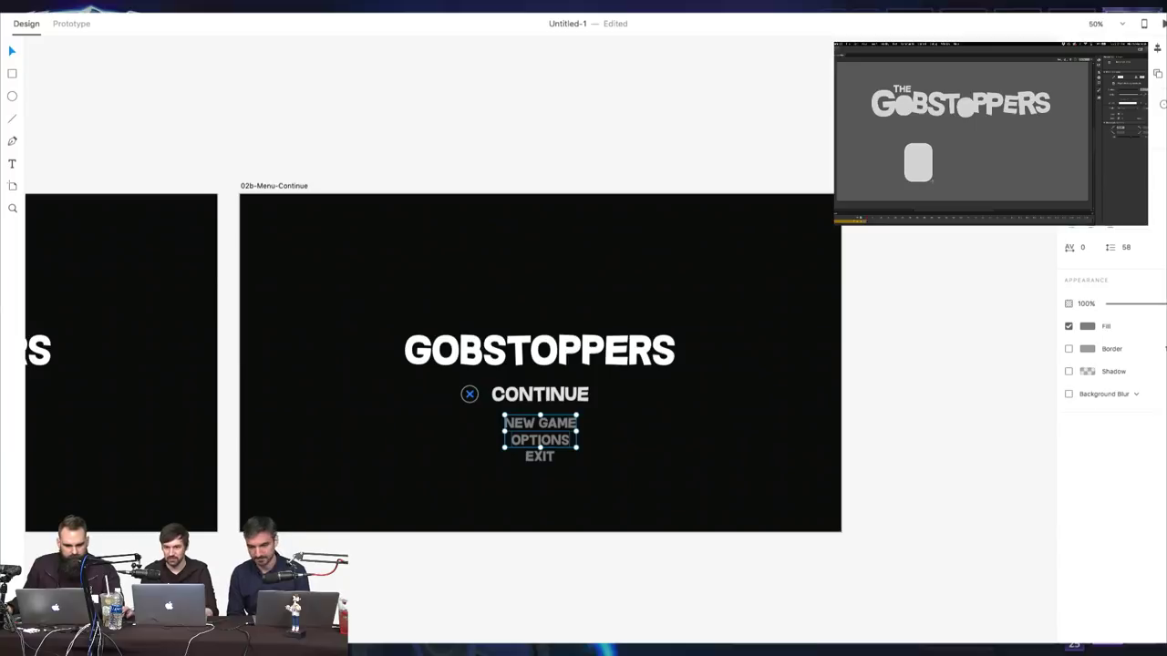
pyautogui.click(599, 462)
pyautogui.moveTo(564, 523); pyautogui.dragTo(532, 422)
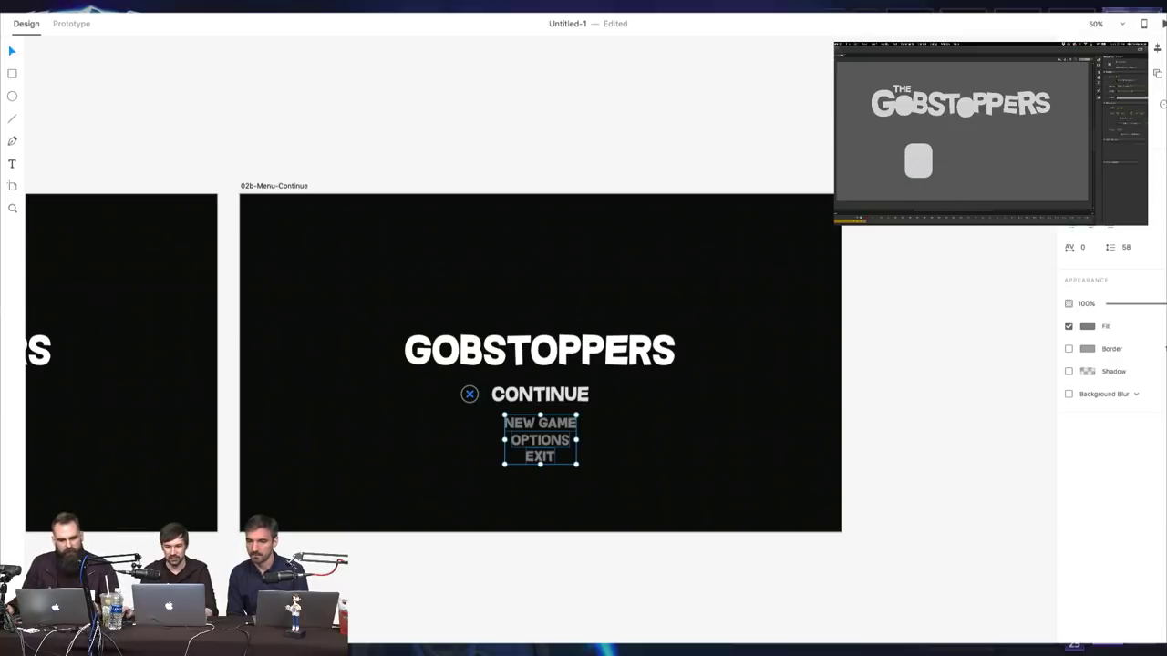
pyautogui.press('ctrl+super+h')
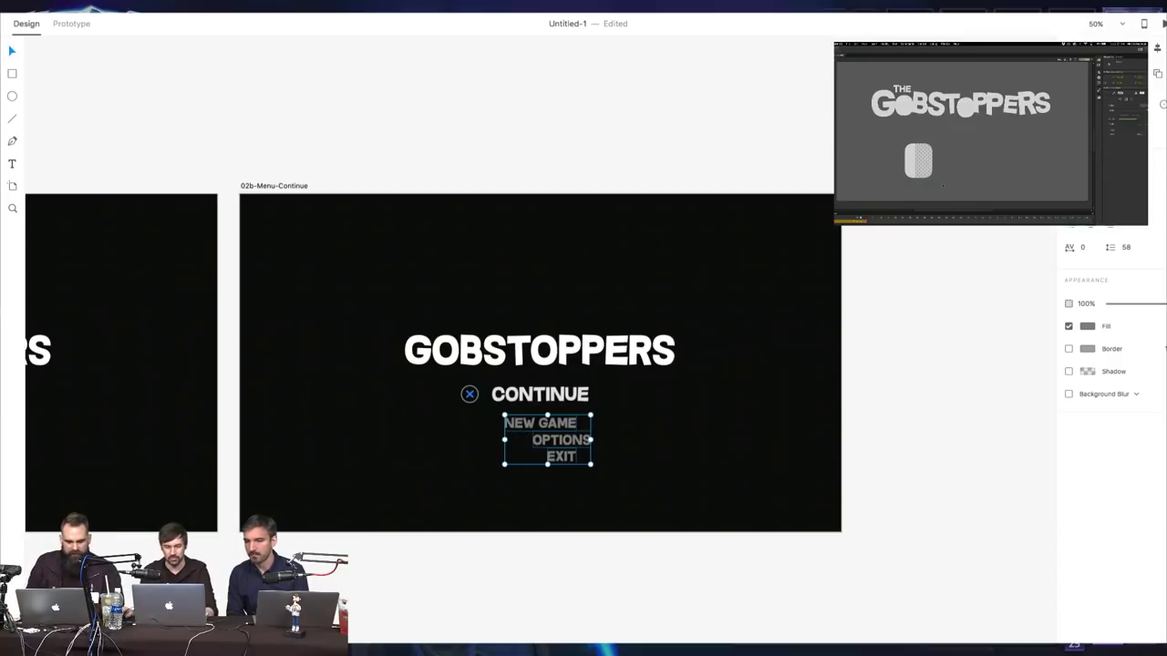
pyautogui.press('super+z')
pyautogui.press('Escape')
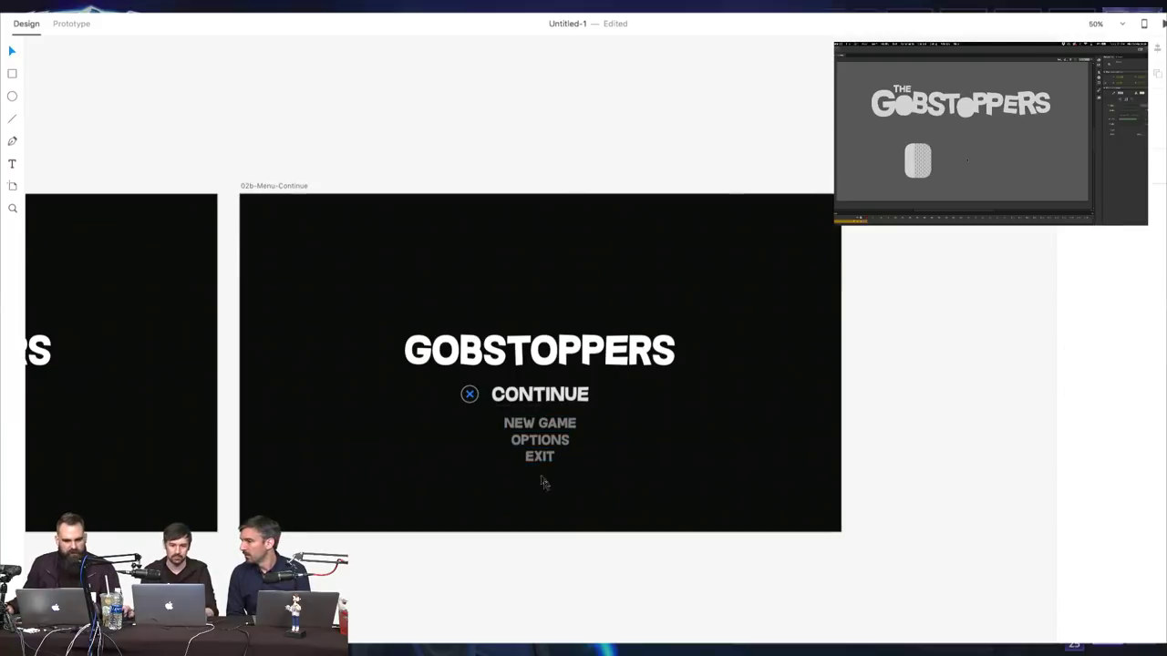
# Move the gray NEW GAME, OPTIONS and EXIT entries up together so they sit closer beneath CONTINUE
pyautogui.click(535, 429)
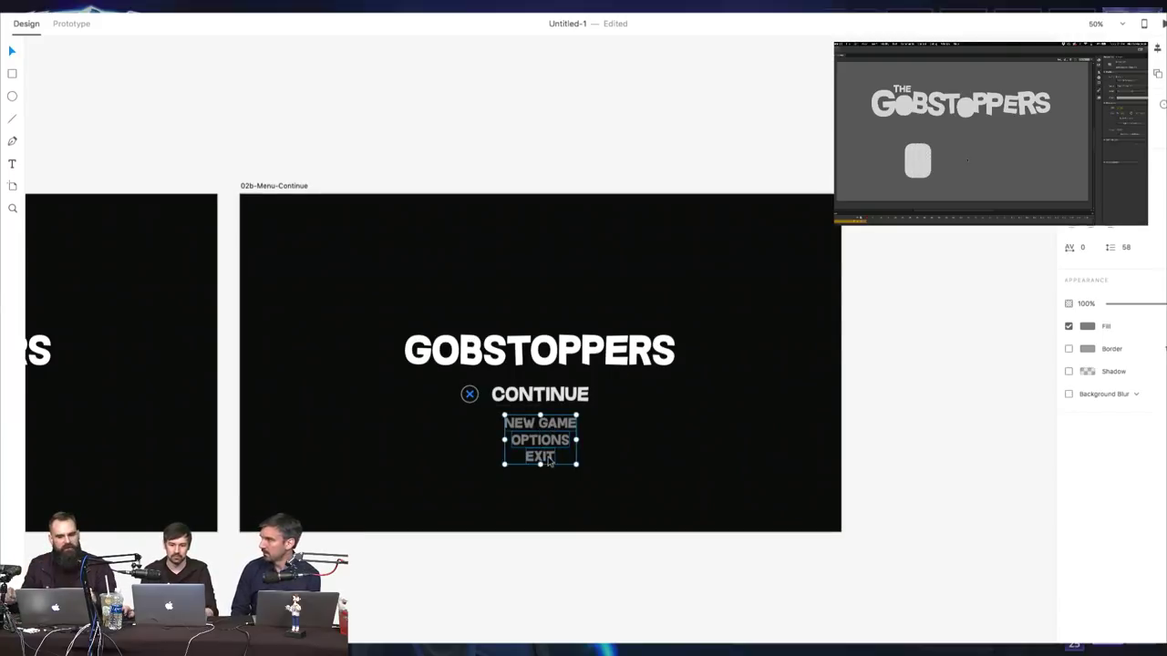
pyautogui.hotkey('shift', 'Up')
pyautogui.hotkey('shift', 'Up')
pyautogui.hotkey('shift', 'Up')
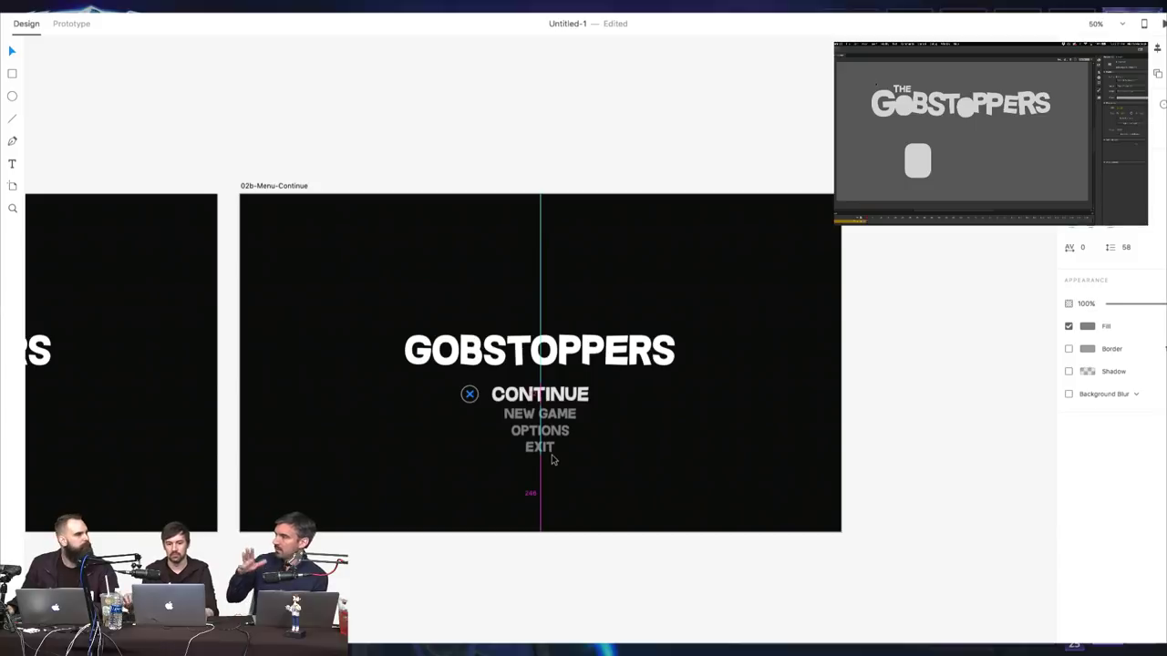
pyautogui.moveTo(600, 564); pyautogui.dragTo(508, 392)
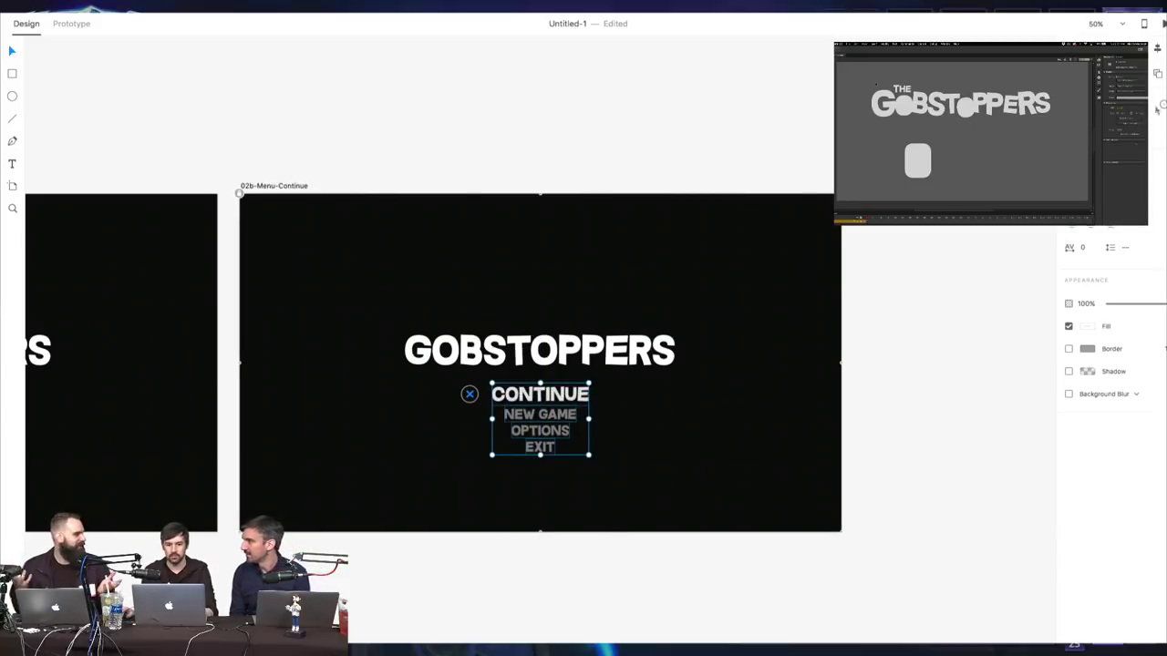
pyautogui.click(956, 234)
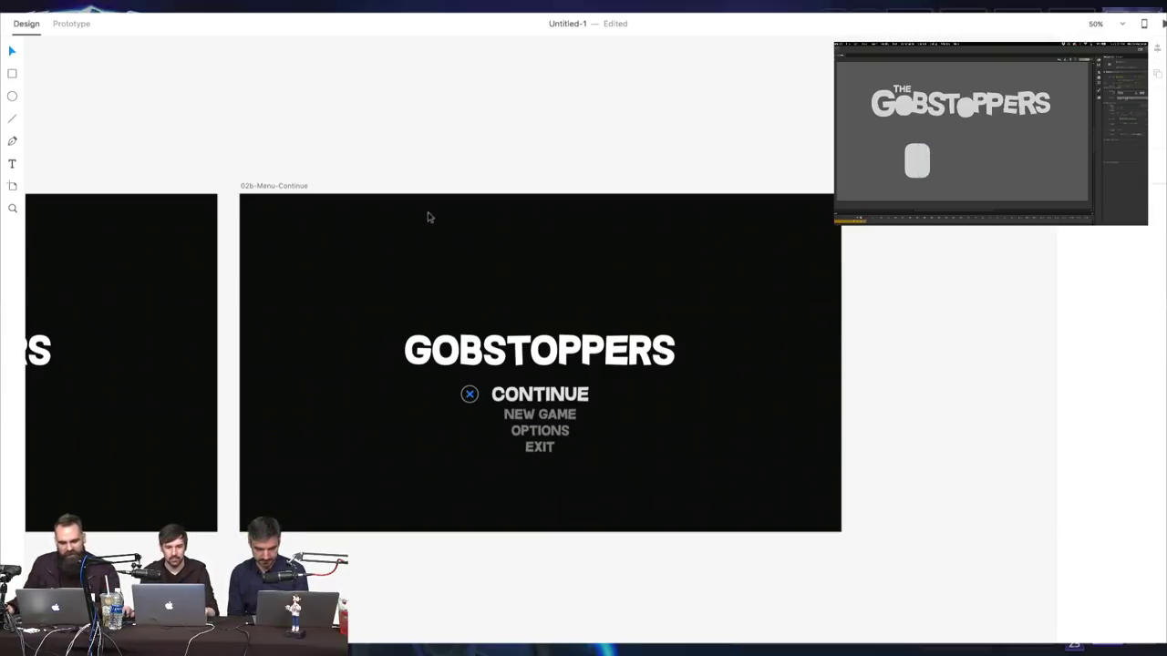
# Duplicate the 02b-Menu-Continue artboard
pyautogui.click(268, 187)
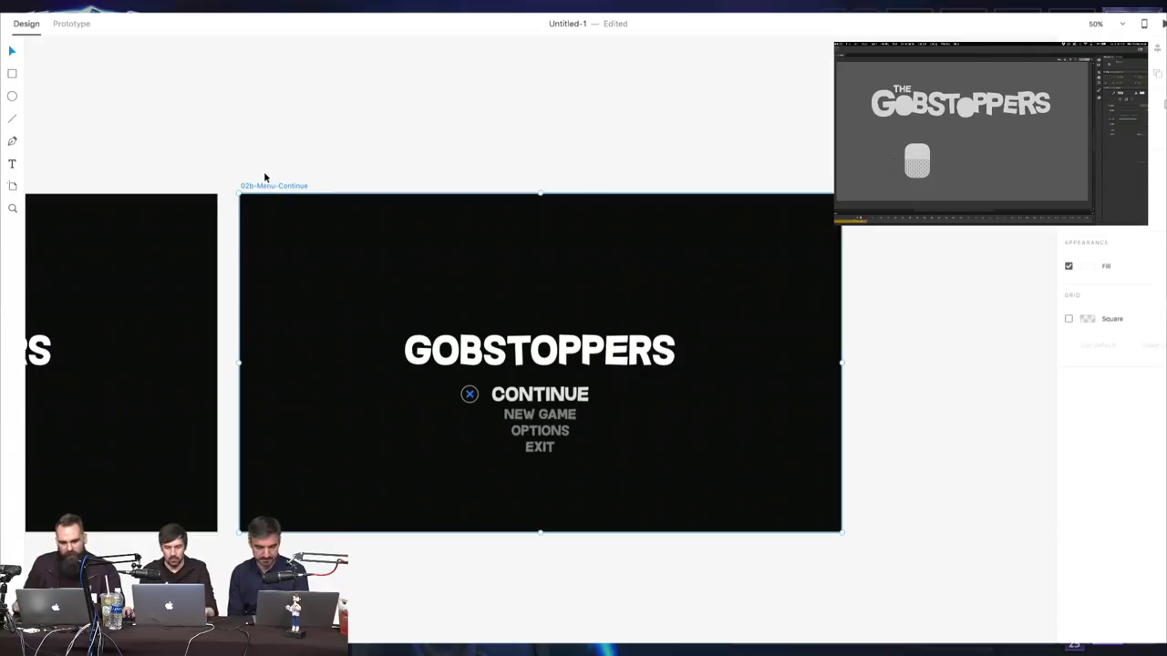
pyautogui.hscroll(-3, 297, 385)
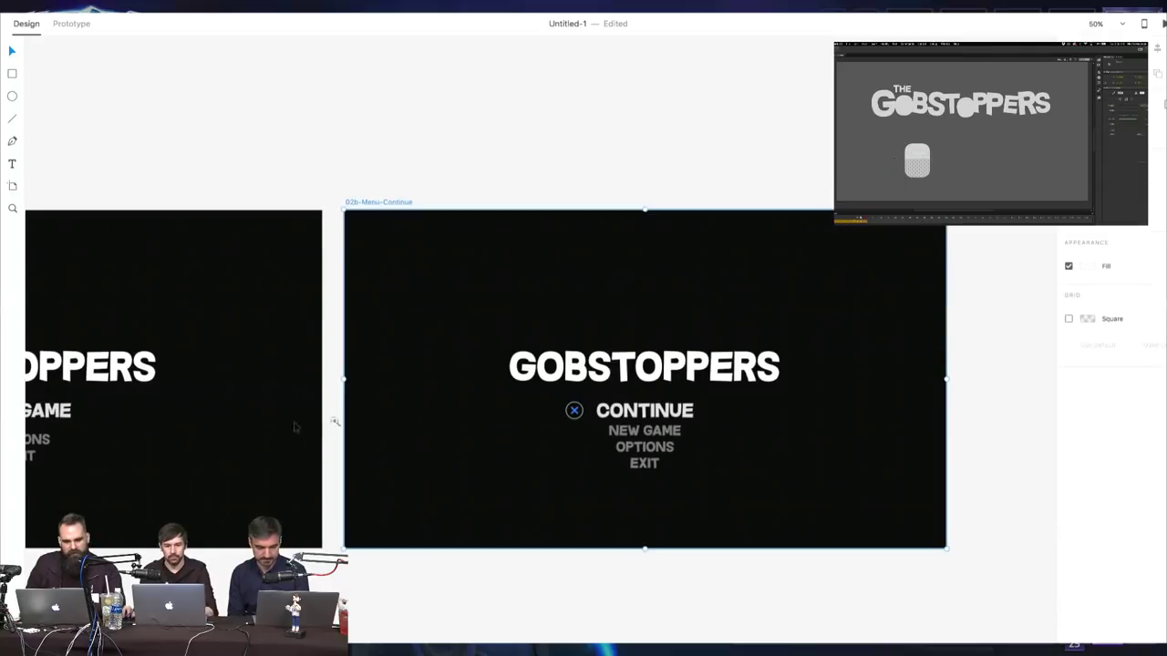
pyautogui.click(12, 209)
pyautogui.keyDown('alt'); pyautogui.click(125, 279); pyautogui.keyUp('alt')
pyautogui.hscroll(-10, 633, 369)
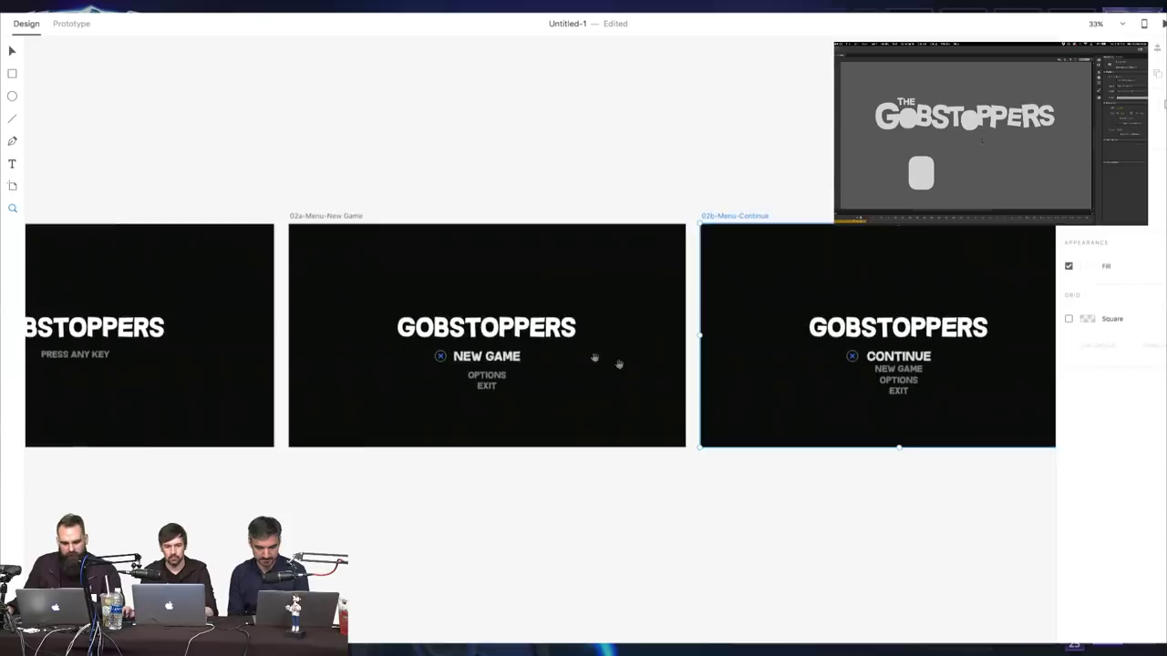
pyautogui.hscroll(-2, 634, 368)
pyautogui.keyDown('alt'); pyautogui.click(524, 378); pyautogui.keyUp('alt')
pyautogui.hscroll(-5, 541, 344)
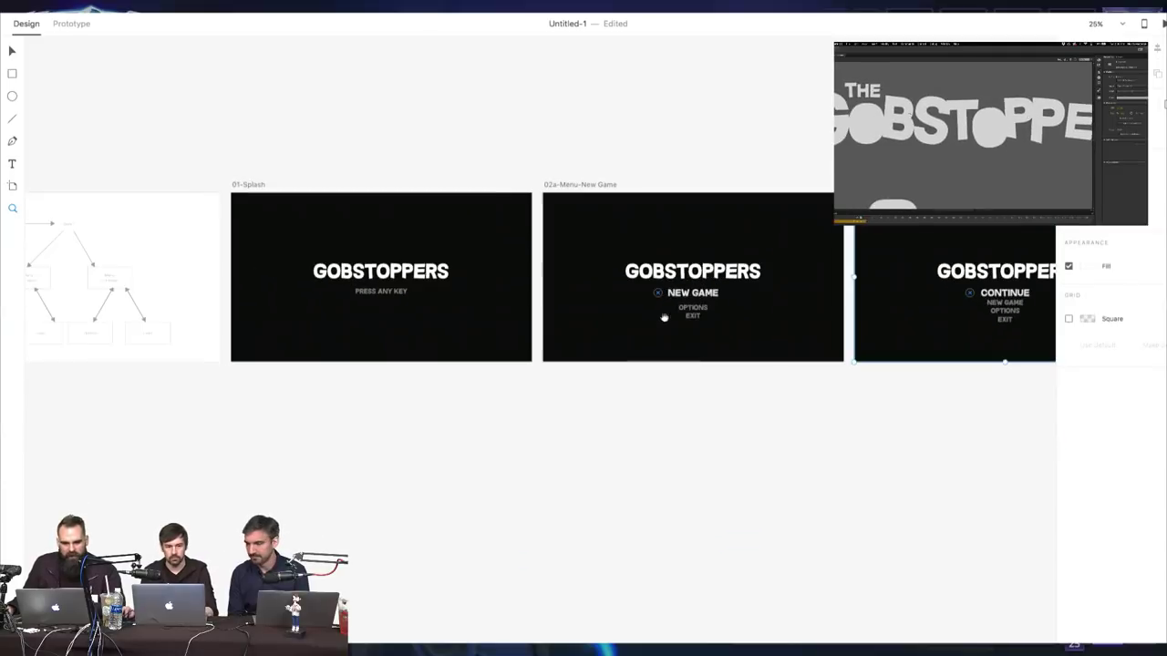
pyautogui.moveTo(666, 318); pyautogui.dragTo(665, 322)
pyautogui.press('super+d')
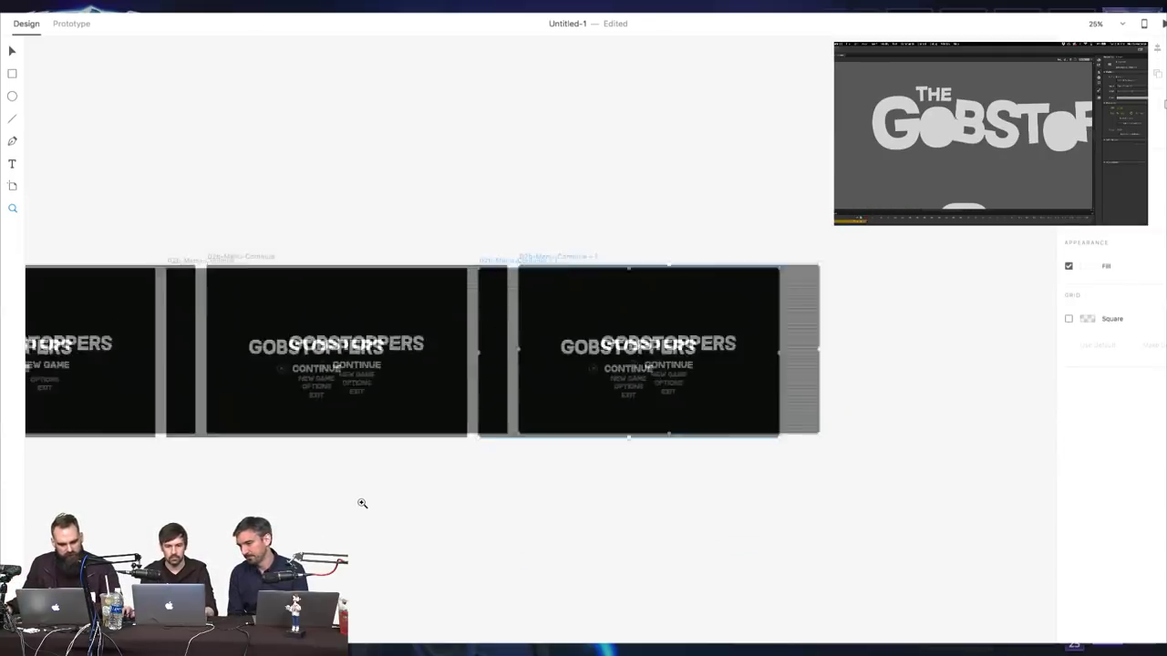
pyautogui.moveTo(459, 319); pyautogui.dragTo(808, 292)
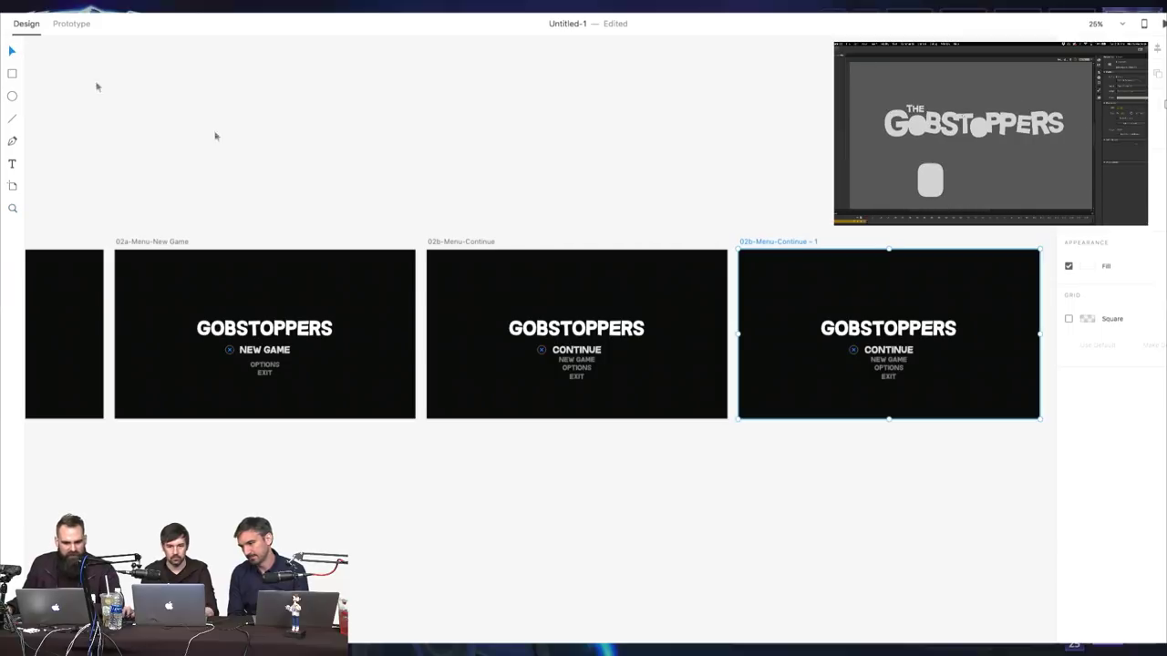
# Move the duplicated artboard directly below the 02a-Menu-New Game artboard, aligned with its edges
pyautogui.moveTo(772, 243); pyautogui.dragTo(151, 431)
pyautogui.moveTo(255, 489); pyautogui.dragTo(594, 371)
pyautogui.scroll(3, 594, 371)
pyautogui.hscroll(5, 593, 371)
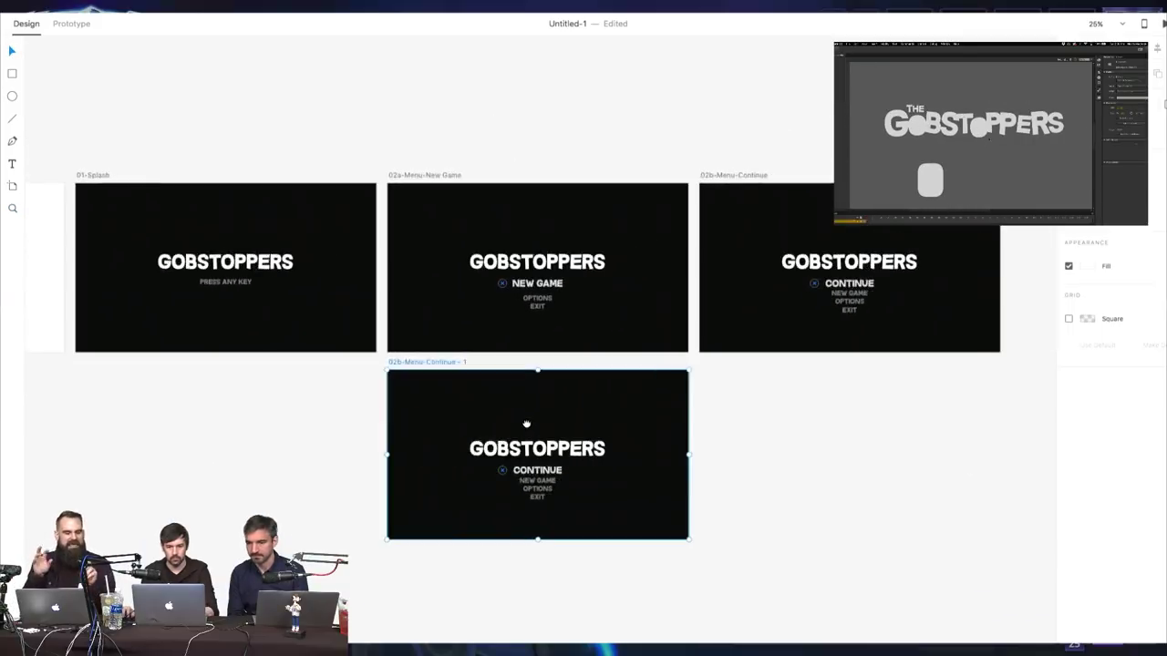
# Rename the duplicated artboard as 03-Options
pyautogui.click(299, 427)
pyautogui.hscroll(-3, 383, 422)
pyautogui.click(456, 407)
pyautogui.moveTo(516, 416); pyautogui.dragTo(251, 521)
pyautogui.moveTo(626, 328); pyautogui.dragTo(728, 218)
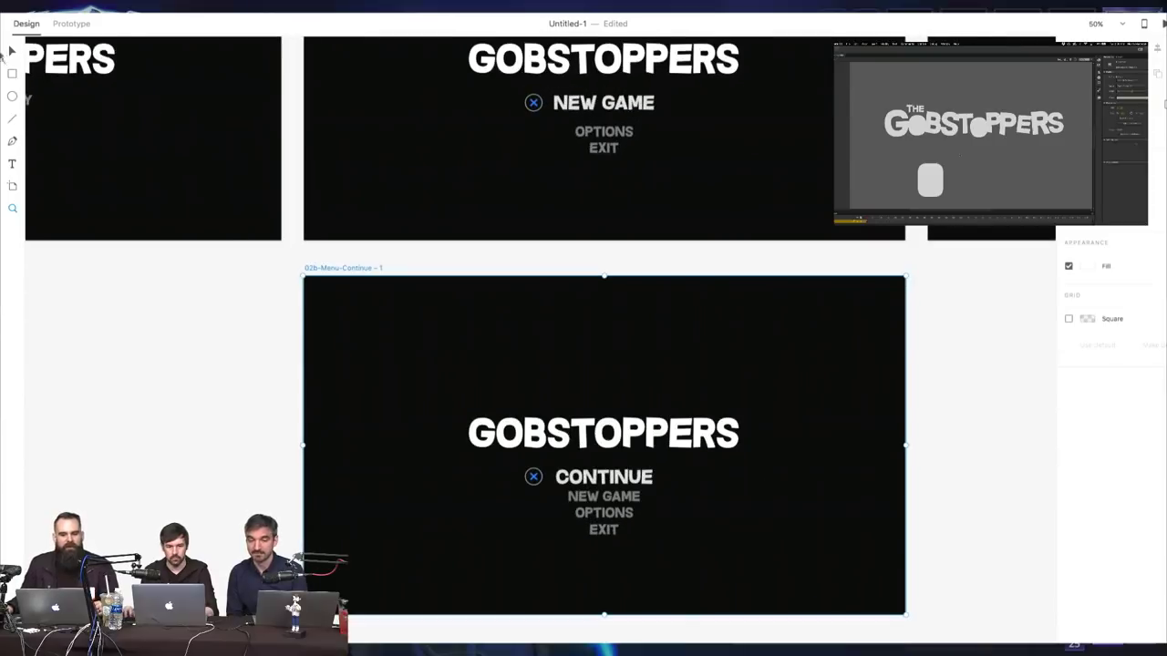
pyautogui.doubleClick(312, 271)
pyautogui.click(380, 268)
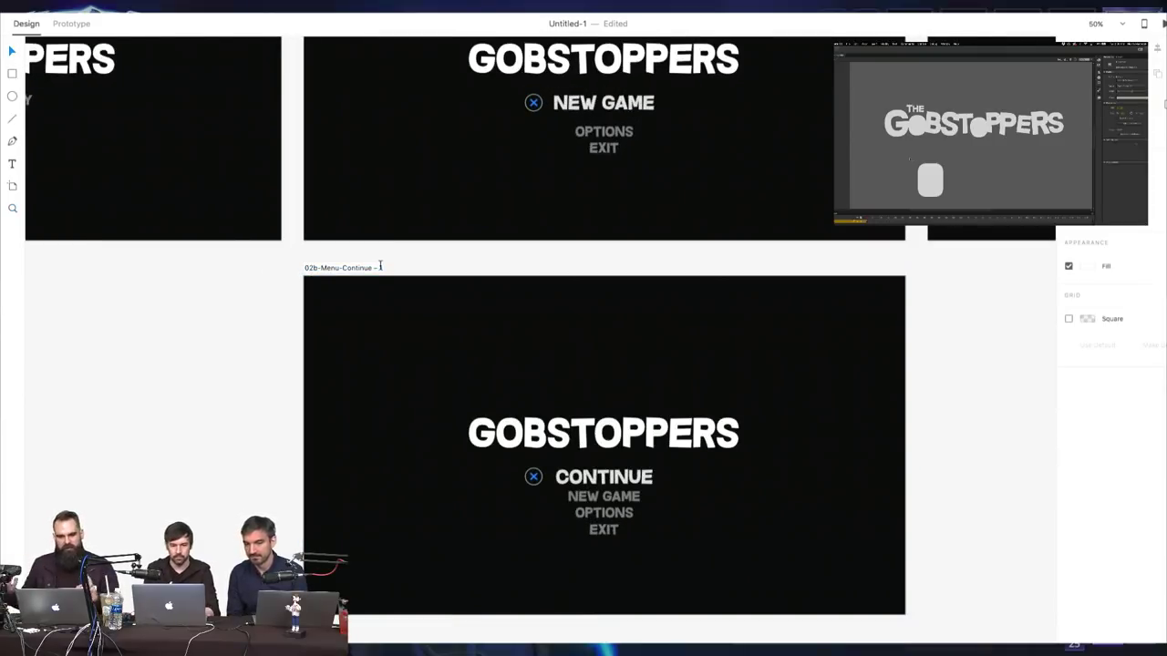
pyautogui.write('3')
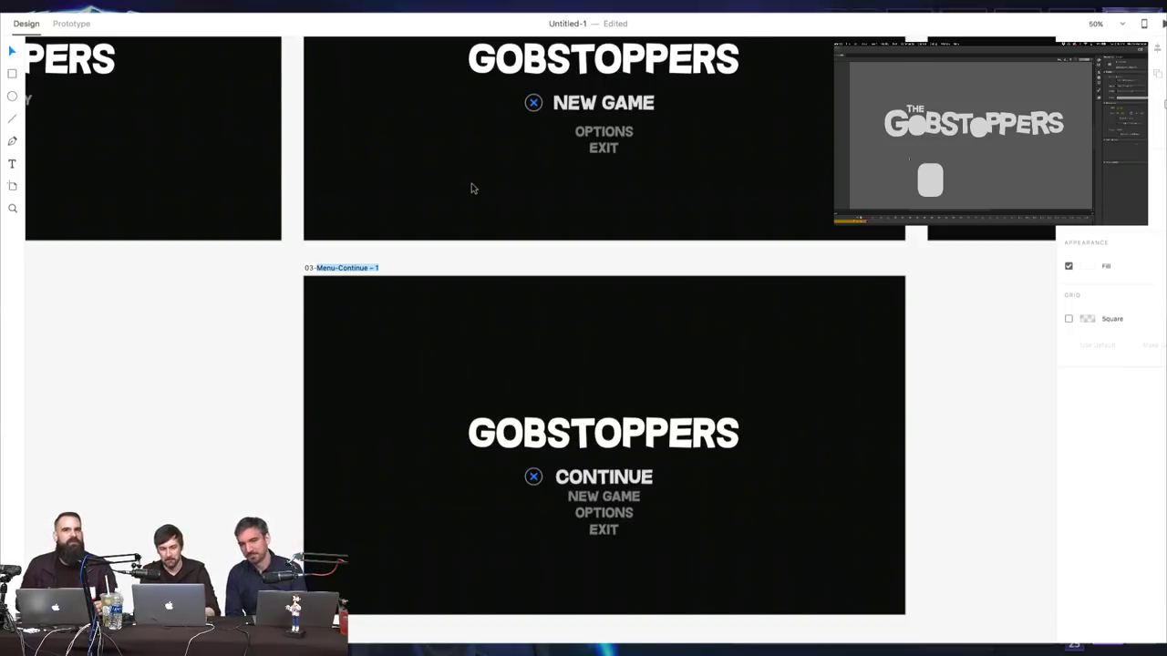
pyautogui.write('Options')
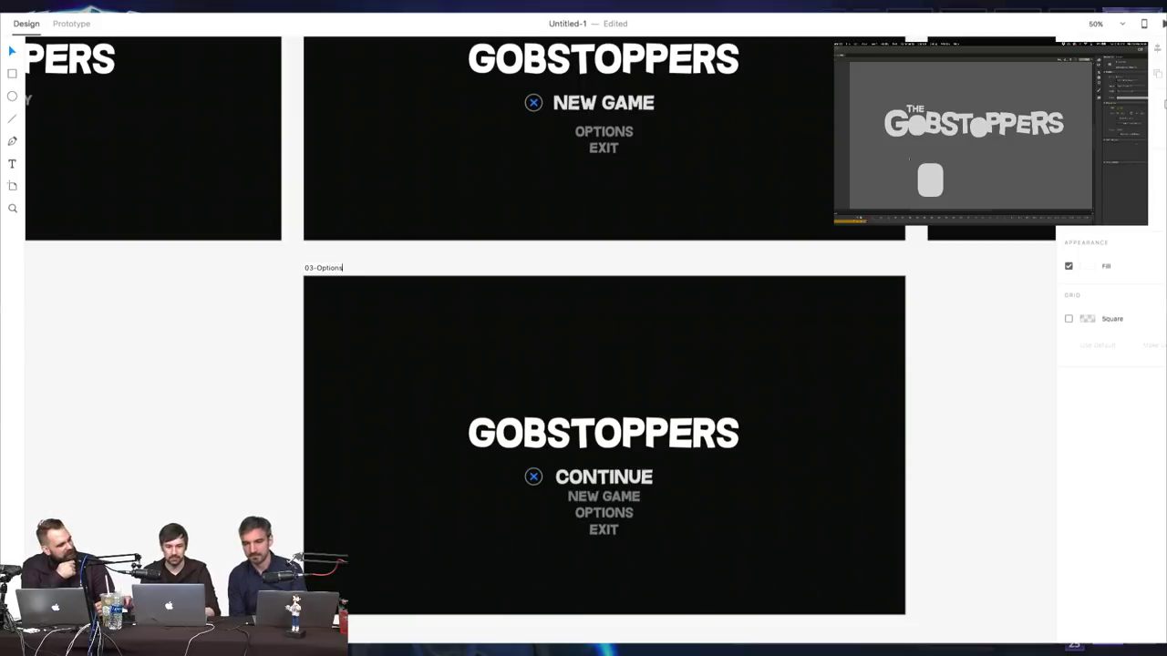
# Delete the GOBSTOPPERS title, the X button icon, CONTINUE, NEW GAME and EXIT from the 03-Options artboard
pyautogui.click(576, 439)
pyautogui.press('Delete')
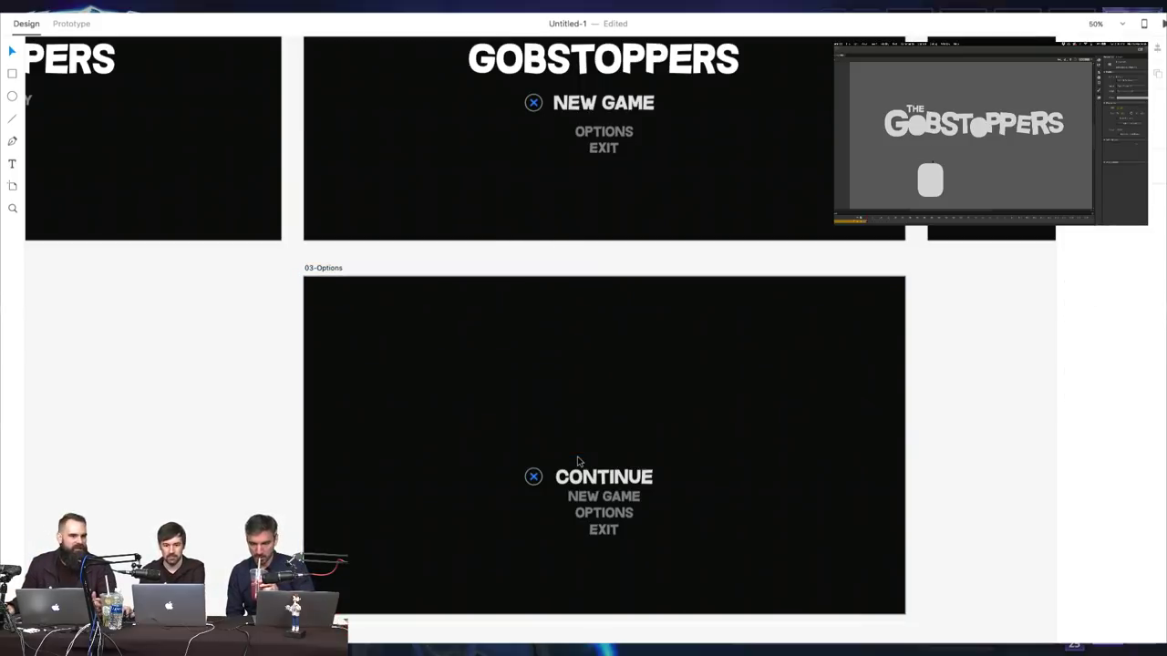
pyautogui.click(534, 478)
pyautogui.press('Delete')
pyautogui.click(589, 477)
pyautogui.press('Delete')
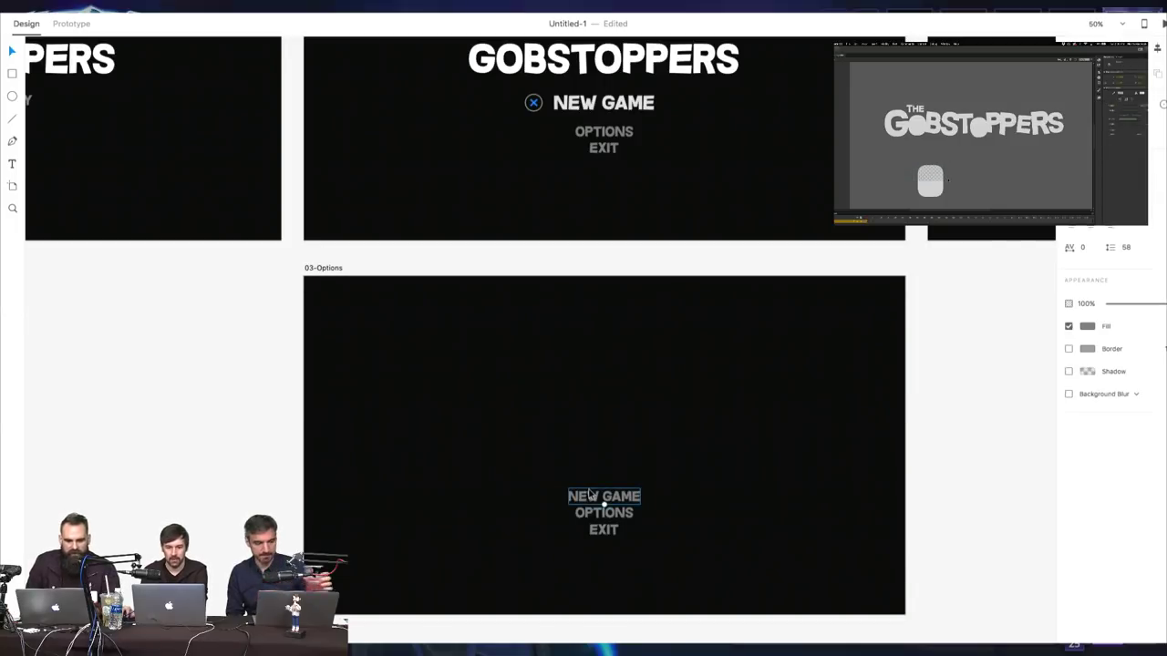
pyautogui.press('Delete')
pyautogui.click(603, 532)
pyautogui.press('Delete')
# Turn the remaining OPTIONS text into a larger white heading centered near the top of the 03-Options artboard
pyautogui.click(604, 514)
pyautogui.moveTo(604, 519); pyautogui.dragTo(604, 319)
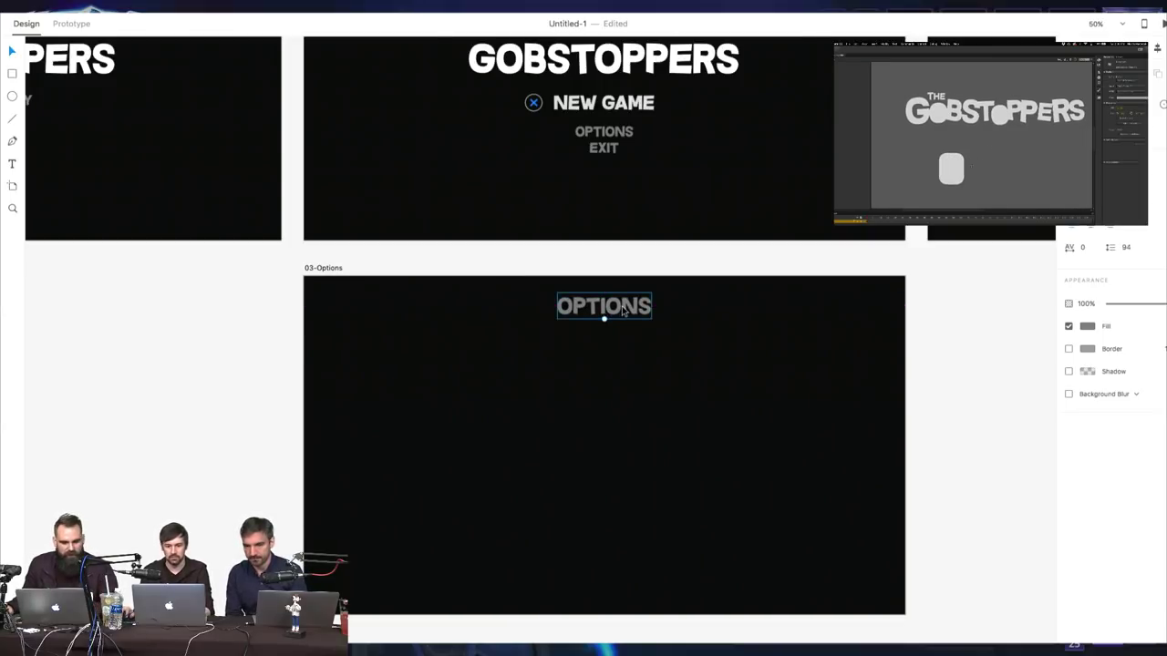
pyautogui.click(1086, 326)
pyautogui.moveTo(1019, 314); pyautogui.dragTo(914, 242)
pyautogui.click(959, 511)
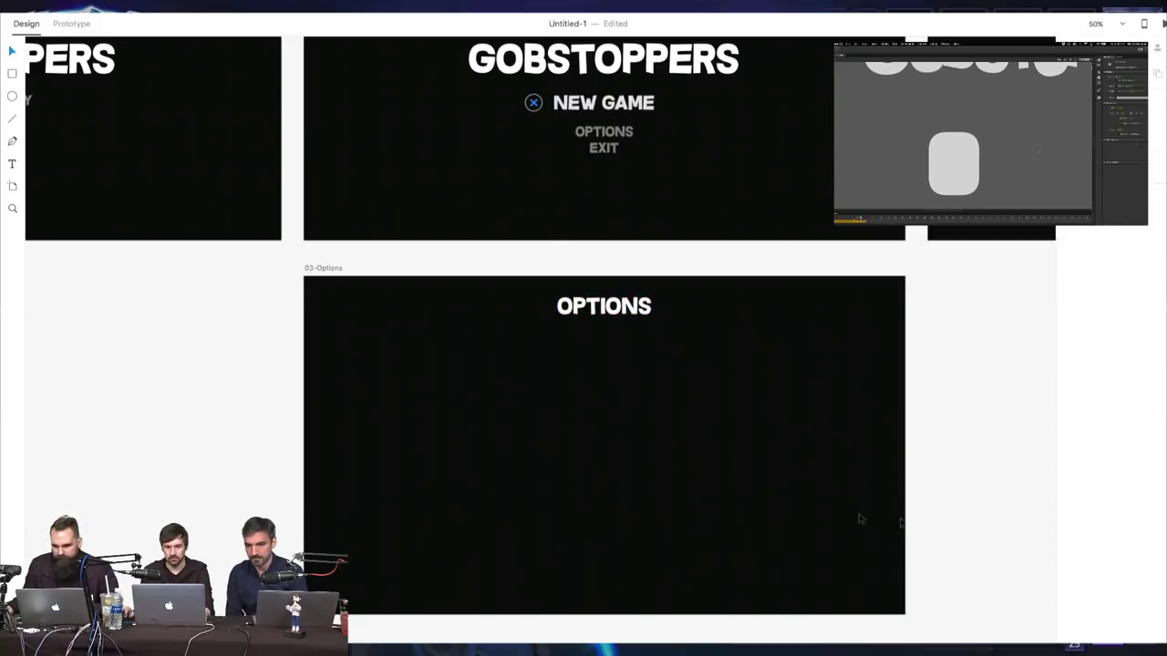
# Copy the small gray OPTIONS entry from 02a-Menu-New Game onto the 03-Options artboard, placing it left of center below the heading
pyautogui.click(604, 132)
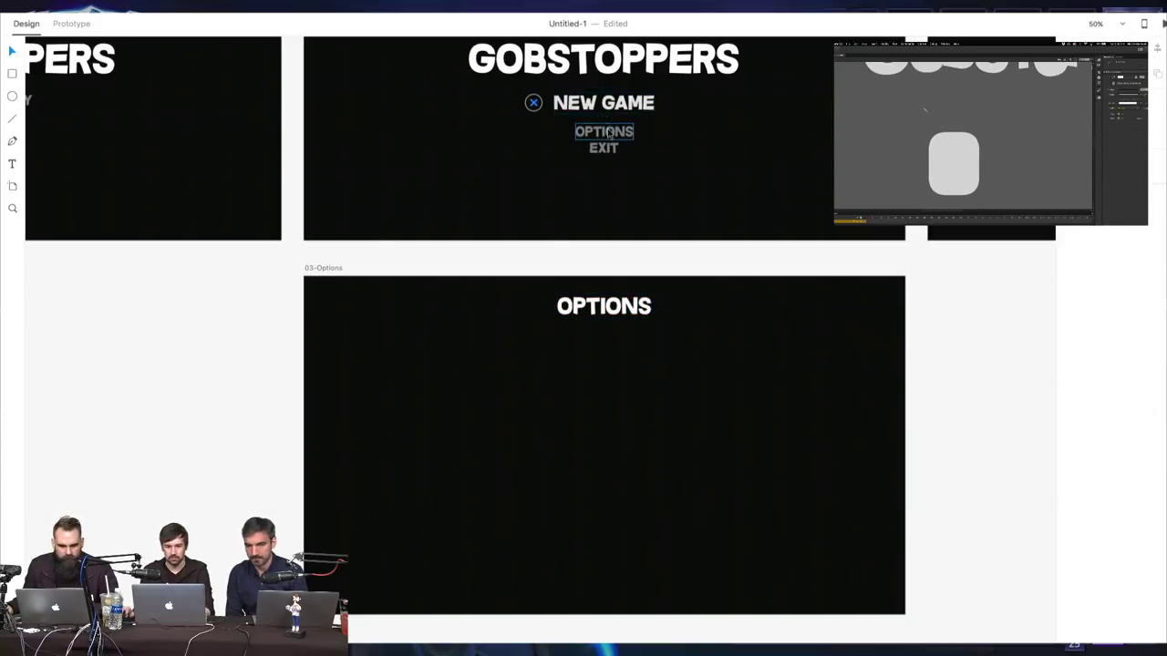
pyautogui.click(370, 293)
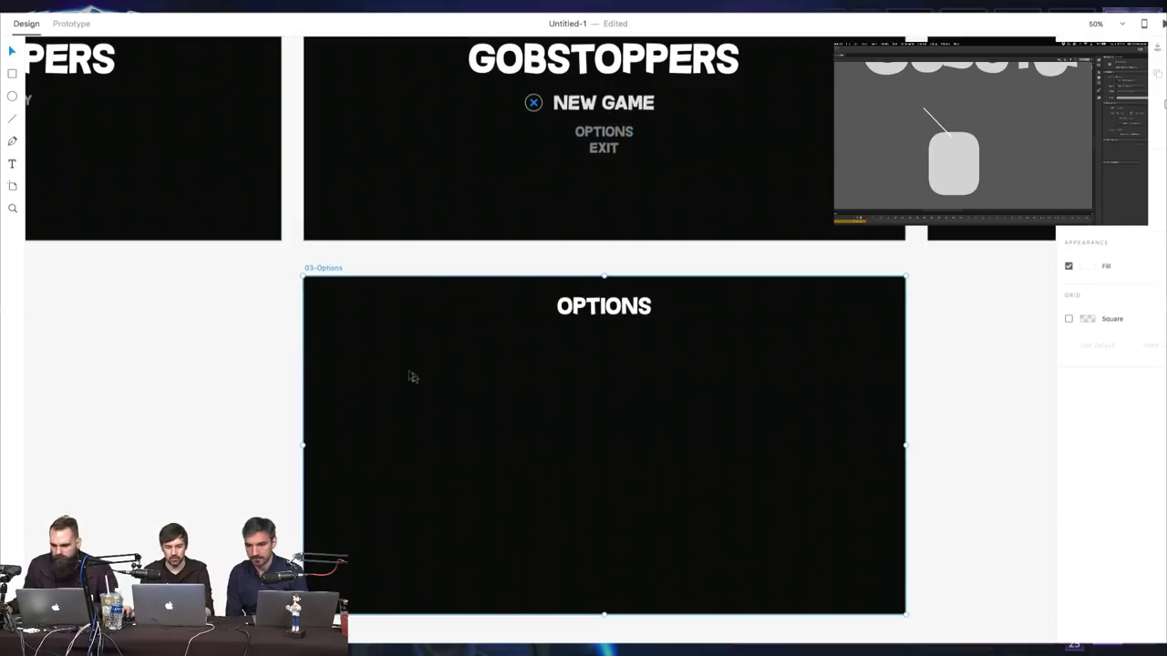
pyautogui.hotkey('ctrl', 'v')
pyautogui.moveTo(594, 507); pyautogui.dragTo(395, 388)
# Review the 00-Flow diagram and compare it with the splash and menu artboards
pyautogui.moveTo(213, 294); pyautogui.dragTo(601, 500)
pyautogui.moveTo(503, 193); pyautogui.dragTo(736, 313)
pyautogui.hscroll(-6, 687, 307)
pyautogui.scroll(1, 686, 307)
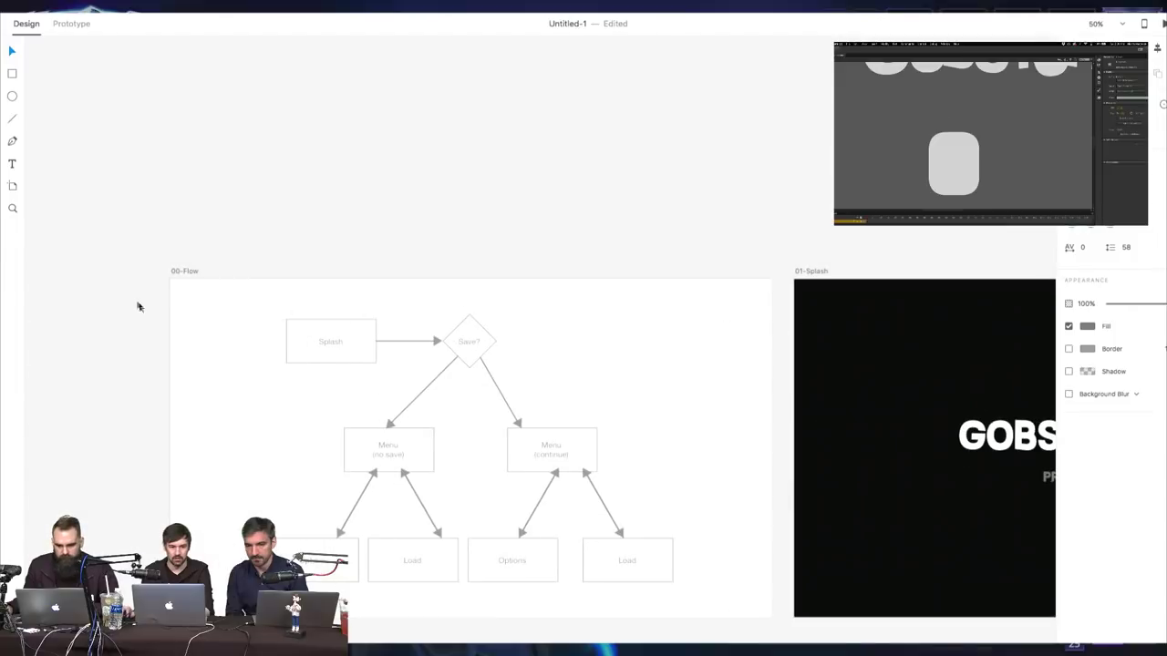
pyautogui.click(182, 272)
pyautogui.hscroll(5, 467, 254)
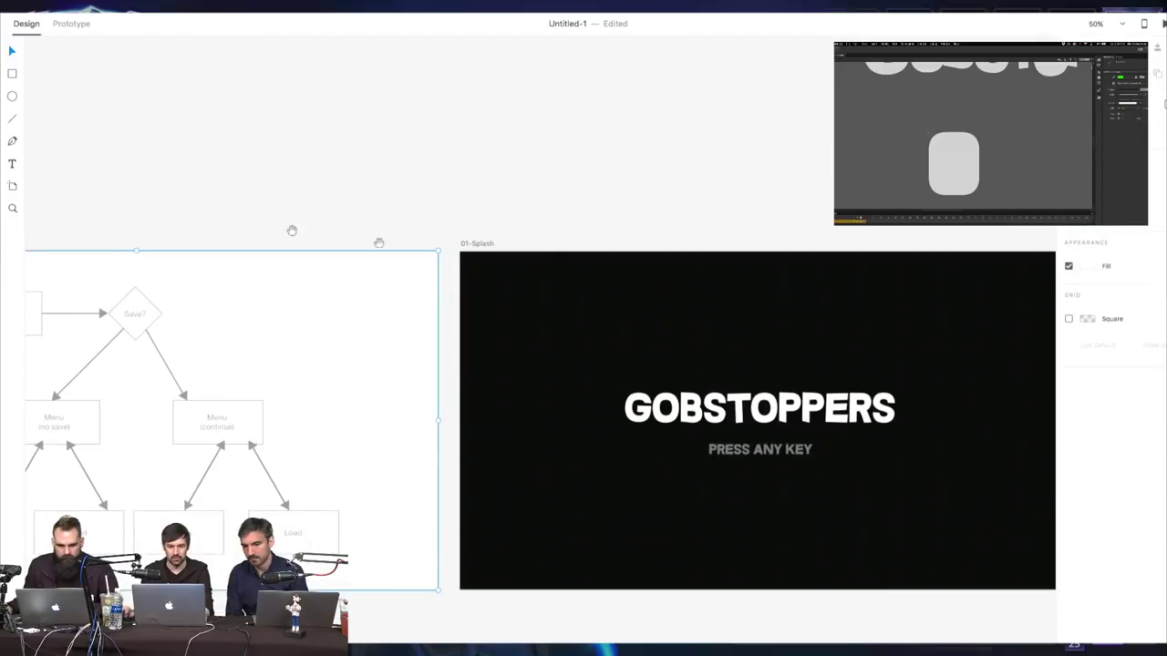
pyautogui.hscroll(10, 626, 224)
pyautogui.scroll(-1, 626, 225)
pyautogui.moveTo(601, 197); pyautogui.dragTo(410, 204)
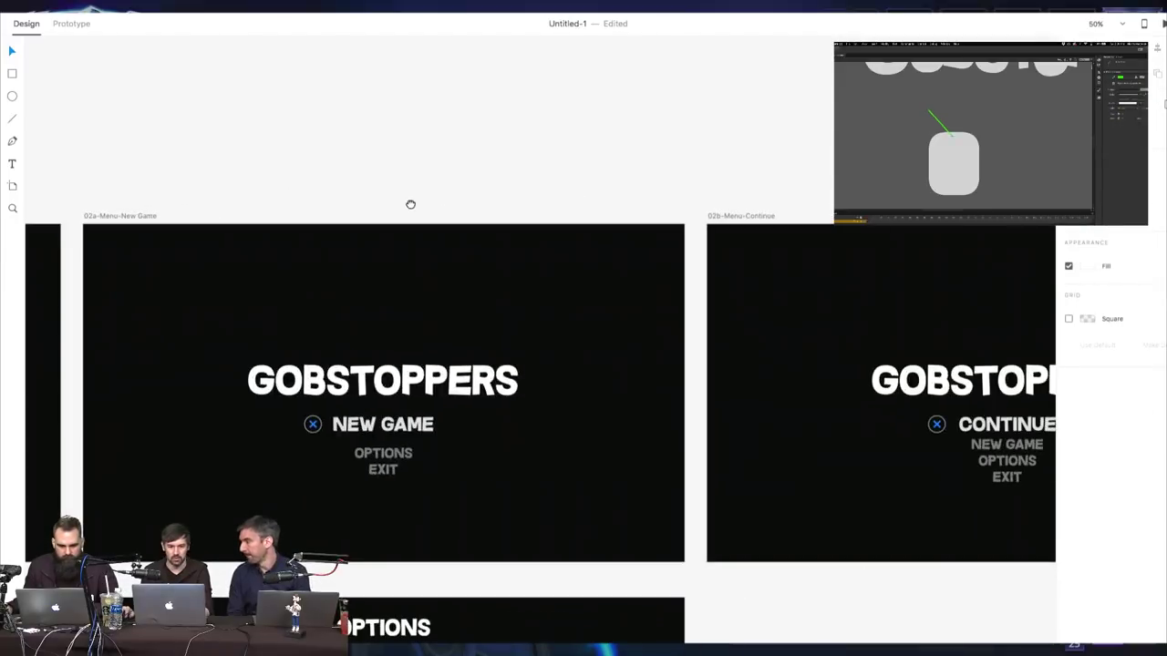
pyautogui.moveTo(721, 193); pyautogui.dragTo(495, 191)
pyautogui.moveTo(456, 274); pyautogui.dragTo(718, 305)
pyautogui.hscroll(-3, 718, 306)
pyautogui.scroll(-1, 718, 306)
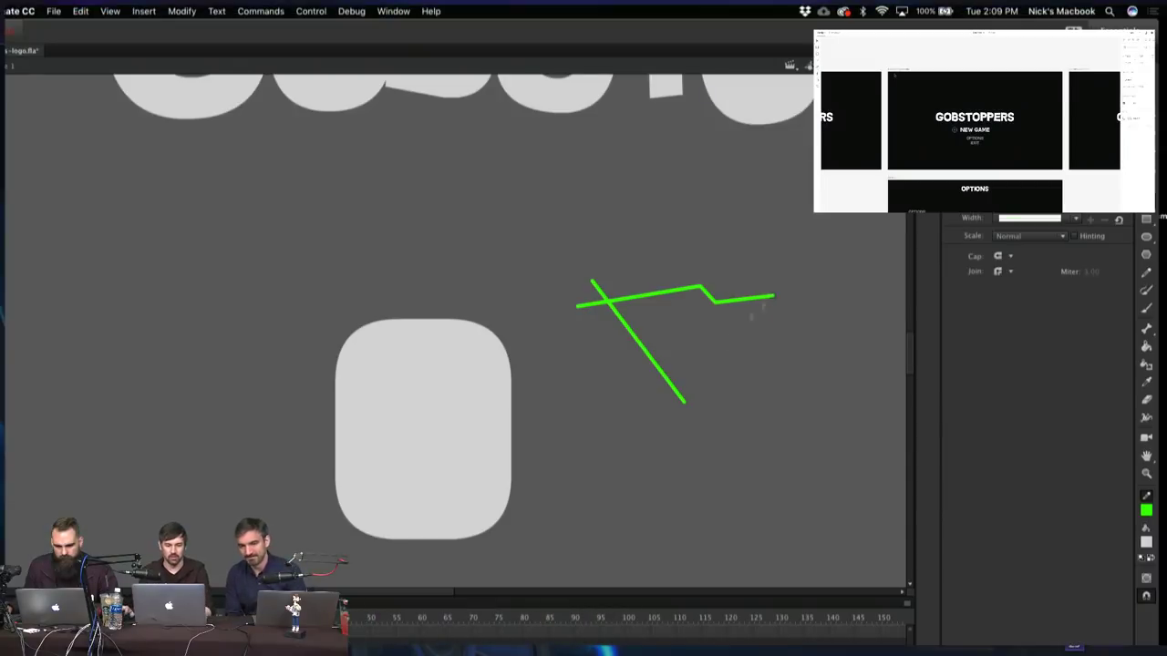
# Switch to Animate, draw the last two edges closing the green outline beside the rounded rectangle, and fill it light gray
pyautogui.moveTo(774, 297); pyautogui.dragTo(558, 276)
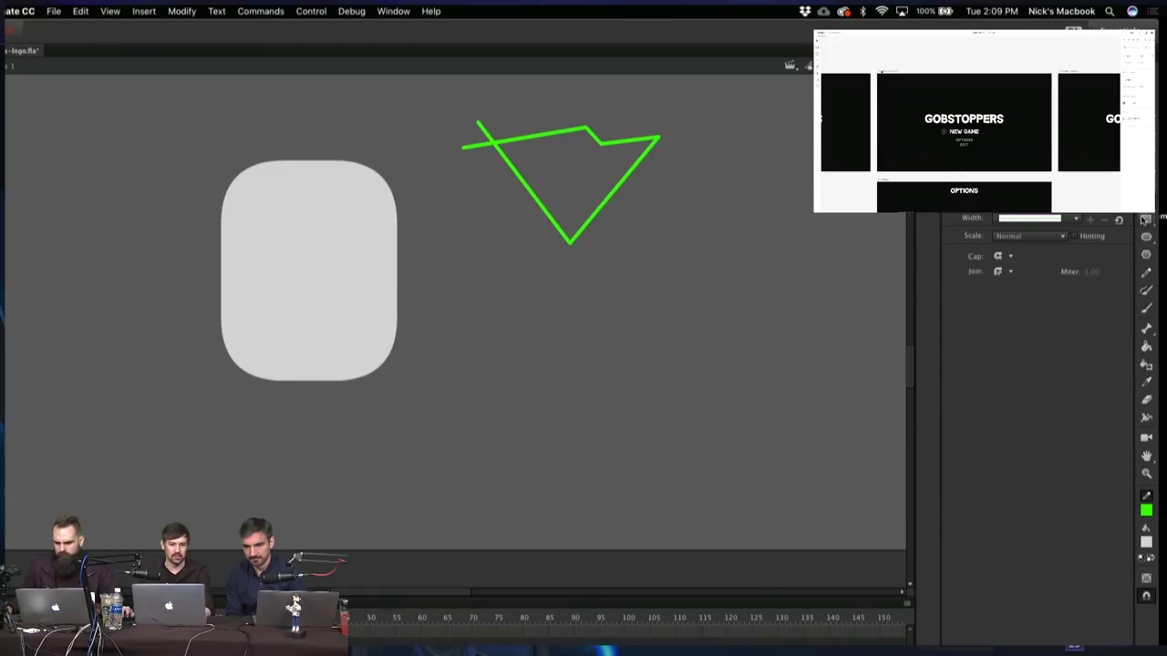
pyautogui.click(1146, 346)
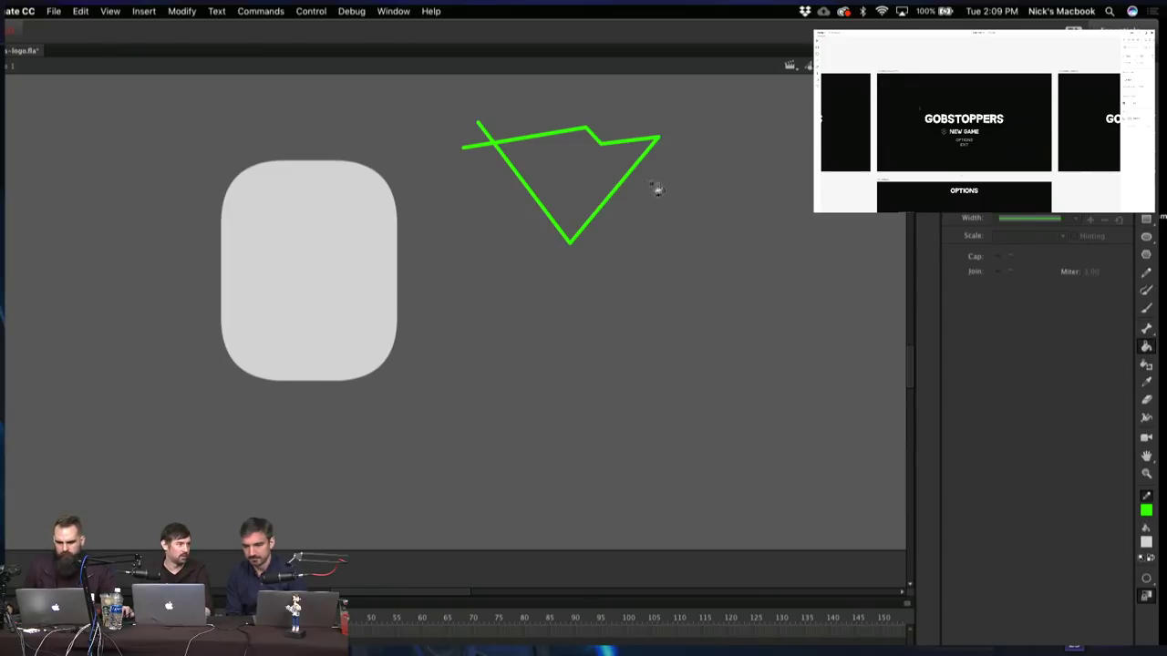
pyautogui.click(600, 171)
pyautogui.click(593, 136)
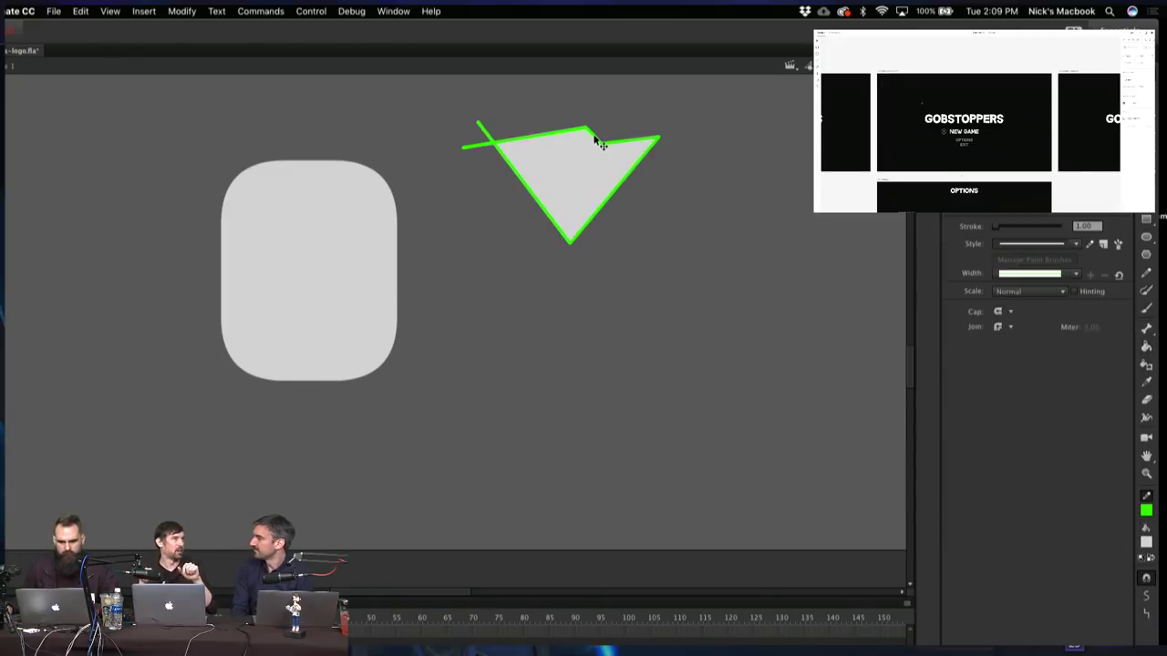
# Delete the green outline around the filled gray shape and place the shape as a wrapper end on the rounded rectangle's top edge
pyautogui.press('Delete')
pyautogui.click(575, 187)
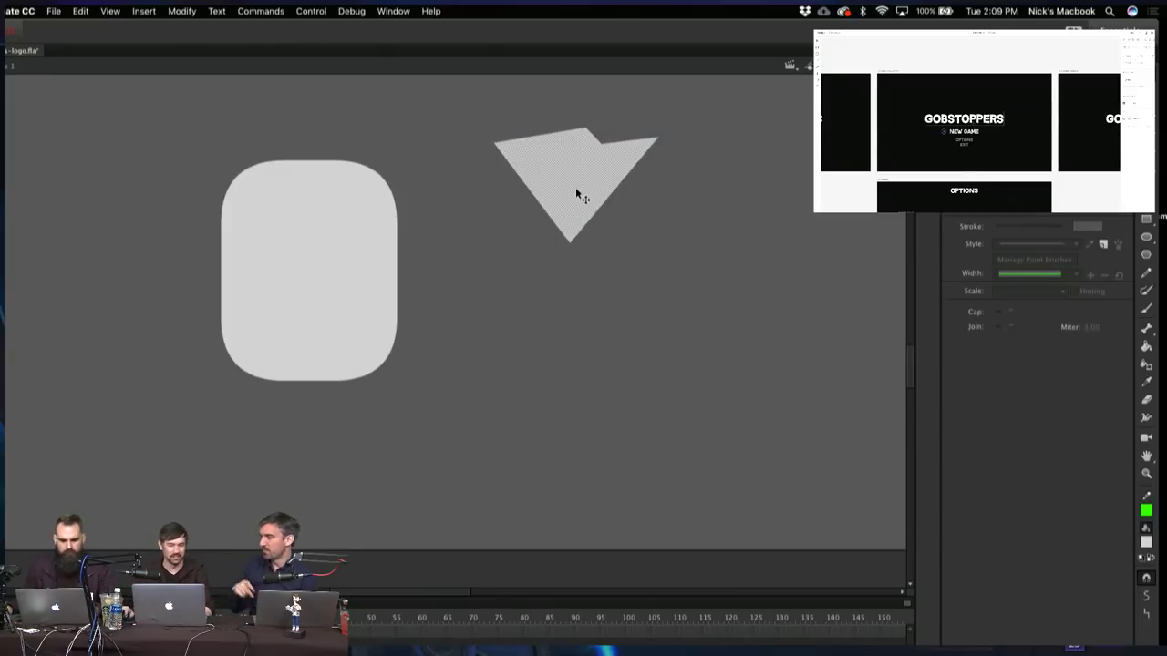
pyautogui.moveTo(573, 185); pyautogui.dragTo(320, 130)
pyautogui.moveTo(450, 176); pyautogui.dragTo(563, 381)
pyautogui.click(469, 338)
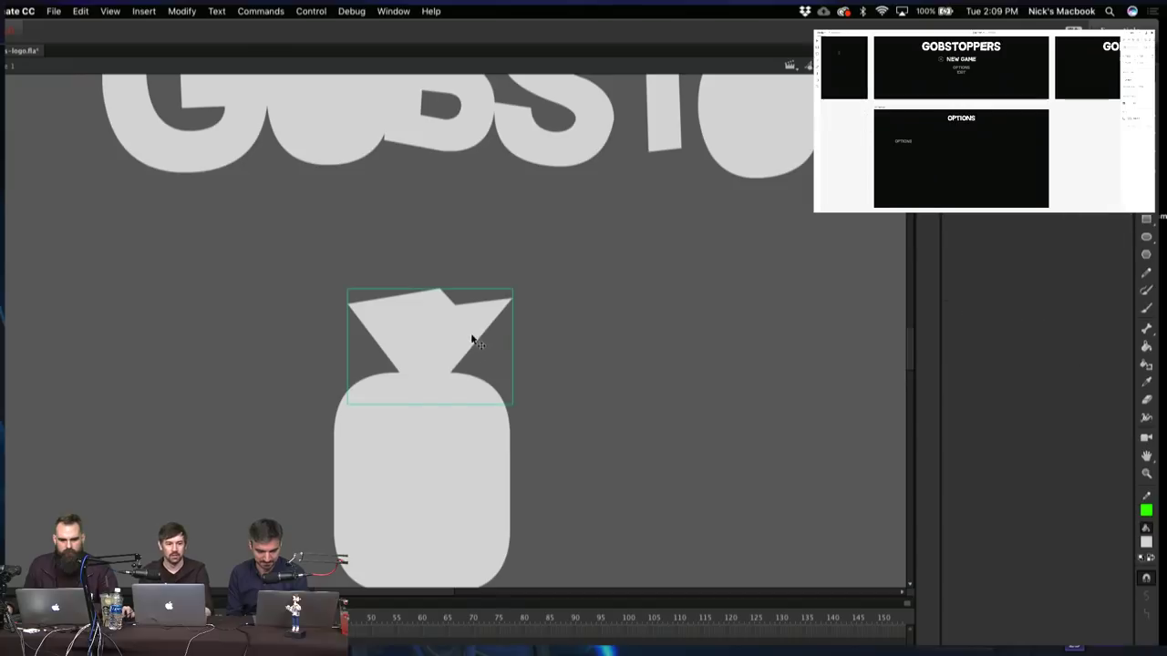
pyautogui.moveTo(447, 334); pyautogui.dragTo(443, 338)
pyautogui.click(644, 365)
pyautogui.moveTo(643, 365); pyautogui.dragTo(502, 328)
# Draw four crossing green lines beside the candy, fill the enclosed quadrilateral light gray, and delete the lines
pyautogui.press('n')
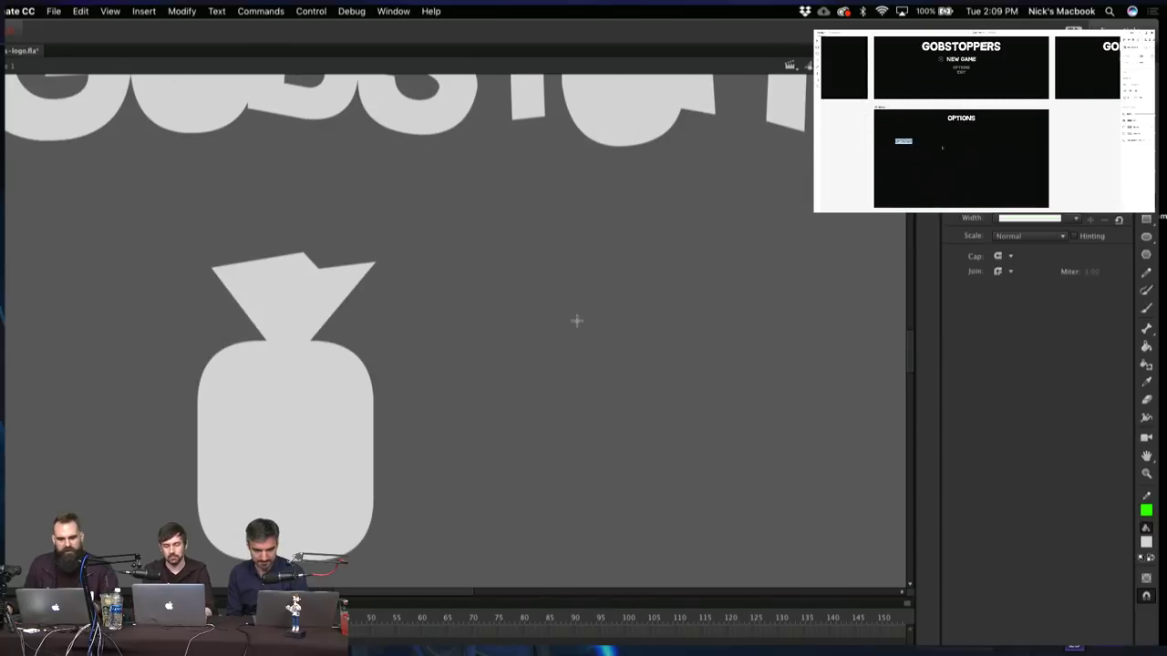
pyautogui.moveTo(517, 238); pyautogui.dragTo(545, 387)
pyautogui.moveTo(475, 320); pyautogui.dragTo(638, 233)
pyautogui.moveTo(593, 201); pyautogui.dragTo(681, 410)
pyautogui.moveTo(726, 306); pyautogui.dragTo(386, 372)
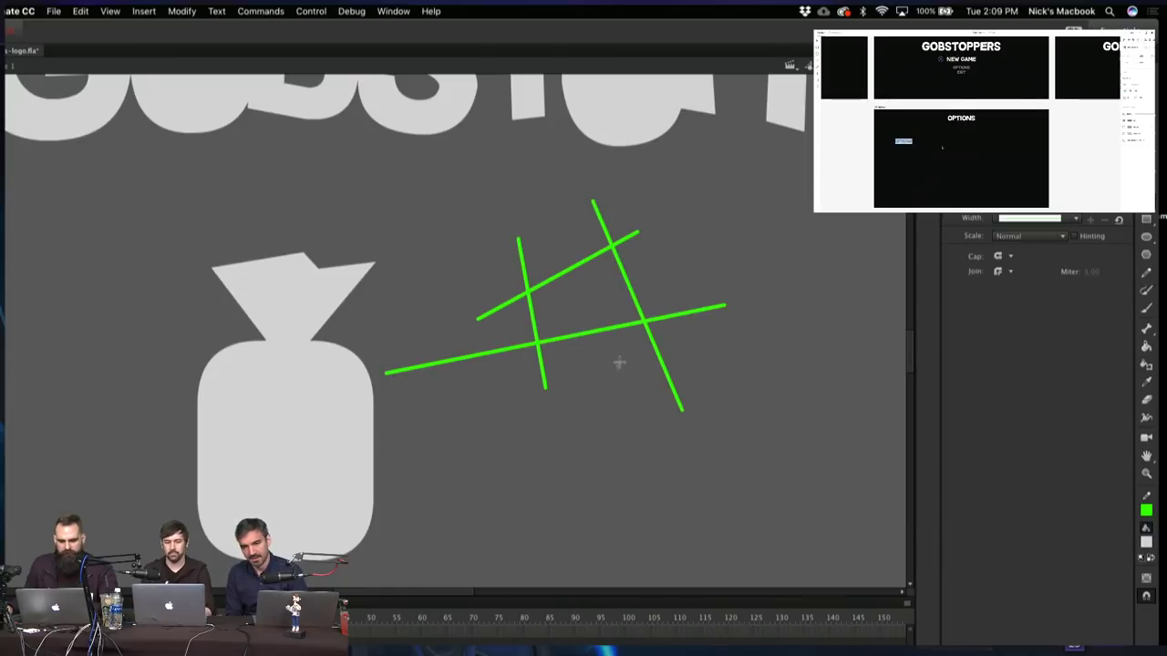
pyautogui.press('k')
pyautogui.click(626, 302)
pyautogui.press('v')
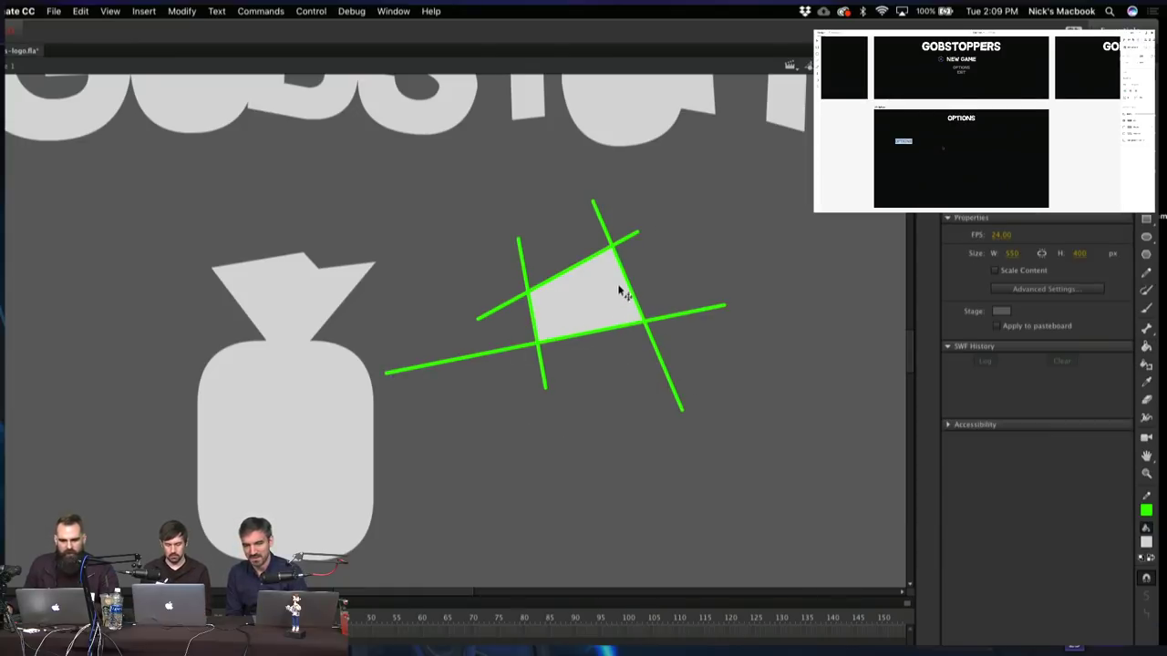
pyautogui.doubleClick(620, 265)
pyautogui.press('Delete')
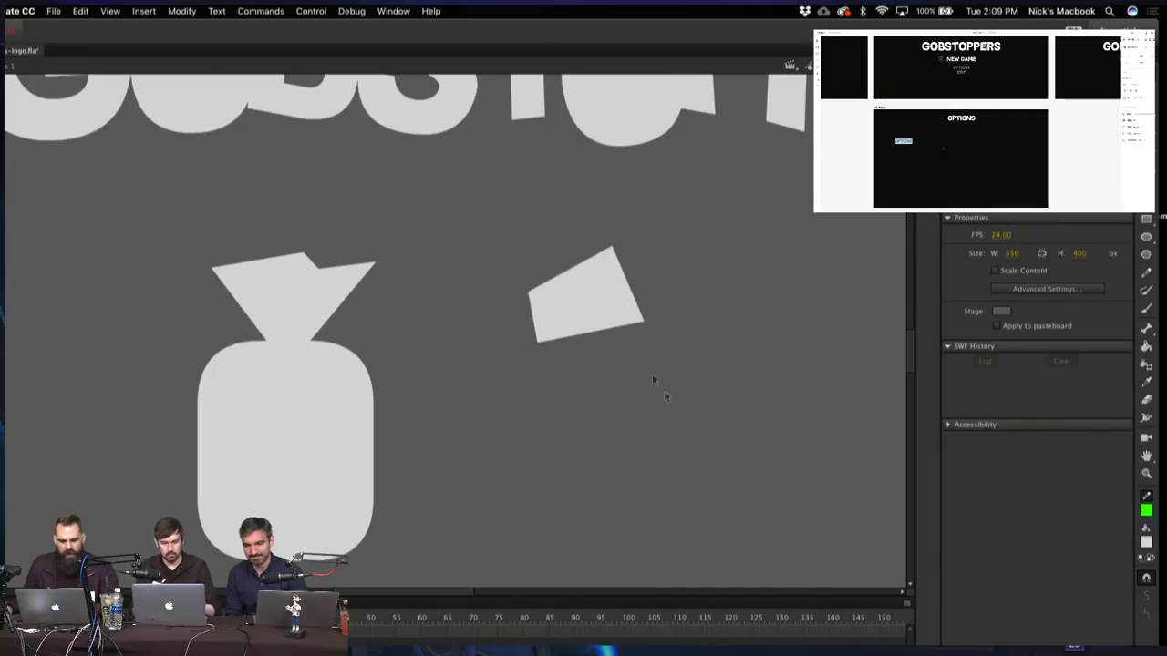
# Draw three more sets of four crossing green lines in a row below the loose quadrilateral
pyautogui.press('n')
pyautogui.moveTo(753, 325); pyautogui.dragTo(780, 485)
pyautogui.moveTo(793, 294); pyautogui.dragTo(833, 526)
pyautogui.moveTo(731, 415); pyautogui.dragTo(827, 345)
pyautogui.moveTo(765, 461); pyautogui.dragTo(834, 431)
pyautogui.moveTo(525, 394); pyautogui.dragTo(584, 517)
pyautogui.moveTo(602, 390); pyautogui.dragTo(620, 499)
pyautogui.moveTo(534, 438); pyautogui.dragTo(648, 420)
pyautogui.moveTo(553, 488); pyautogui.dragTo(651, 461)
pyautogui.moveTo(428, 340); pyautogui.dragTo(421, 494)
pyautogui.moveTo(474, 353); pyautogui.dragTo(468, 498)
pyautogui.moveTo(404, 386); pyautogui.dragTo(498, 403)
pyautogui.moveTo(407, 435); pyautogui.dragTo(502, 448)
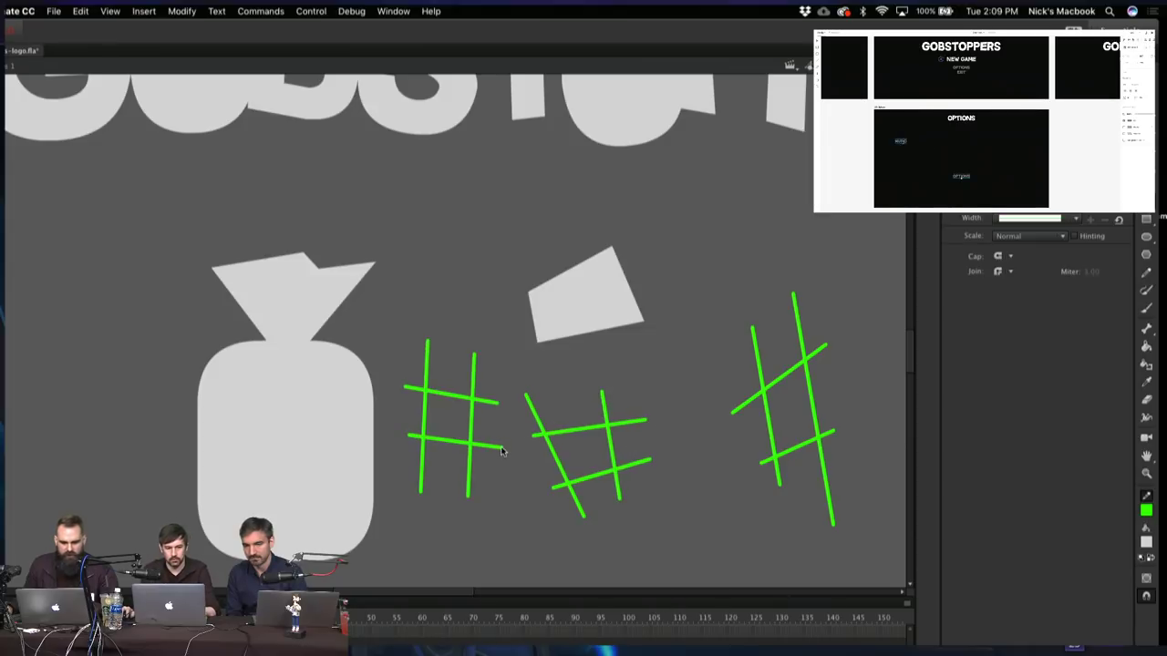
# Fill the three enclosed areas light gray, link the line sets with two long strokes, and delete all the green lines
pyautogui.click(451, 417)
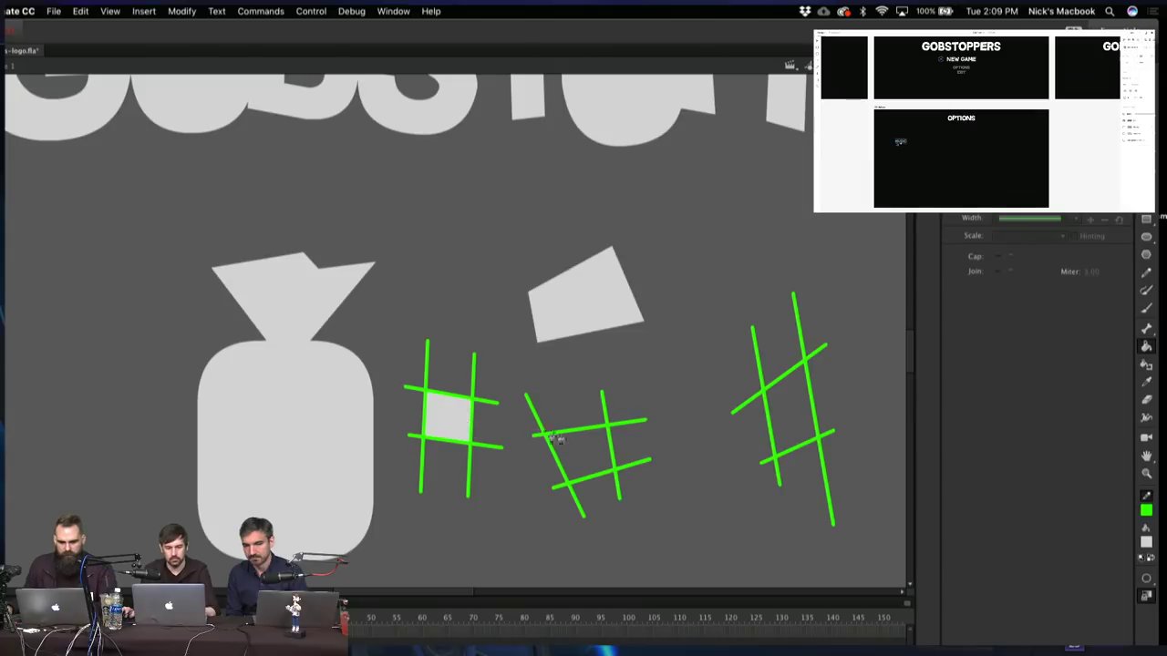
pyautogui.click(578, 449)
pyautogui.click(777, 405)
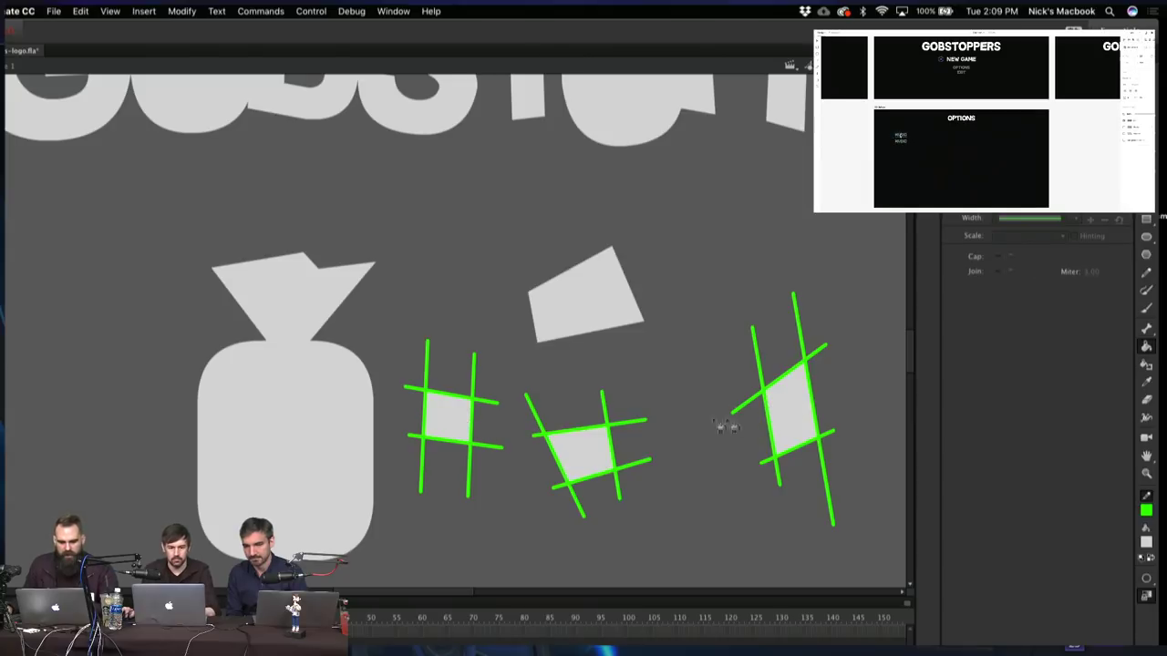
pyautogui.press('n')
pyautogui.moveTo(408, 406)
pyautogui.mouseDown()
pyautogui.moveTo(550, 447)
pyautogui.moveTo(724, 465)
pyautogui.mouseUp()
pyautogui.moveTo(584, 483)
pyautogui.mouseDown()
pyautogui.moveTo(866, 348)
pyautogui.moveTo(860, 356)
pyautogui.mouseUp()
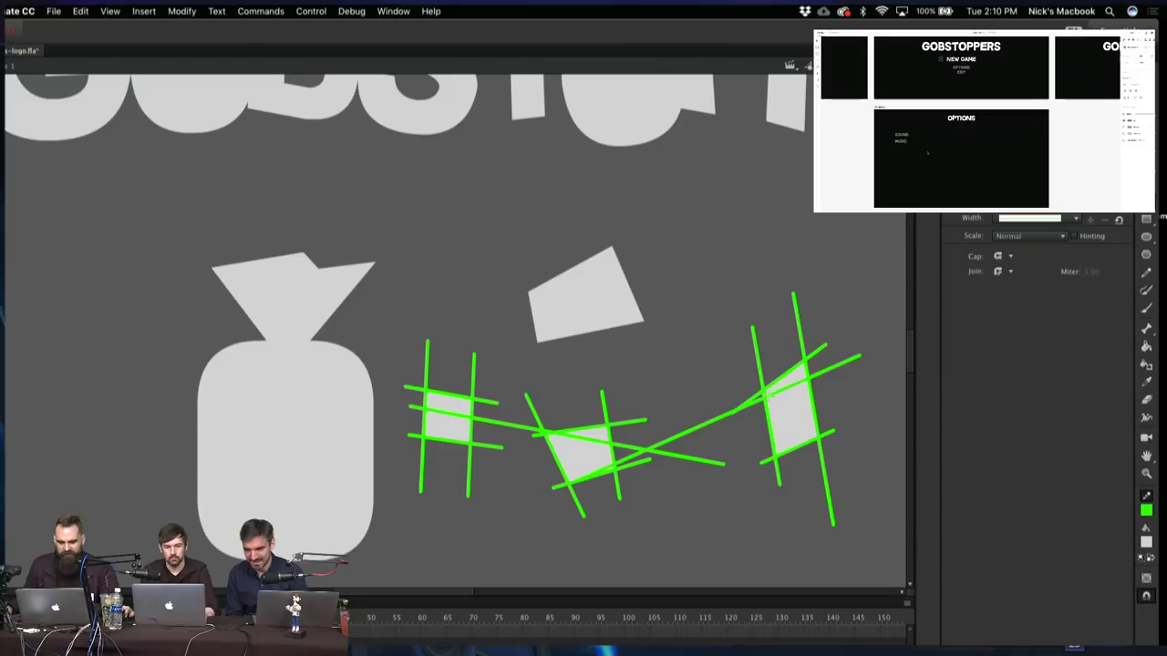
pyautogui.doubleClick(751, 404)
pyautogui.press('Delete')
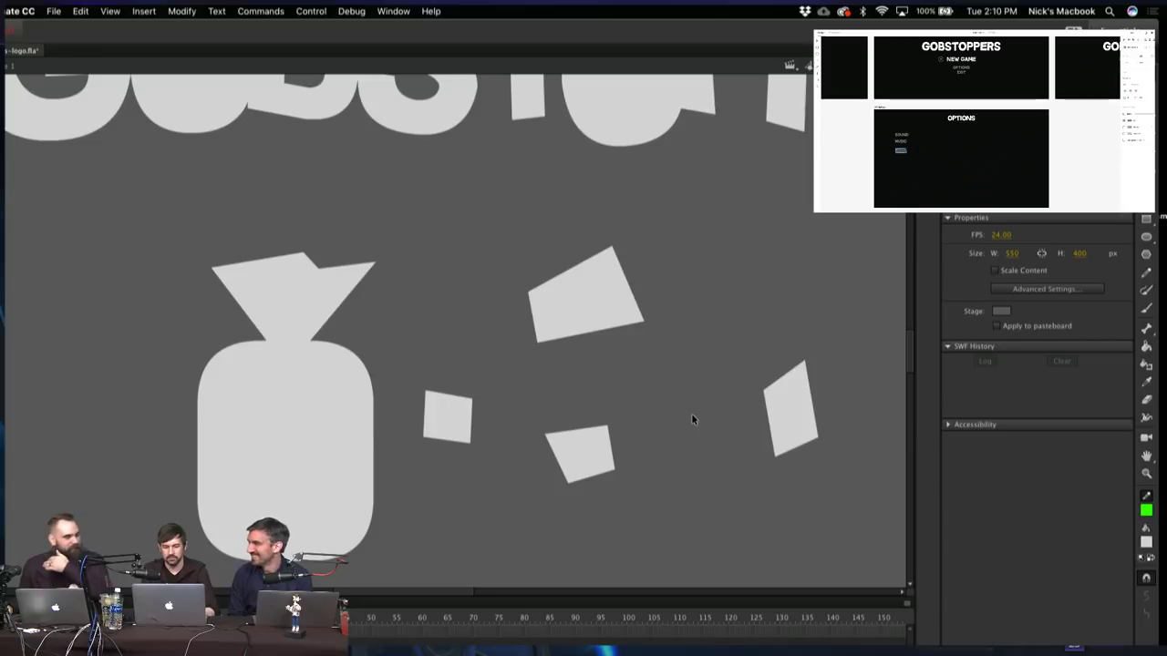
# Delete the three small gray shapes and the larger quadrilateral beside the candy
pyautogui.click(458, 410)
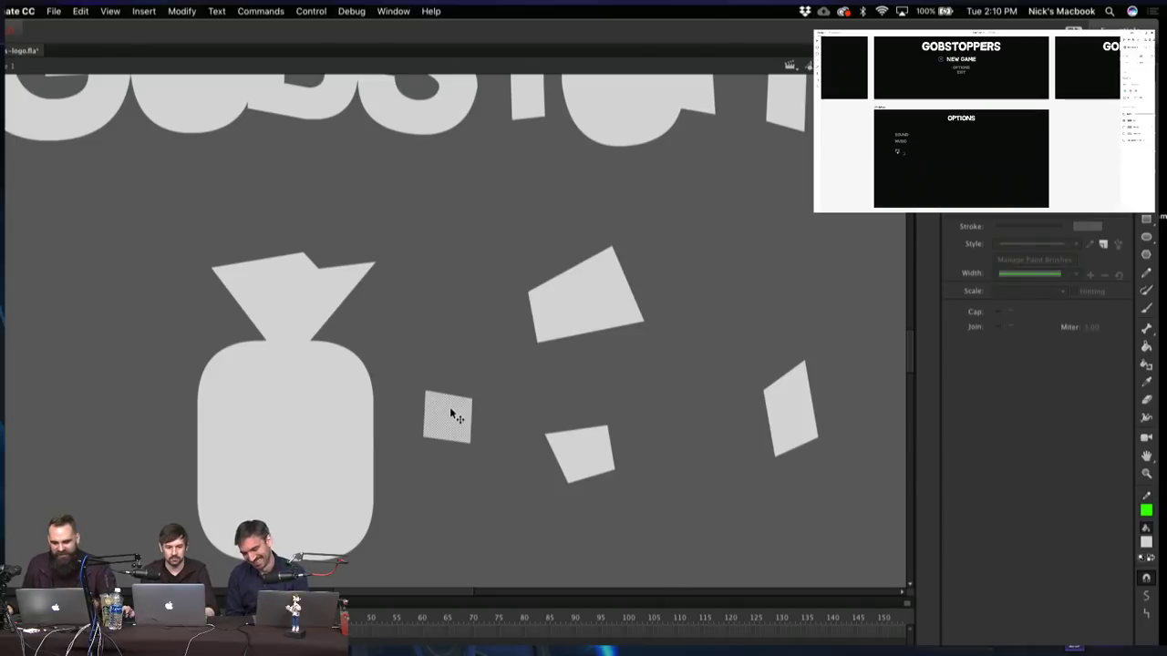
pyautogui.press('Delete')
pyautogui.click(583, 450)
pyautogui.press('Delete')
pyautogui.click(798, 437)
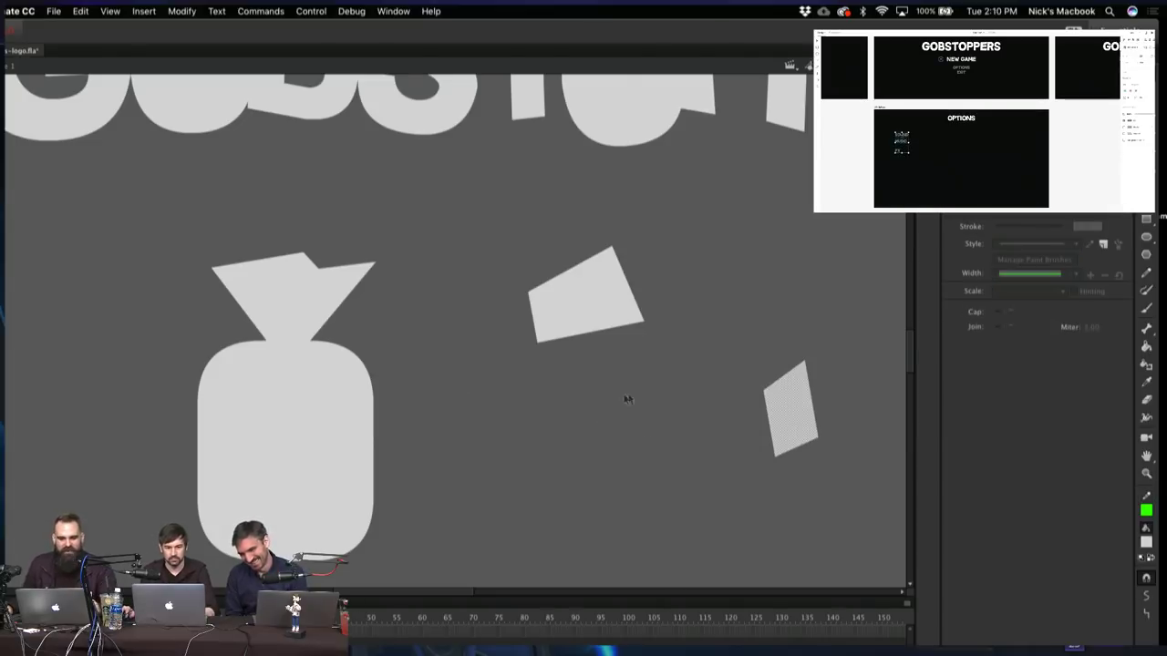
pyautogui.press('Delete')
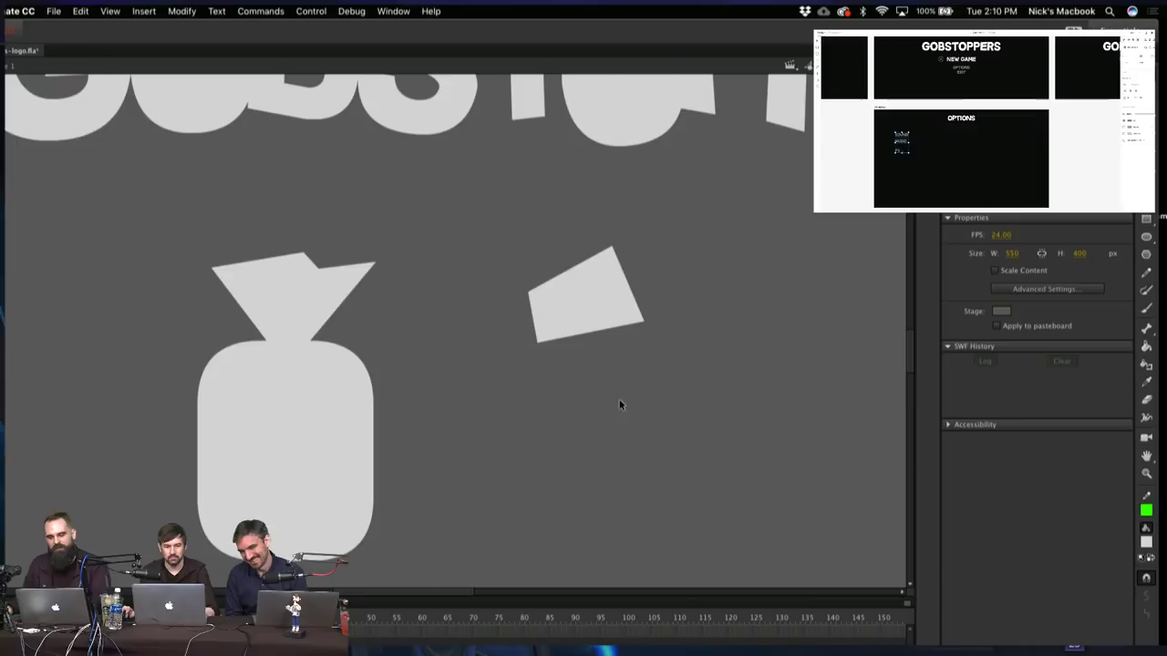
pyautogui.click(551, 300)
pyautogui.press('Delete')
# Paste a copy of the upper wrapper end, move it to the left of the candy, and flip it horizontally
pyautogui.click(325, 317)
pyautogui.moveTo(486, 378); pyautogui.dragTo(675, 333)
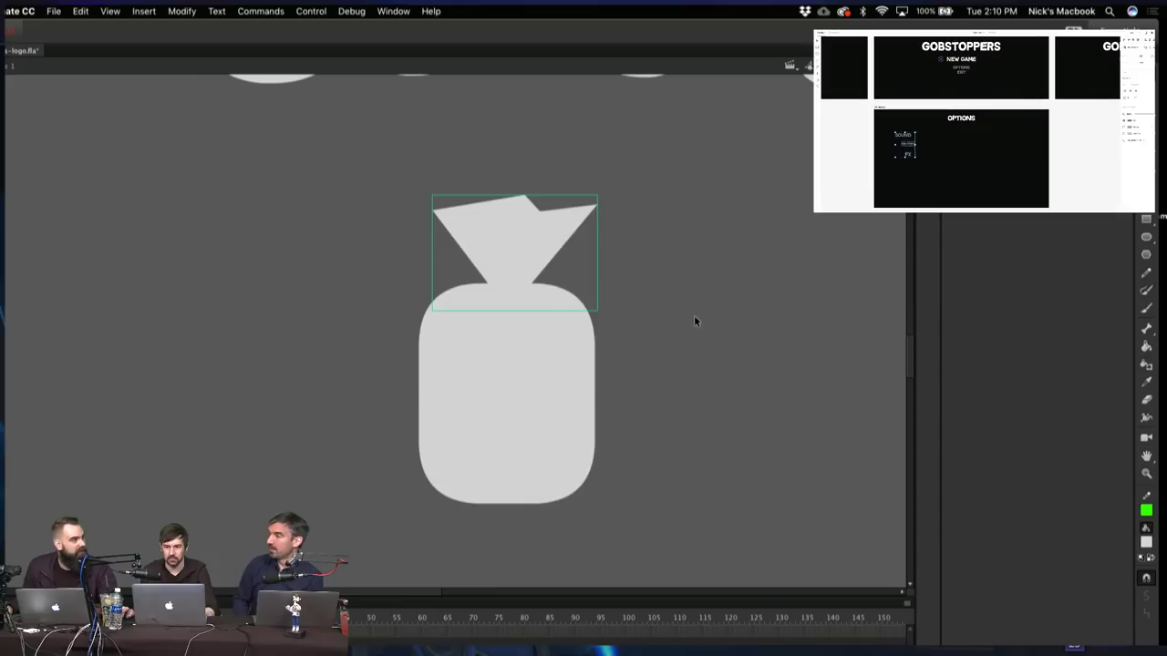
pyautogui.press('super+v')
pyautogui.moveTo(440, 334); pyautogui.dragTo(246, 278)
pyautogui.click(181, 11)
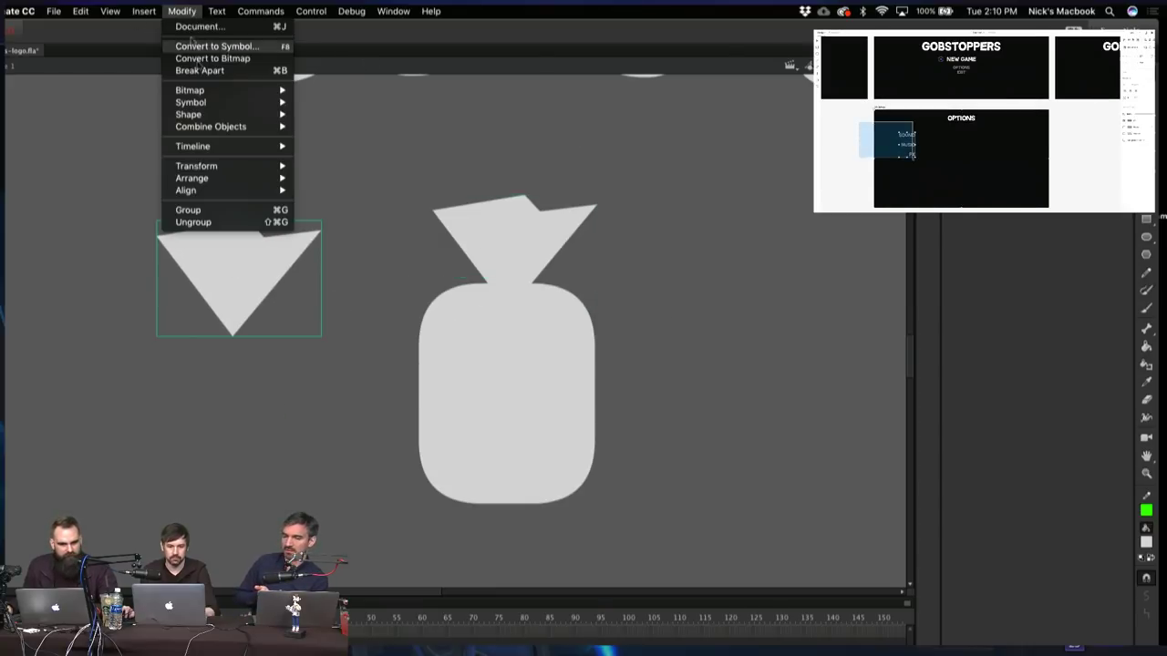
pyautogui.moveTo(196, 165)
pyautogui.click(334, 290)
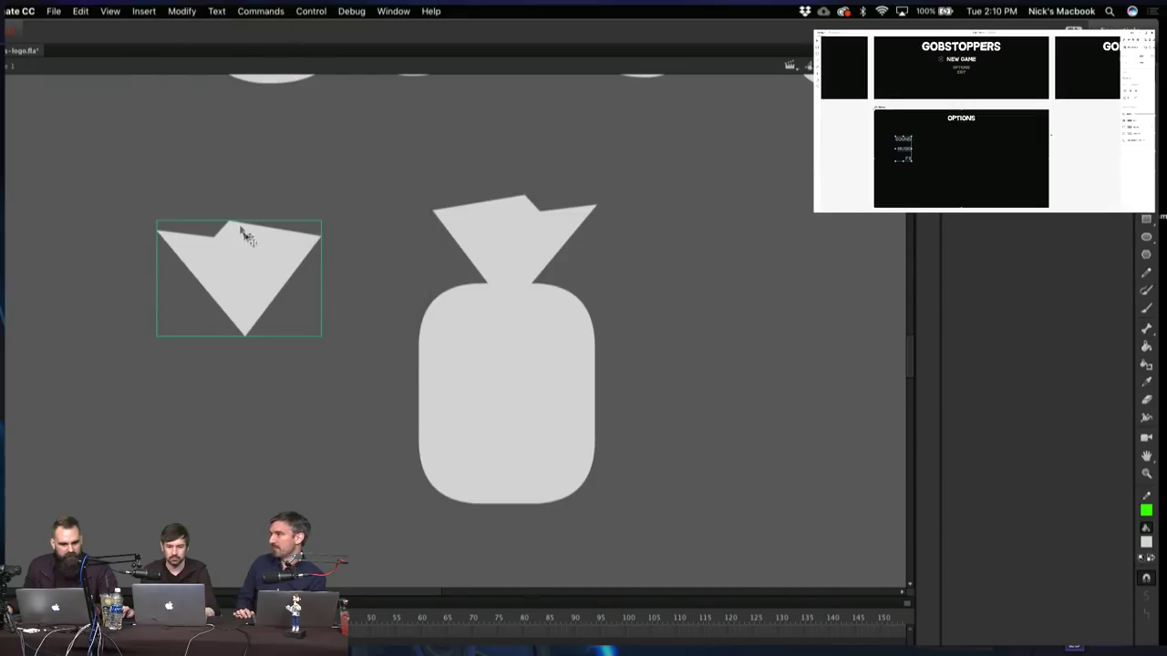
# Flip the copied wrapper end vertically and fit it against the bottom edge of the rounded candy body
pyautogui.click(182, 11)
pyautogui.moveTo(246, 166)
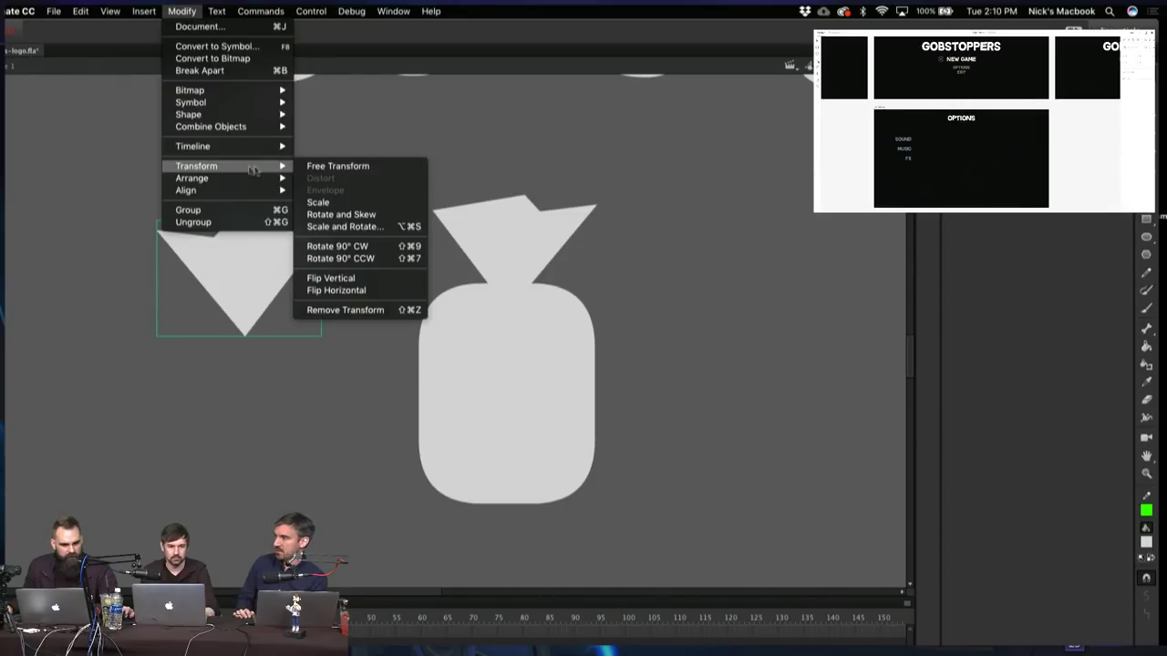
pyautogui.click(334, 277)
pyautogui.moveTo(267, 276); pyautogui.dragTo(522, 517)
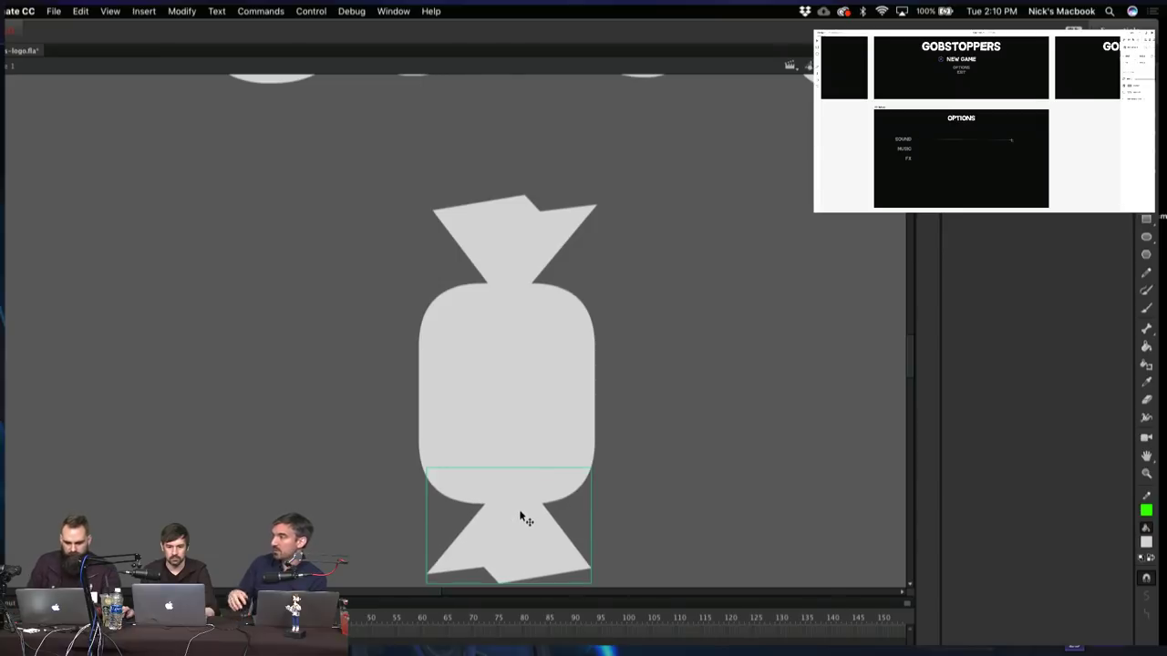
pyautogui.press('Left')
pyautogui.press('Left')
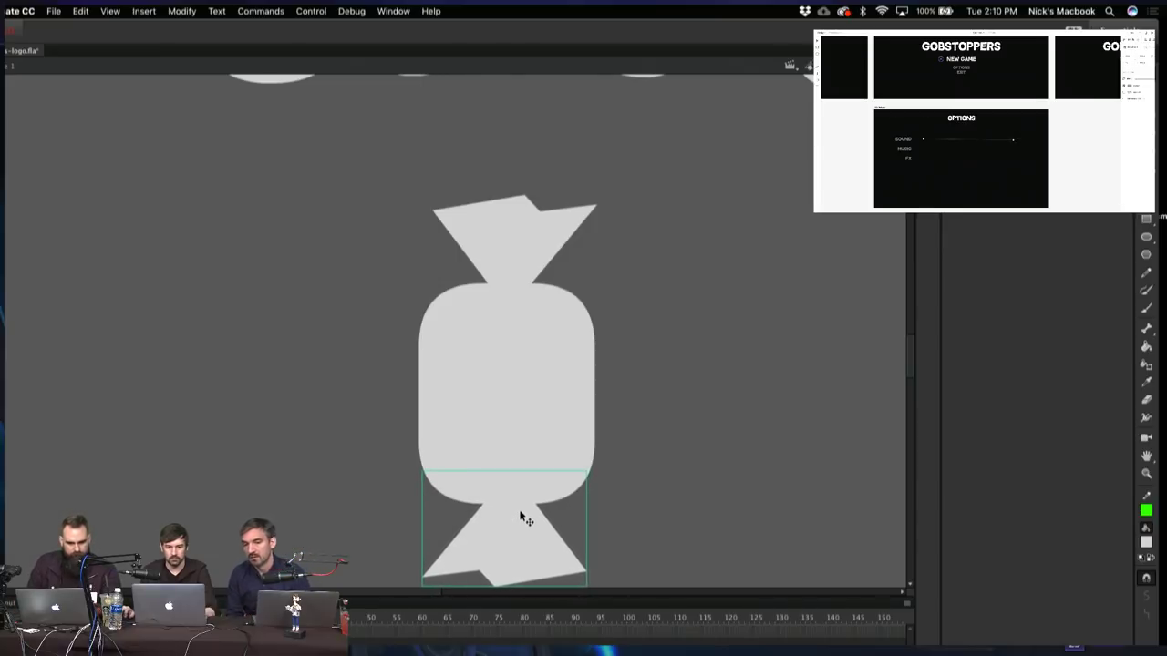
# Group the rounded candy body as its own object, separate from the two wrapper ends
pyautogui.moveTo(362, 184); pyautogui.dragTo(568, 535)
pyautogui.click(598, 411)
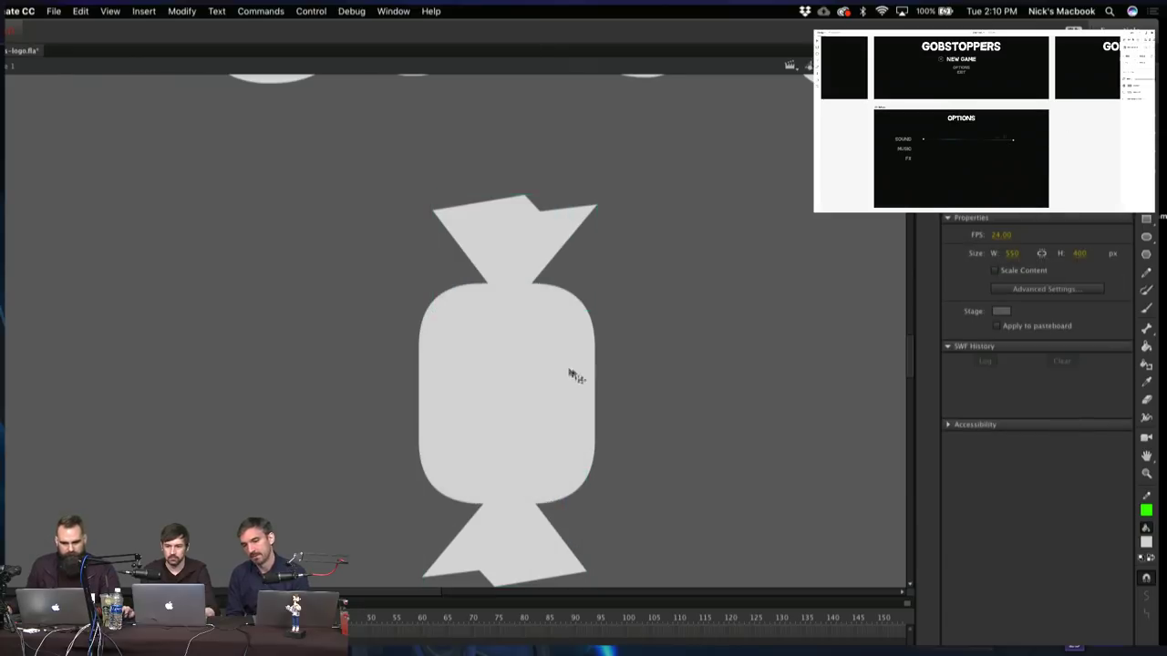
pyautogui.click(561, 368)
pyautogui.press('super+g')
pyautogui.click(399, 242)
pyautogui.moveTo(378, 200); pyautogui.dragTo(686, 545)
pyautogui.click(690, 508)
# Edit the candy body's group and change the rounded rectangle's fill to dark gray #333333
pyautogui.doubleClick(534, 391)
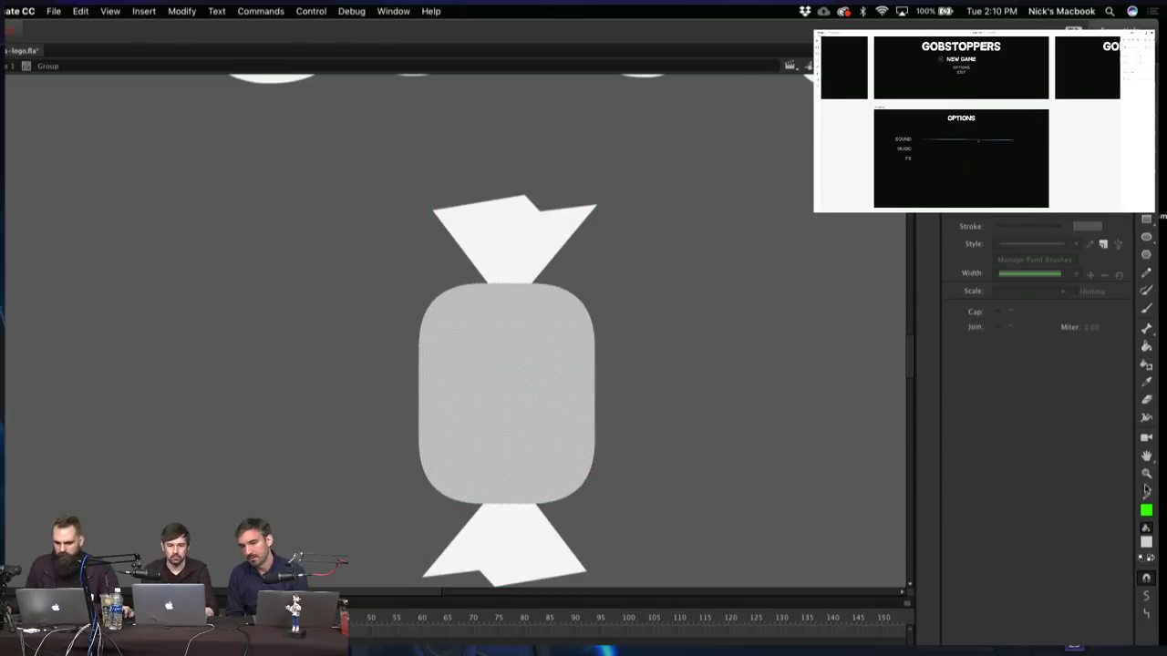
pyautogui.click(1146, 512)
pyautogui.click(999, 547)
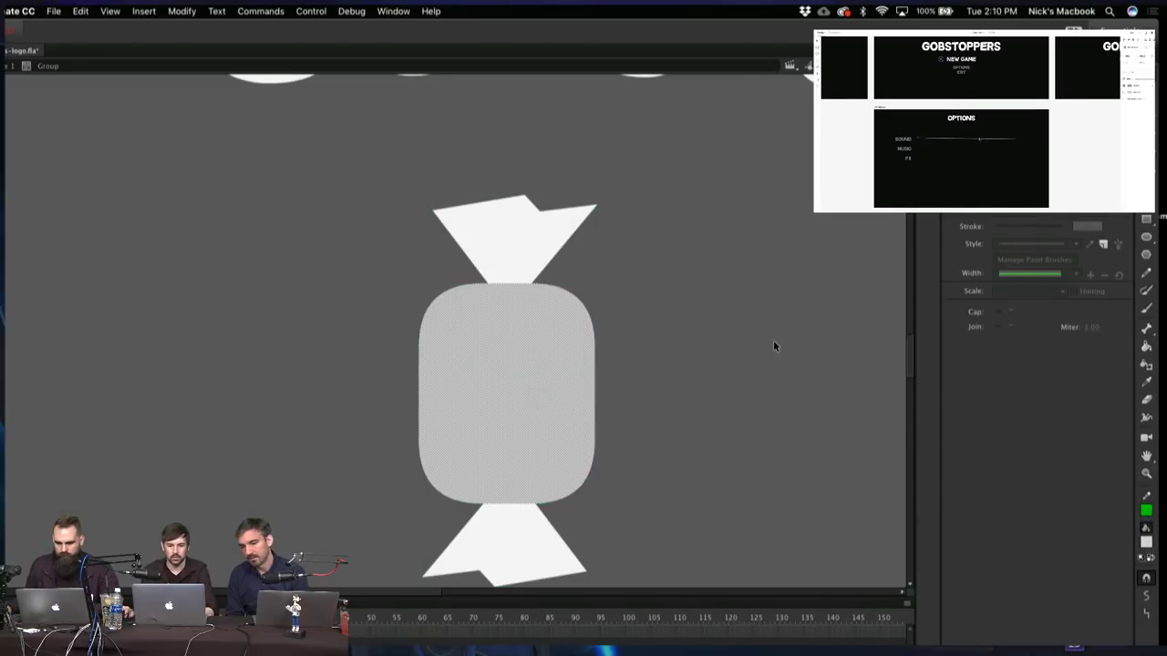
pyautogui.click(774, 341)
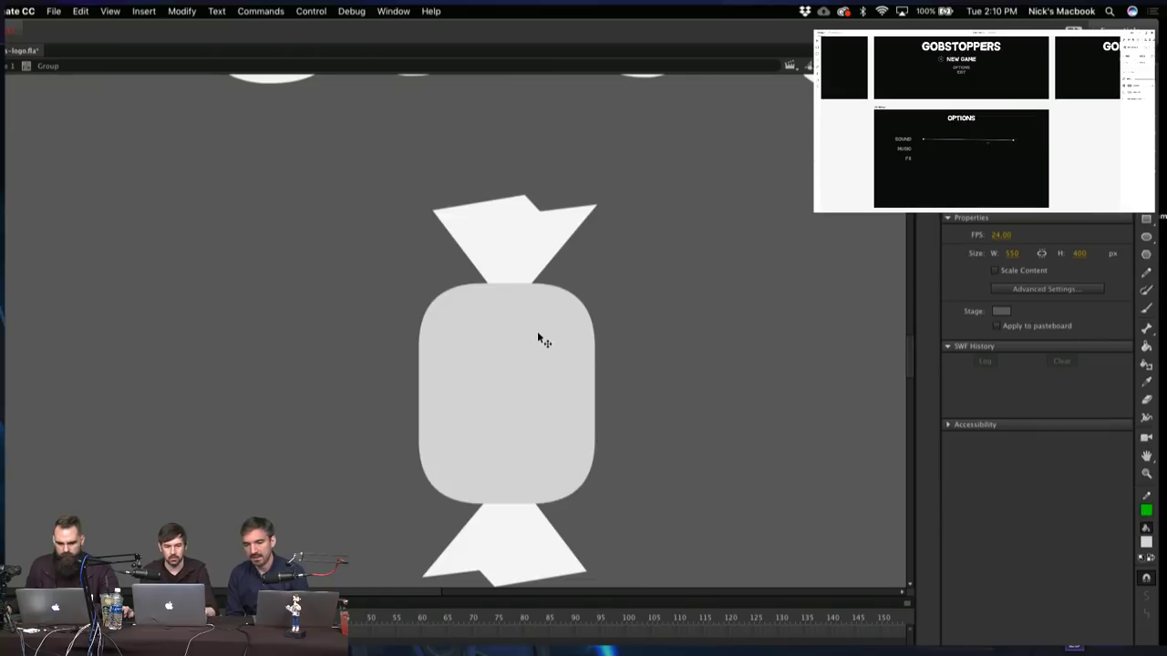
pyautogui.click(560, 338)
pyautogui.click(1146, 544)
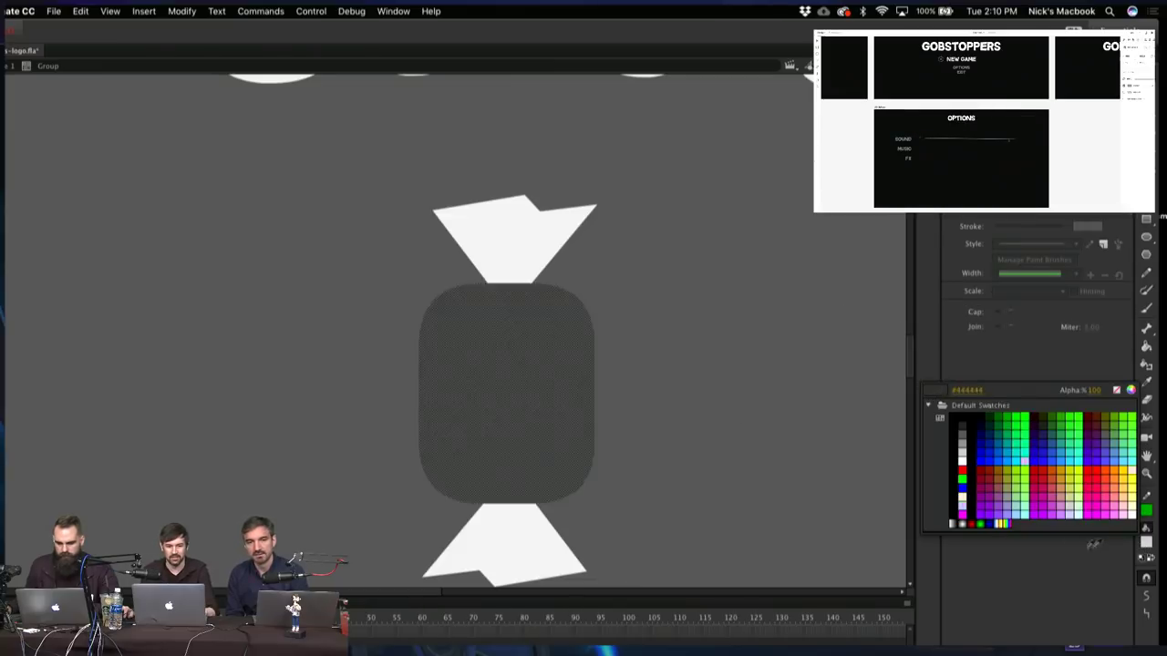
pyautogui.click(962, 426)
pyautogui.click(747, 349)
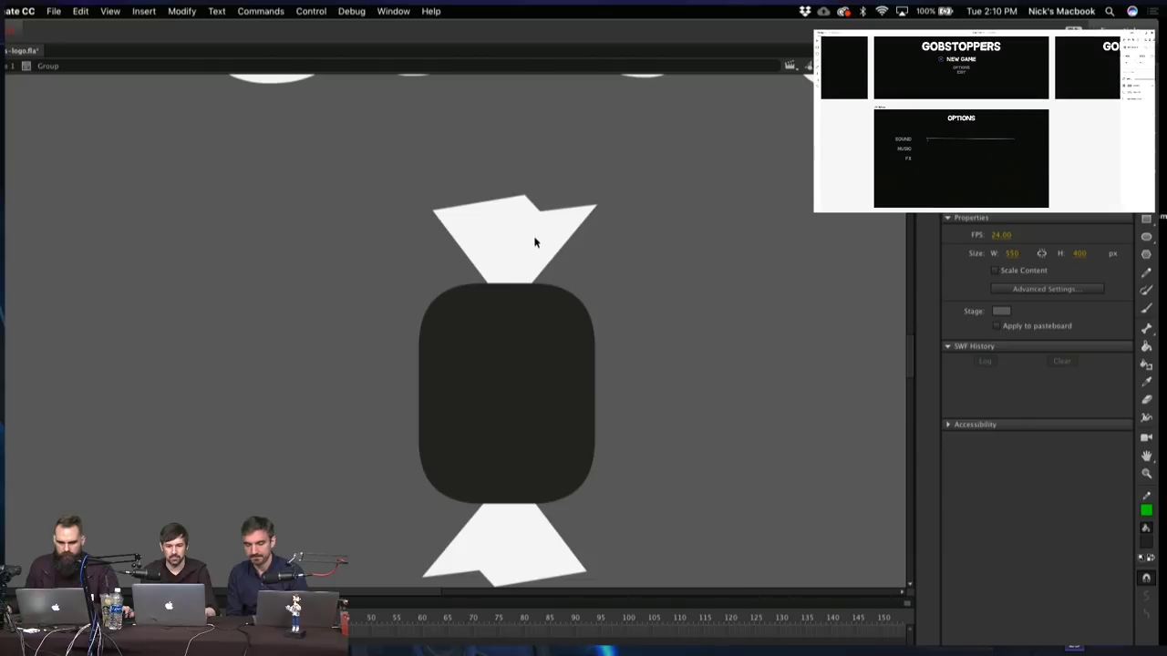
pyautogui.click(7, 67)
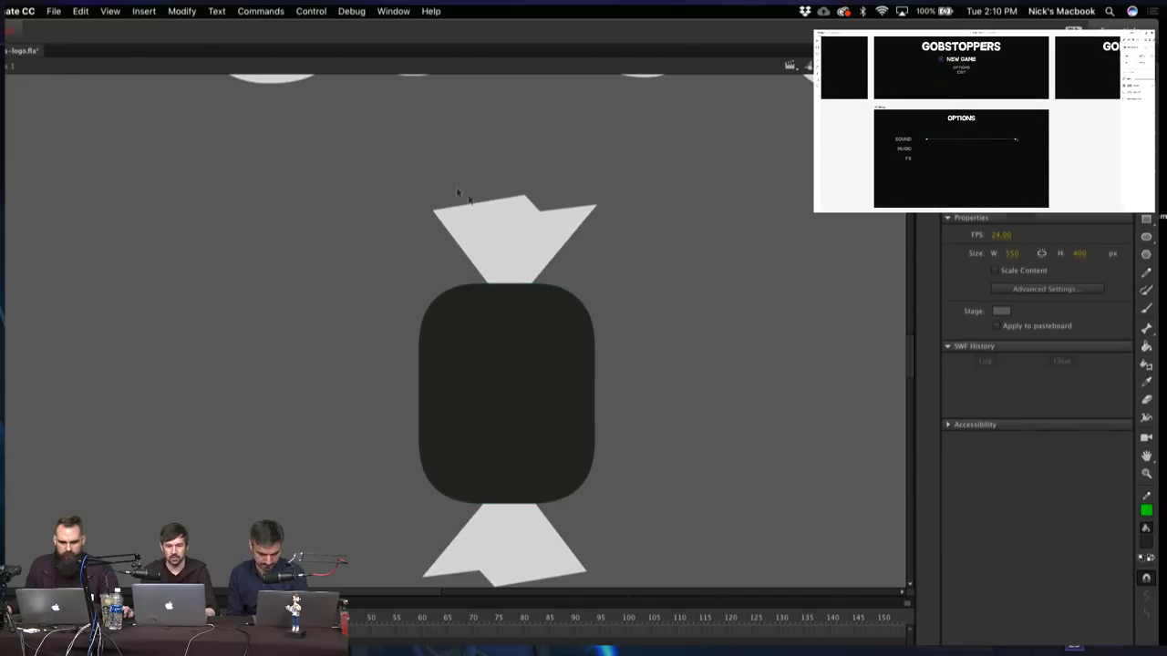
# Edit the upper wrapper end's group and change its fill to dark gray #333333
pyautogui.doubleClick(496, 221)
pyautogui.click(1147, 533)
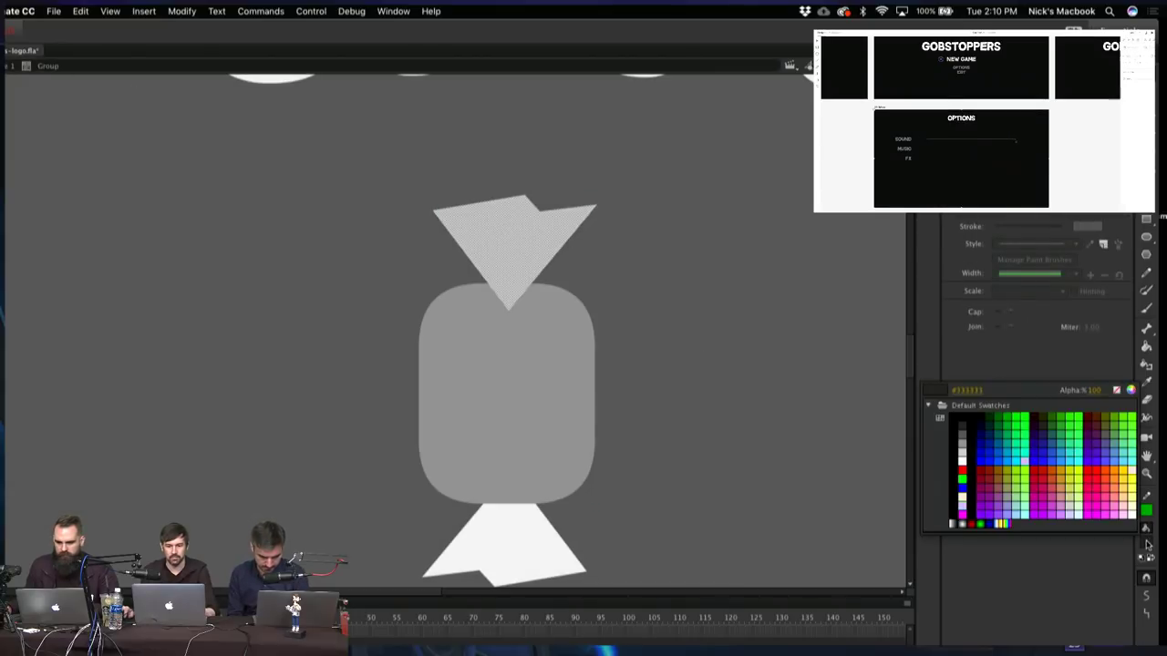
pyautogui.click(954, 430)
pyautogui.click(782, 385)
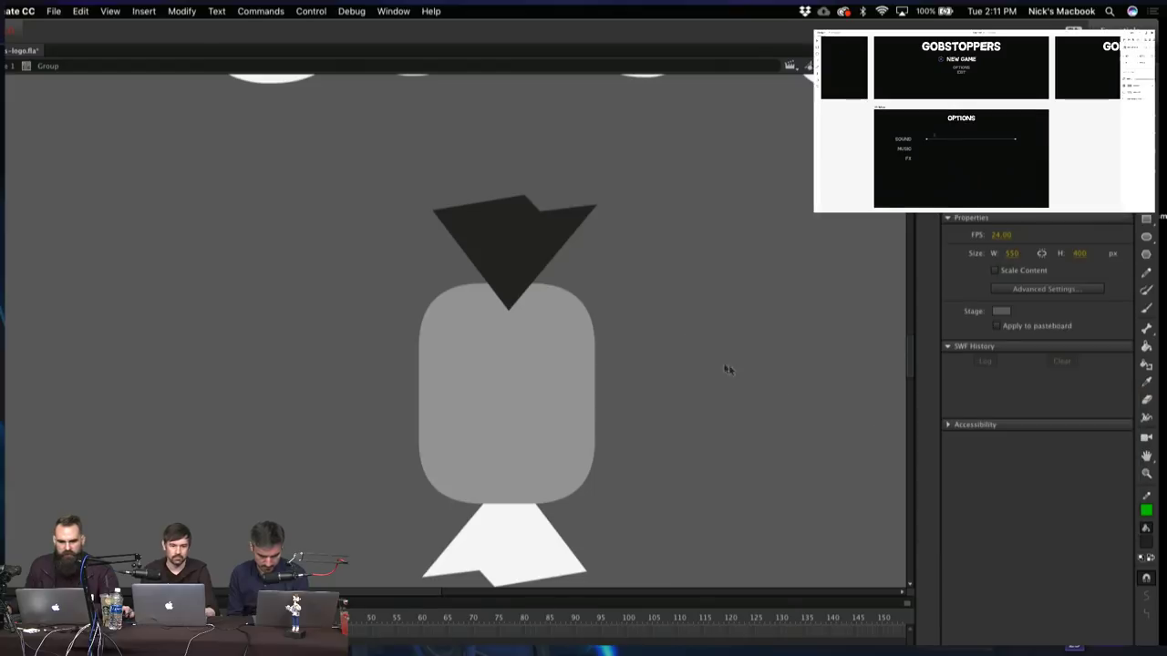
pyautogui.doubleClick(697, 290)
pyautogui.click(696, 290)
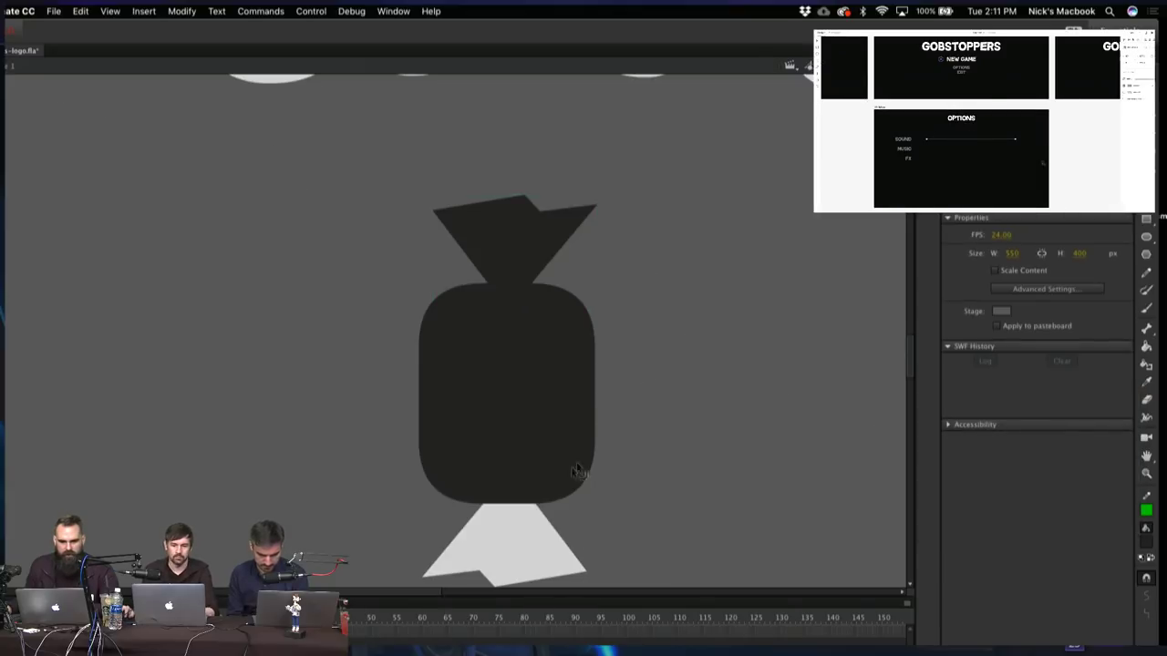
# Edit the lower wrapper end's group and change its fill to the same dark gray #333333
pyautogui.click(514, 537)
pyautogui.doubleClick(514, 544)
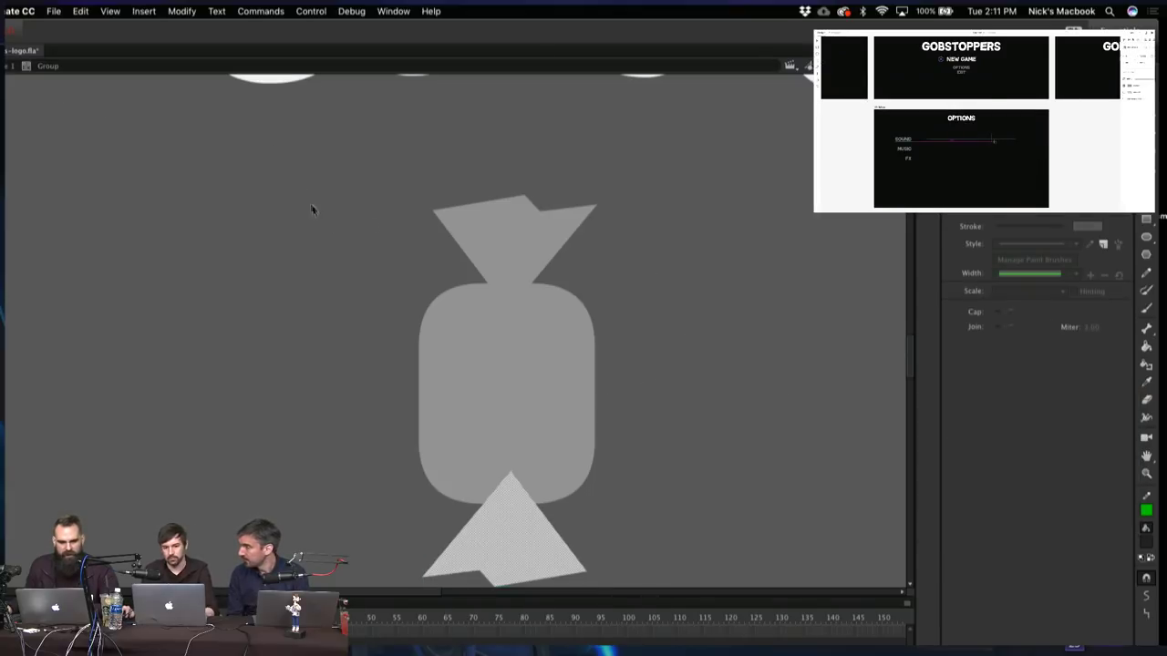
pyautogui.click(1147, 541)
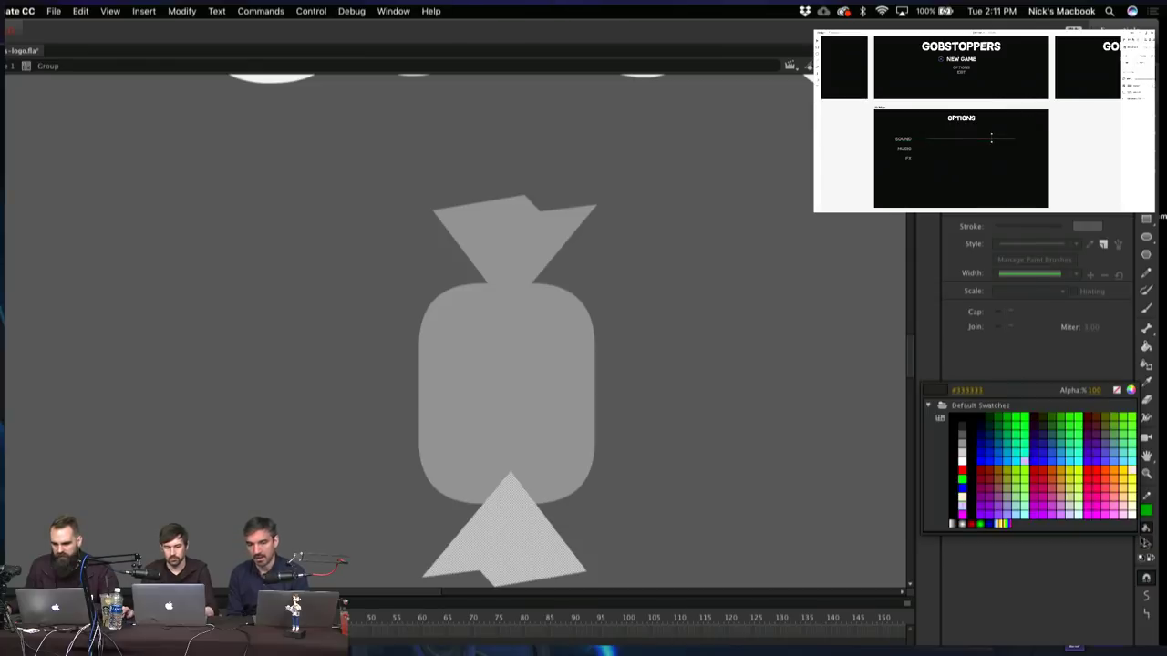
pyautogui.click(962, 425)
pyautogui.click(794, 407)
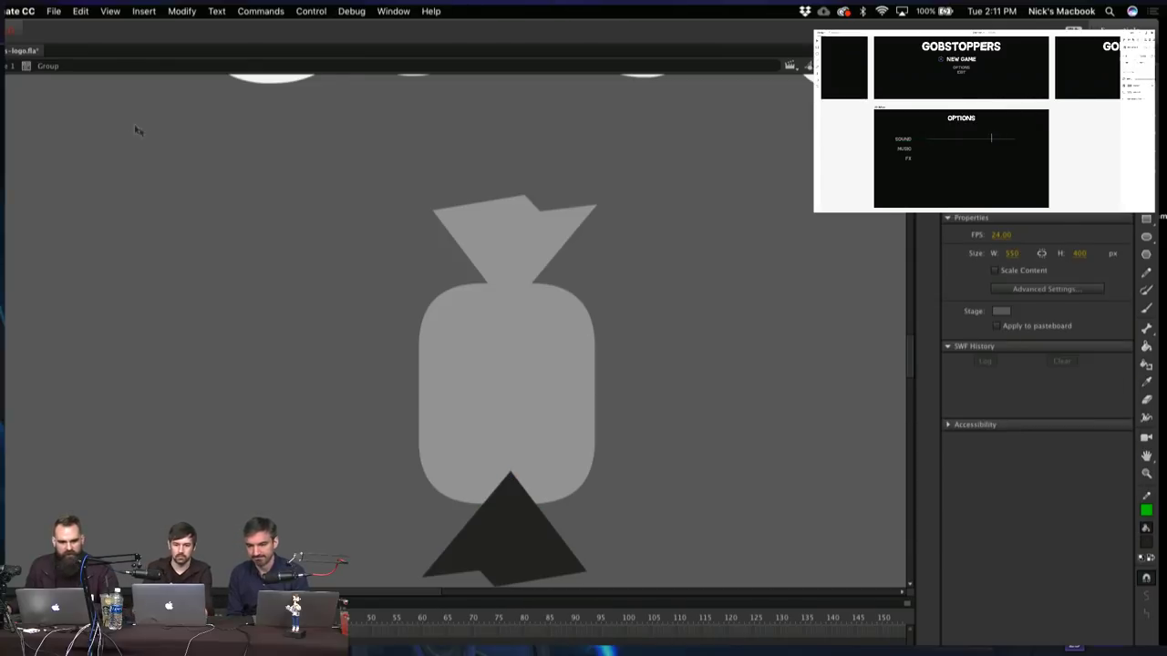
pyautogui.click(9, 66)
# Select the candy body together with both wrapper ends and group them into a single object
pyautogui.click(323, 239)
pyautogui.moveTo(346, 213); pyautogui.dragTo(525, 510)
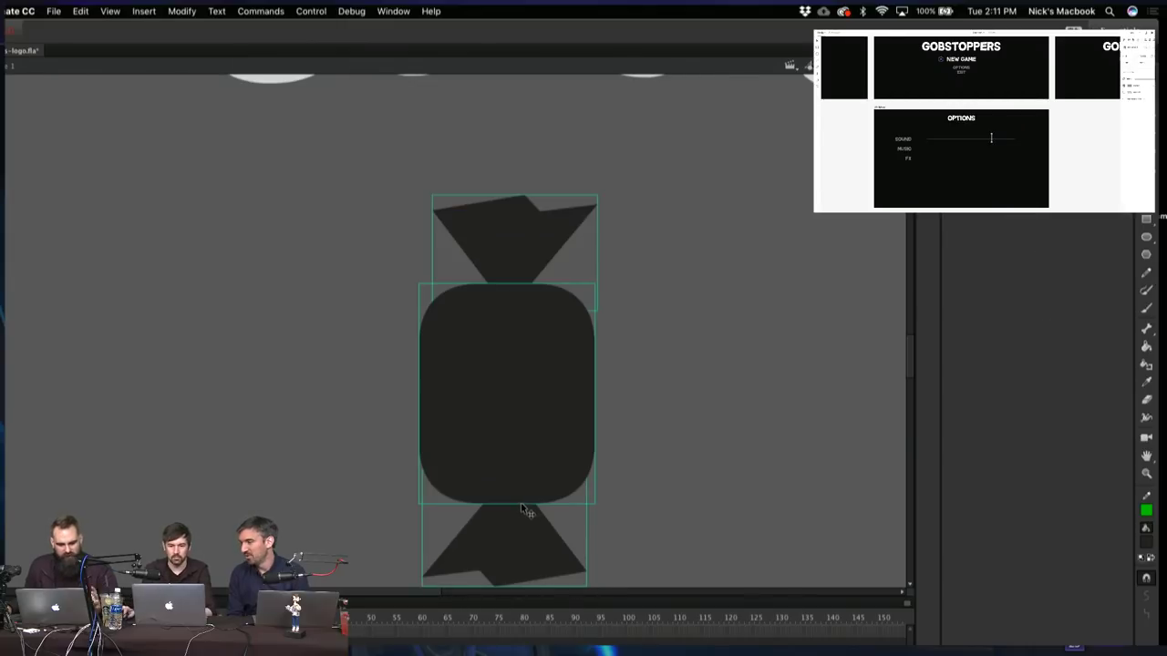
pyautogui.click(680, 432)
pyautogui.moveTo(350, 202); pyautogui.dragTo(625, 529)
pyautogui.press('z')
pyautogui.keyDown('alt'); pyautogui.click(625, 431); pyautogui.keyUp('alt')
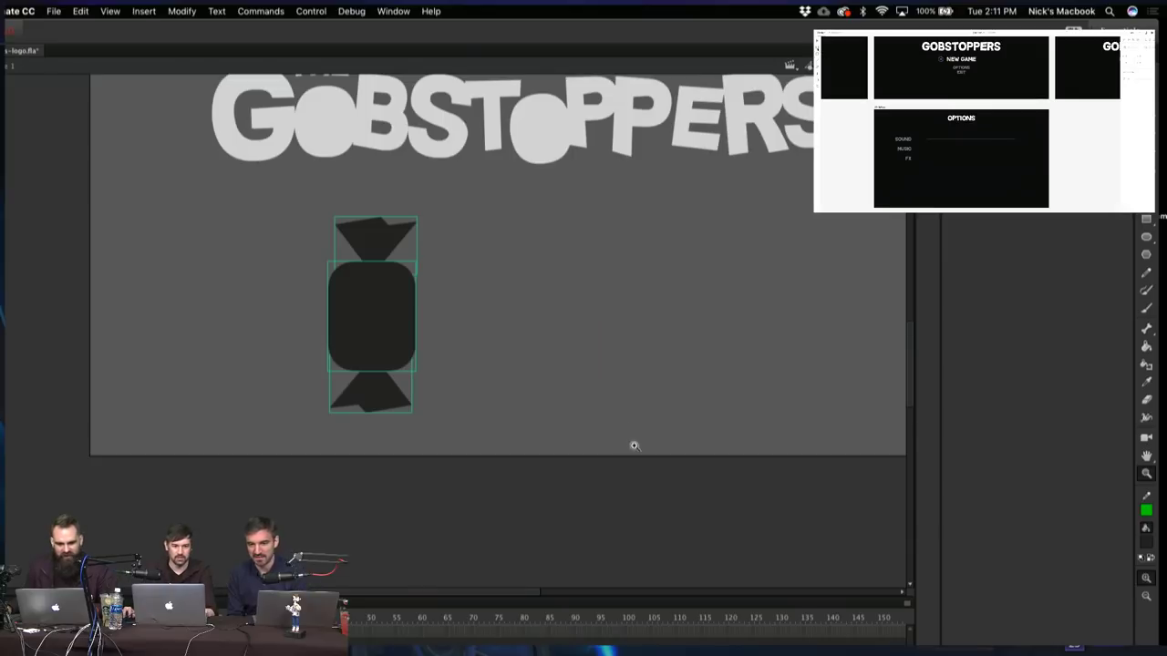
pyautogui.moveTo(486, 286); pyautogui.dragTo(492, 442)
pyautogui.press('super+g')
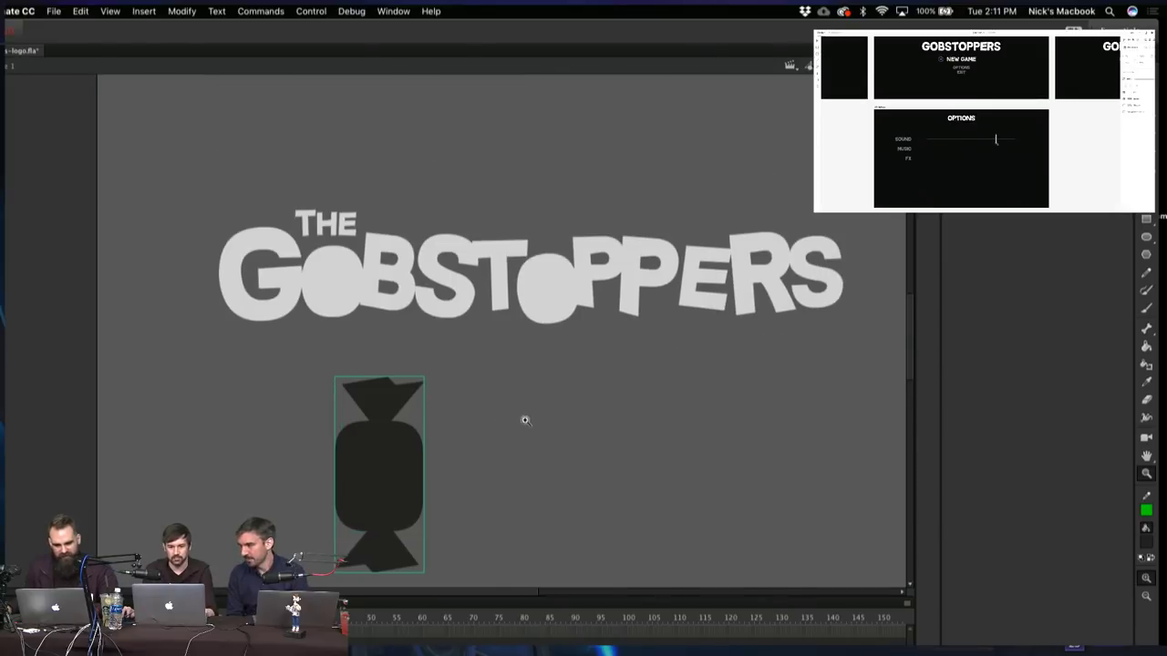
# Scale the candy group down and place it over the first O of the GOBSTOPPERS lettering
pyautogui.press('q')
pyautogui.moveTo(425, 376); pyautogui.dragTo(346, 351)
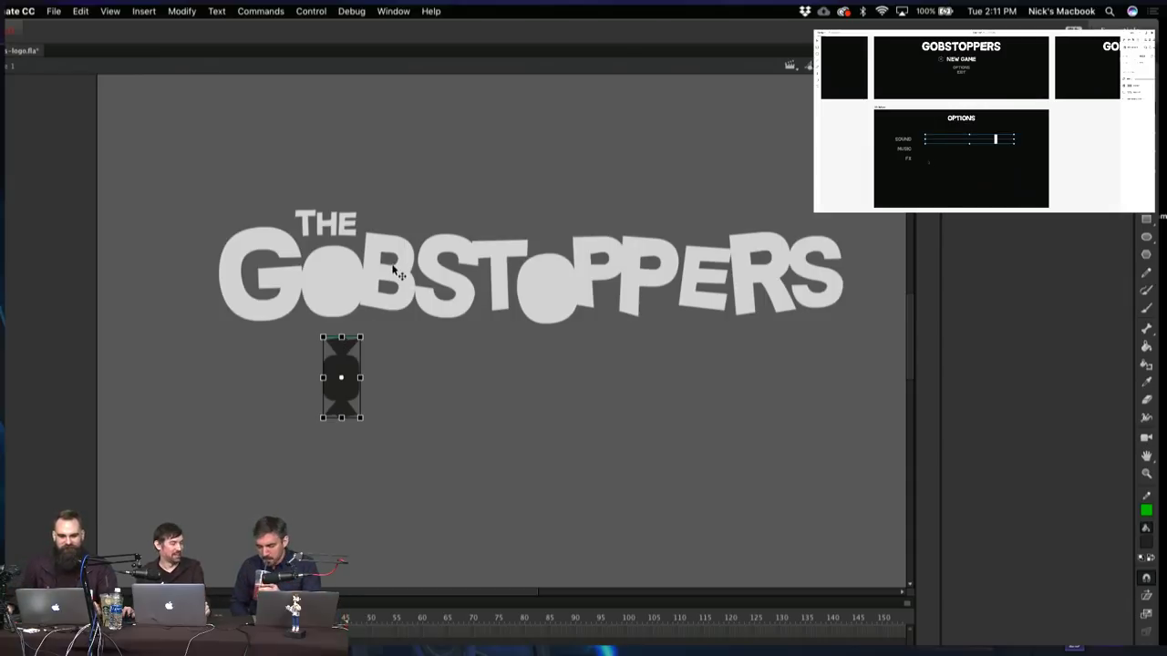
pyautogui.press('z')
pyautogui.click(368, 361)
pyautogui.press('v')
pyautogui.moveTo(414, 428); pyautogui.dragTo(392, 220)
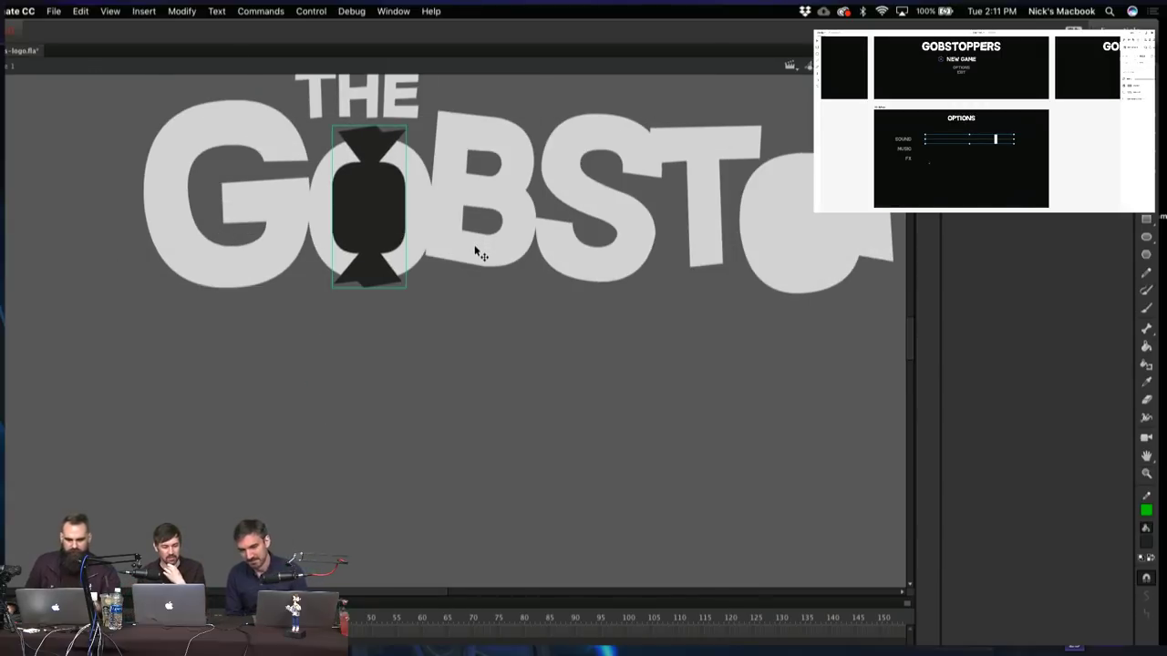
# Scale the candy in the O to 80% and apply a second, smaller reduction so it sits well inside the letter
pyautogui.press('super+alt+s')
pyautogui.write('80')
pyautogui.press('Return')
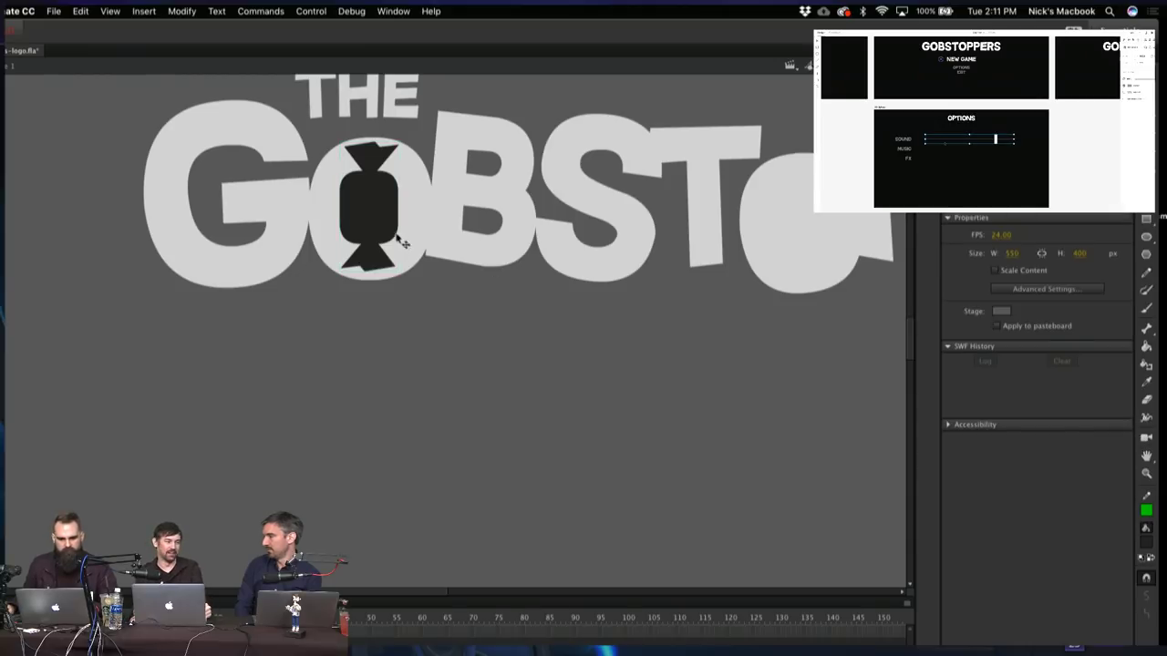
pyautogui.press('super+alt+s')
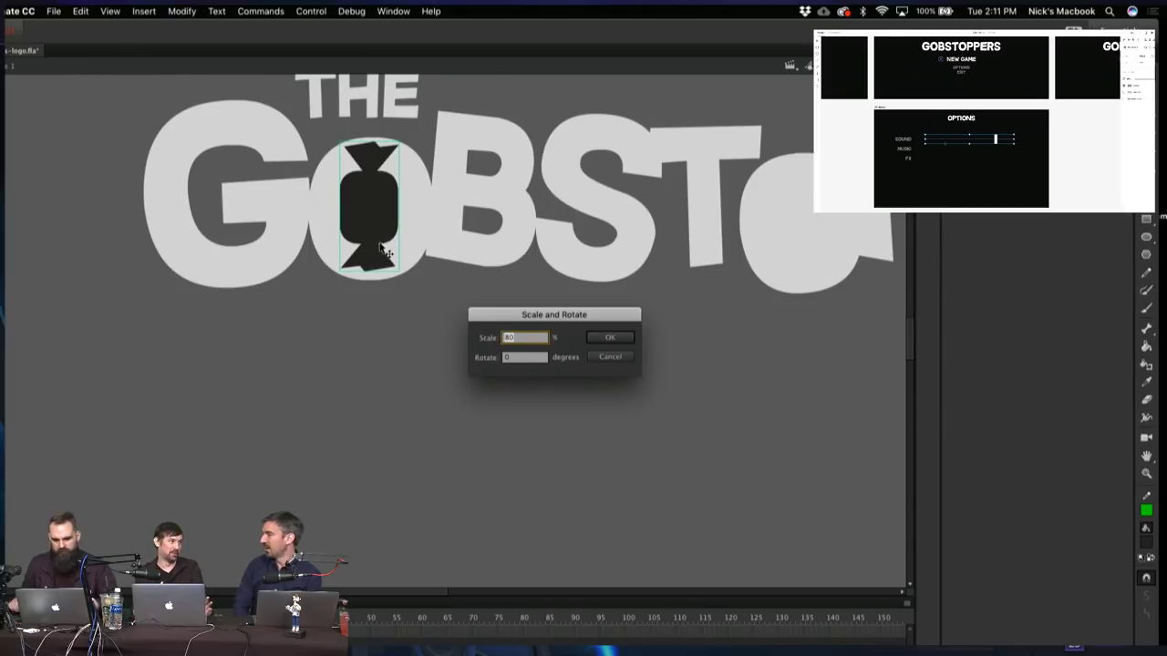
pyautogui.press('Return')
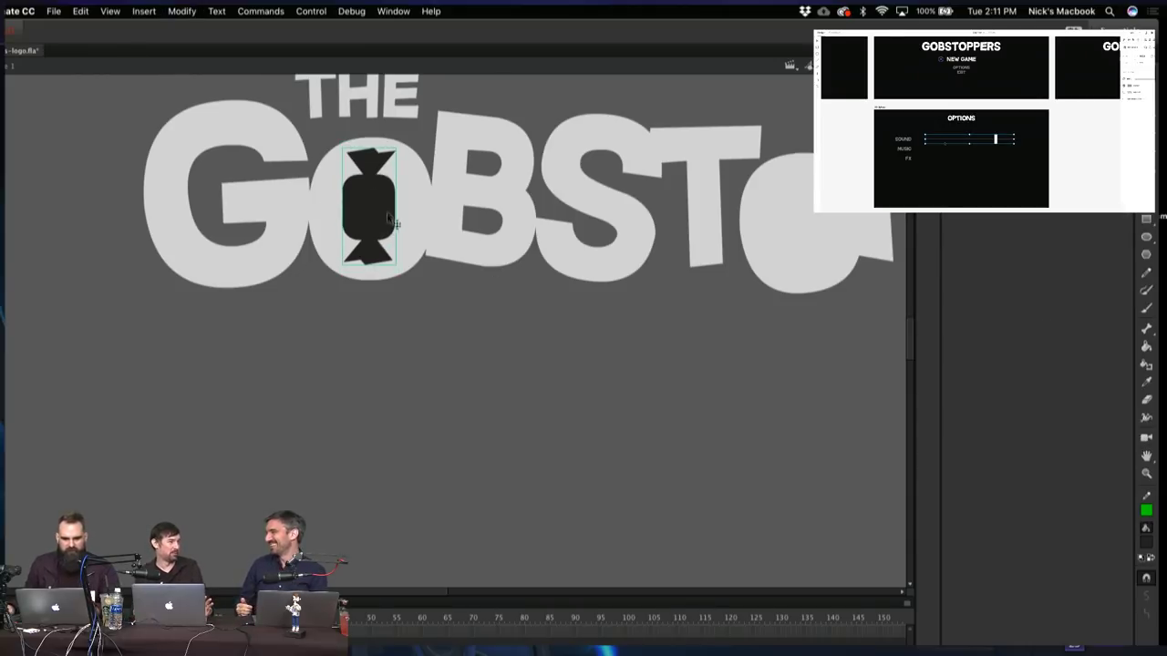
# Edit the candy group, tuck the wrapper ends closer to the body and apply Scale and Rotate to the lower end
pyautogui.doubleClick(387, 211)
pyautogui.click(389, 165)
pyautogui.click(378, 161)
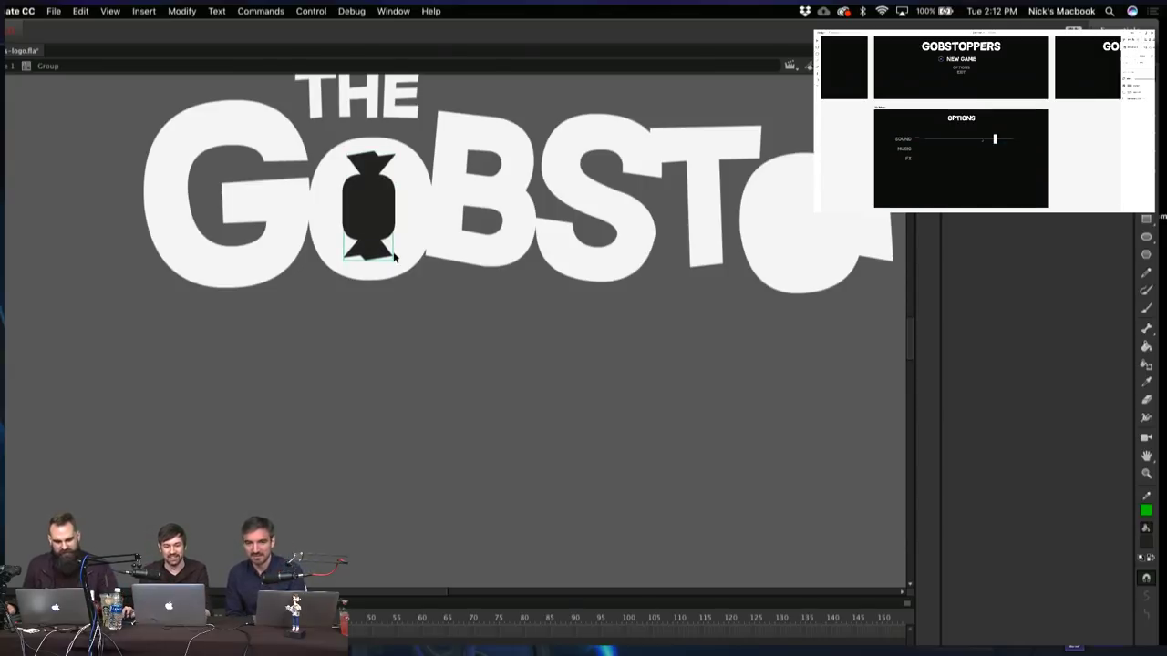
pyautogui.press('super+alt+s')
pyautogui.press('Return')
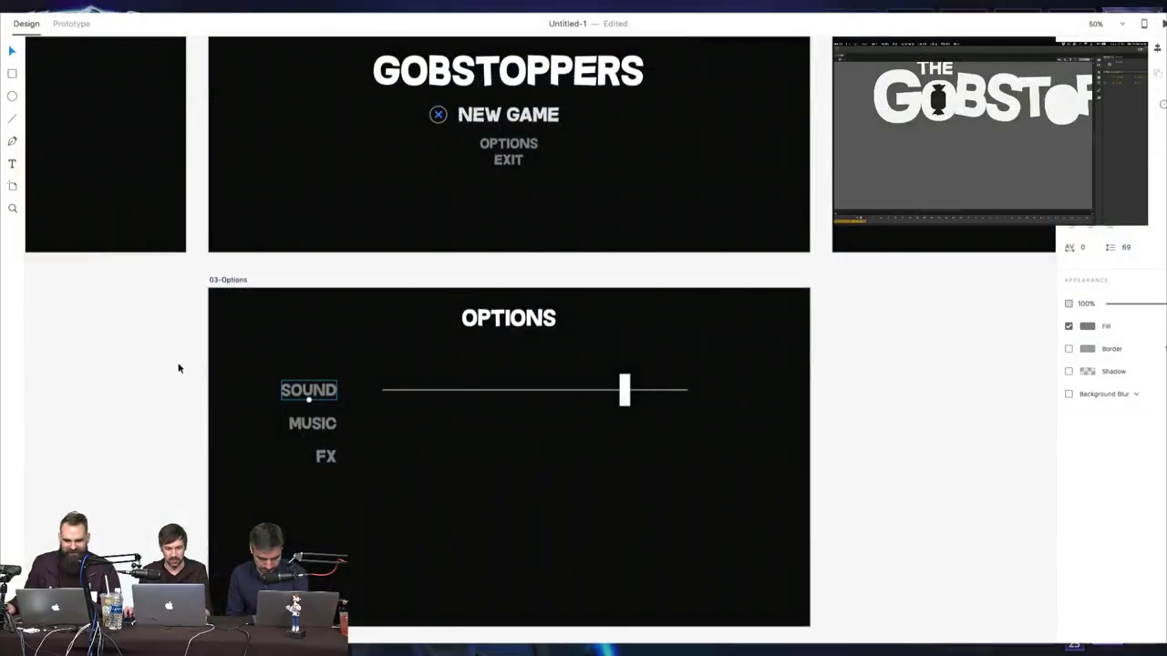
# Switch to Adobe XD and enlarge the SOUND, MUSIC and FX labels together on the 03-Options artboard
pyautogui.moveTo(139, 355); pyautogui.dragTo(321, 469)
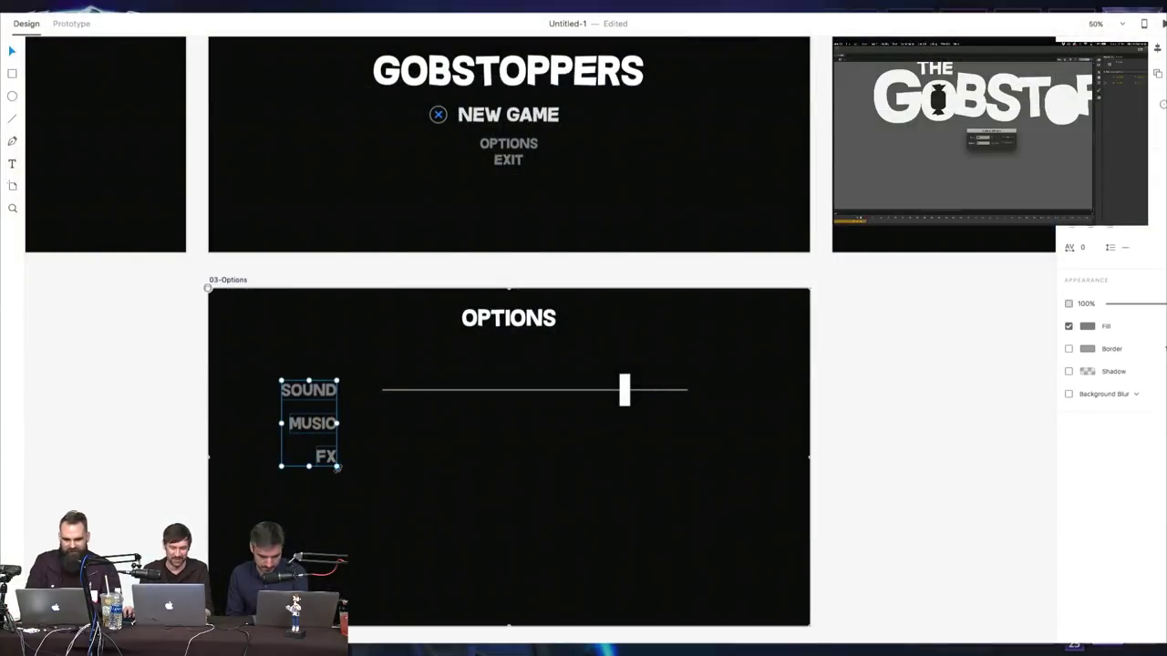
pyautogui.moveTo(339, 468); pyautogui.dragTo(350, 484)
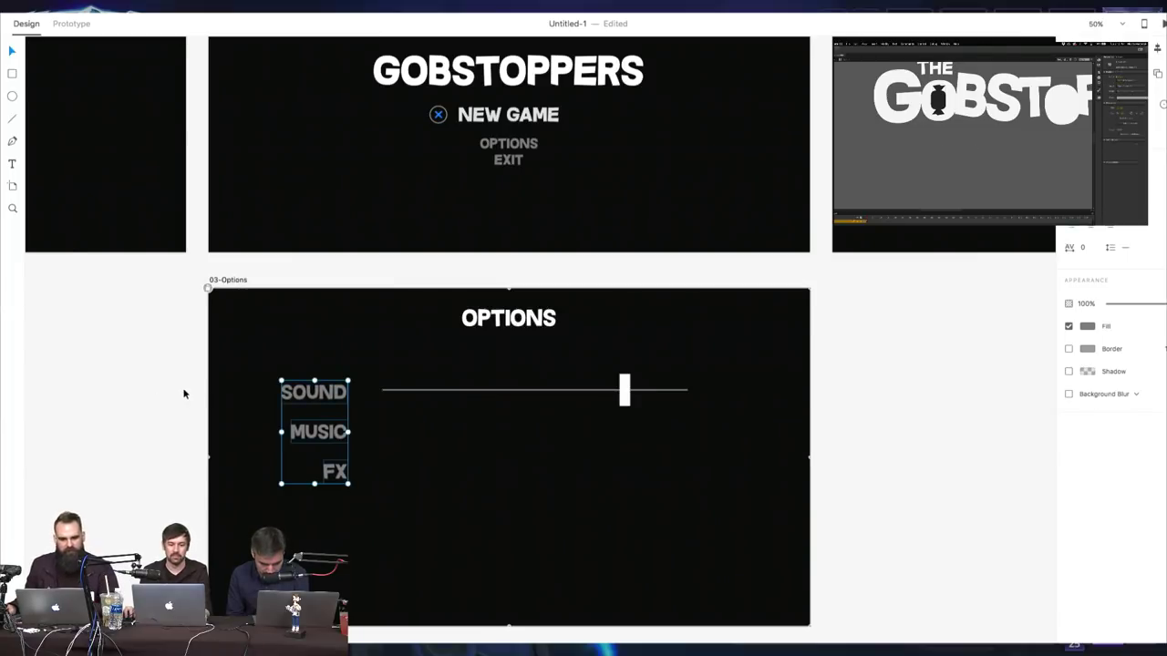
pyautogui.click(146, 390)
# Shorten the white slider handle slightly, keeping it centered on the SOUND slider line
pyautogui.click(624, 390)
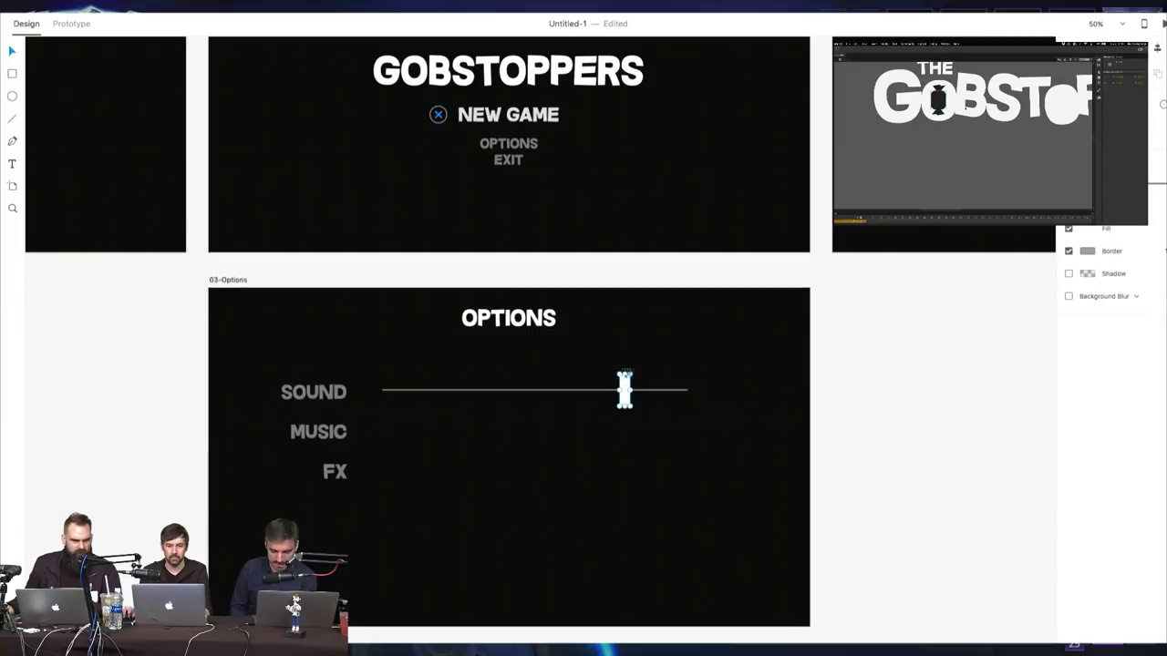
pyautogui.moveTo(624, 375); pyautogui.dragTo(624, 379)
pyautogui.click(875, 394)
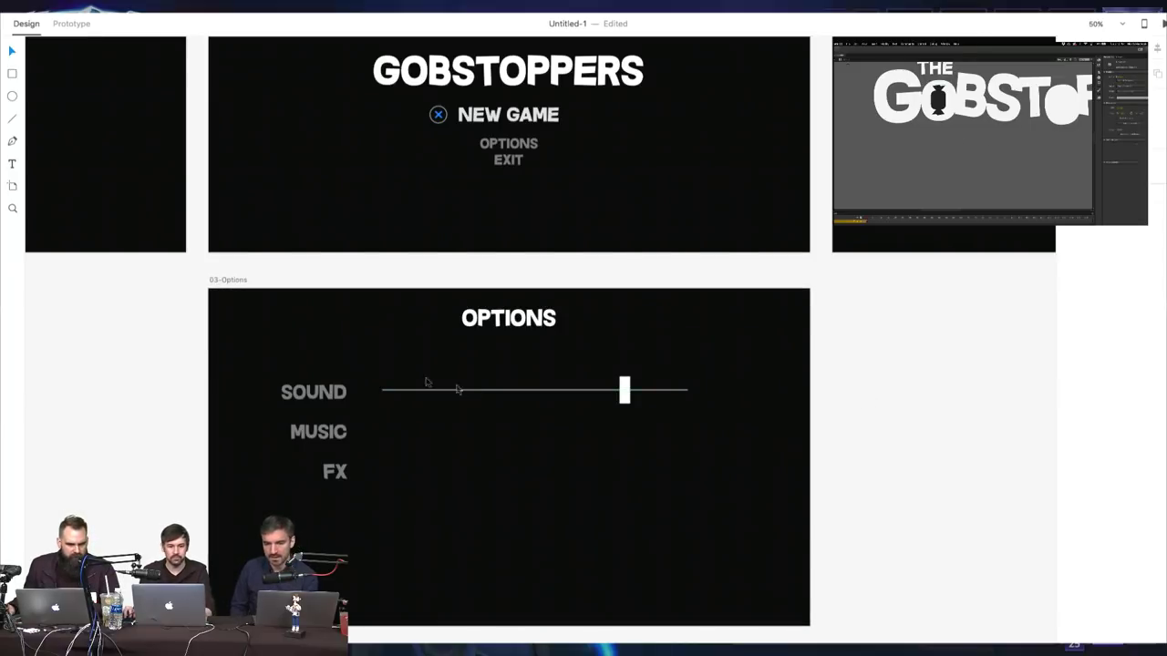
# Add a text object beyond the end of the SOUND slider and set its fill to white #FFFFFF
pyautogui.press('t')
pyautogui.click(732, 388)
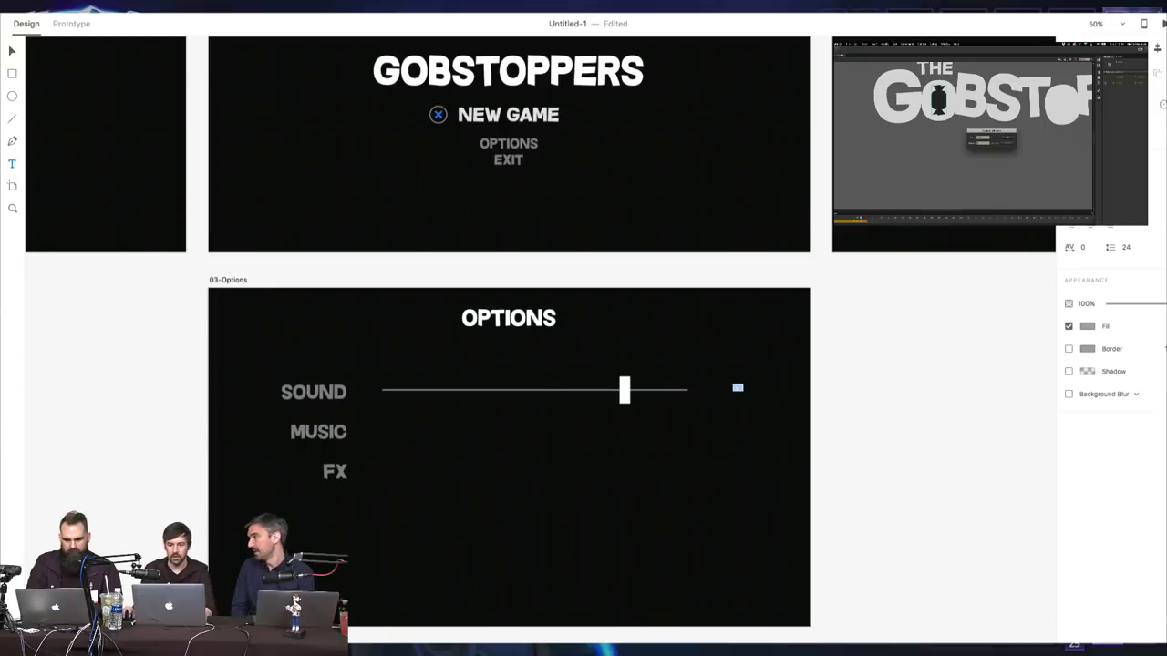
pyautogui.click(1084, 326)
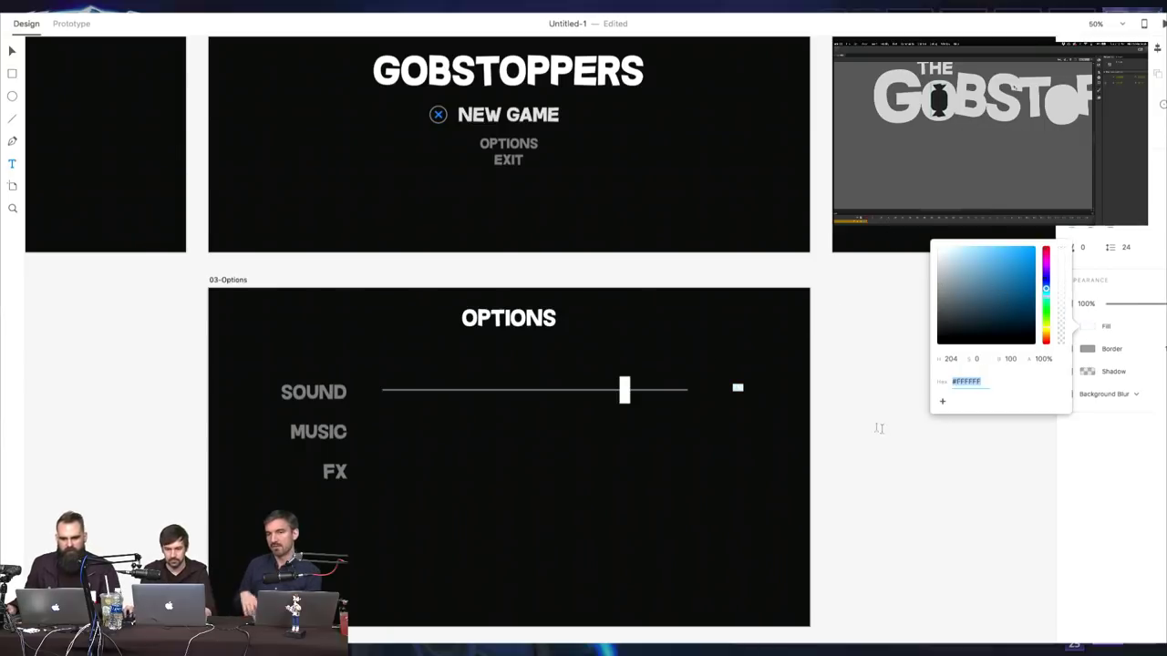
pyautogui.click(12, 51)
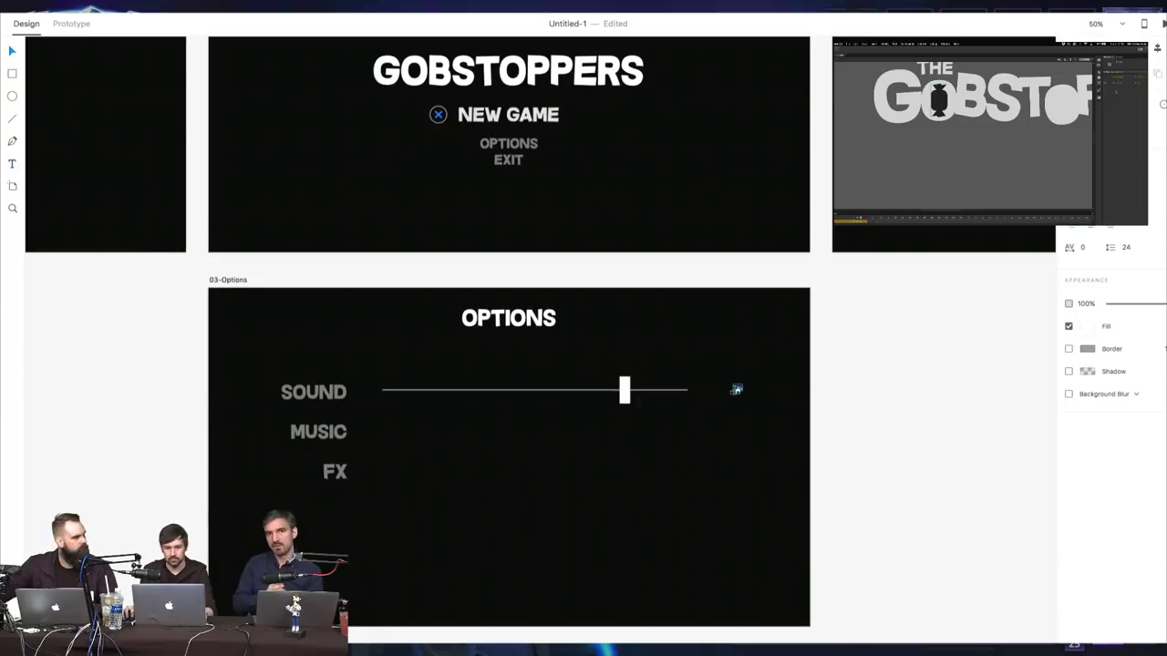
# Enlarge the text beside the SOUND slider and edit it to read 75%
pyautogui.moveTo(737, 395); pyautogui.dragTo(737, 419)
pyautogui.doubleClick(736, 402)
pyautogui.click(731, 401)
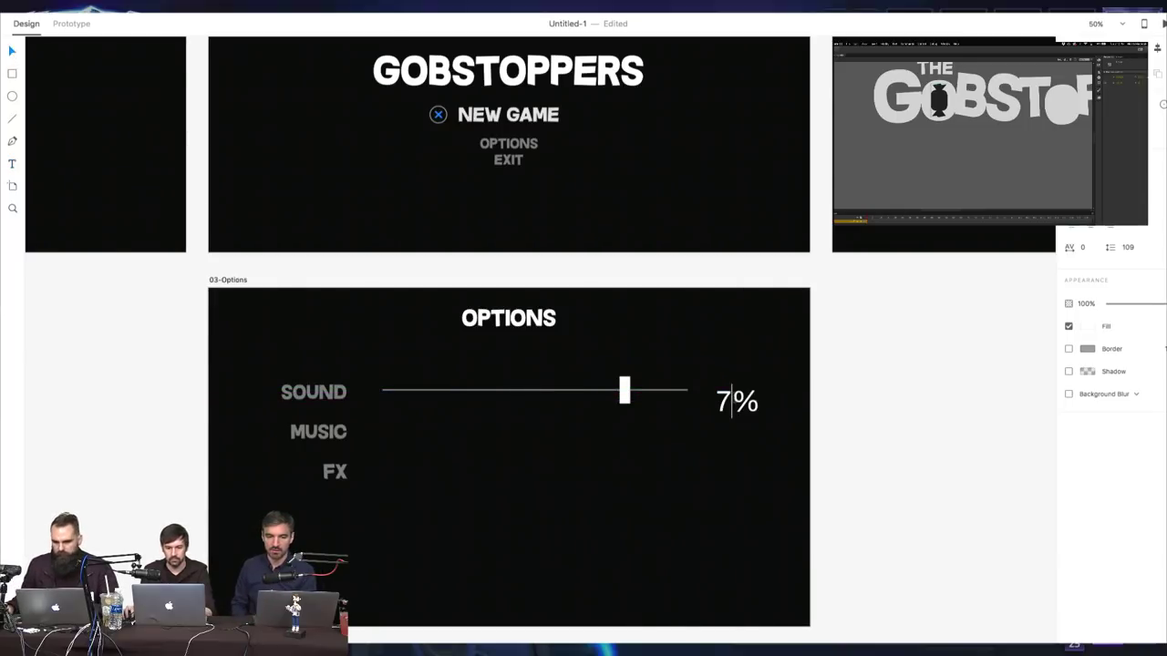
pyautogui.write('5')
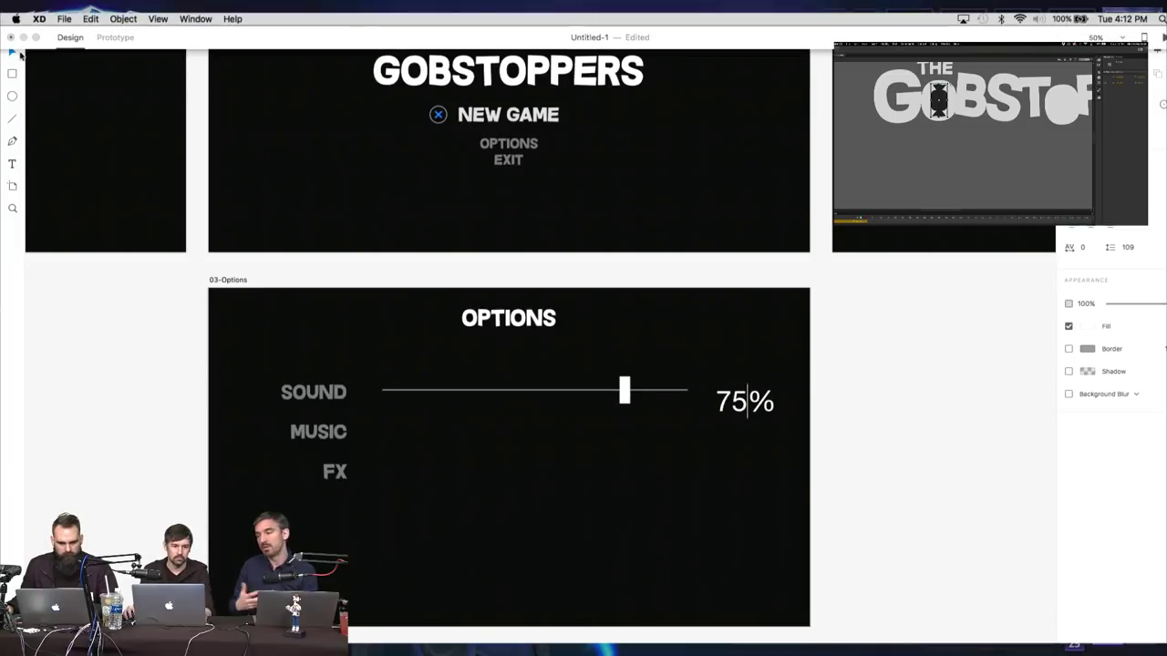
pyautogui.press('Escape')
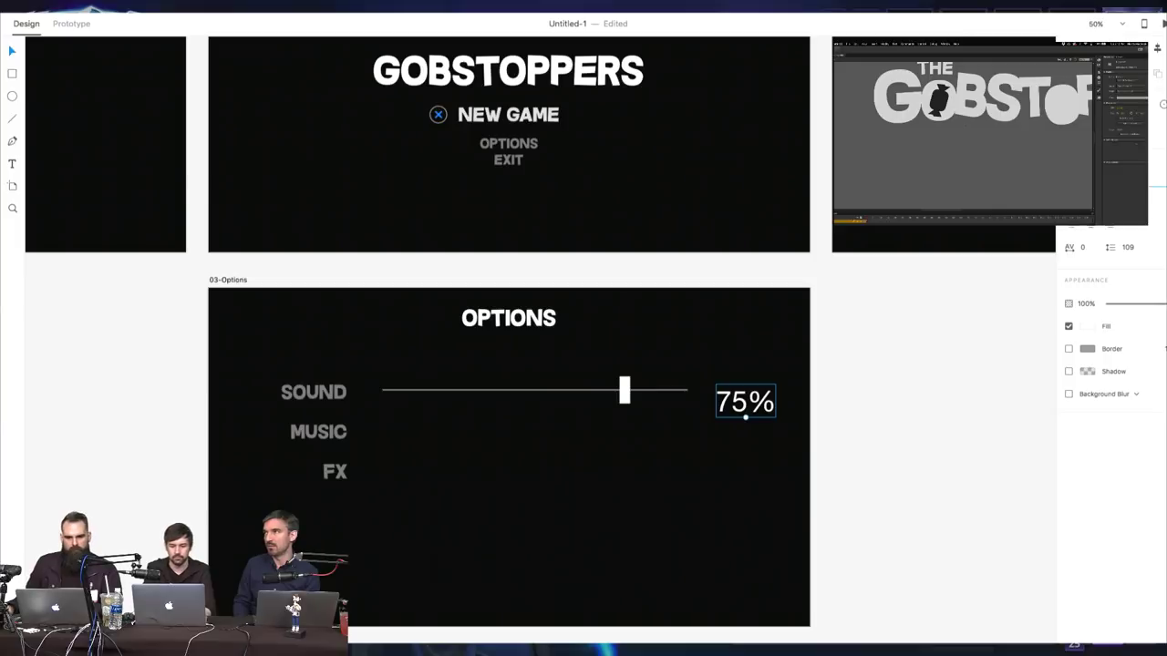
# Change the font of the 75% text and move it level with the SOUND slider line
pyautogui.press('Return')
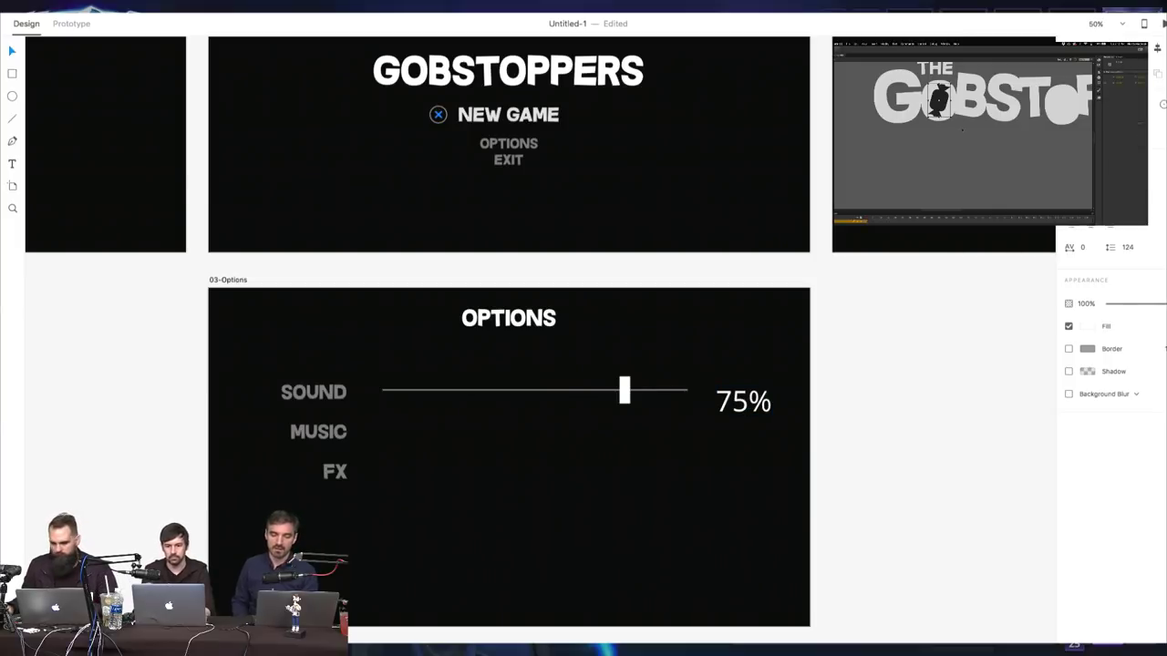
pyautogui.moveTo(746, 407); pyautogui.dragTo(741, 393)
pyautogui.click(930, 410)
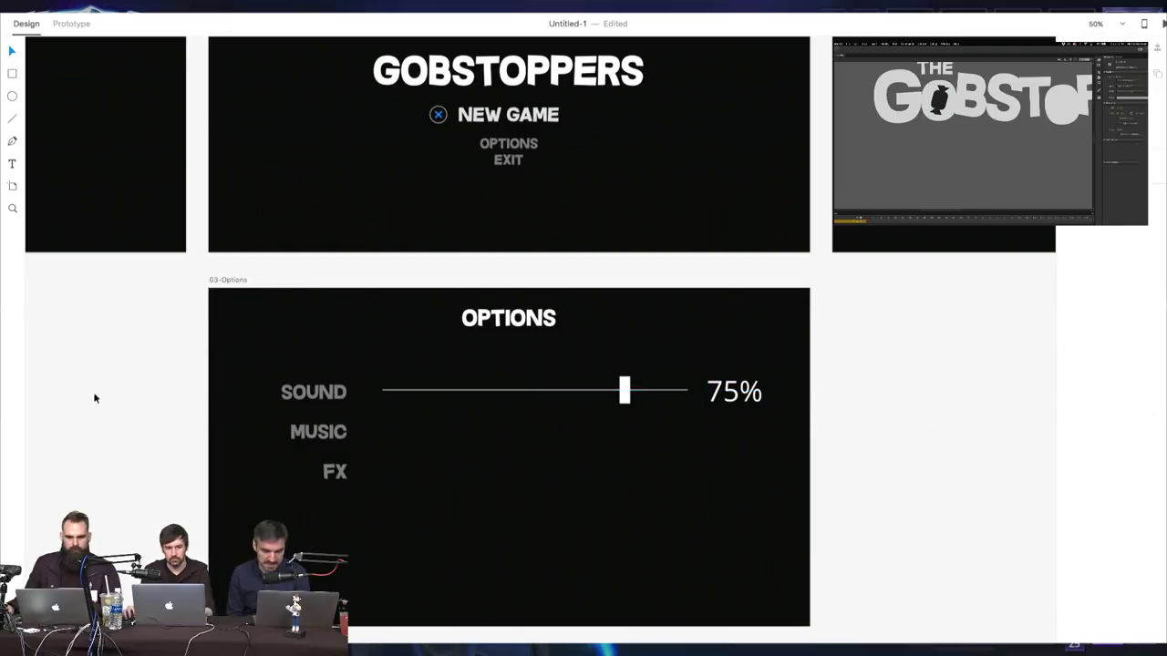
# Turn the slider with its 75% text into a repeat grid of three rows and slightly increase the row spacing
pyautogui.moveTo(892, 410); pyautogui.dragTo(586, 381)
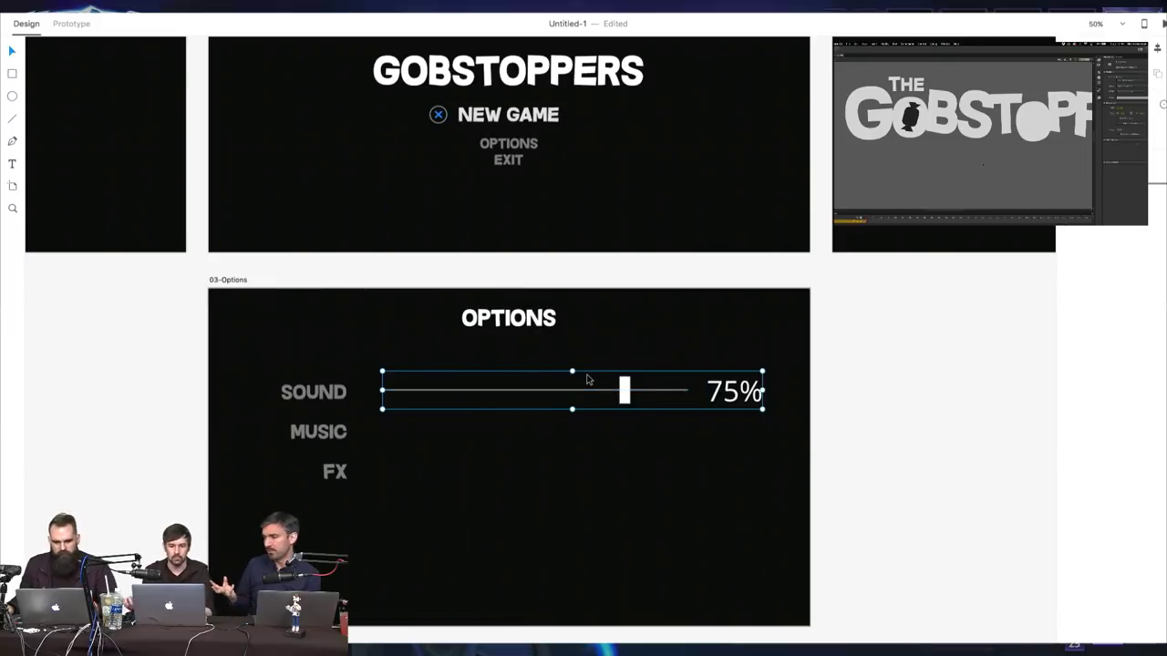
pyautogui.click(879, 380)
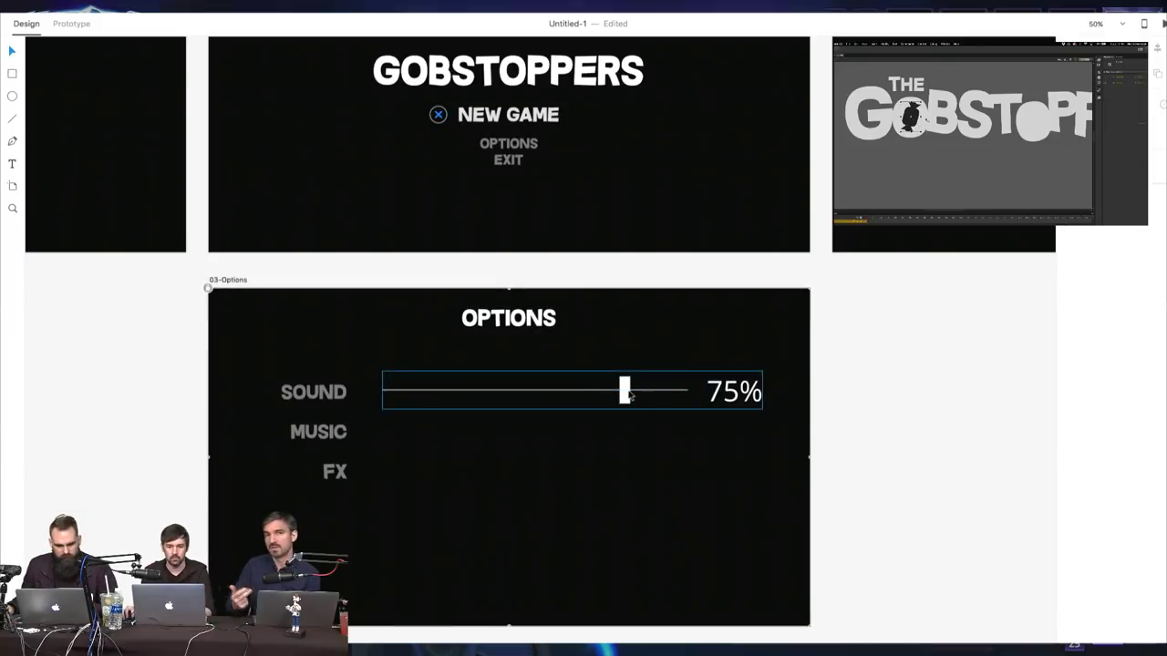
pyautogui.click(643, 391)
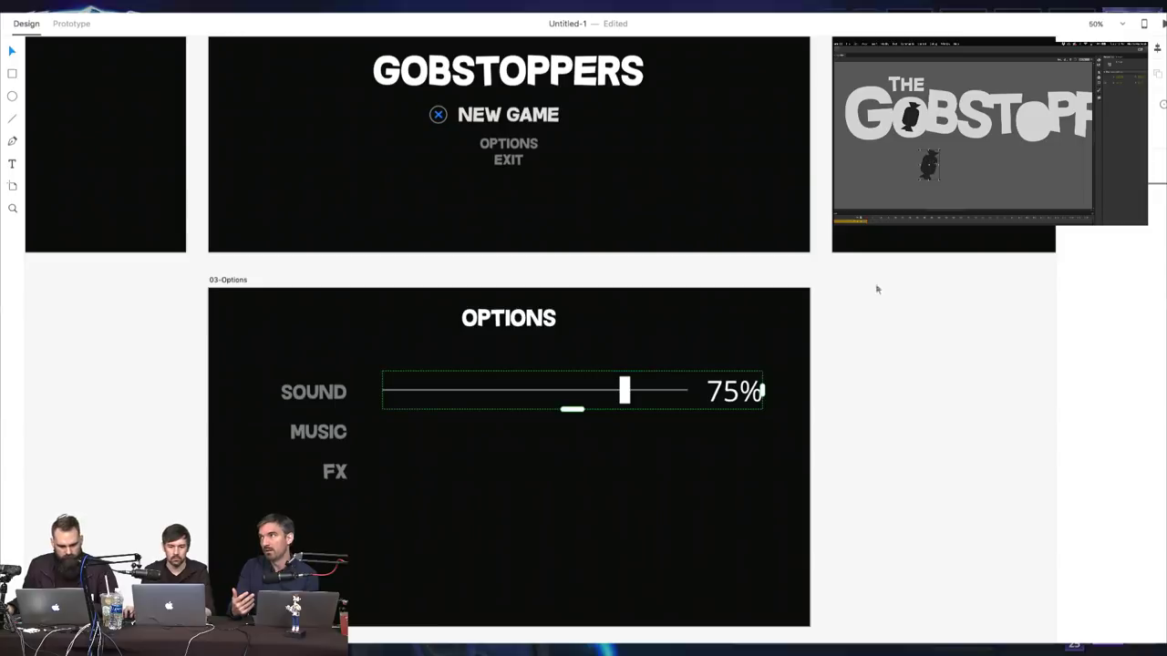
pyautogui.press('super+r')
pyautogui.moveTo(572, 409); pyautogui.dragTo(566, 498)
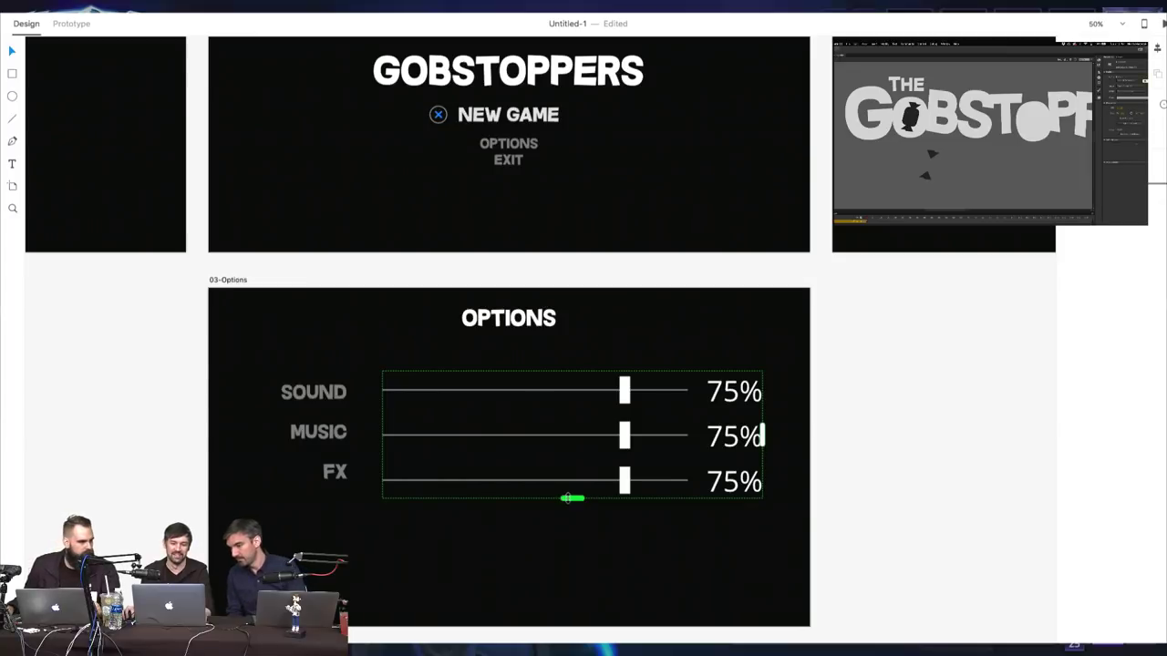
pyautogui.moveTo(589, 456); pyautogui.dragTo(588, 459)
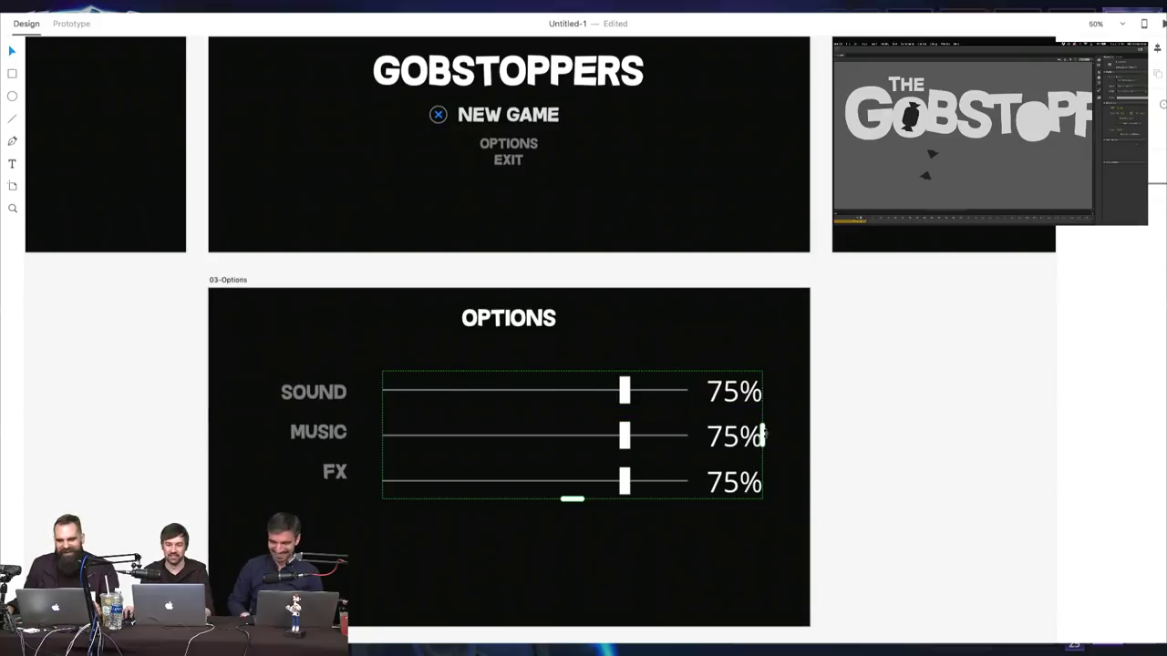
pyautogui.click(893, 435)
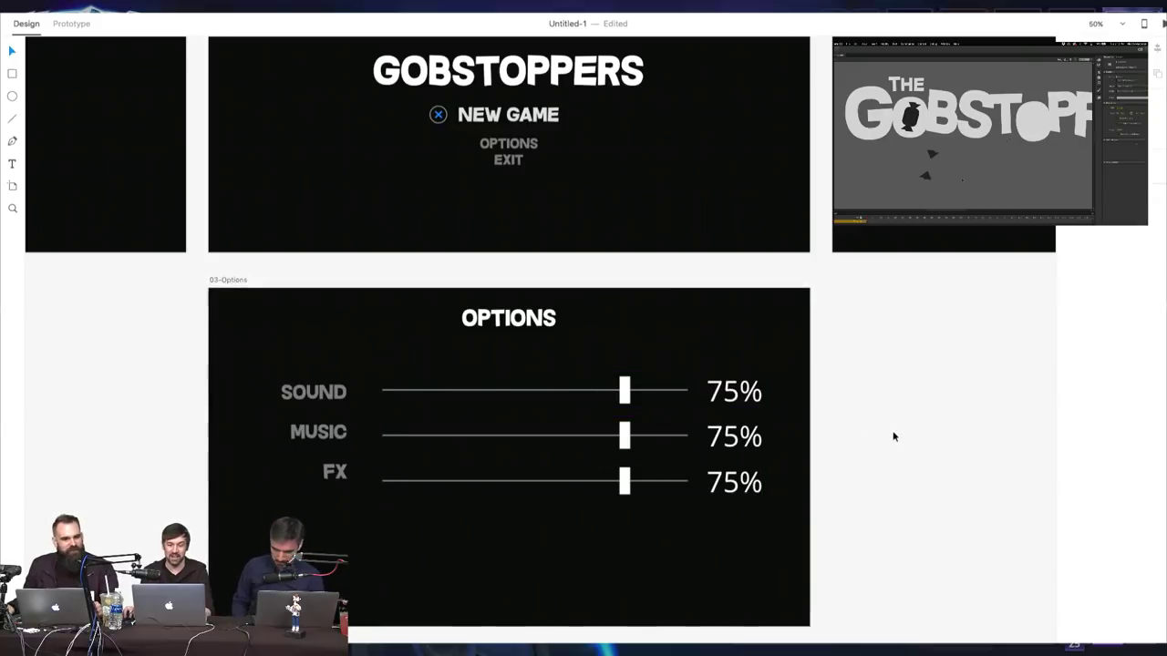
# Move the FX, MUSIC and SOUND labels down individually to line up with their slider rows
pyautogui.moveTo(183, 381); pyautogui.dragTo(337, 483)
pyautogui.click(297, 459)
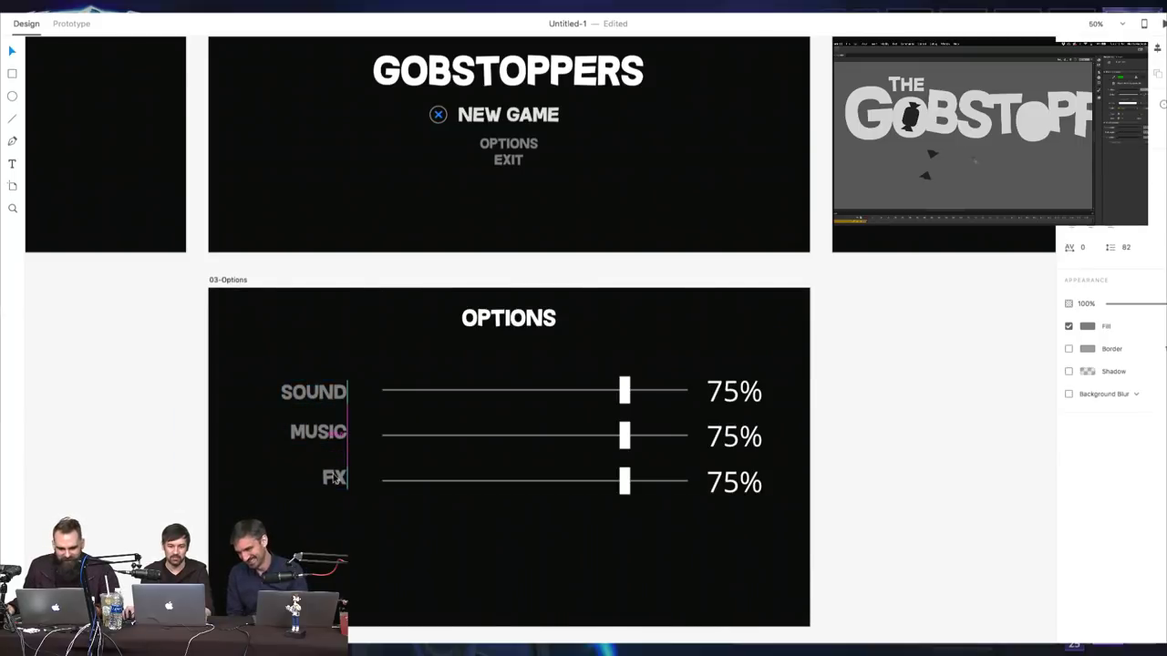
pyautogui.moveTo(325, 437); pyautogui.dragTo(326, 441)
pyautogui.moveTo(328, 395); pyautogui.dragTo(328, 401)
# Distribute the SOUND, MUSIC and FX labels evenly in the vertical direction
pyautogui.moveTo(177, 344); pyautogui.dragTo(352, 513)
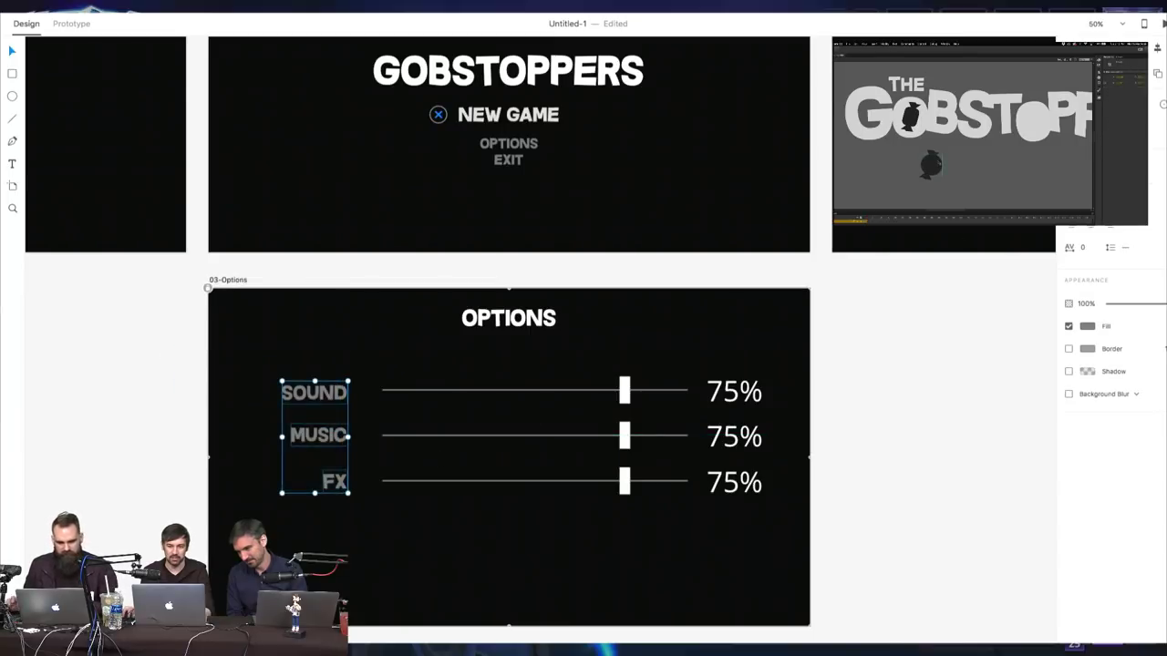
pyautogui.press('ctrl+super+h')
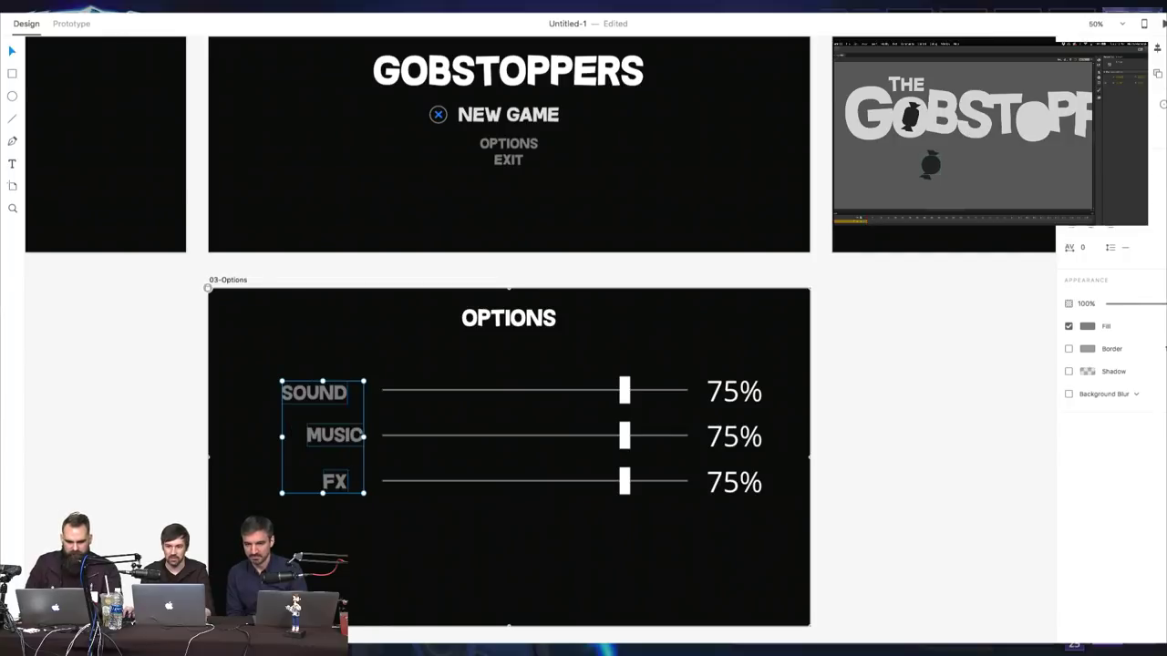
pyautogui.click(1161, 80)
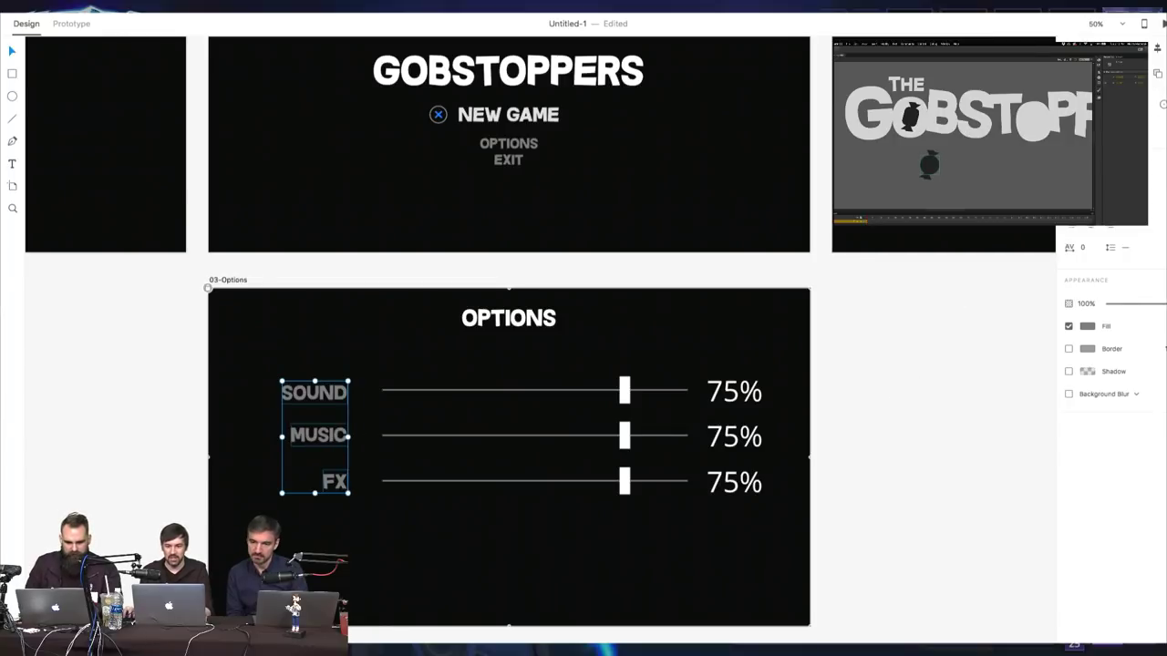
pyautogui.click(866, 399)
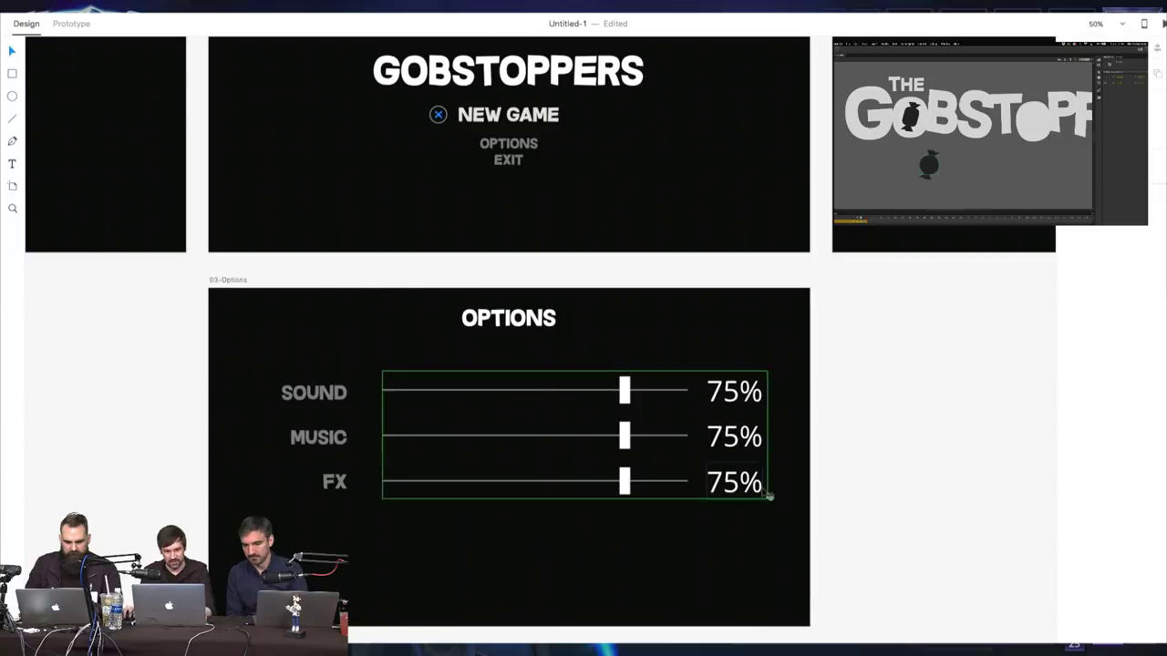
# Select the SOUND, MUSIC and FX labels together with the slider rows and move them up closer to the OPTIONS heading
pyautogui.scroll(-2, 768, 477)
pyautogui.hscroll(-2, 748, 474)
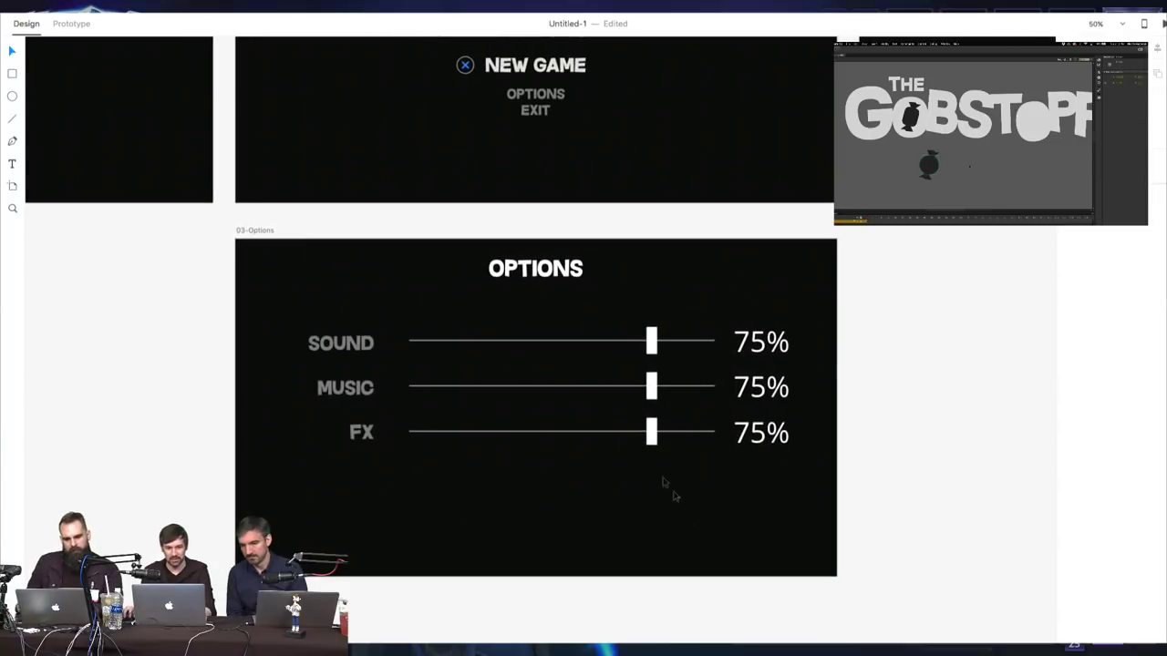
pyautogui.moveTo(162, 290); pyautogui.dragTo(863, 490)
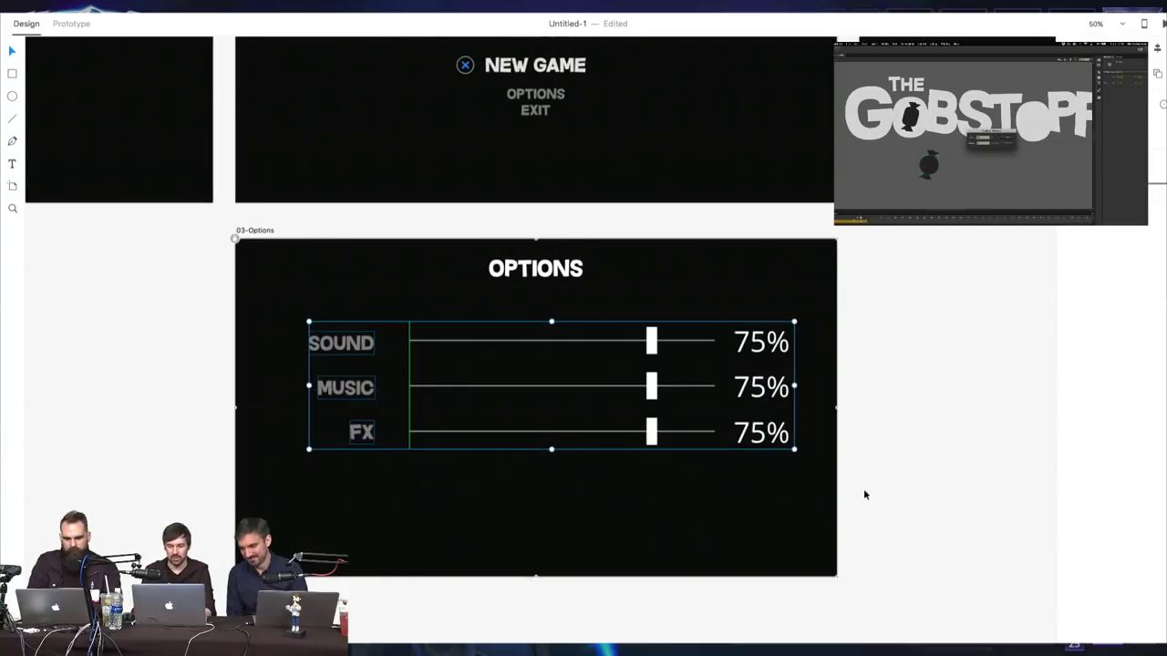
pyautogui.hotkey('shift', 'Up')
pyautogui.hotkey('shift', 'Up')
pyautogui.hotkey('shift', 'Up')
pyautogui.hotkey('shift', 'Up')
pyautogui.hotkey('shift', 'Up')
pyautogui.hotkey('shift', 'Up')
pyautogui.click(918, 496)
# Draw a white square below the FX label on the options artboard and round its corners
pyautogui.click(12, 74)
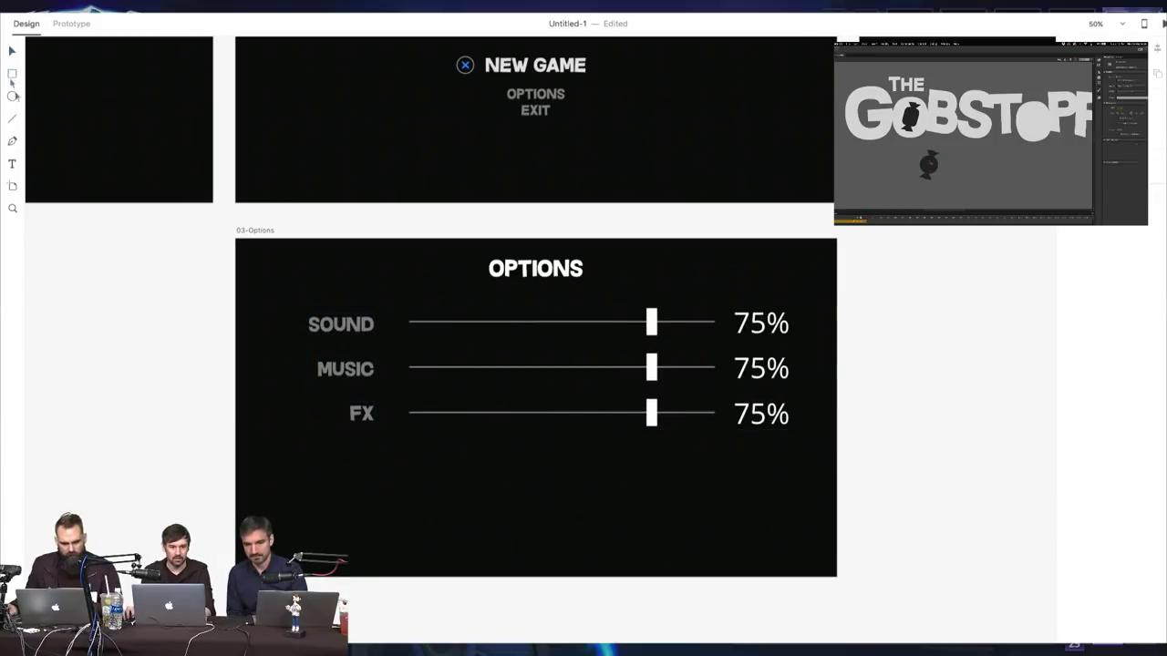
pyautogui.moveTo(342, 447); pyautogui.dragTo(438, 534)
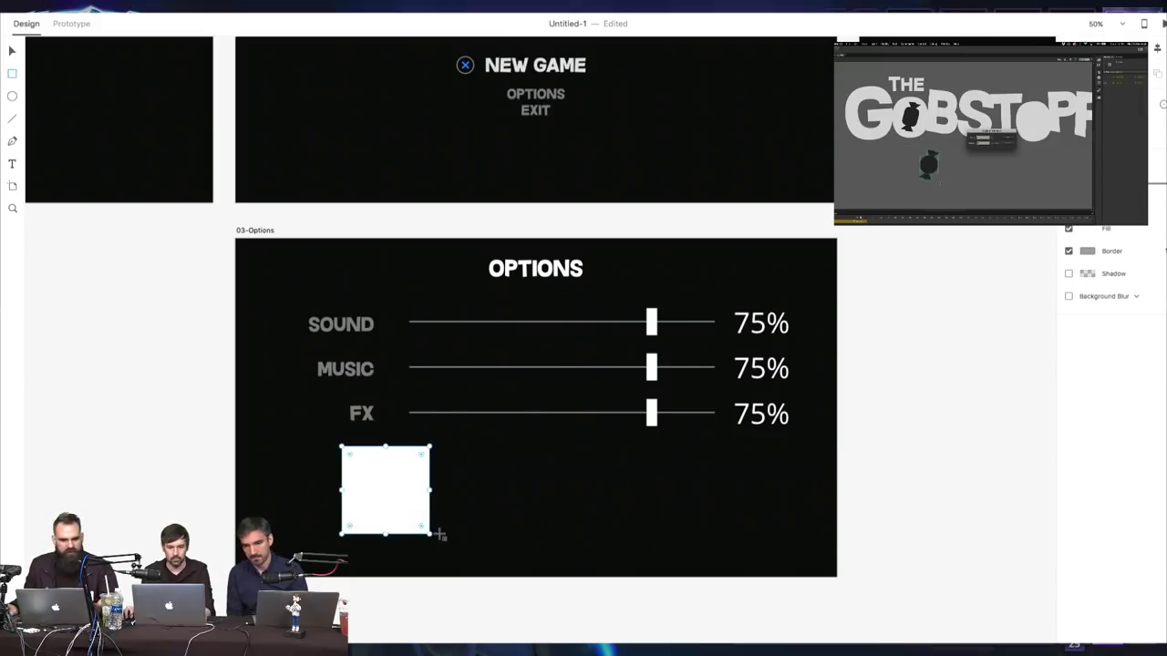
pyautogui.click(14, 52)
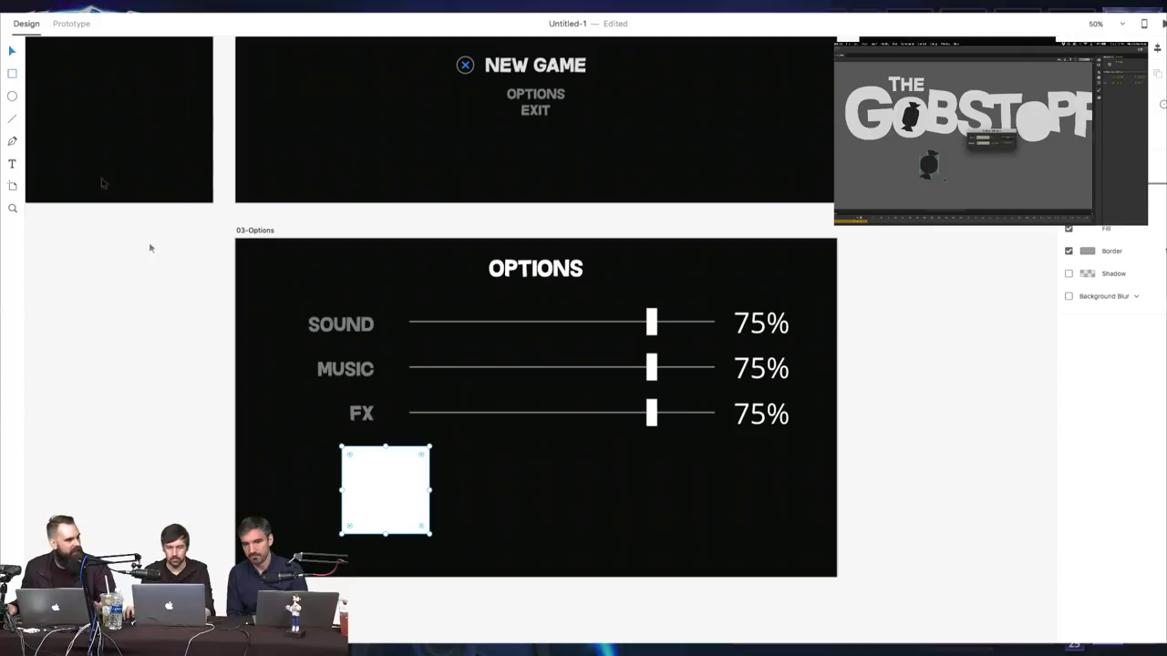
pyautogui.moveTo(418, 487); pyautogui.dragTo(426, 463)
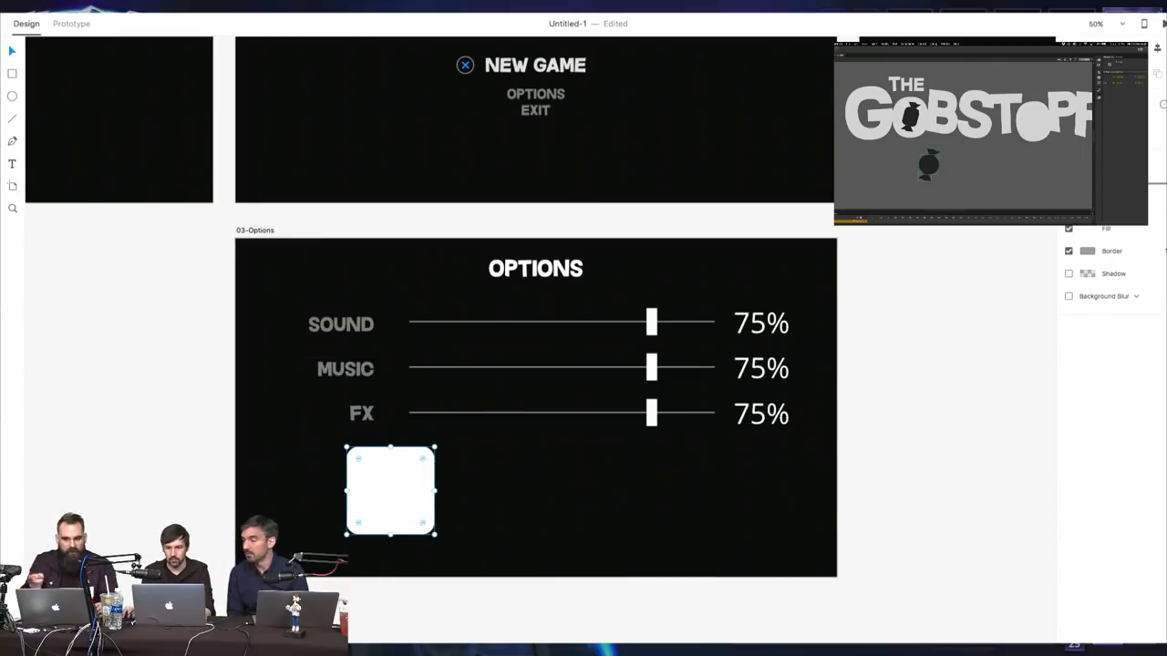
# Remove the rounded square's border and start a text object beside it
pyautogui.click(1070, 251)
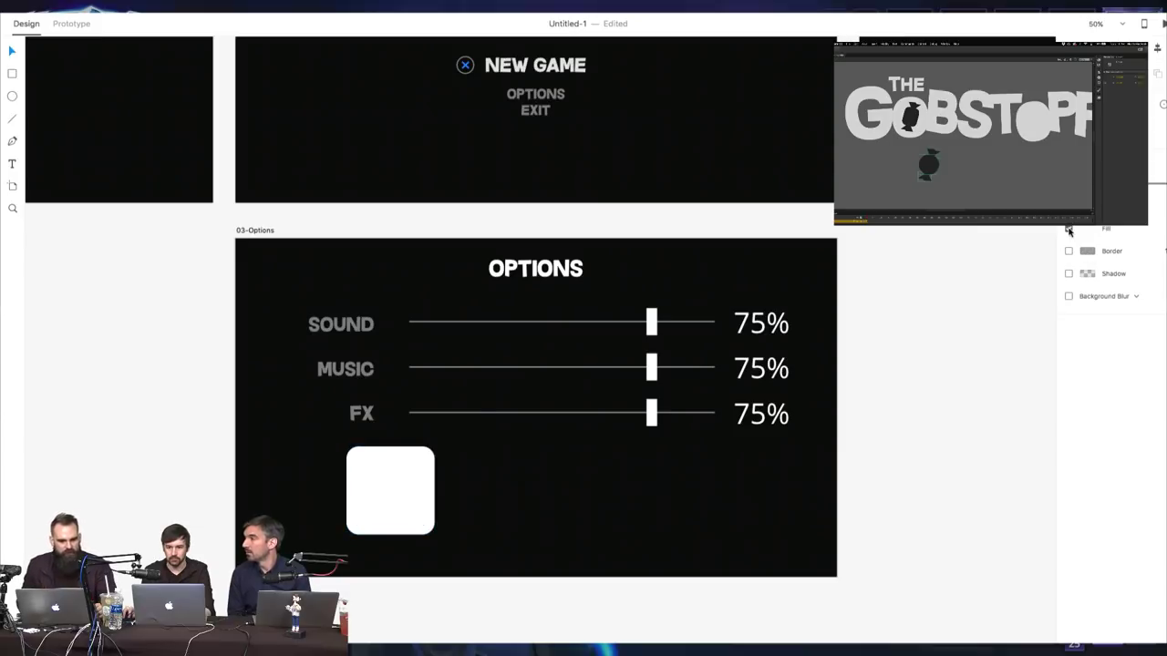
pyautogui.click(938, 409)
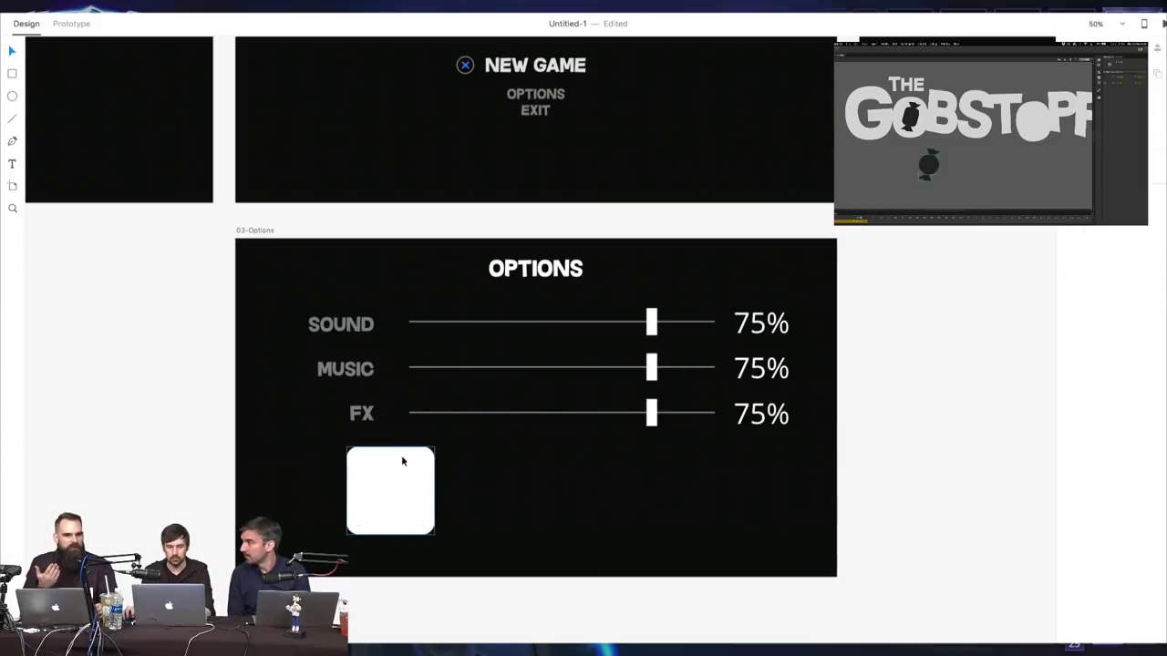
pyautogui.click(11, 164)
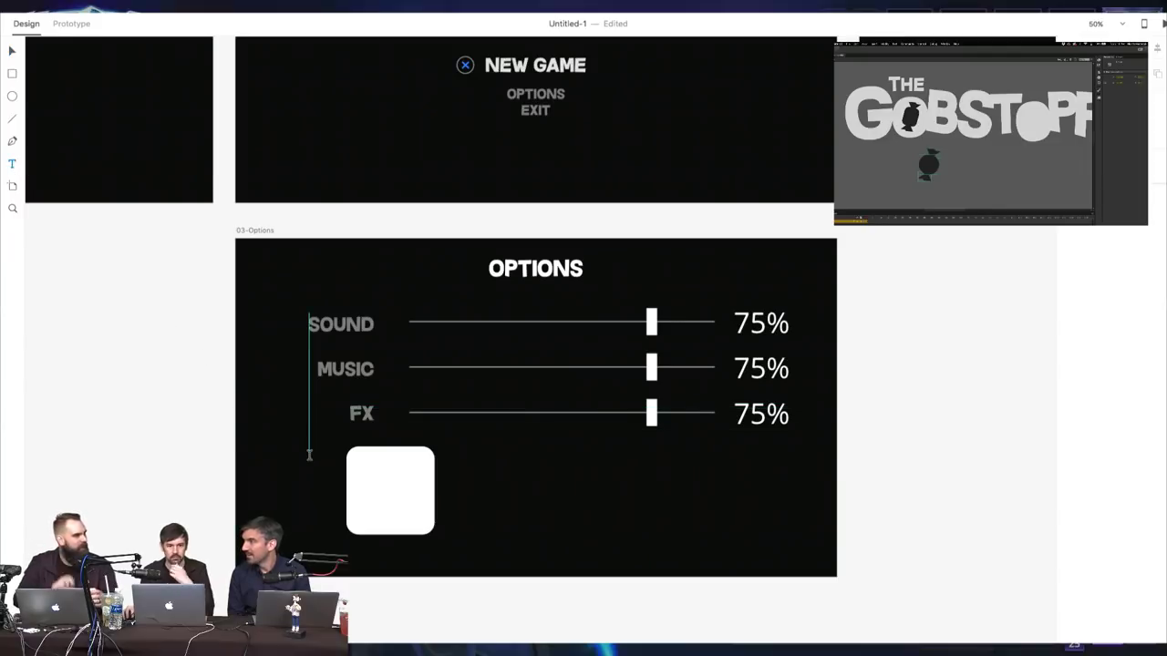
pyautogui.click(282, 465)
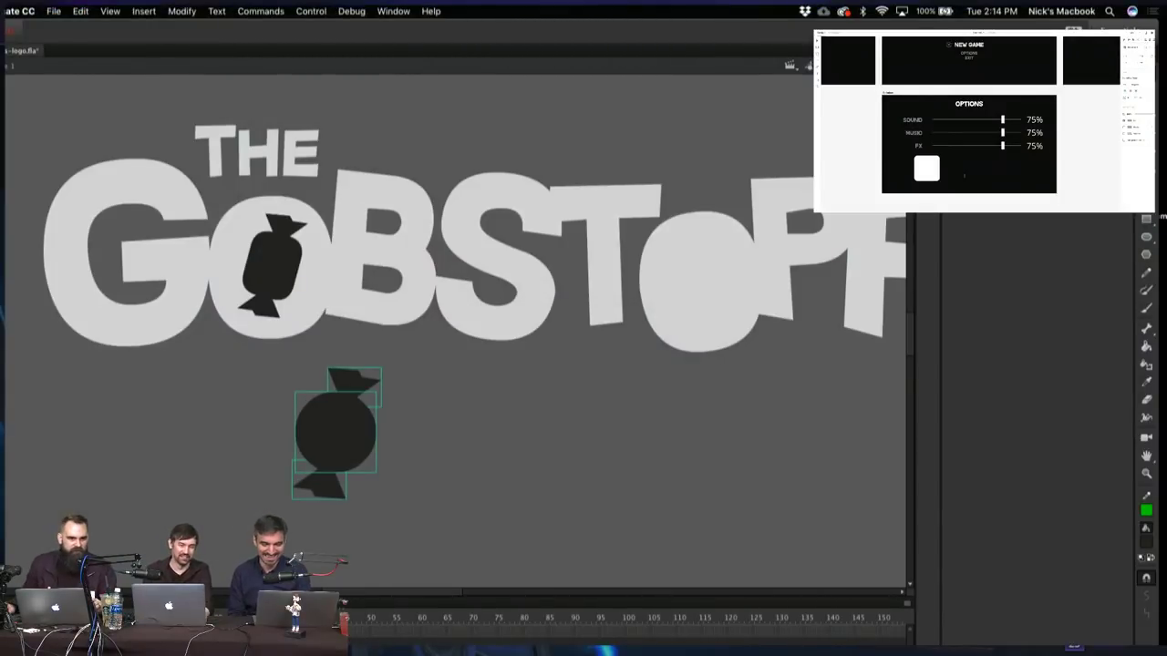
# In Animate, group the three pieces of the round candy and move the group onto the second O of the logo
pyautogui.click(453, 339)
pyautogui.moveTo(253, 380); pyautogui.dragTo(393, 510)
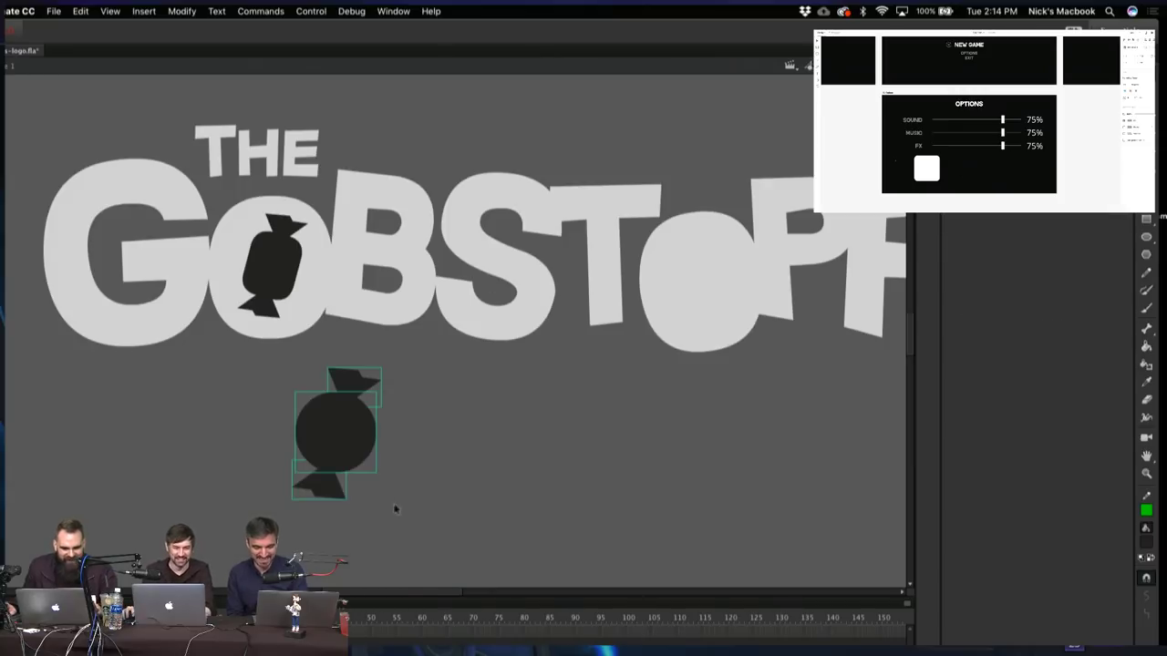
pyautogui.press('super+g')
pyautogui.moveTo(344, 429); pyautogui.dragTo(723, 282)
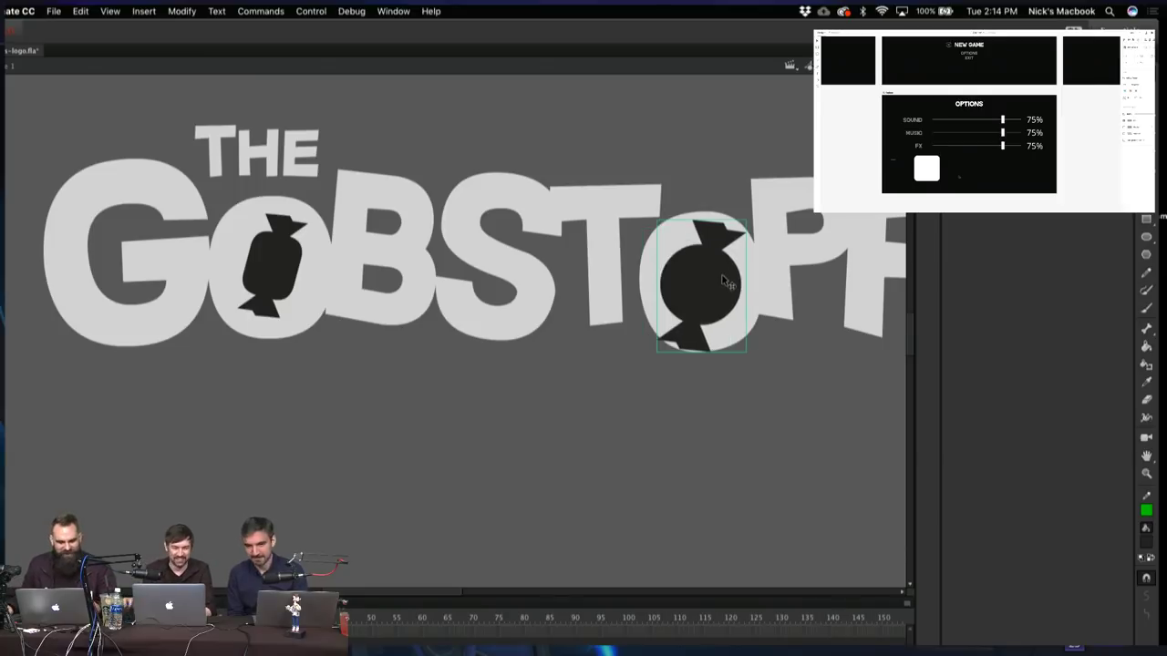
# Scale the round candy to 90% and nudge it slightly up inside the second O
pyautogui.press('super+alt+s')
pyautogui.write('90')
pyautogui.press('Return')
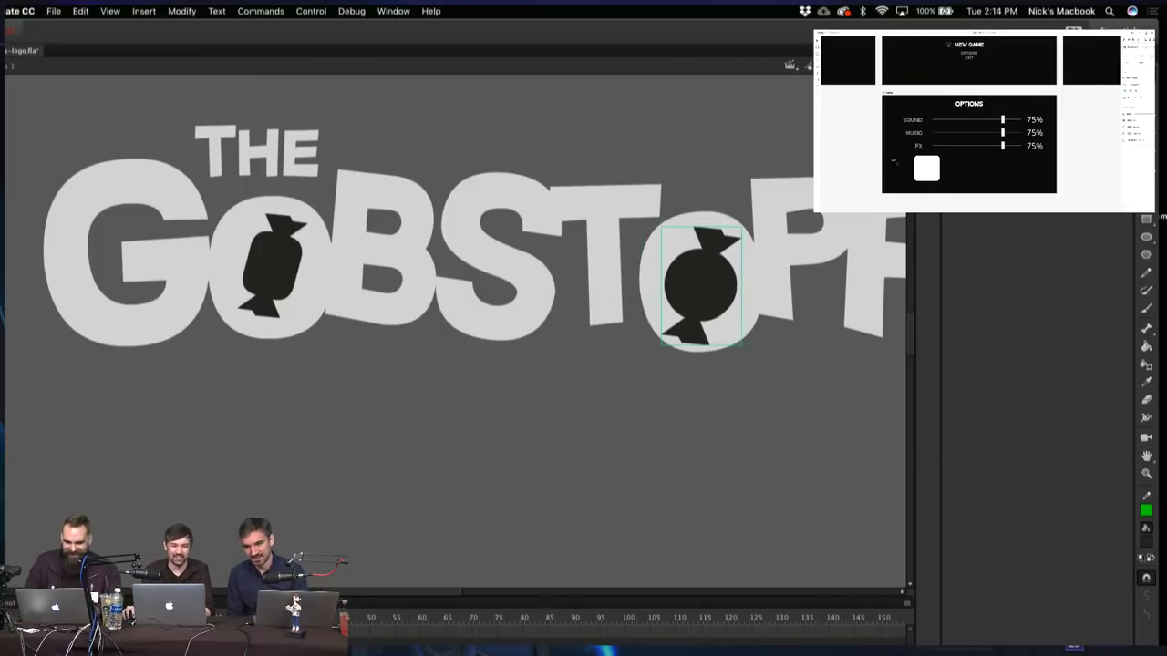
pyautogui.press('Up')
pyautogui.press('Up')
pyautogui.press('Up')
# Scale the round candy down by 90% two more times
pyautogui.press('super+alt+s')
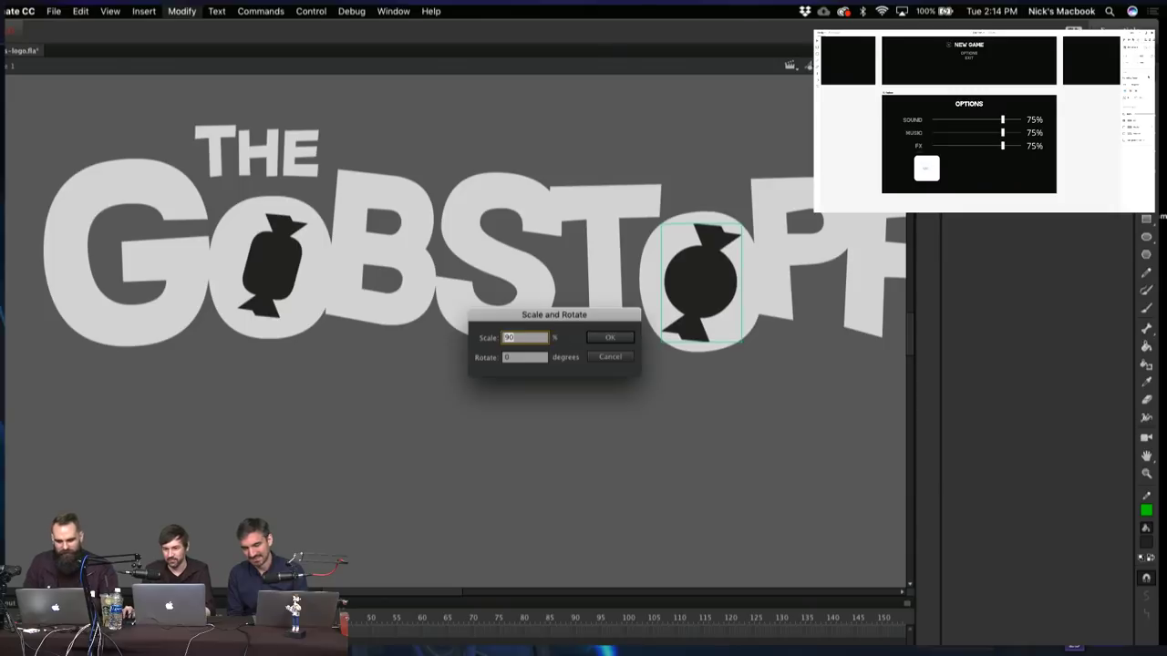
pyautogui.press('Return')
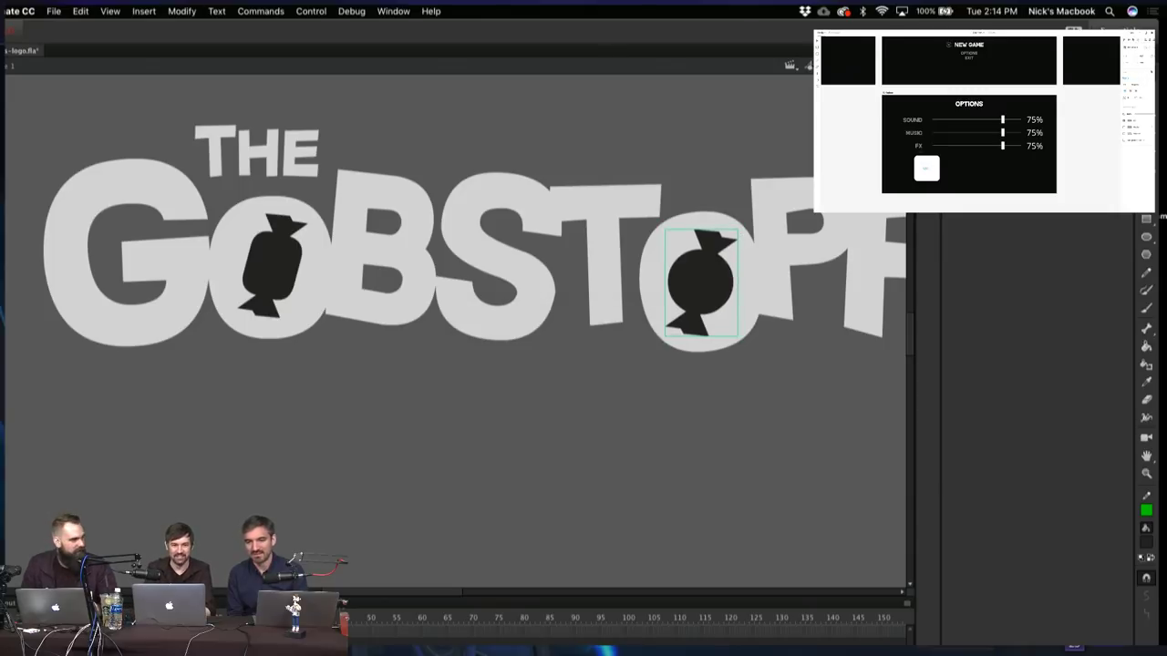
pyautogui.press('super+alt+s')
pyautogui.press('Return')
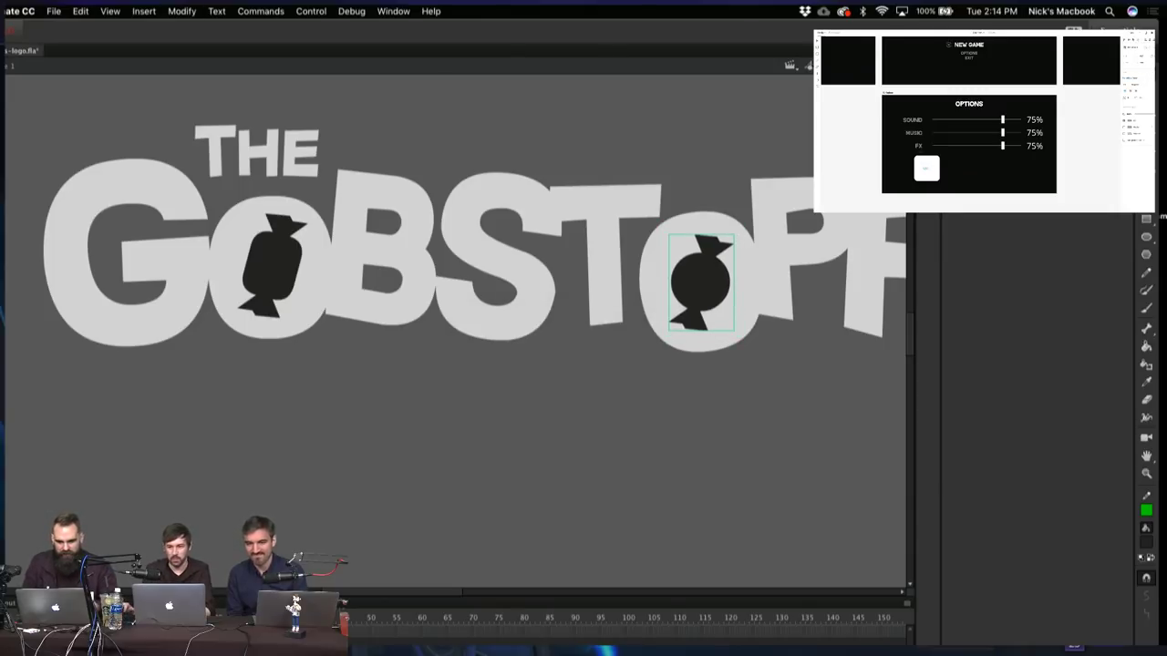
# Adjust the round candy's size by scaling it to 110%, then 90%, then 110% again
pyautogui.press('super+alt+s')
pyautogui.write('110')
pyautogui.press('Return')
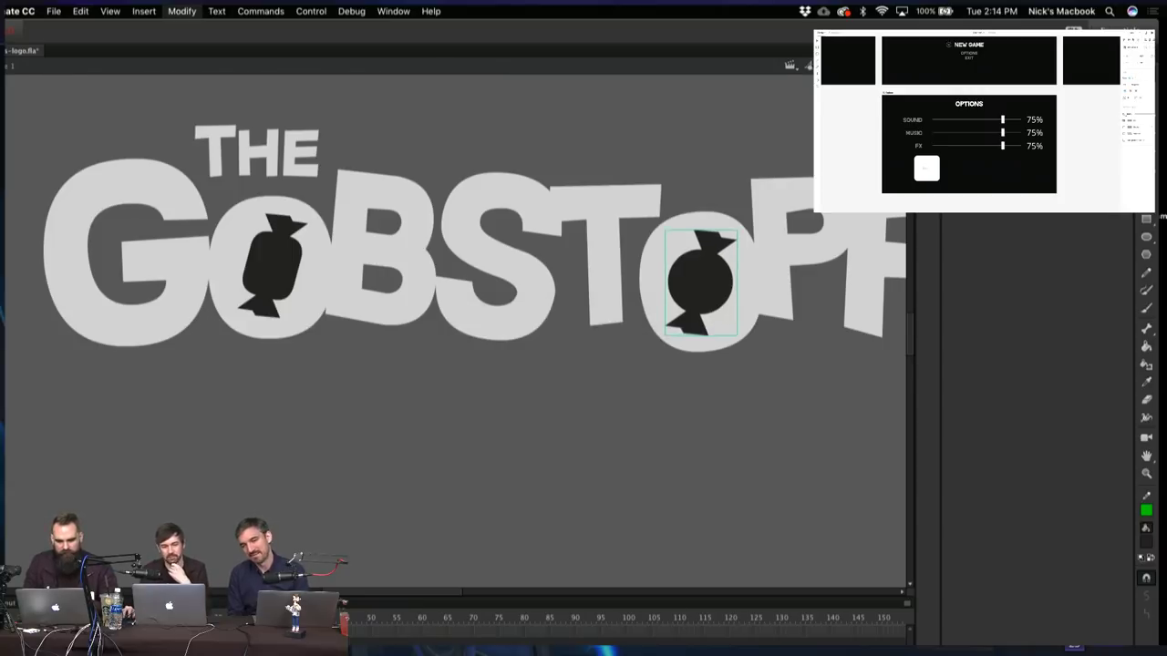
pyautogui.press('super+alt+s')
pyautogui.write('90')
pyautogui.press('Return')
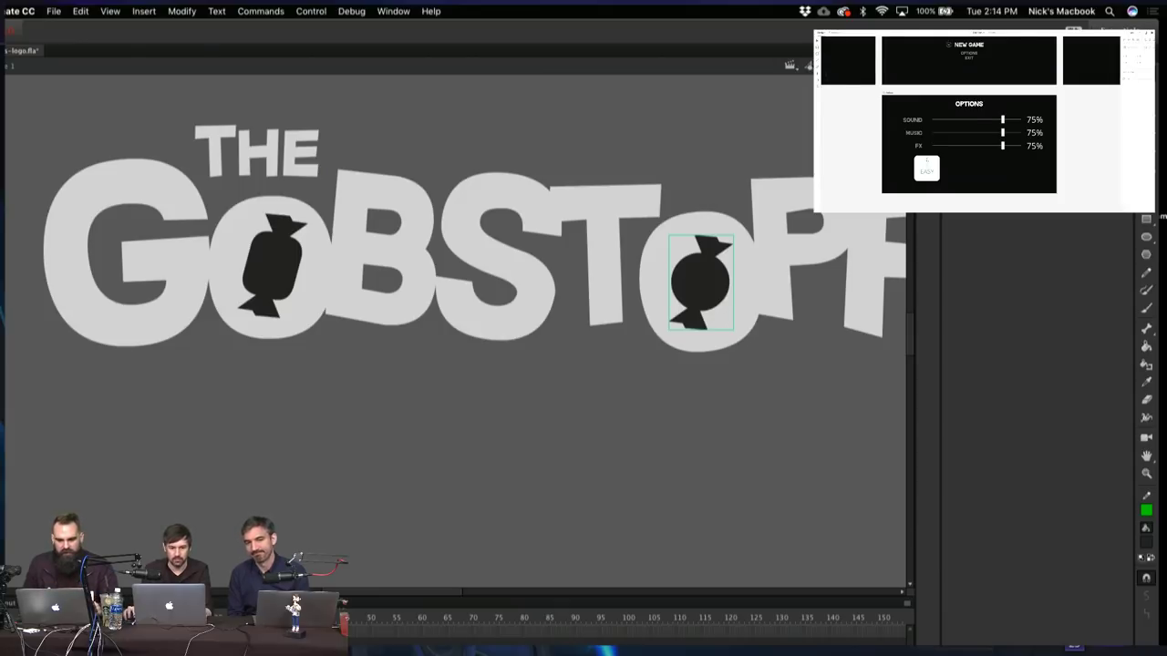
pyautogui.press('alt+super+s')
pyautogui.write('110')
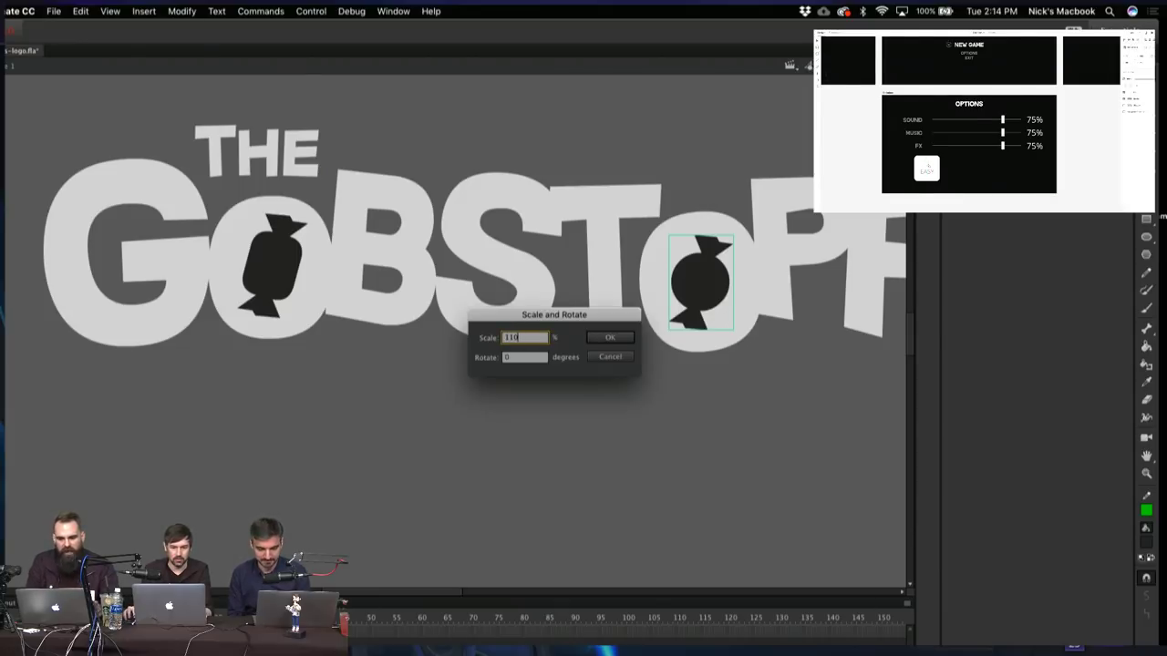
pyautogui.press('Return')
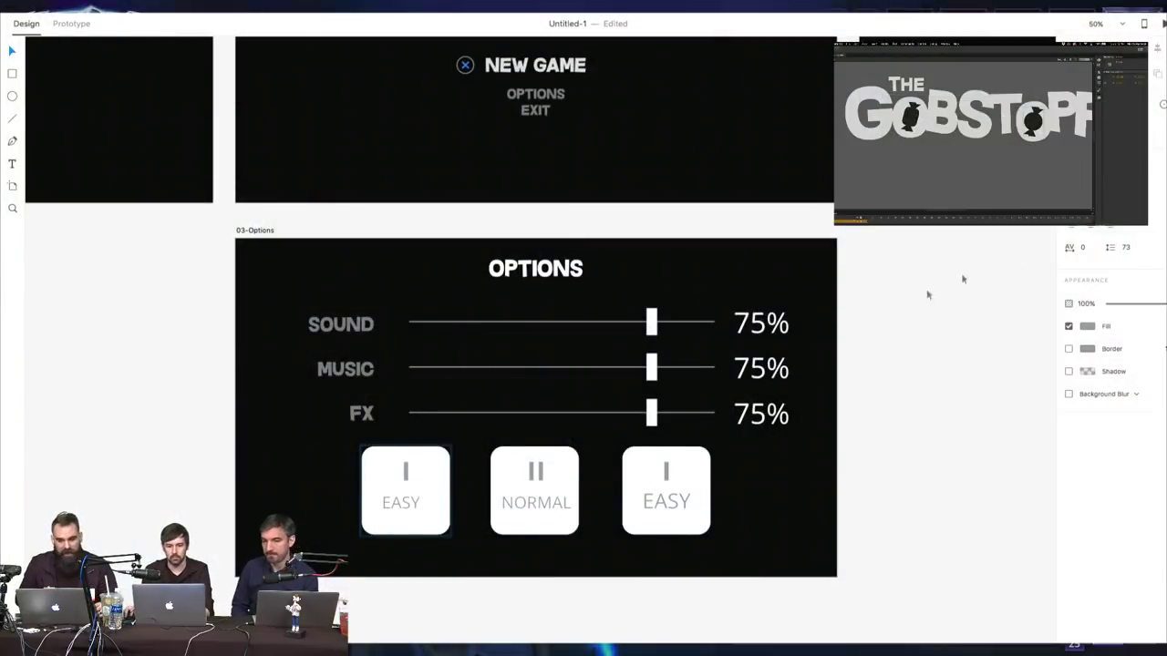
# In Adobe XD, center the EASY and NORMAL labels within their difficulty buttons
pyautogui.moveTo(404, 501); pyautogui.dragTo(407, 504)
pyautogui.click(544, 508)
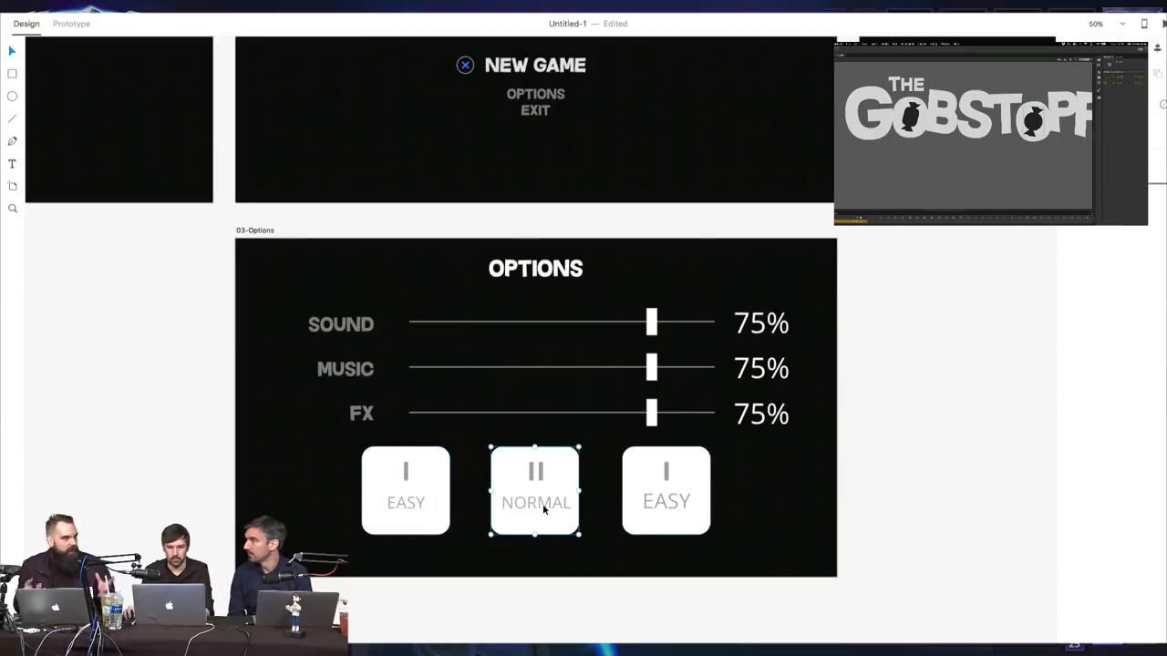
pyautogui.doubleClick(548, 501)
pyautogui.moveTo(548, 500); pyautogui.dragTo(549, 504)
# Reduce the third button's label to the size of the other labels, change it to HARD and center it
pyautogui.click(668, 501)
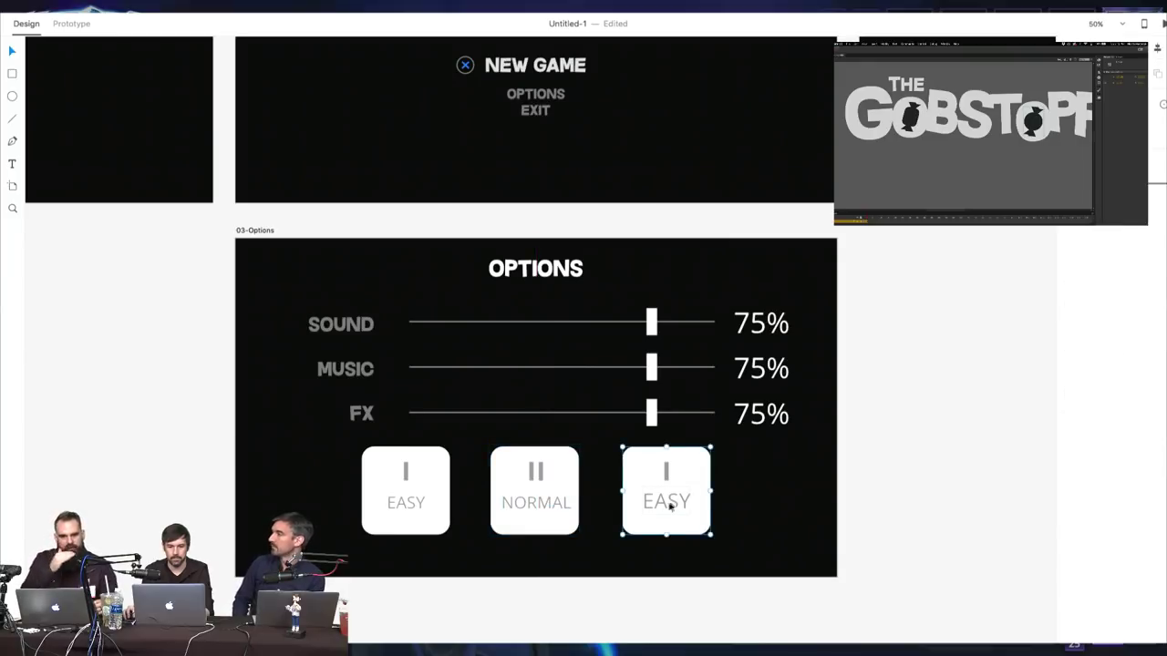
pyautogui.doubleClick(673, 503)
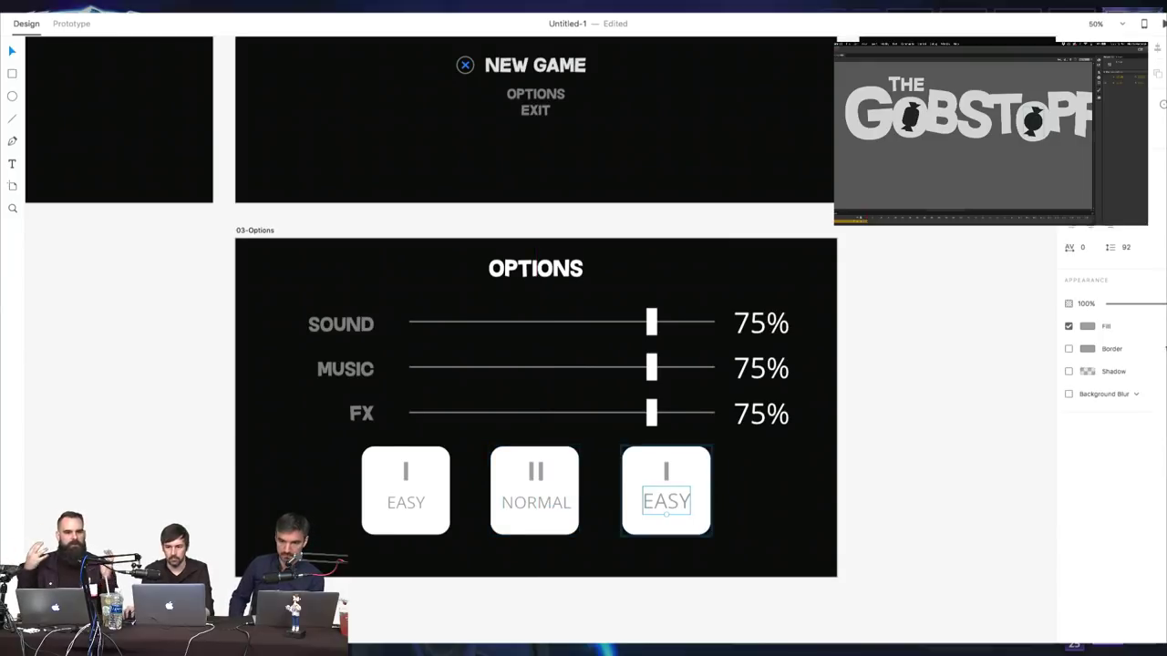
pyautogui.press('Return')
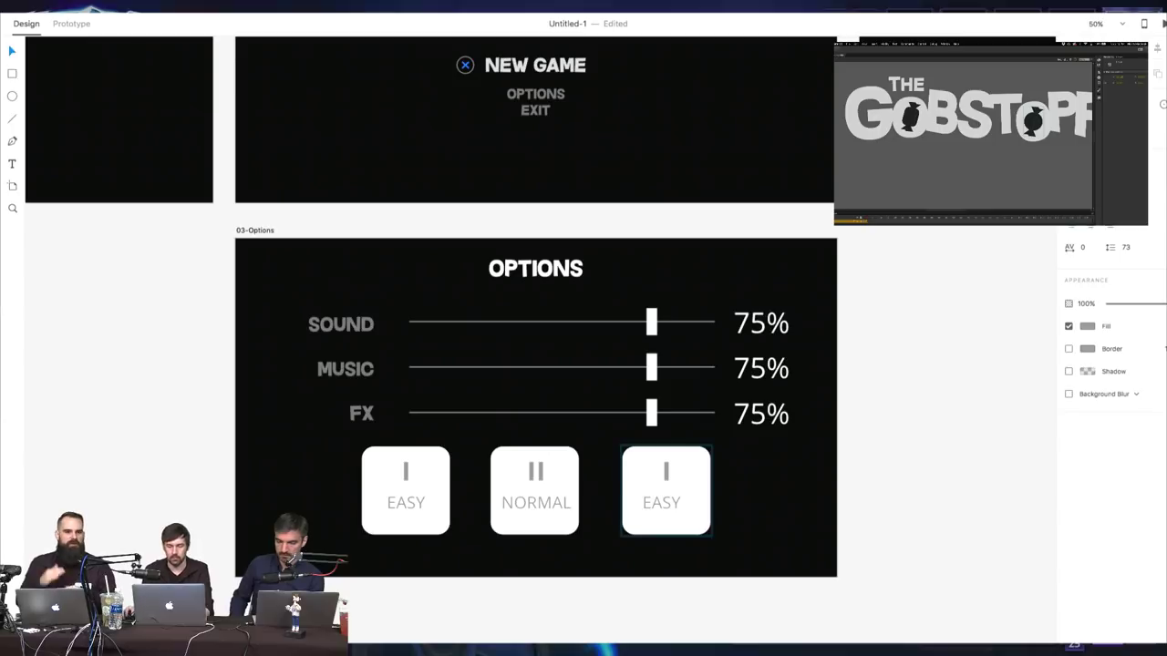
pyautogui.doubleClick(664, 502)
pyautogui.write('HARD')
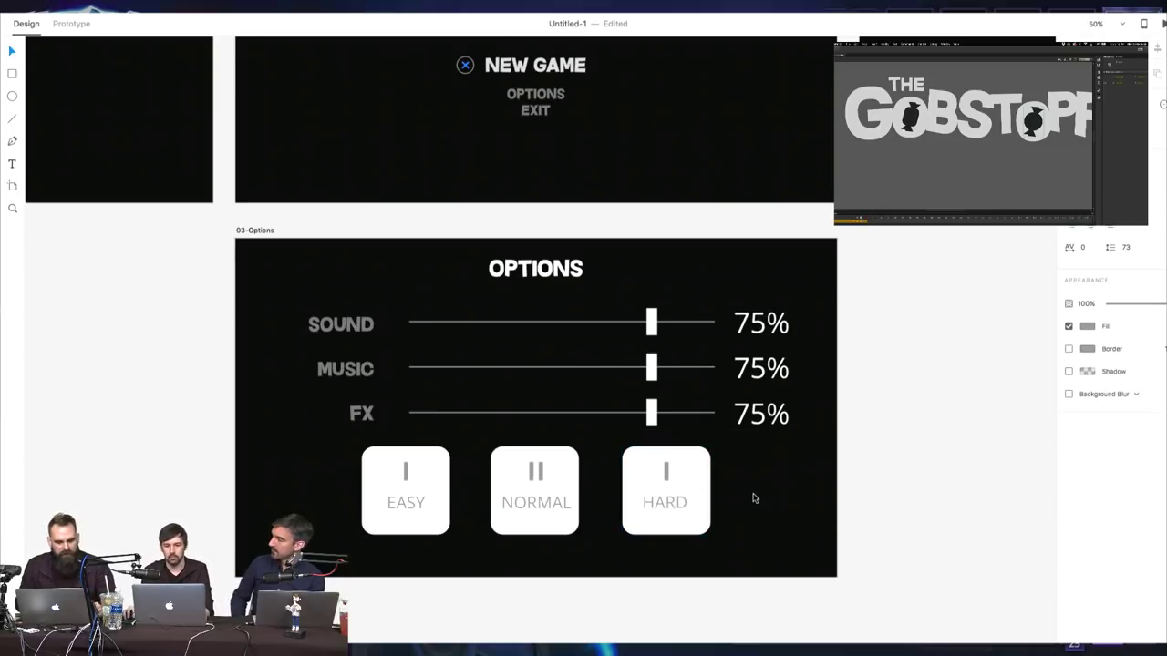
pyautogui.press('Escape')
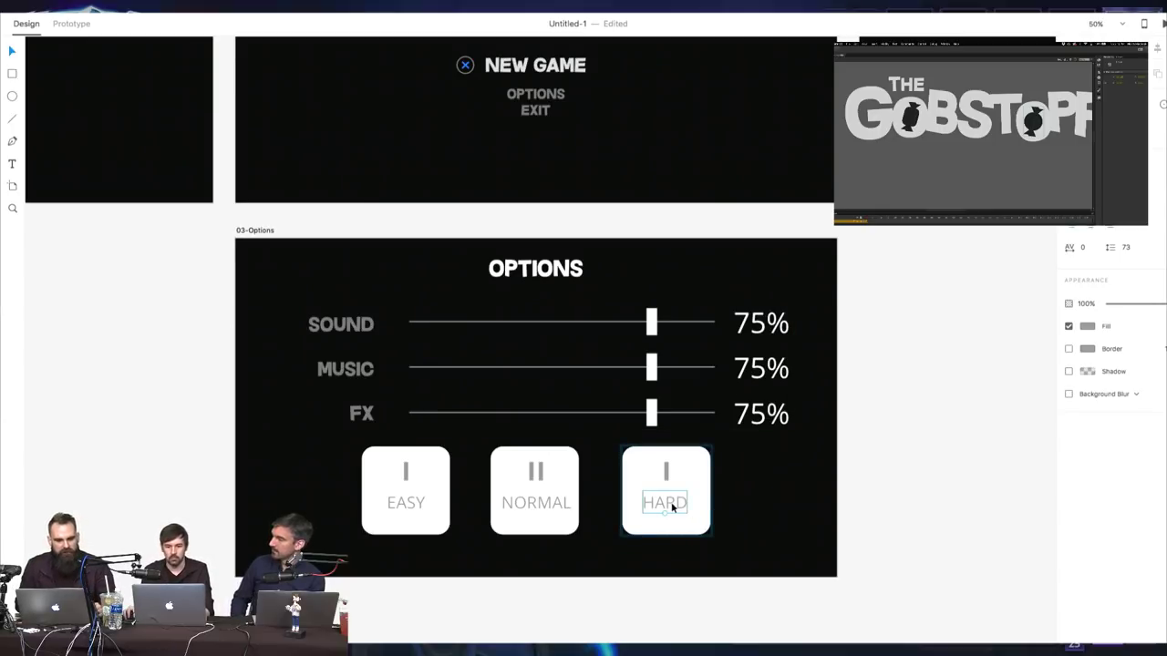
pyautogui.moveTo(671, 501); pyautogui.dragTo(669, 506)
# Replace the single bar in the HARD button with a centered copy of the NORMAL button's two bars
pyautogui.click(666, 470)
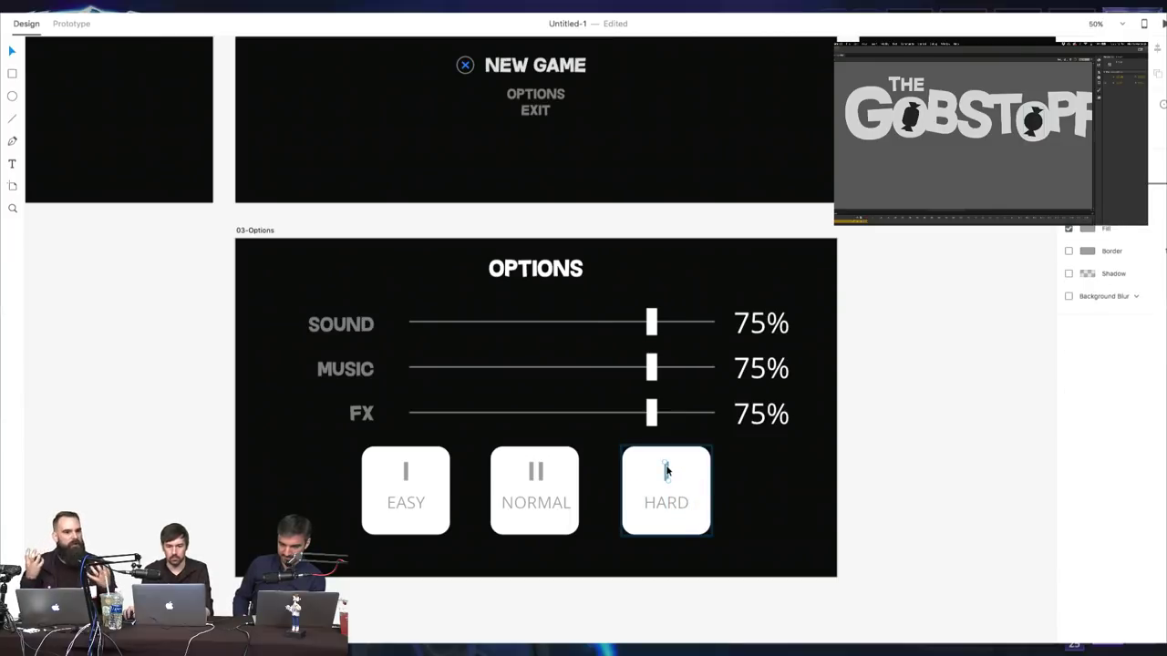
pyautogui.click(540, 473)
pyautogui.doubleClick(539, 473)
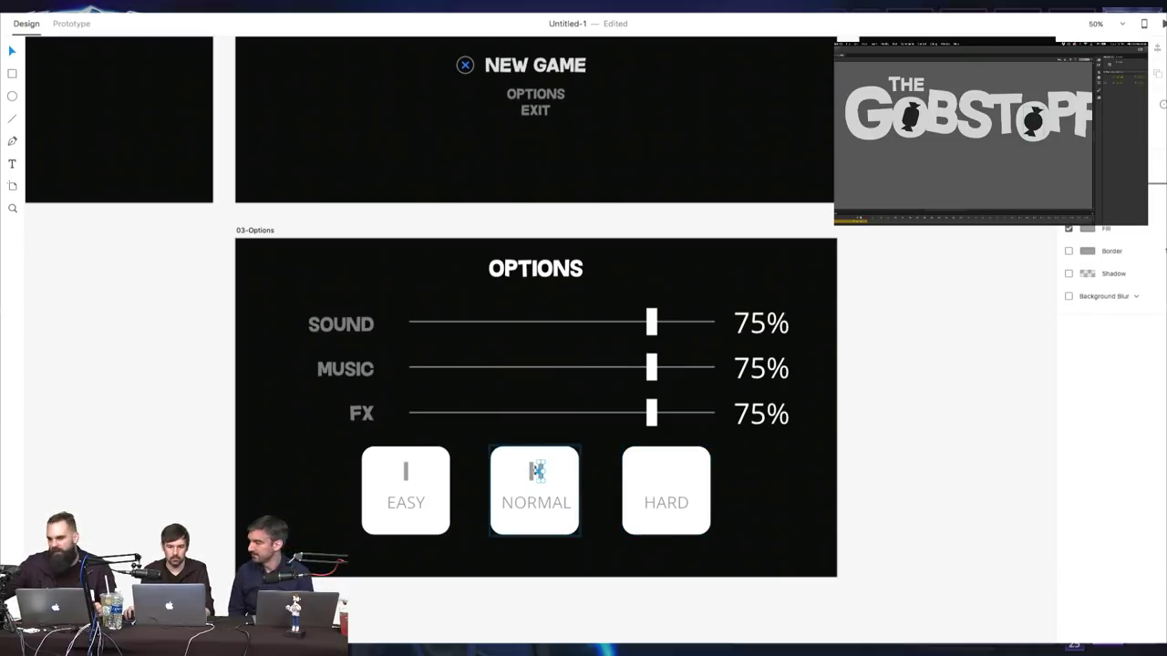
pyautogui.click(653, 469)
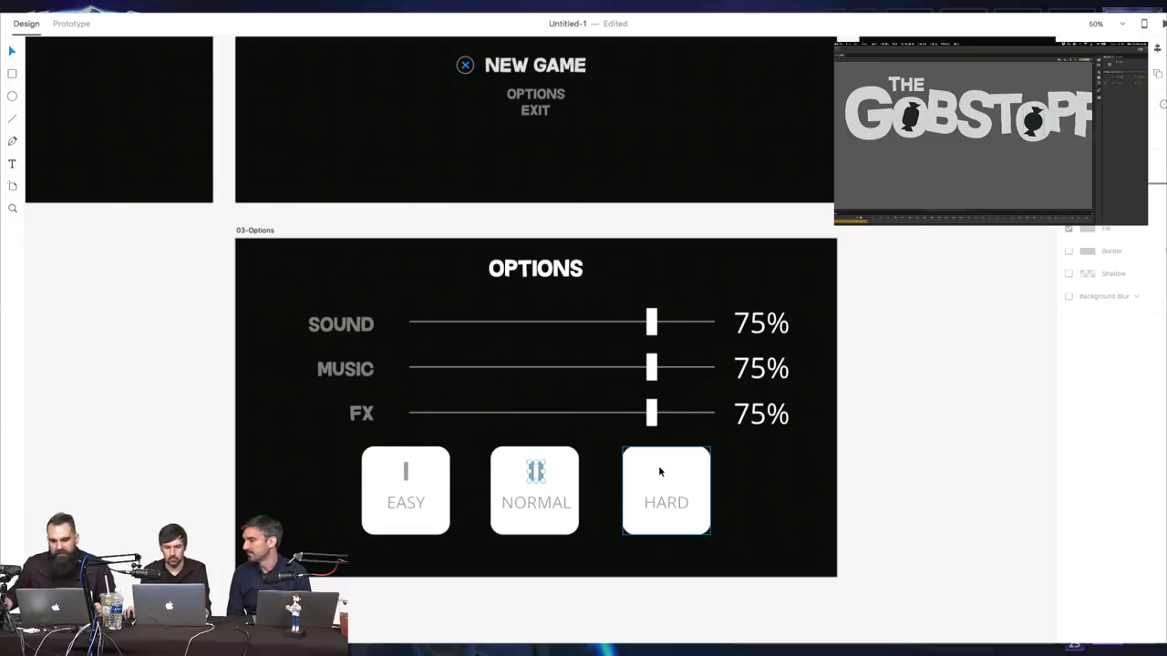
pyautogui.doubleClick(660, 472)
pyautogui.press('super+v')
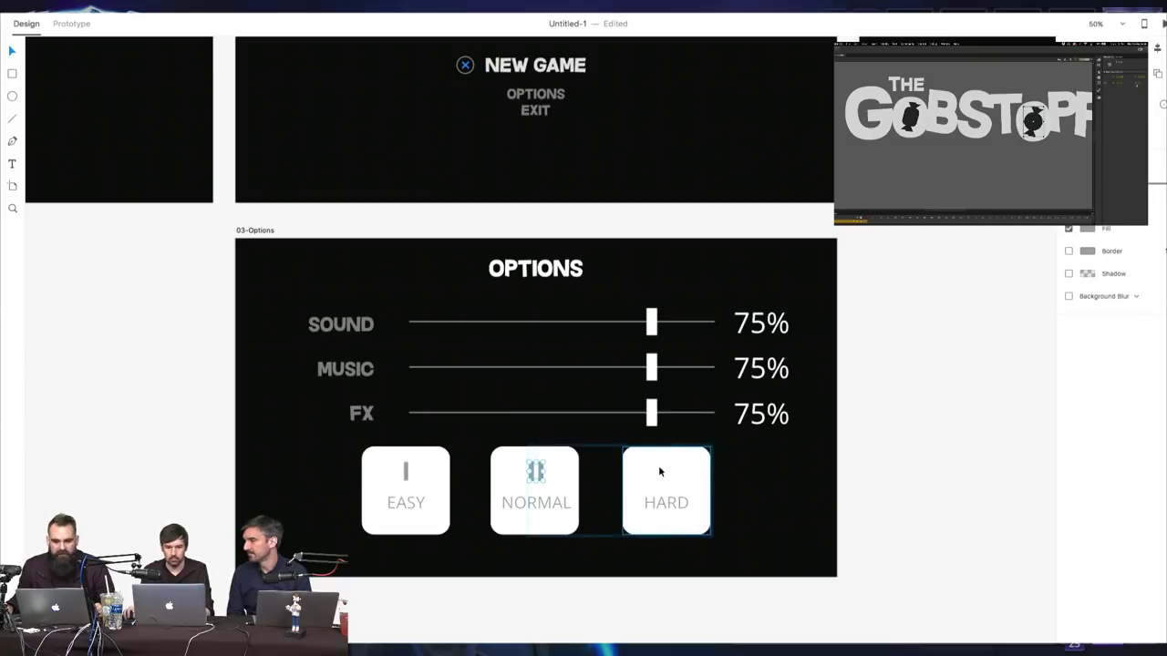
pyautogui.moveTo(538, 472); pyautogui.dragTo(665, 469)
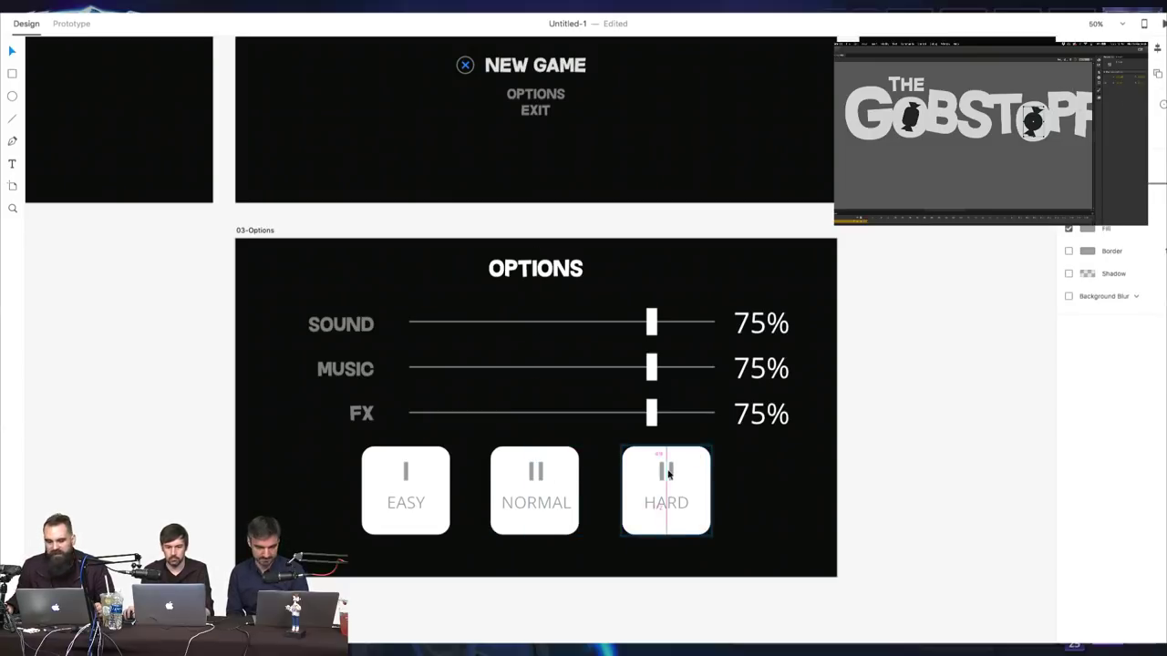
# Duplicate a bar inside the HARD button to make an evenly spaced third bar
pyautogui.click(671, 473)
pyautogui.doubleClick(673, 473)
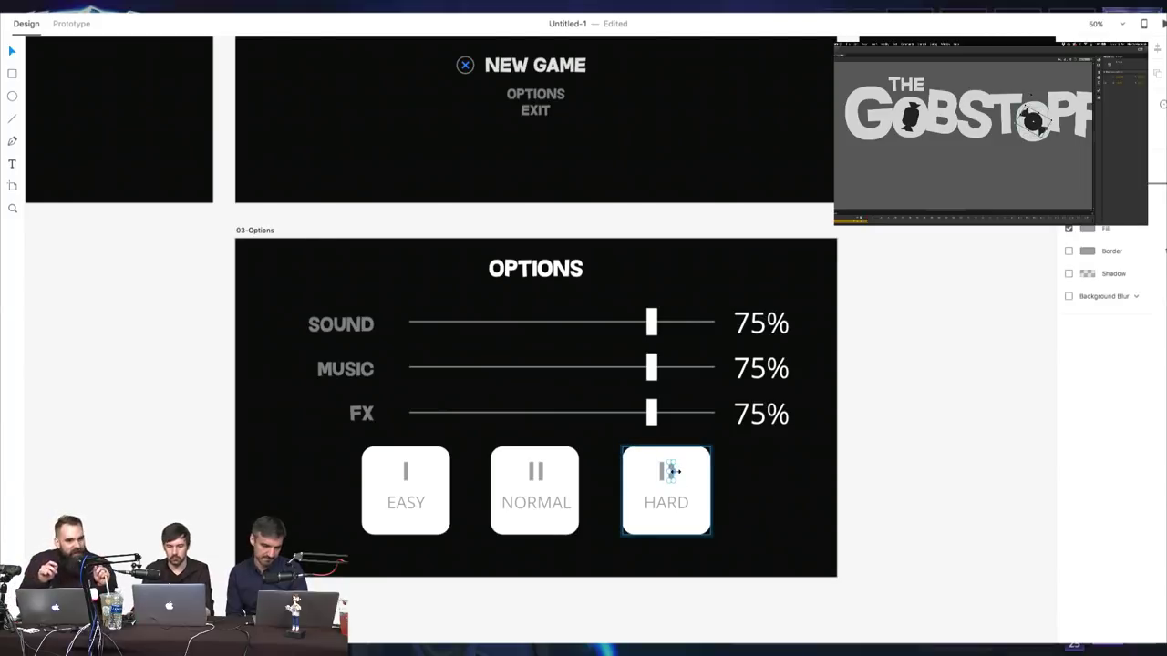
pyautogui.keyDown('alt'); pyautogui.moveTo(671, 472); pyautogui.dragTo(676, 472); pyautogui.keyUp('alt')
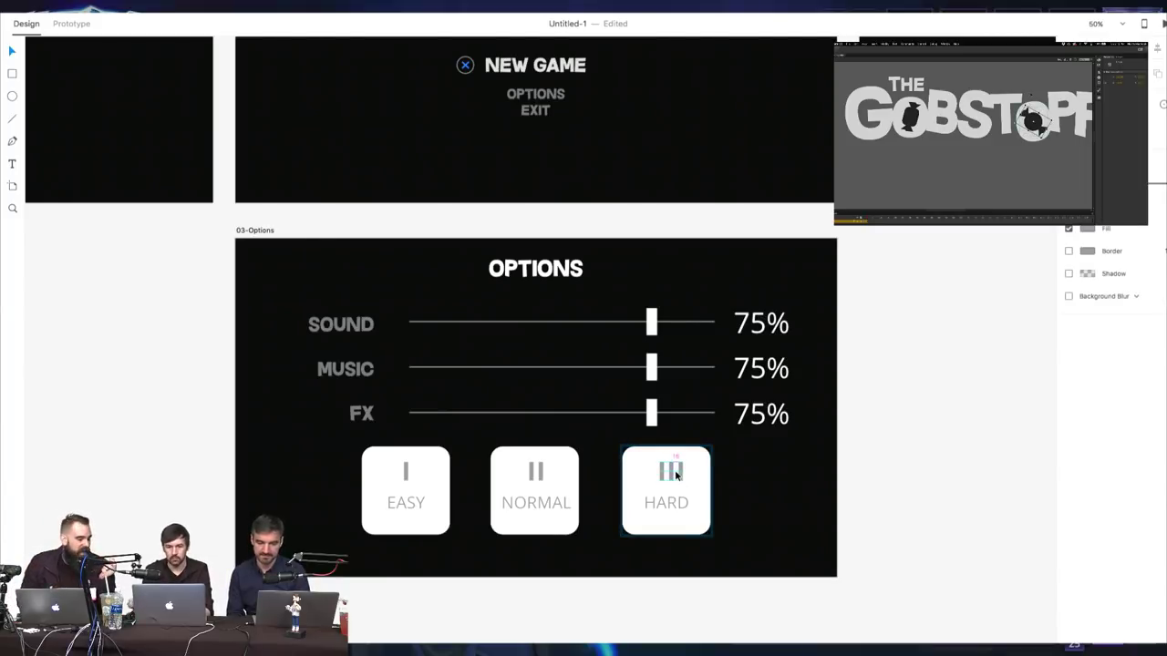
# Center the three difficulty bars as a set above the HARD label inside its button
pyautogui.click(894, 549)
pyautogui.click(672, 471)
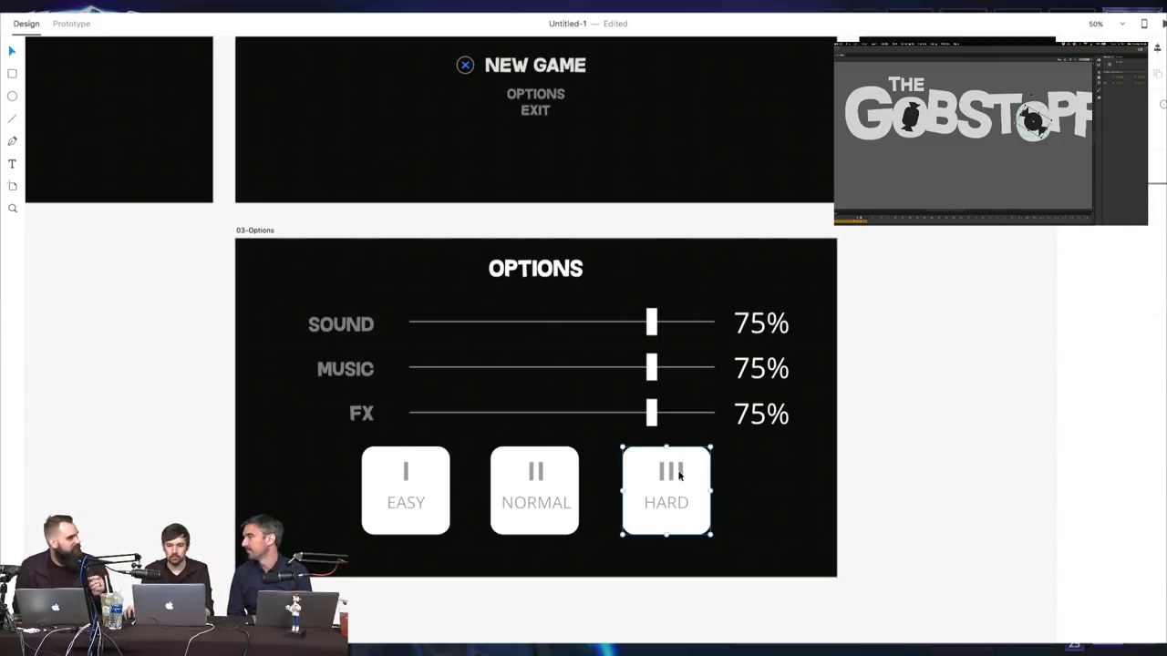
pyautogui.doubleClick(679, 473)
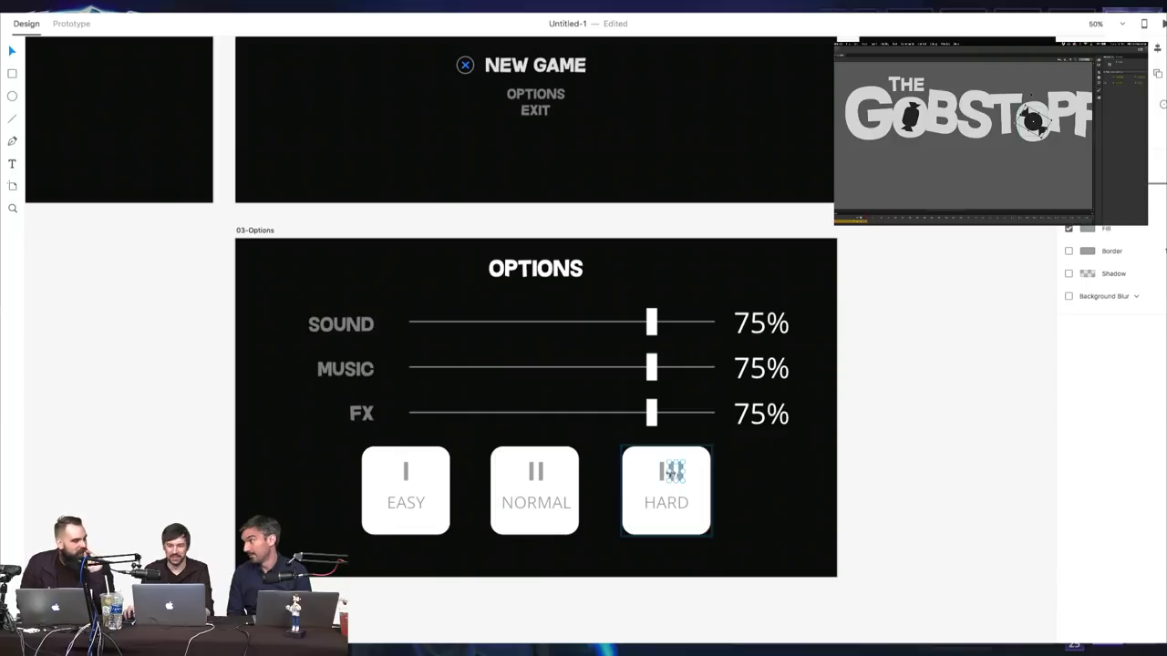
pyautogui.moveTo(670, 472); pyautogui.dragTo(665, 472)
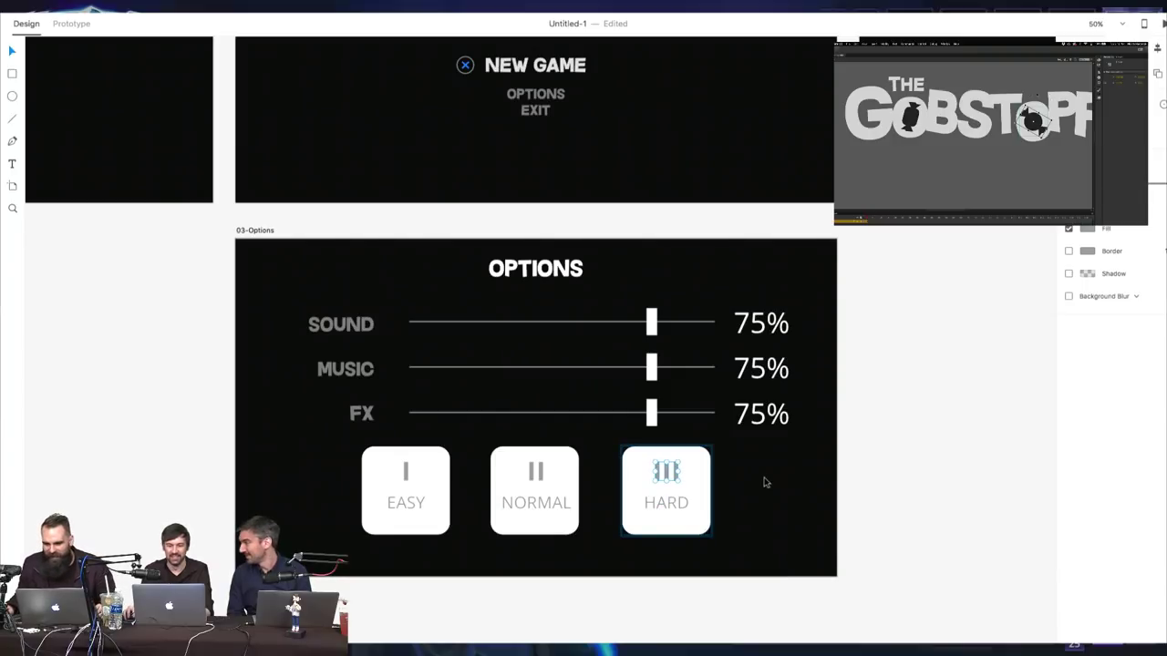
pyautogui.click(766, 484)
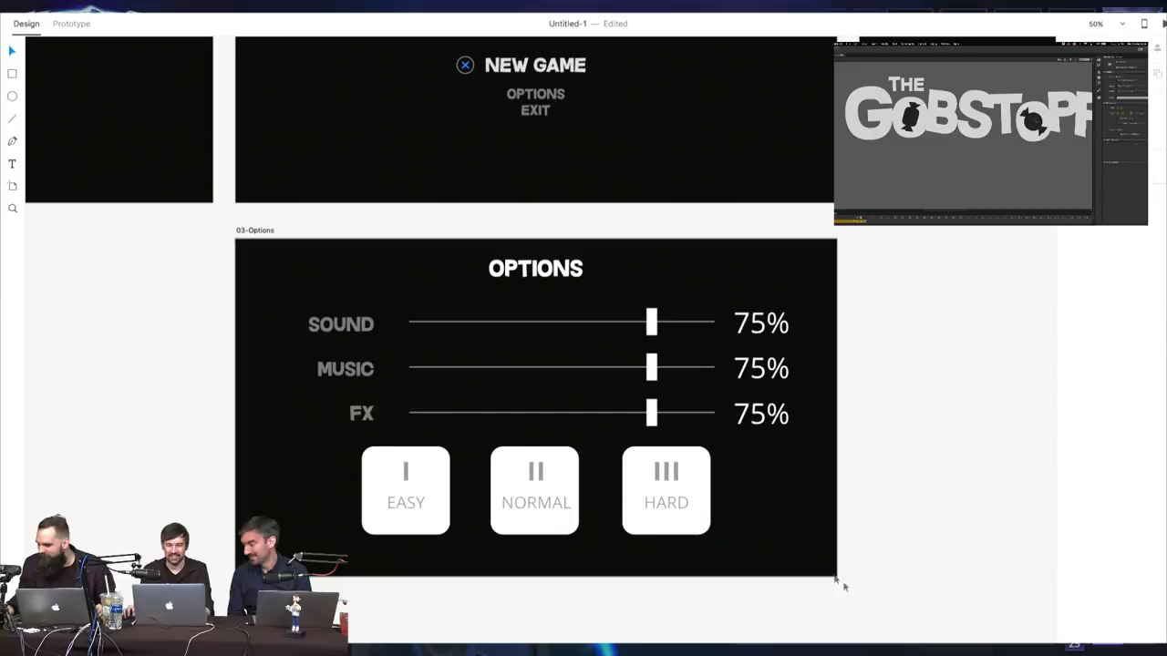
pyautogui.doubleClick(538, 506)
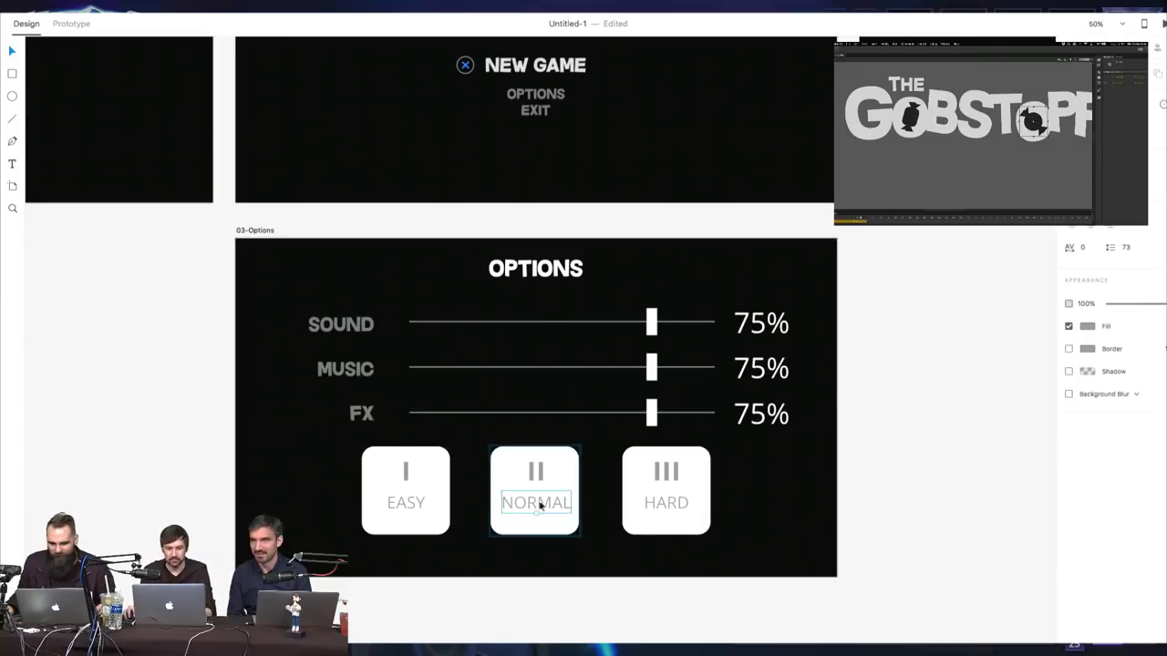
pyautogui.moveTo(538, 502); pyautogui.dragTo(542, 508)
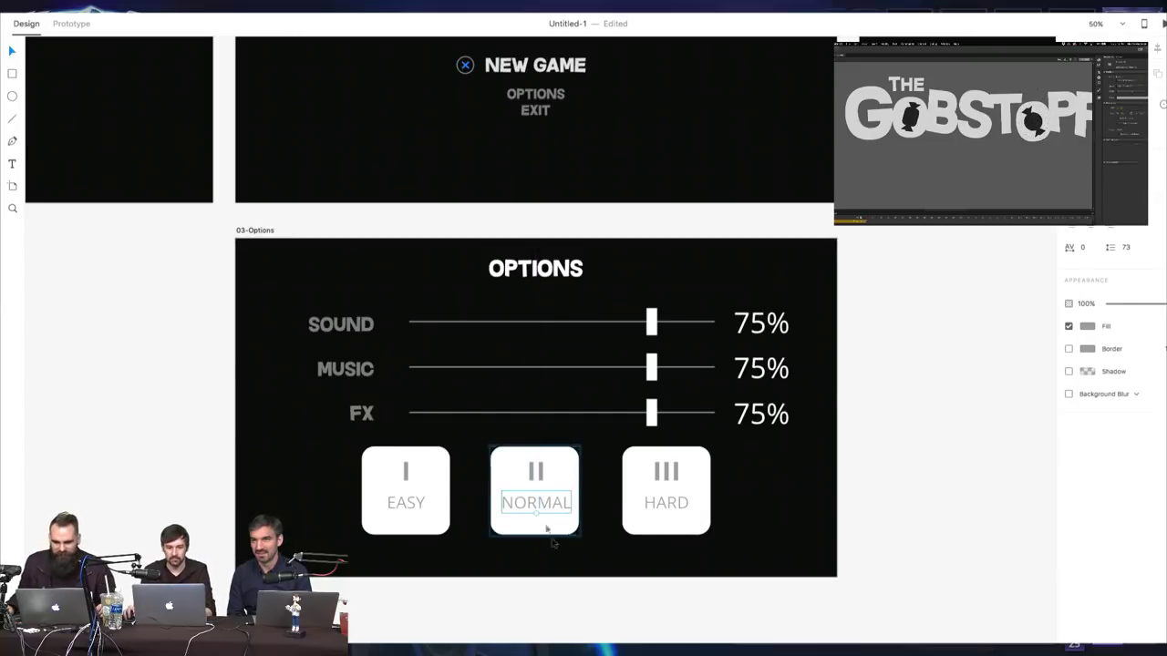
pyautogui.click(605, 511)
pyautogui.click(536, 513)
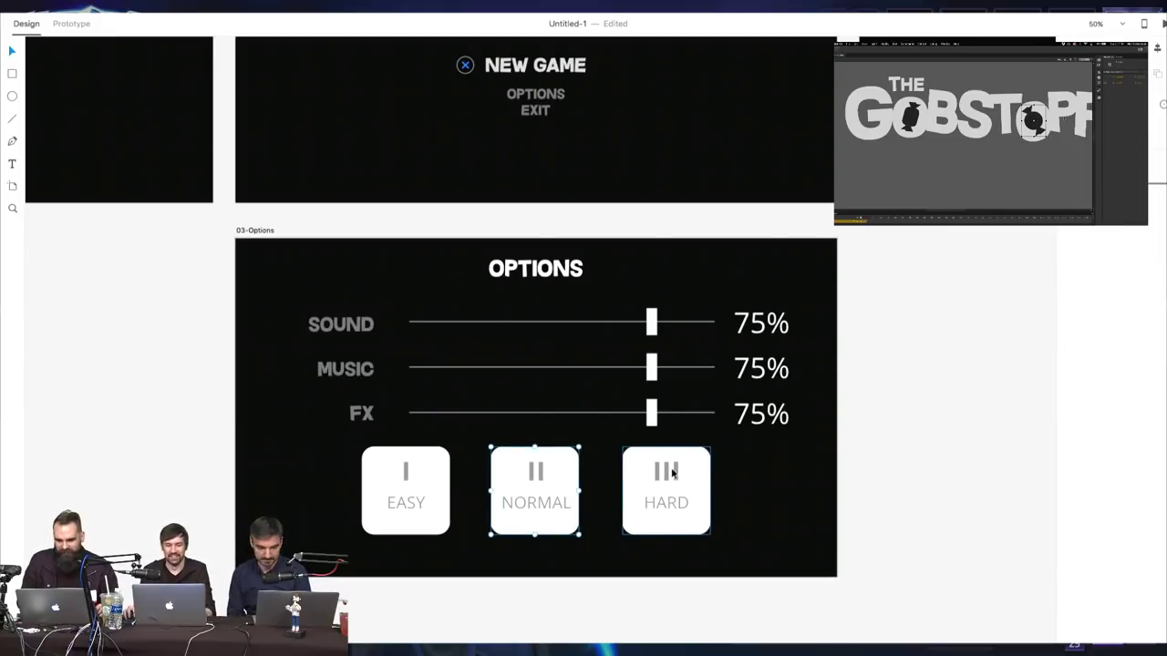
pyautogui.rightClick(568, 458)
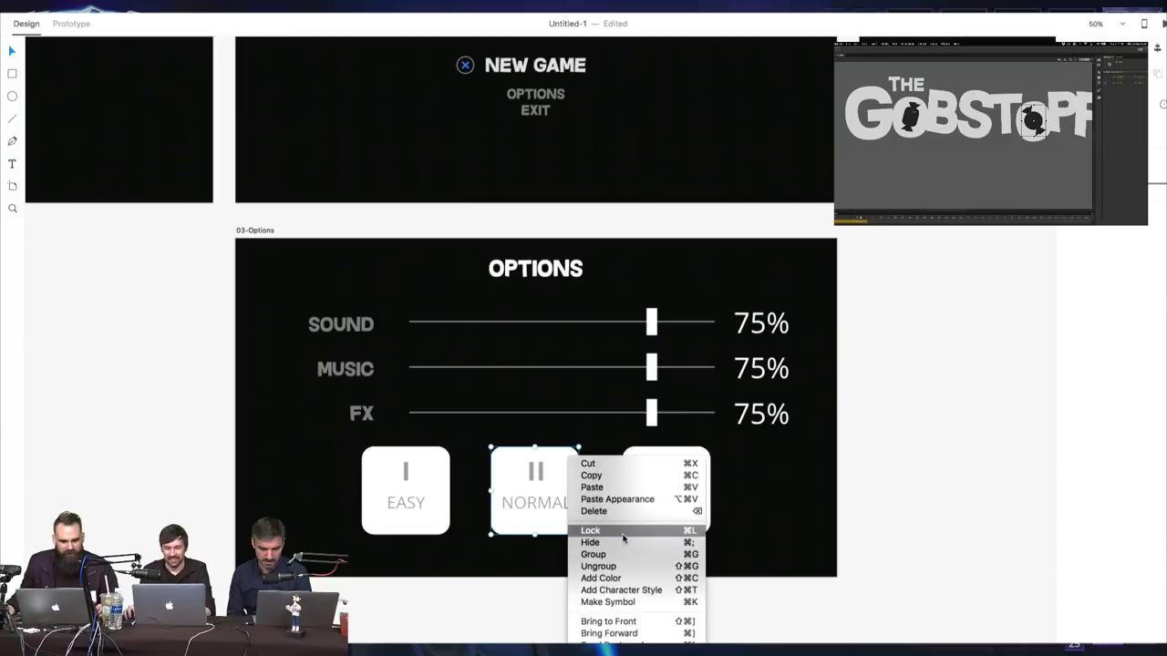
pyautogui.click(912, 481)
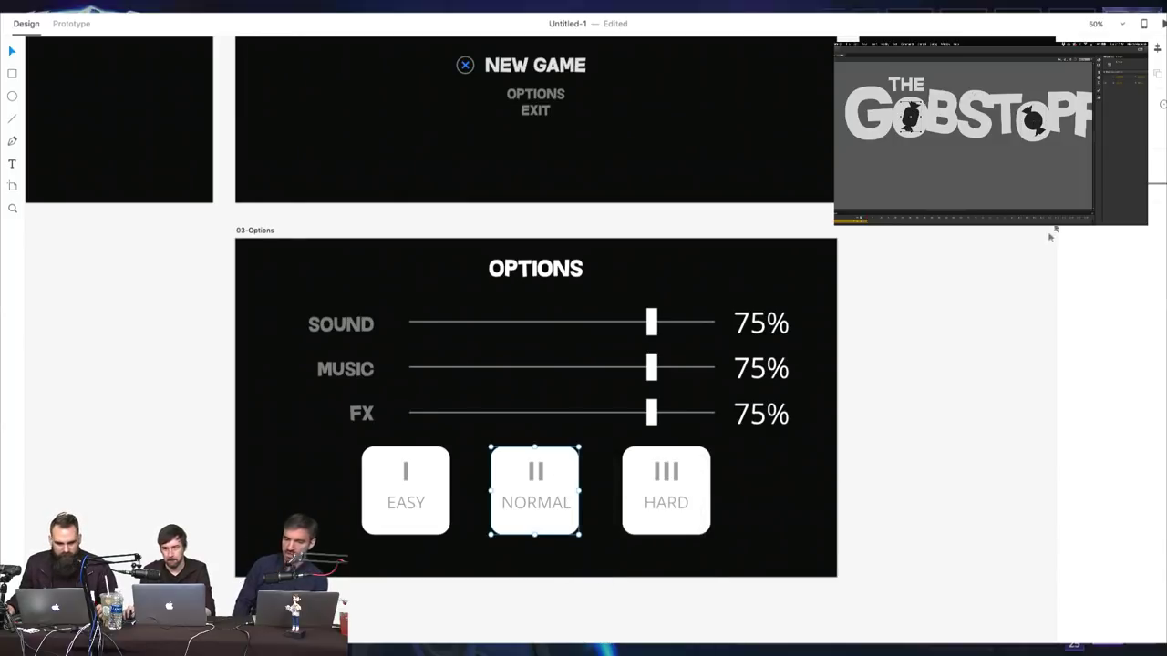
pyautogui.click(798, 492)
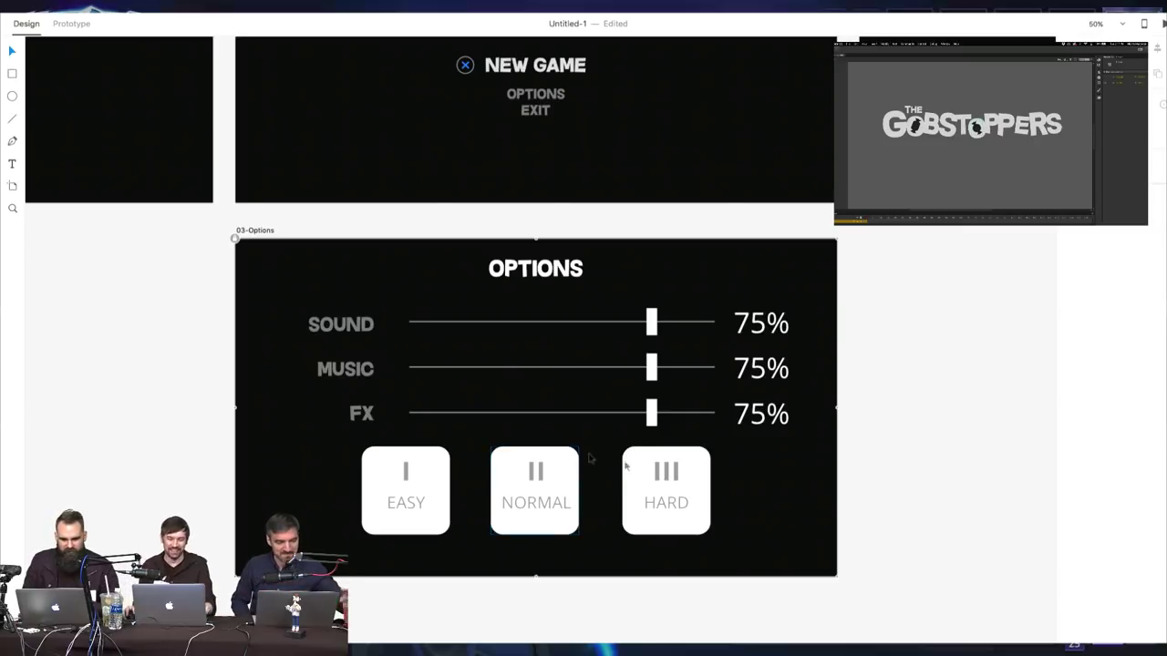
pyautogui.click(560, 474)
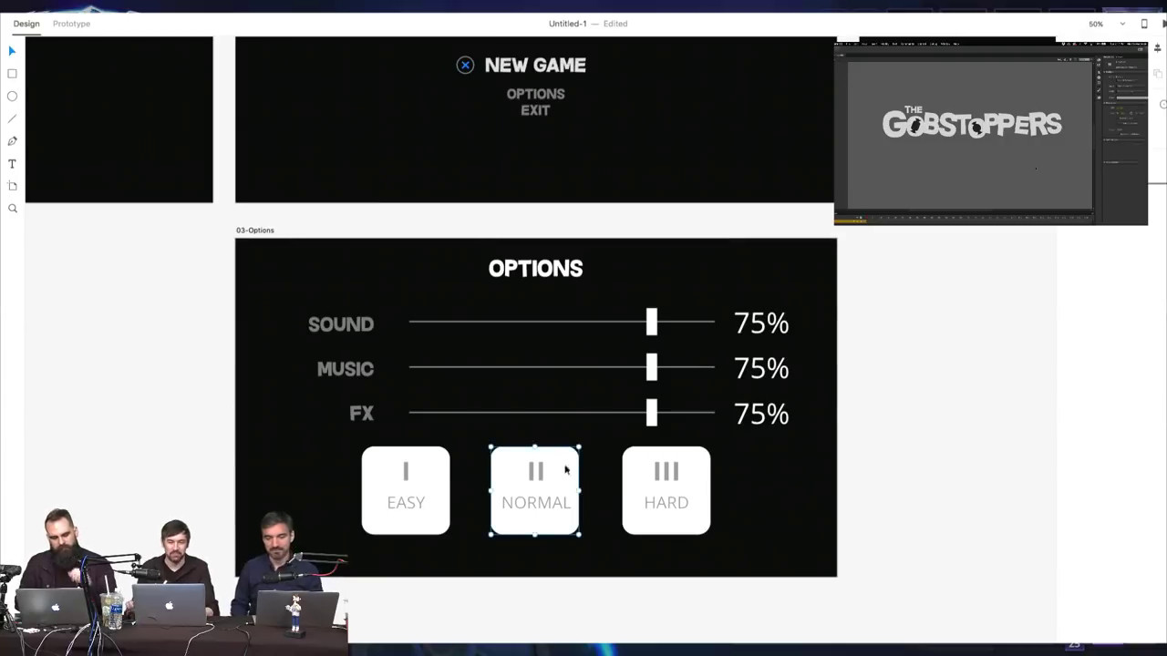
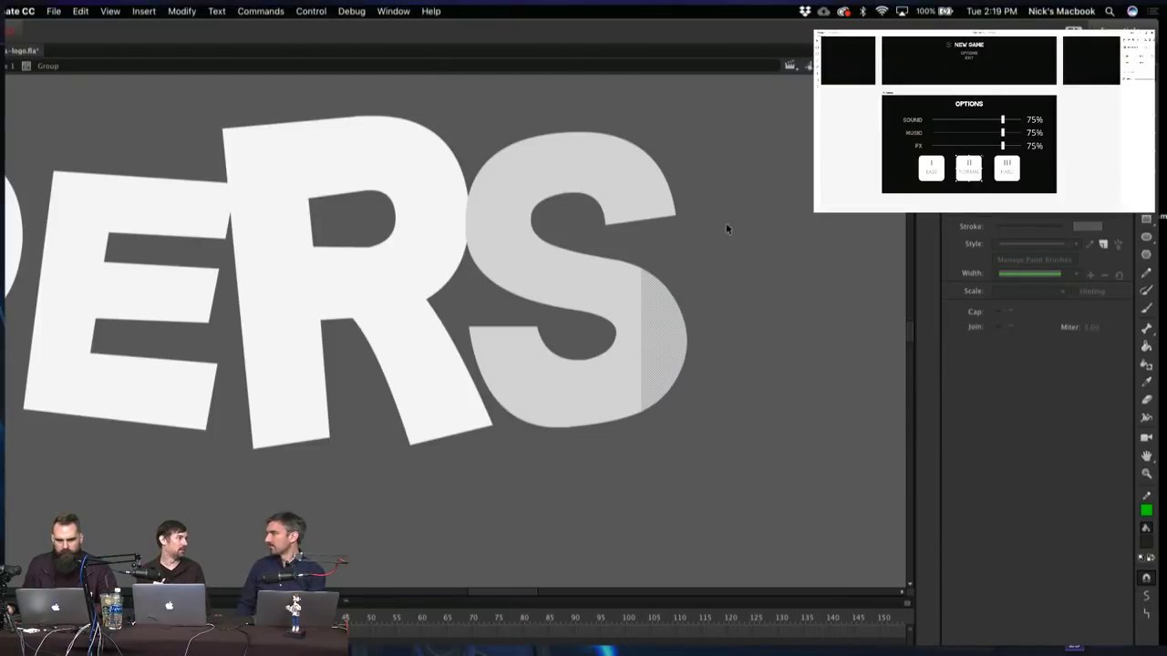
# In Animate, leave the S letter's group and open the E letter's group to examine its shape and corners
pyautogui.click(760, 246)
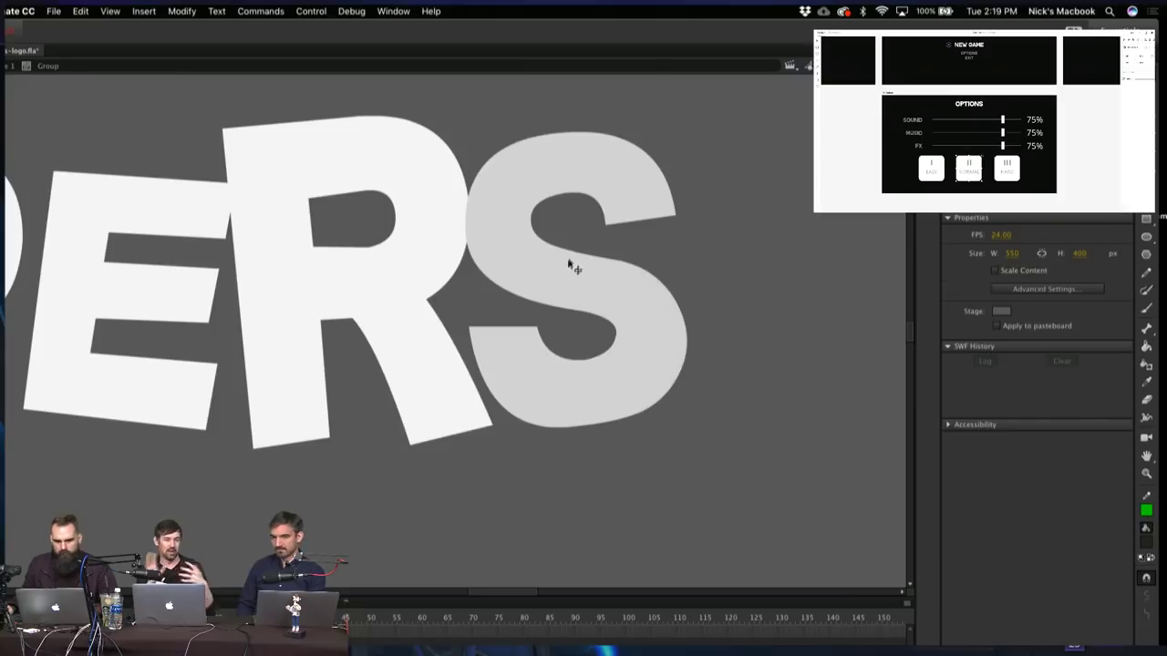
pyautogui.click(9, 65)
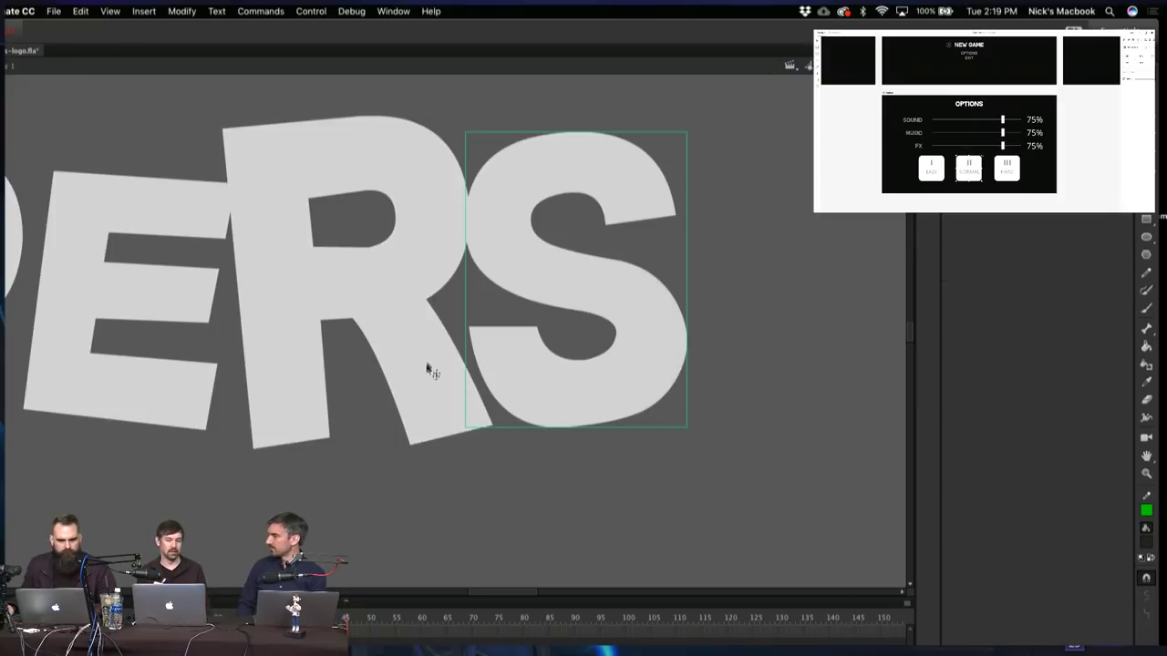
pyautogui.moveTo(321, 304); pyautogui.dragTo(441, 334)
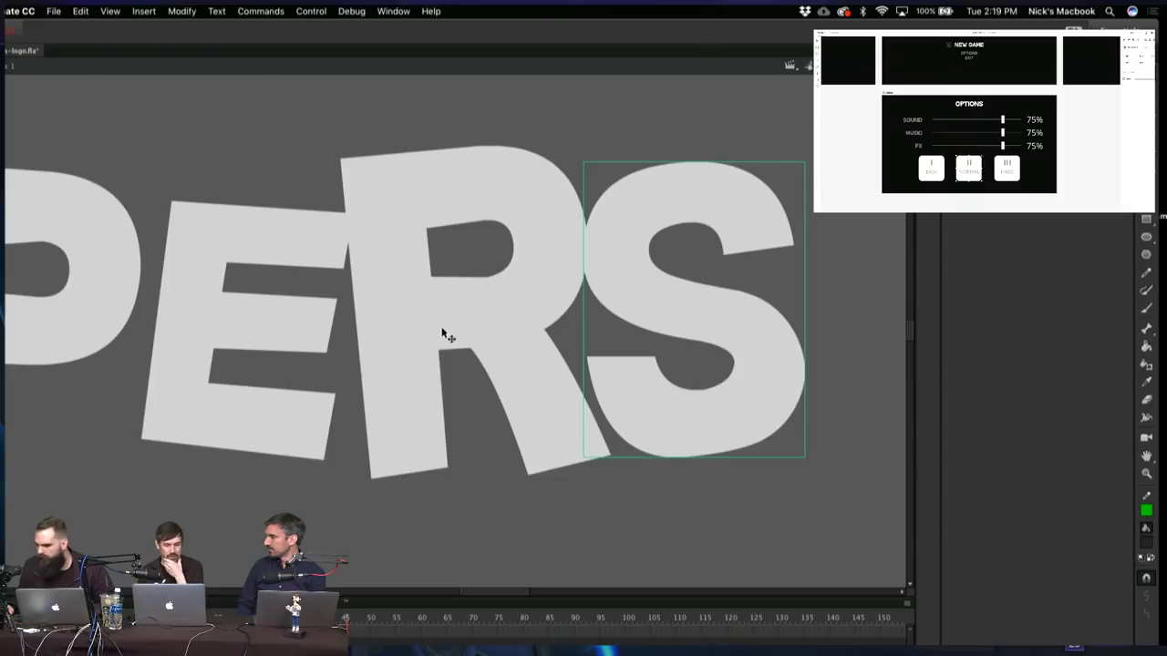
pyautogui.click(362, 484)
pyautogui.doubleClick(342, 247)
pyautogui.click(296, 167)
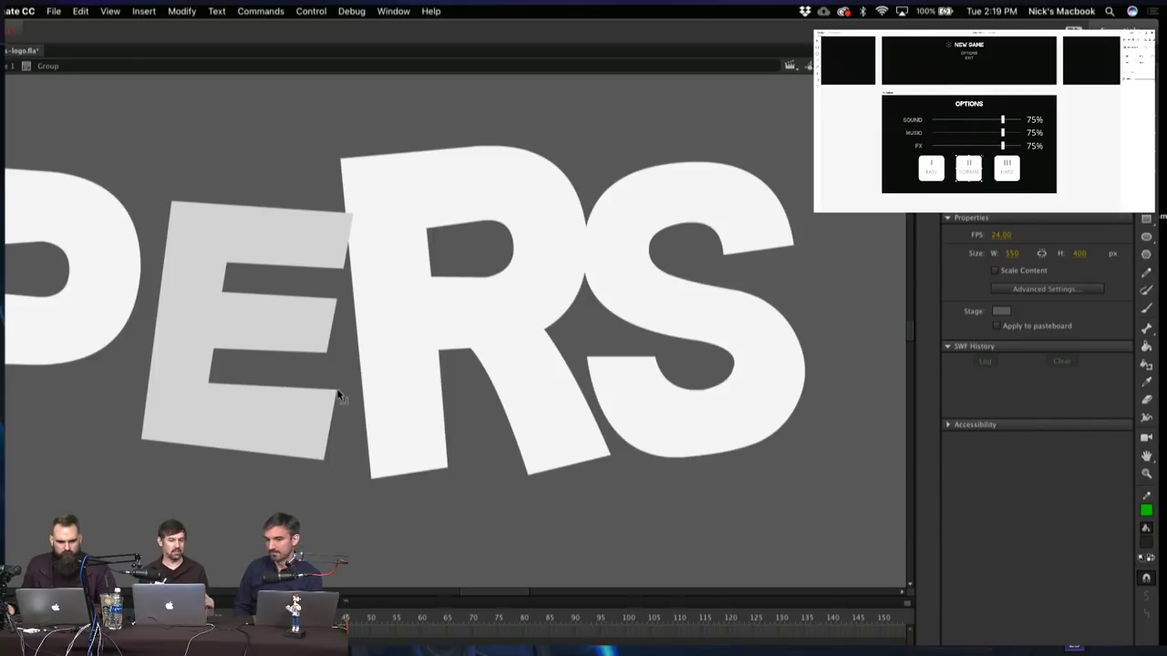
pyautogui.moveTo(200, 150); pyautogui.dragTo(564, 186)
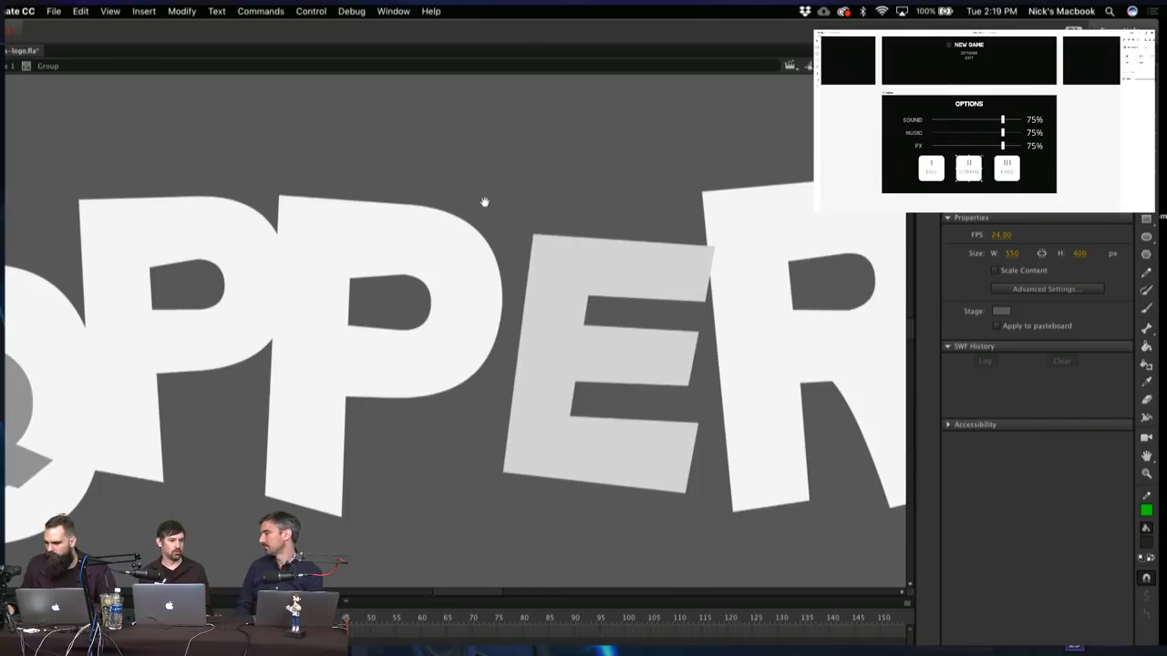
pyautogui.moveTo(495, 195); pyautogui.dragTo(542, 175)
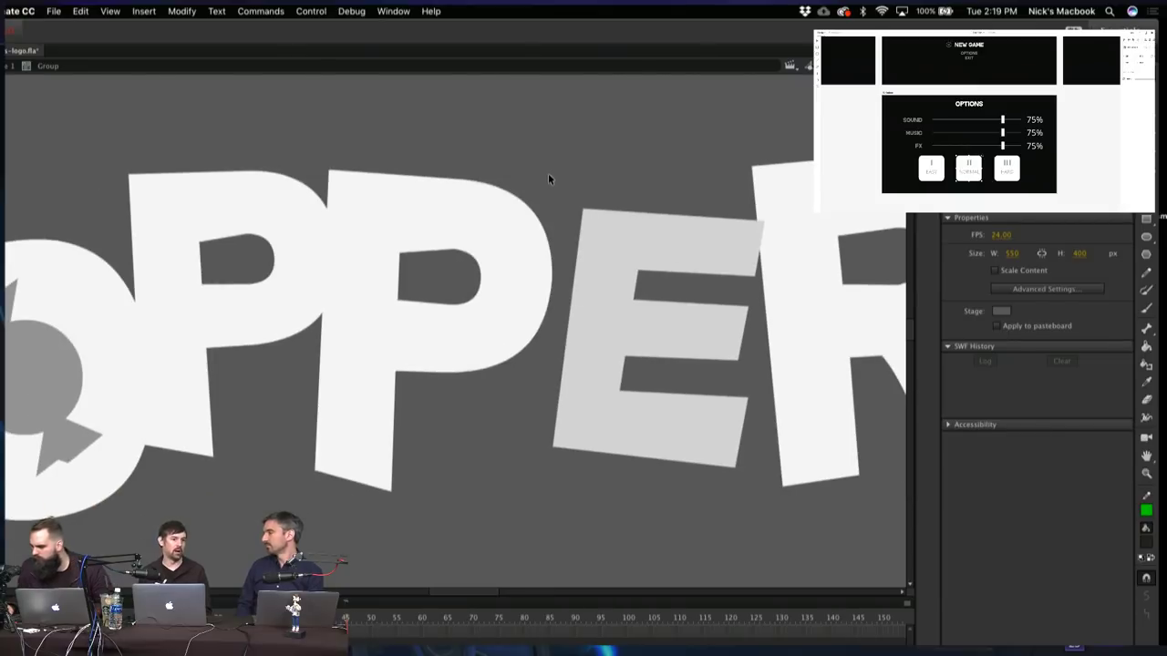
pyautogui.doubleClick(383, 392)
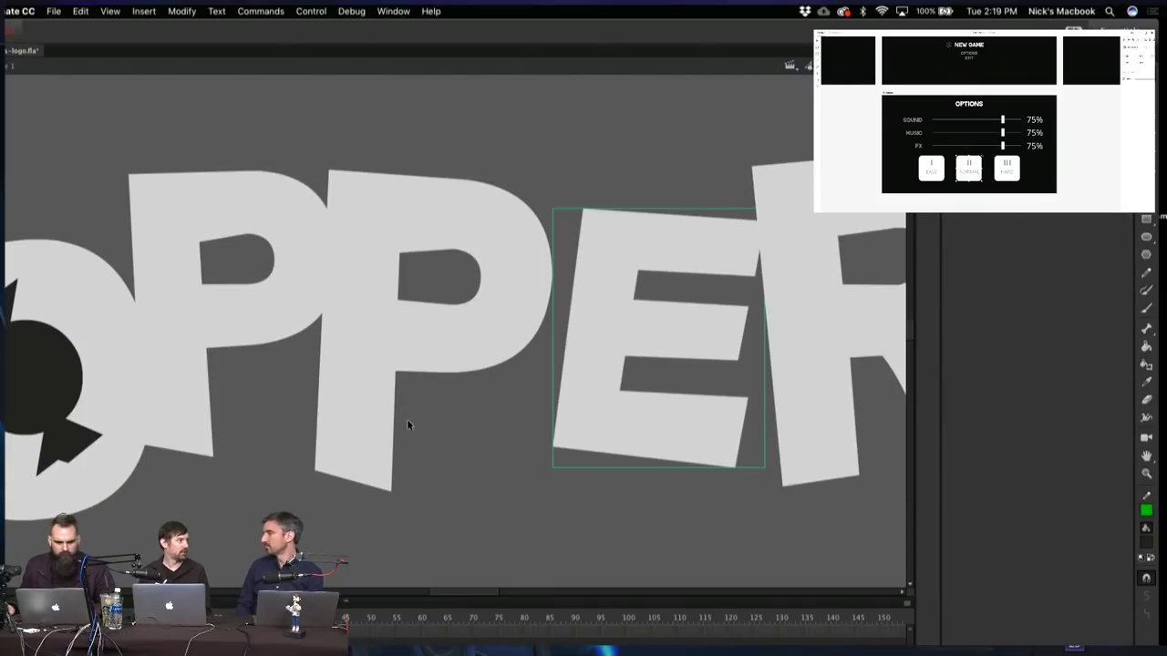
# Inside the second P's group, raise the stem's lower-right corner so its base is level, and leave the group
pyautogui.doubleClick(377, 347)
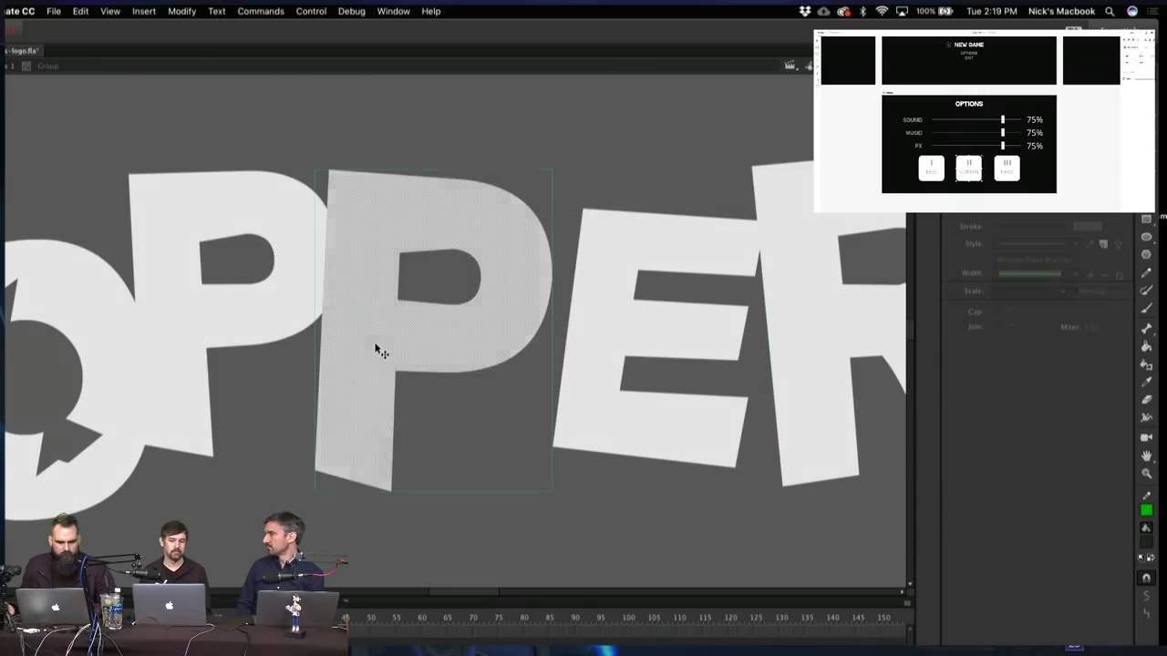
pyautogui.click(432, 468)
pyautogui.moveTo(390, 493); pyautogui.dragTo(385, 474)
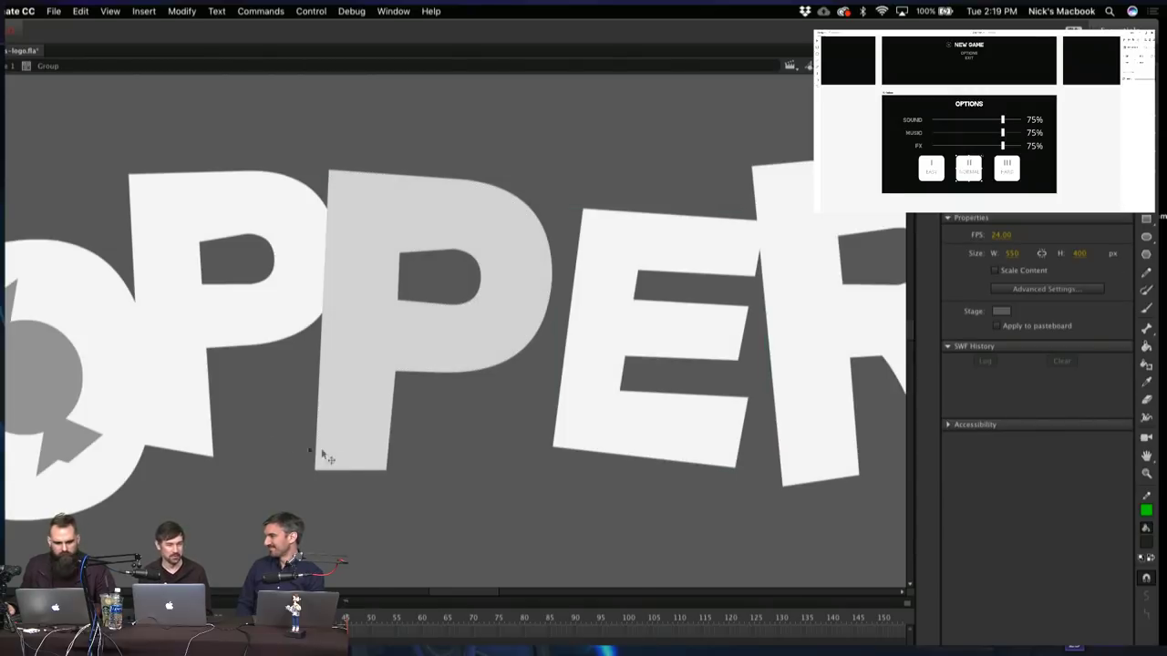
pyautogui.click(16, 67)
# Inside the first P's group, move the stem's lower-right corner slightly left to make its edge vertical, and leave the group
pyautogui.click(258, 430)
pyautogui.doubleClick(203, 446)
pyautogui.click(215, 460)
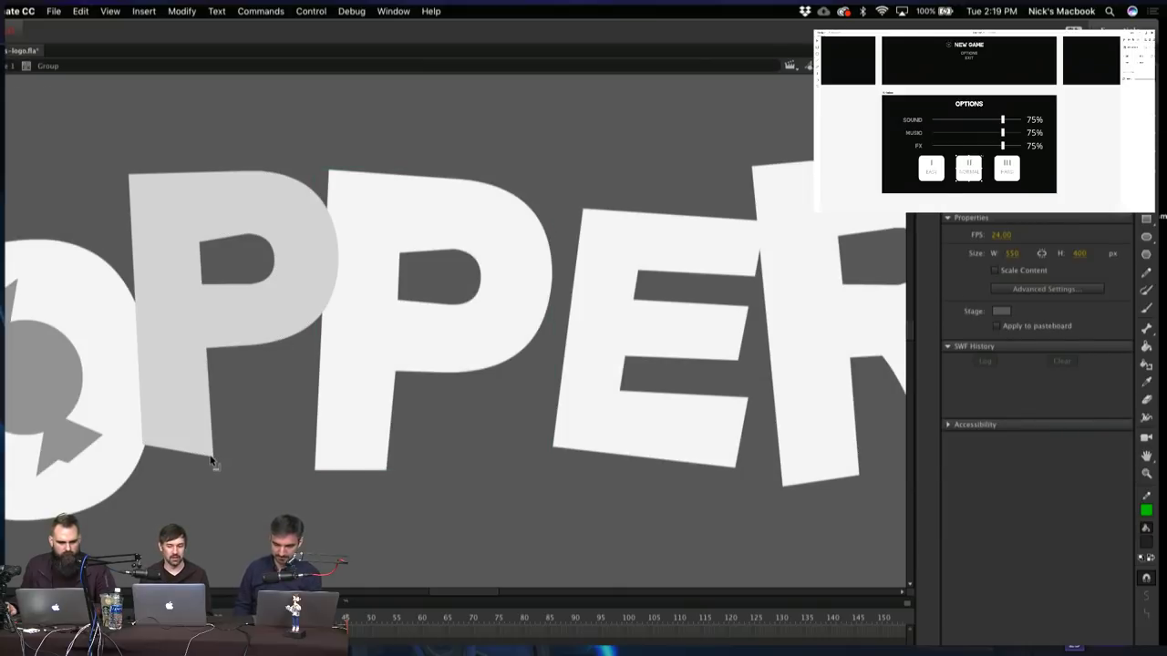
pyautogui.moveTo(254, 263); pyautogui.dragTo(466, 282)
pyautogui.press('z')
pyautogui.keyDown('alt'); pyautogui.click(529, 291); pyautogui.keyUp('alt')
pyautogui.press('v')
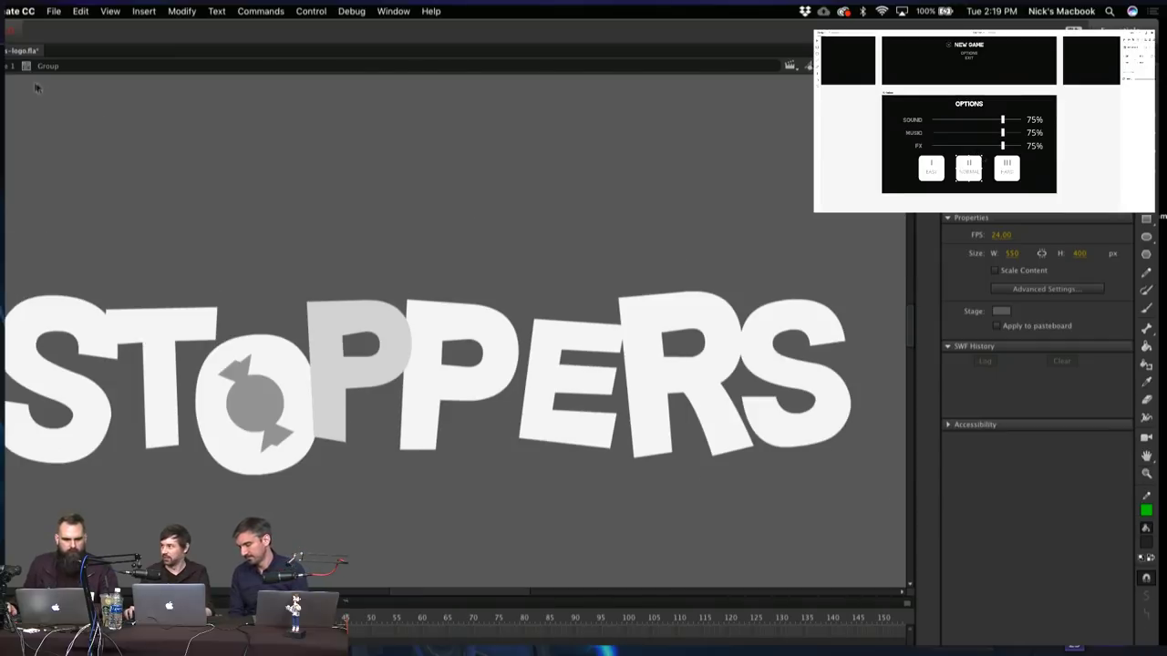
pyautogui.doubleClick(426, 212)
# Review the whole Gobstoppers logo, examine the letters around the candy-filled O closely, and select the T
pyautogui.press('z')
pyautogui.keyDown('alt'); pyautogui.click(555, 249); pyautogui.keyUp('alt')
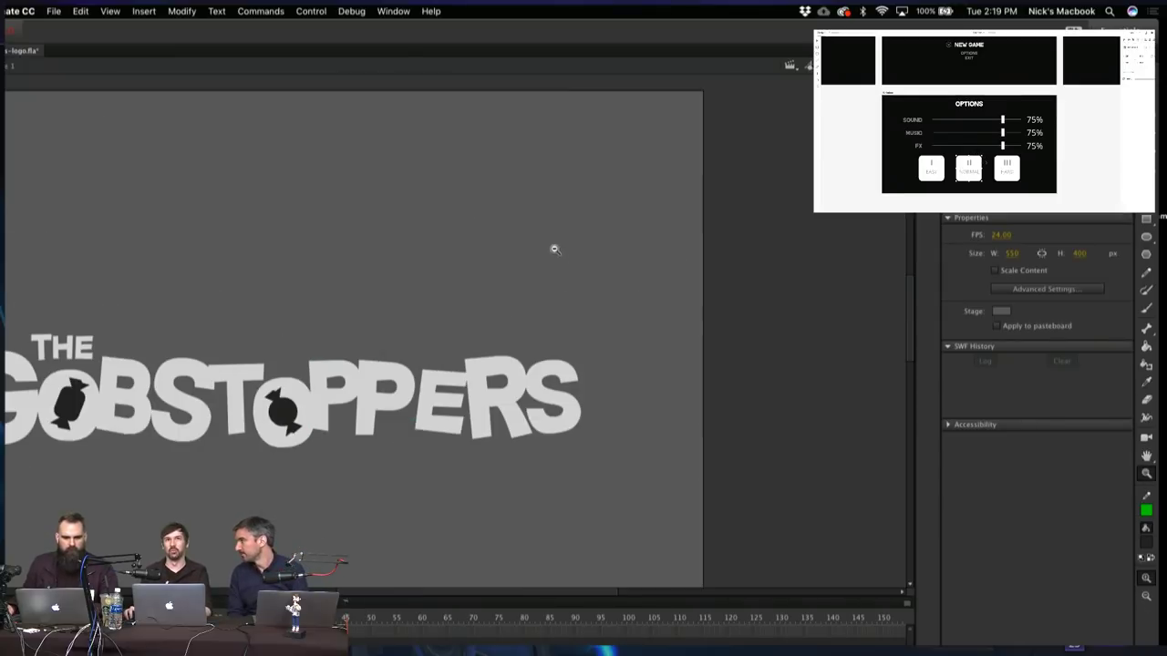
pyautogui.click(465, 339)
pyautogui.moveTo(465, 338); pyautogui.dragTo(669, 246)
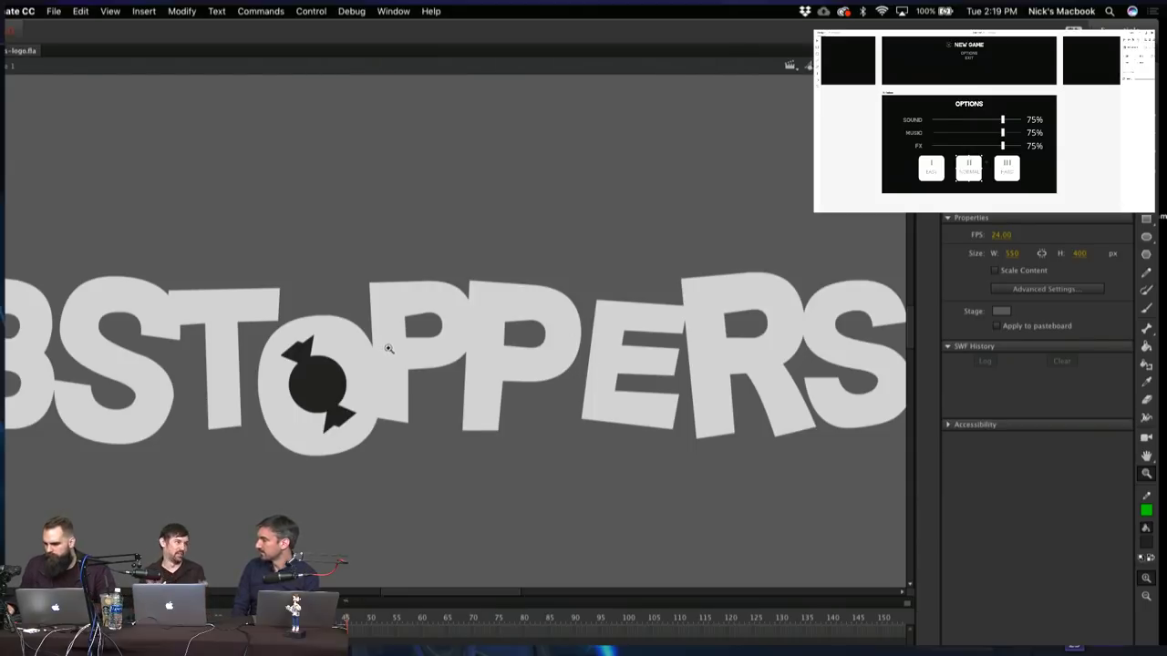
pyautogui.click(263, 319)
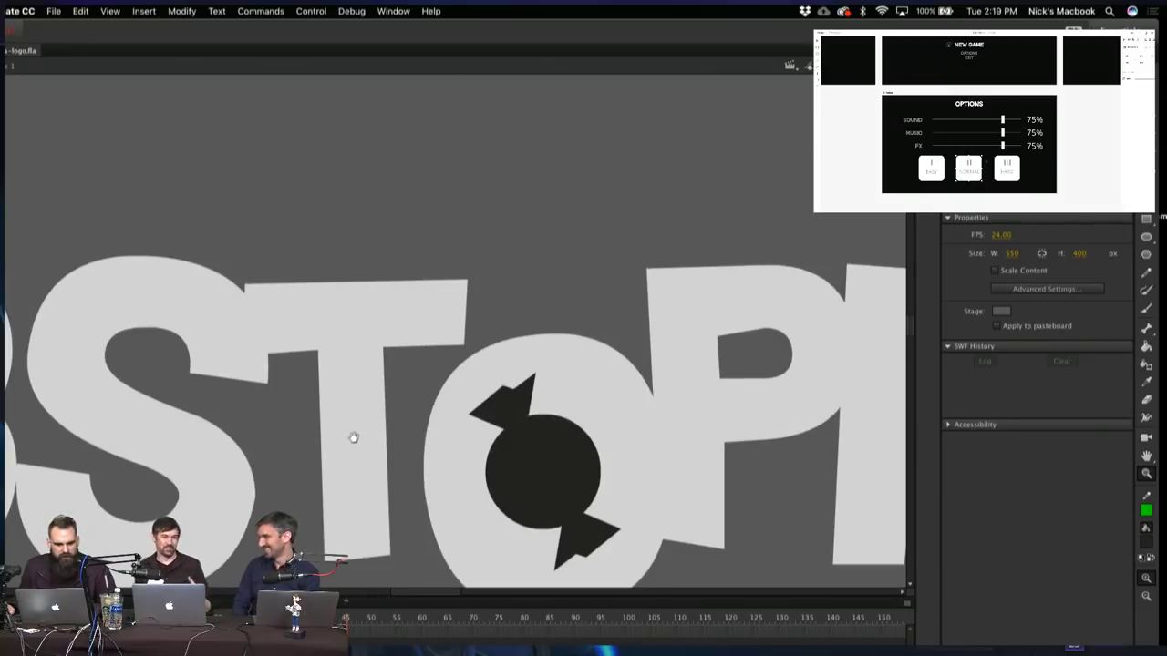
pyautogui.moveTo(352, 438); pyautogui.dragTo(367, 405)
pyautogui.press('v')
pyautogui.click(369, 421)
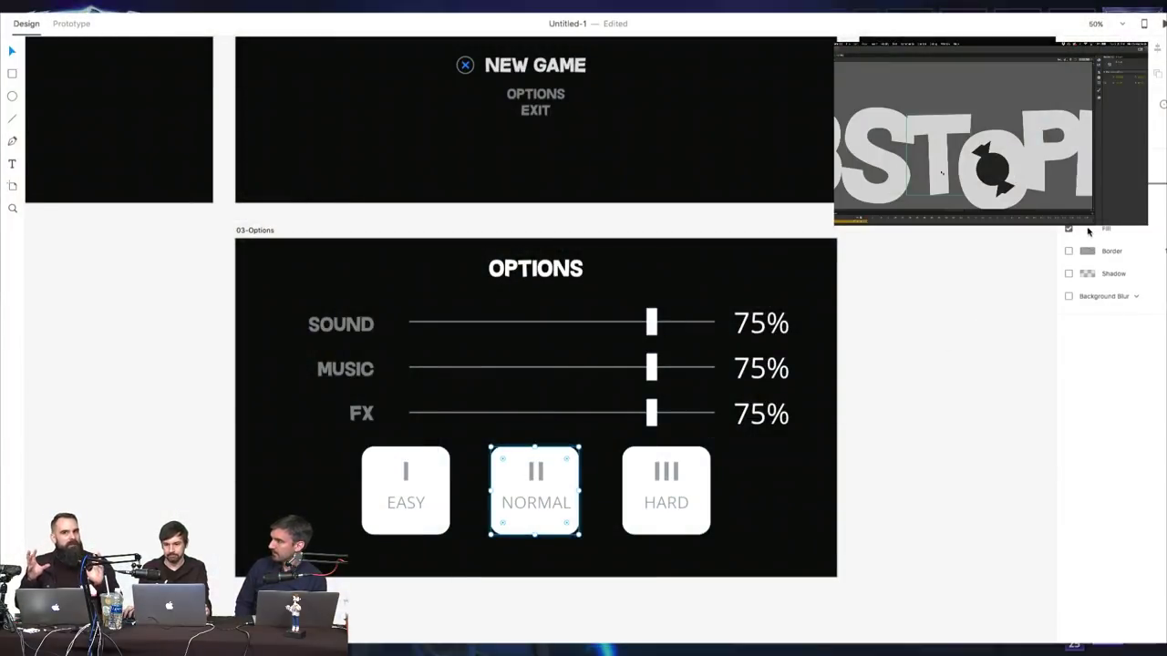
# In Adobe XD, change the NORMAL button's background fill from white to a dark gray
pyautogui.click(1088, 232)
pyautogui.moveTo(976, 234); pyautogui.dragTo(974, 220)
pyautogui.click(880, 526)
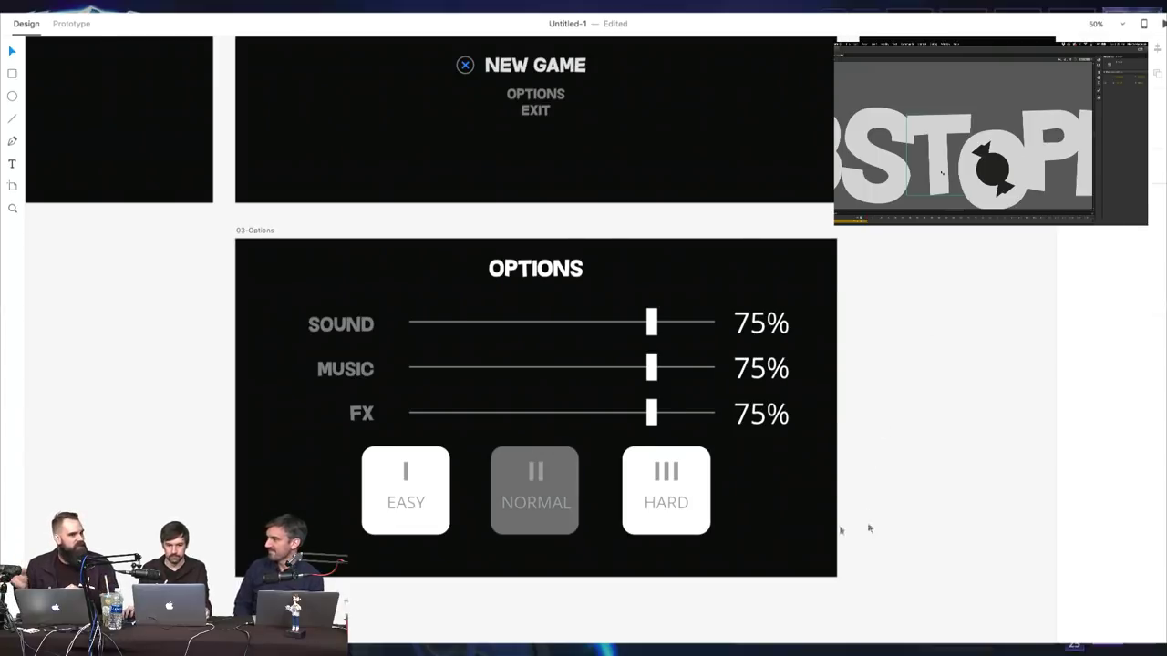
# Set the fill of the NORMAL button's two bars and label to #D5D5D5
pyautogui.click(525, 510)
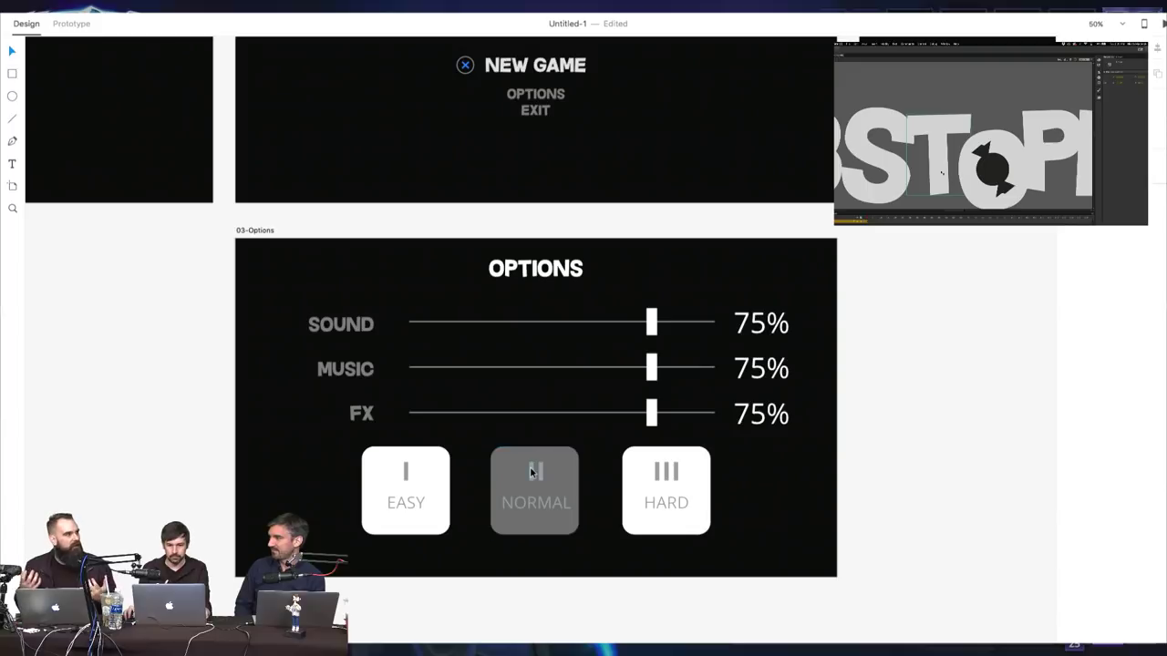
pyautogui.doubleClick(532, 472)
pyautogui.keyDown('shift'); pyautogui.click(542, 475); pyautogui.keyUp('shift')
pyautogui.keyDown('shift'); pyautogui.click(547, 508); pyautogui.keyUp('shift')
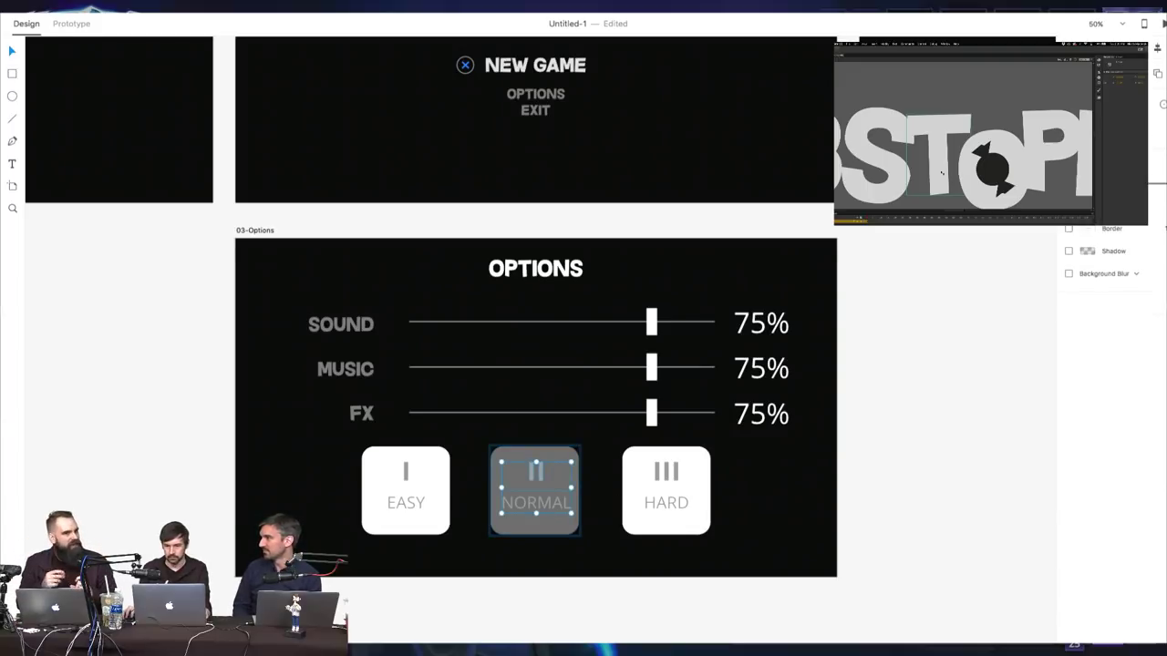
pyautogui.click(1087, 205)
pyautogui.write('D5D5D5')
pyautogui.press('Return')
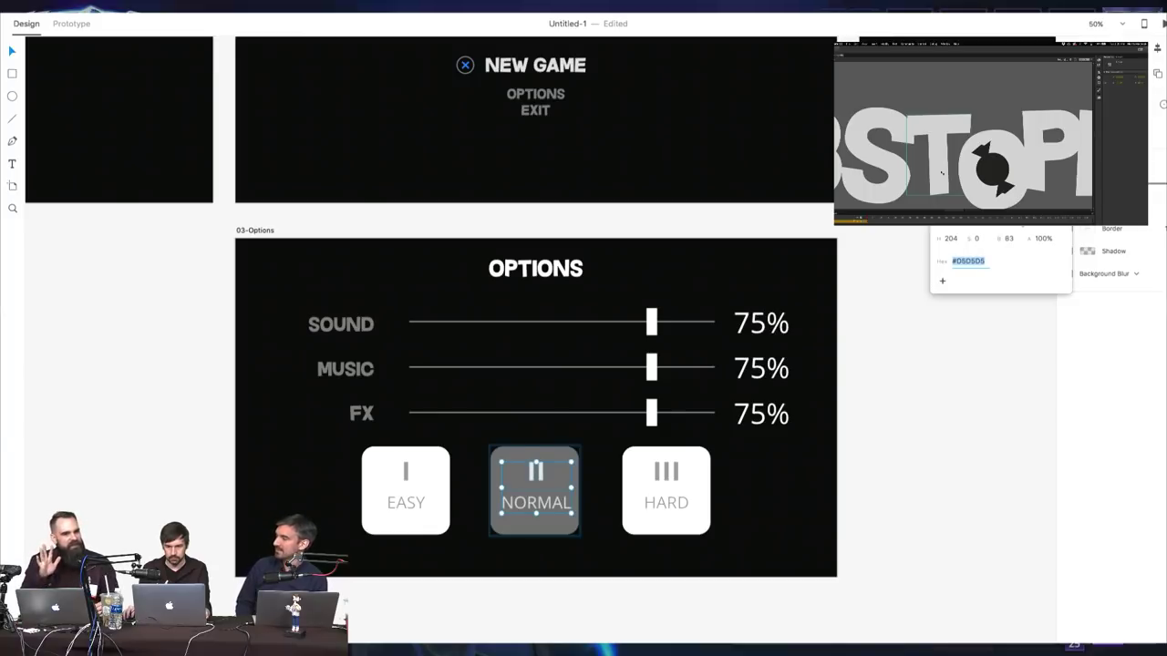
pyautogui.click(994, 381)
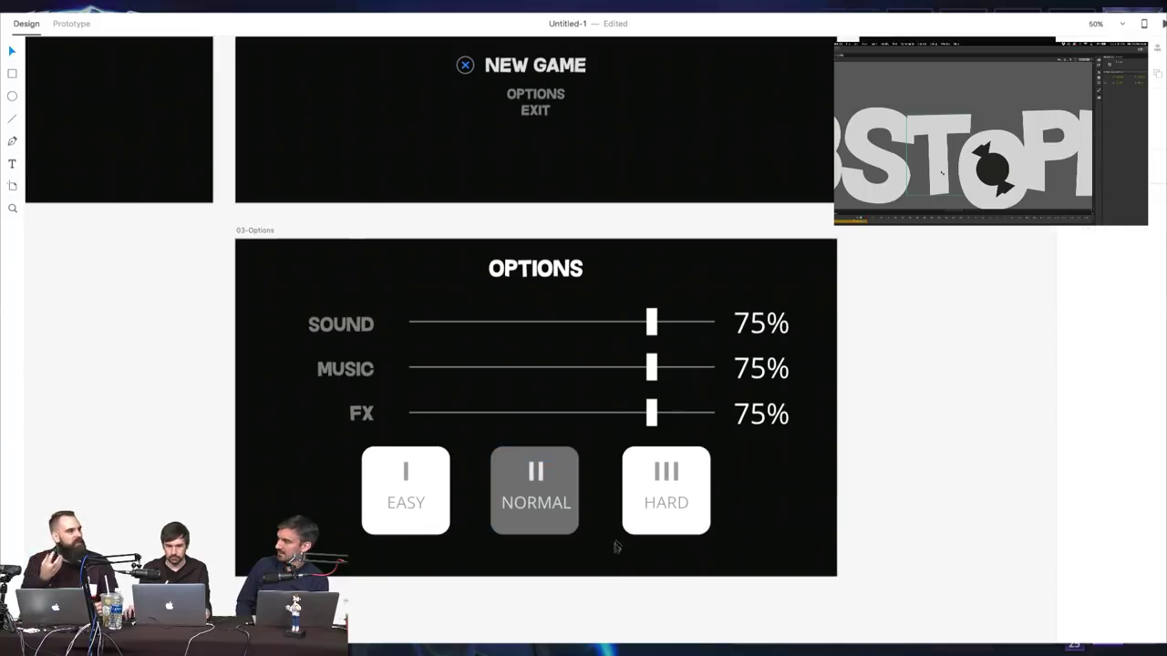
# Recolor the HARD button's three bars and label with the light gray sampled from the NORMAL button's bars
pyautogui.click(662, 473)
pyautogui.doubleClick(665, 473)
pyautogui.keyDown('shift'); pyautogui.click(669, 506); pyautogui.keyUp('shift')
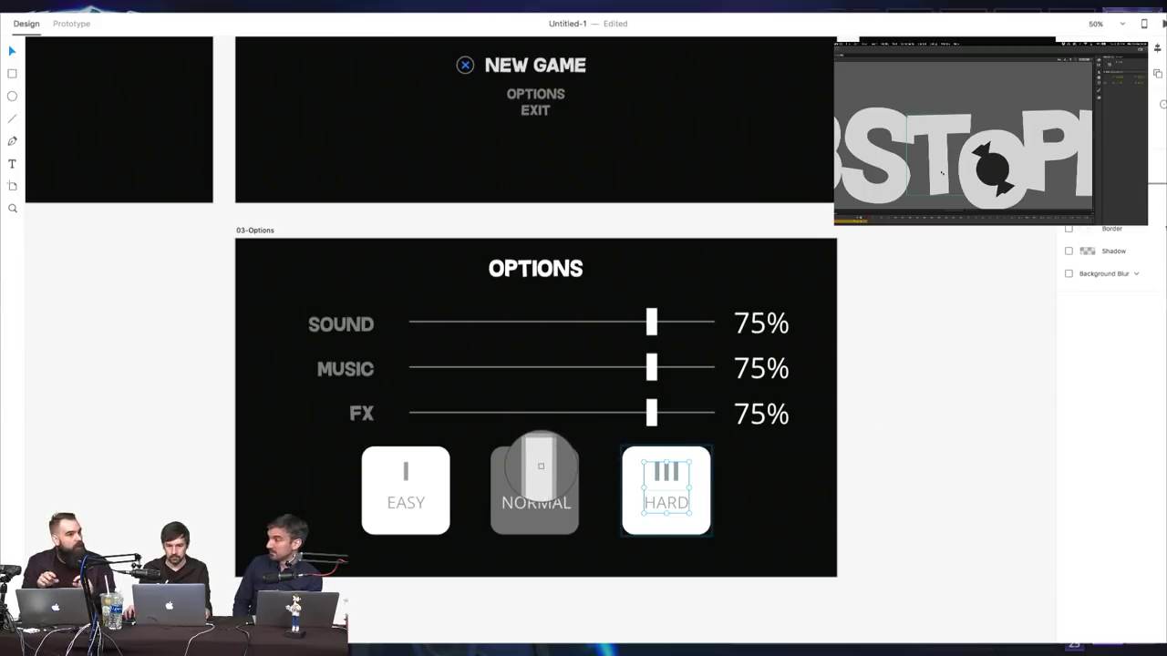
pyautogui.click(541, 466)
# Fill the HARD button's background with the dark gray sampled from the NORMAL button's background
pyautogui.click(701, 480)
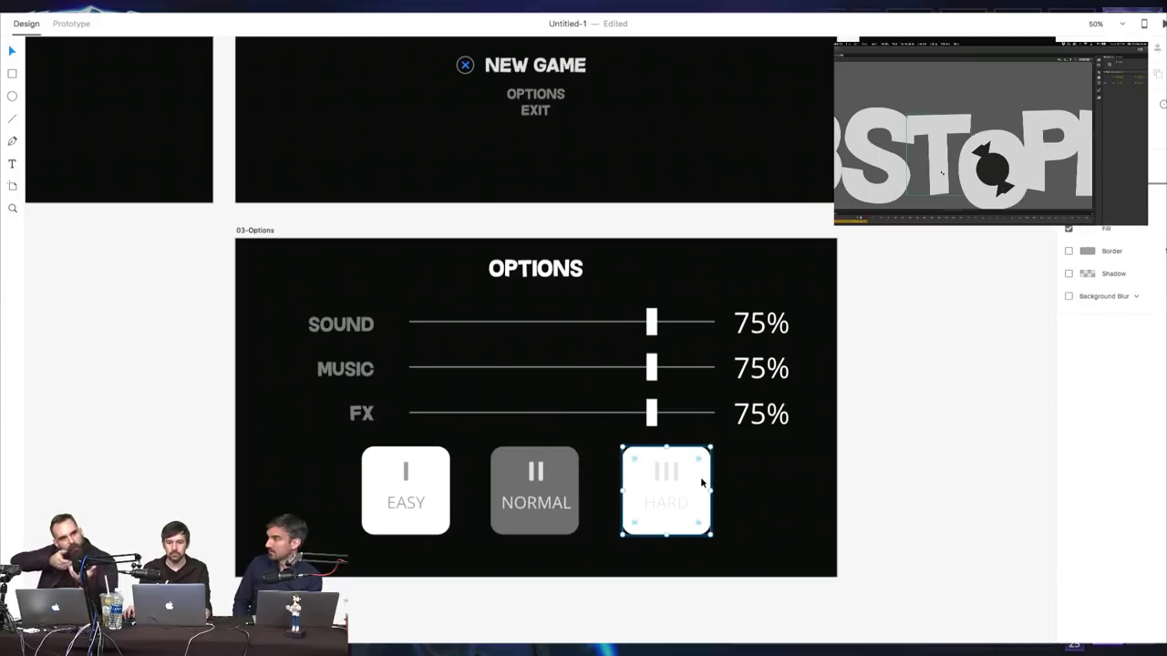
pyautogui.press('i')
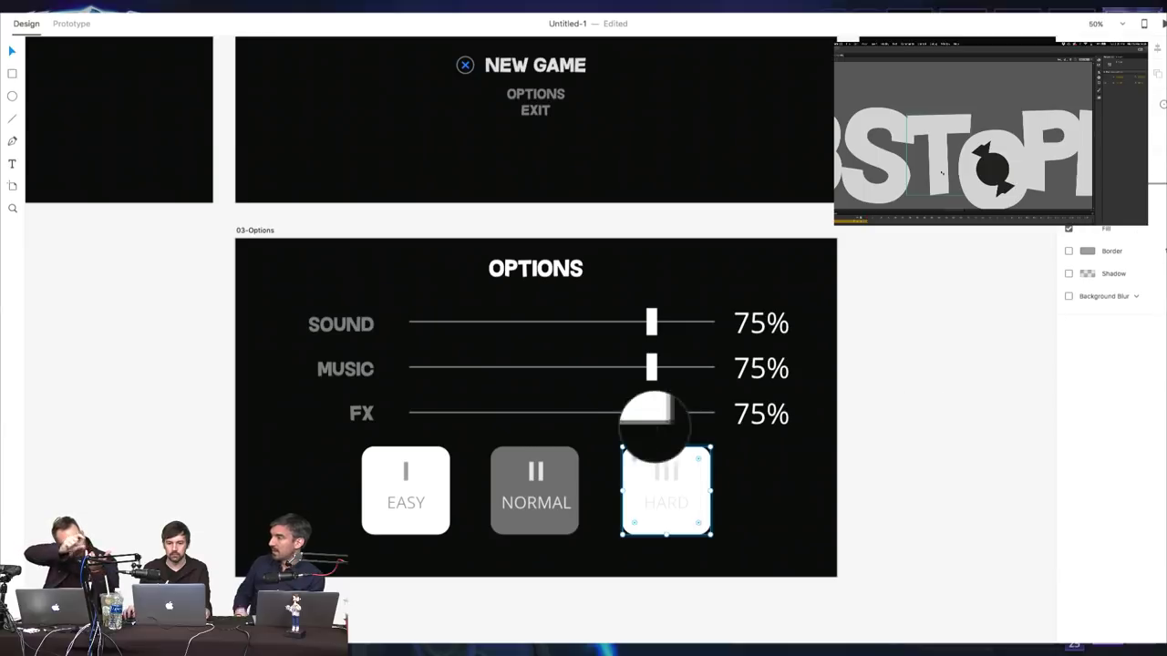
pyautogui.click(570, 459)
pyautogui.press('super+z')
pyautogui.click(677, 557)
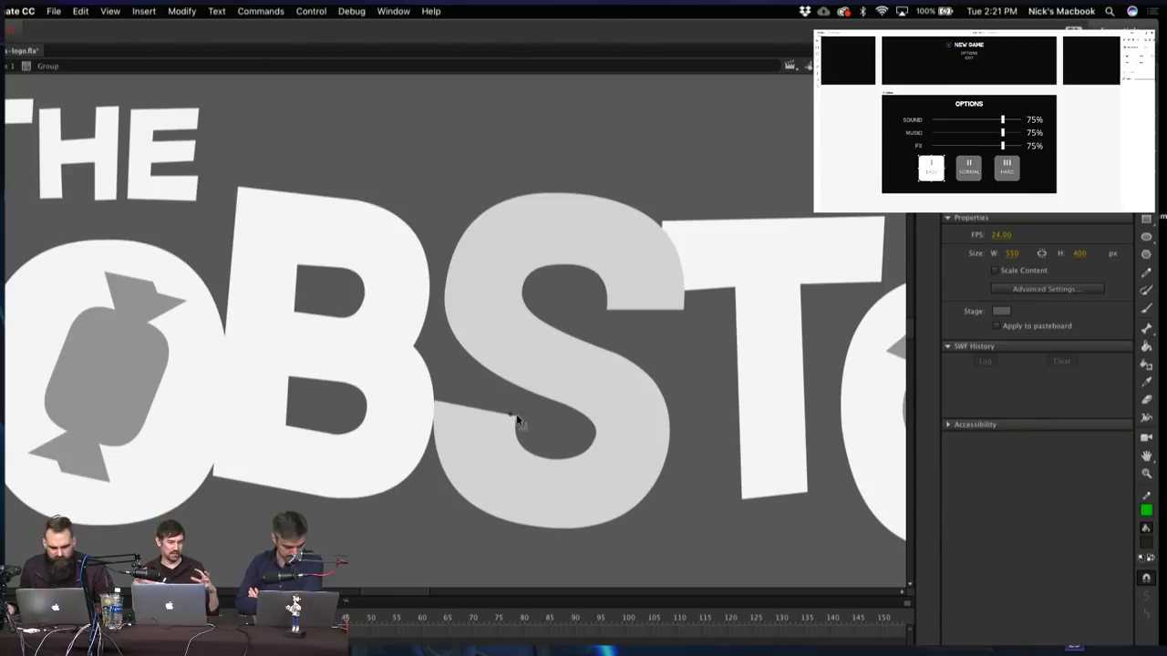
# Switch to Animate and smooth the inner curve of the S's lower bowl
pyautogui.moveTo(562, 420); pyautogui.dragTo(606, 462)
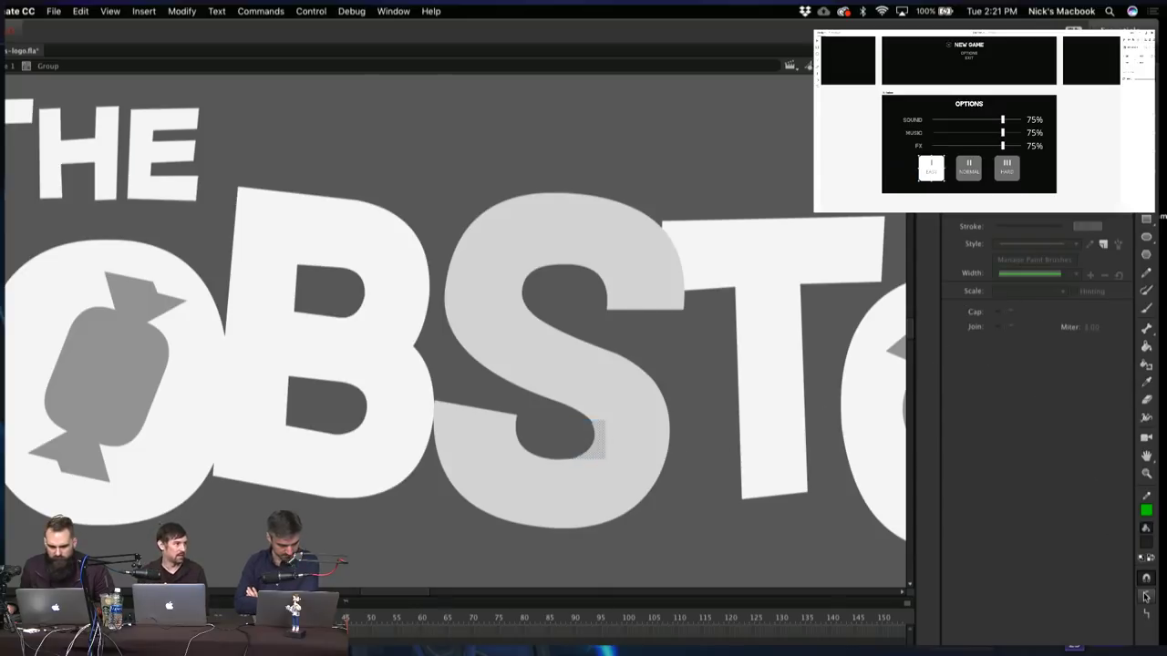
pyautogui.click(698, 333)
pyautogui.moveTo(562, 322); pyautogui.dragTo(531, 230)
pyautogui.moveTo(417, 315); pyautogui.dragTo(407, 311)
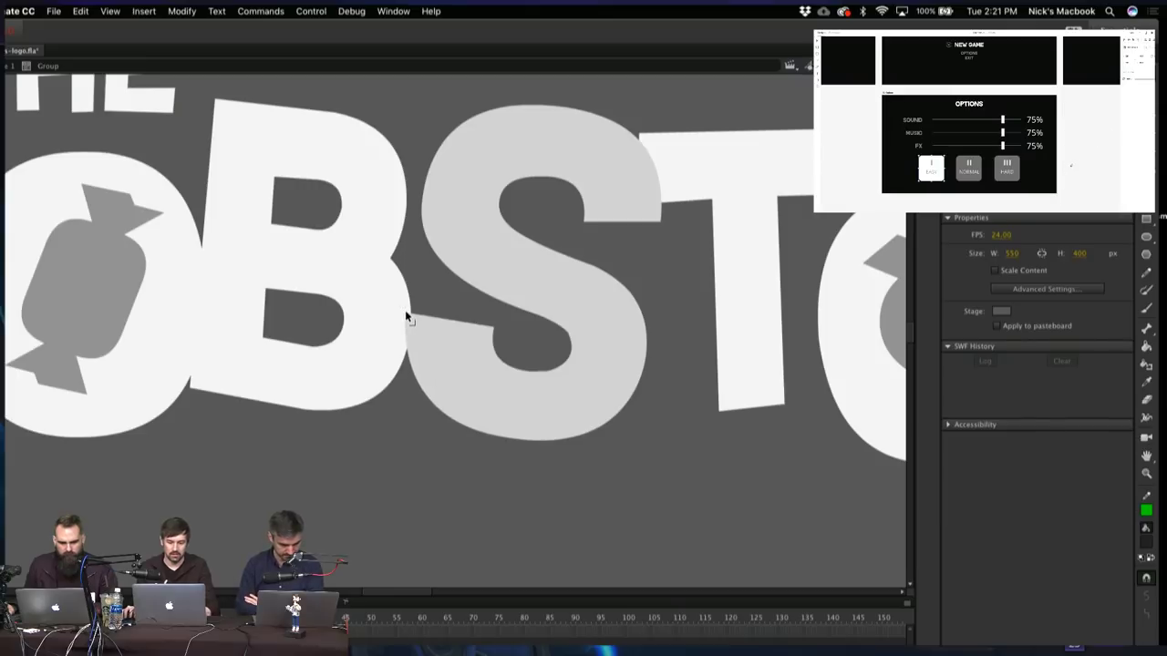
# Smooth the outer right-hand curve of the S where it bends into the lower bowl, and leave the letter's group
pyautogui.moveTo(570, 248); pyautogui.dragTo(637, 301)
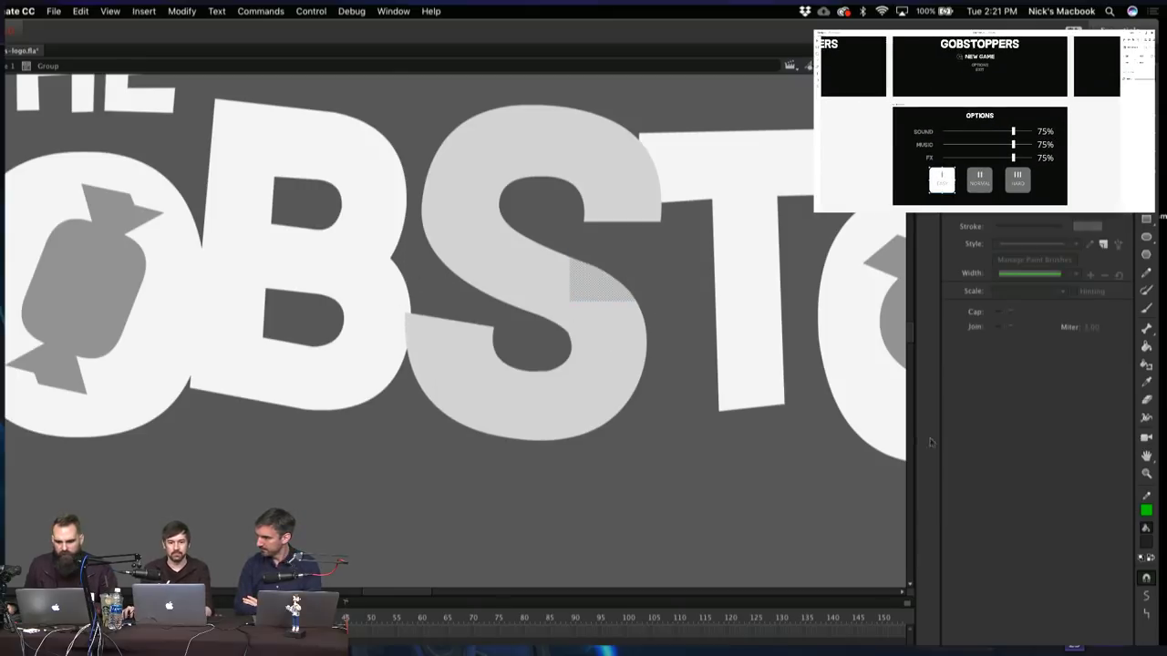
pyautogui.click(1146, 594)
pyautogui.click(649, 273)
pyautogui.moveTo(668, 260)
pyautogui.mouseDown()
pyautogui.moveTo(636, 309)
pyautogui.moveTo(605, 327)
pyautogui.mouseUp()
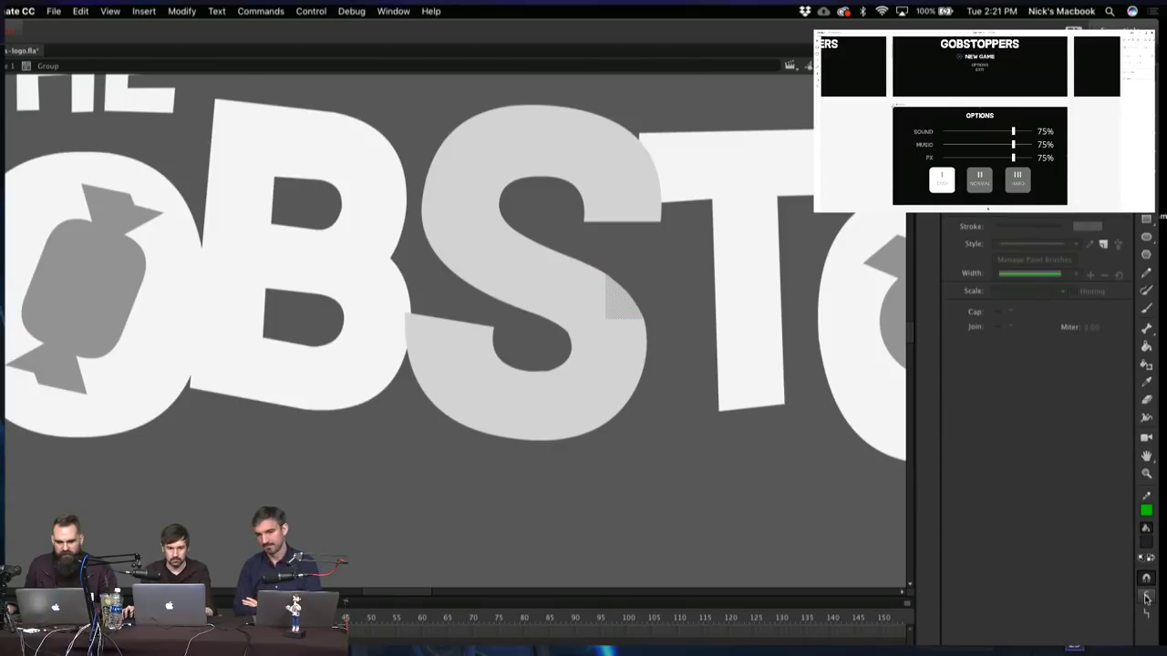
pyautogui.click(681, 282)
pyautogui.moveTo(407, 185); pyautogui.dragTo(325, 219)
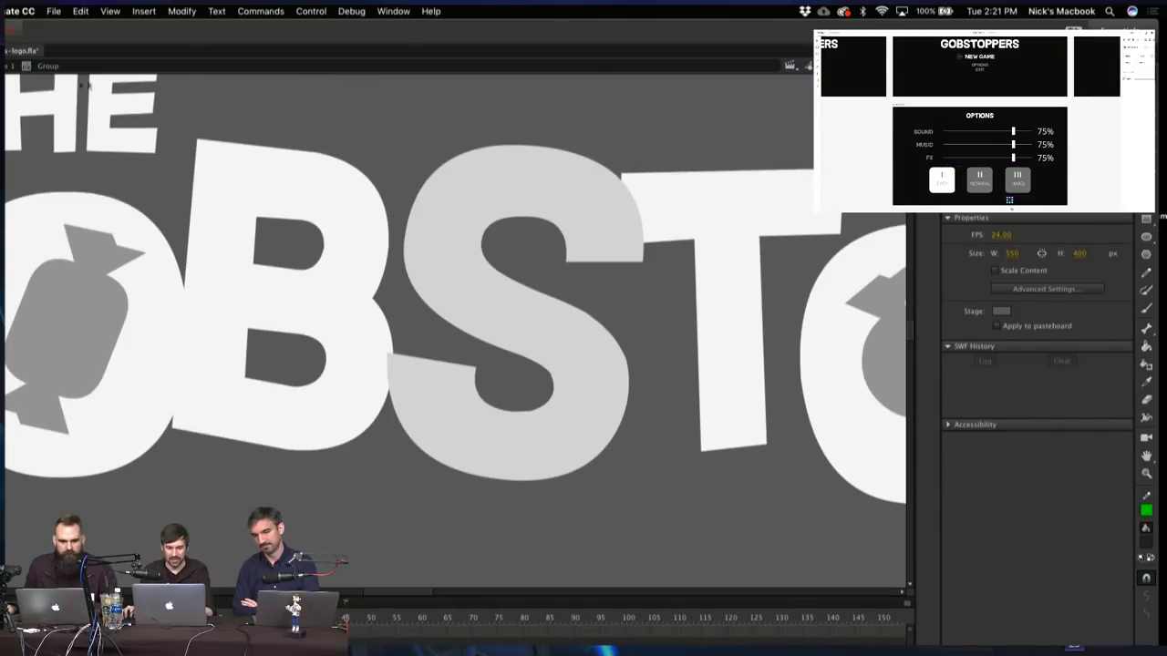
pyautogui.click(8, 68)
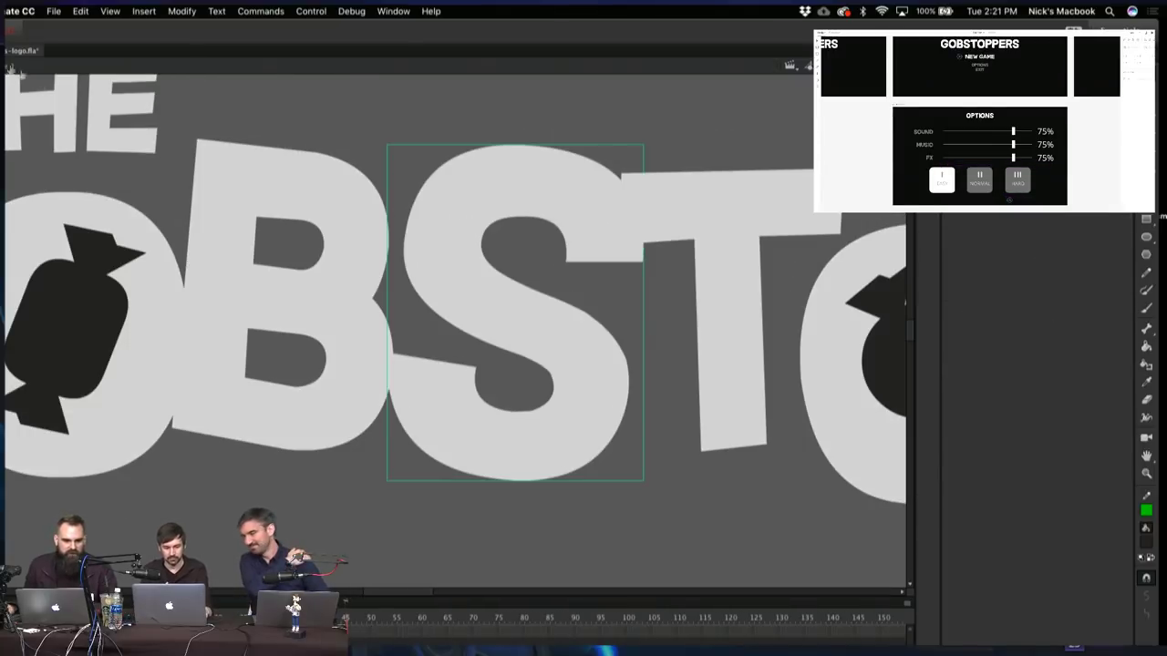
# Open the B's group and lower its upper-left corner so that its top edge runs level
pyautogui.moveTo(376, 243); pyautogui.dragTo(580, 302)
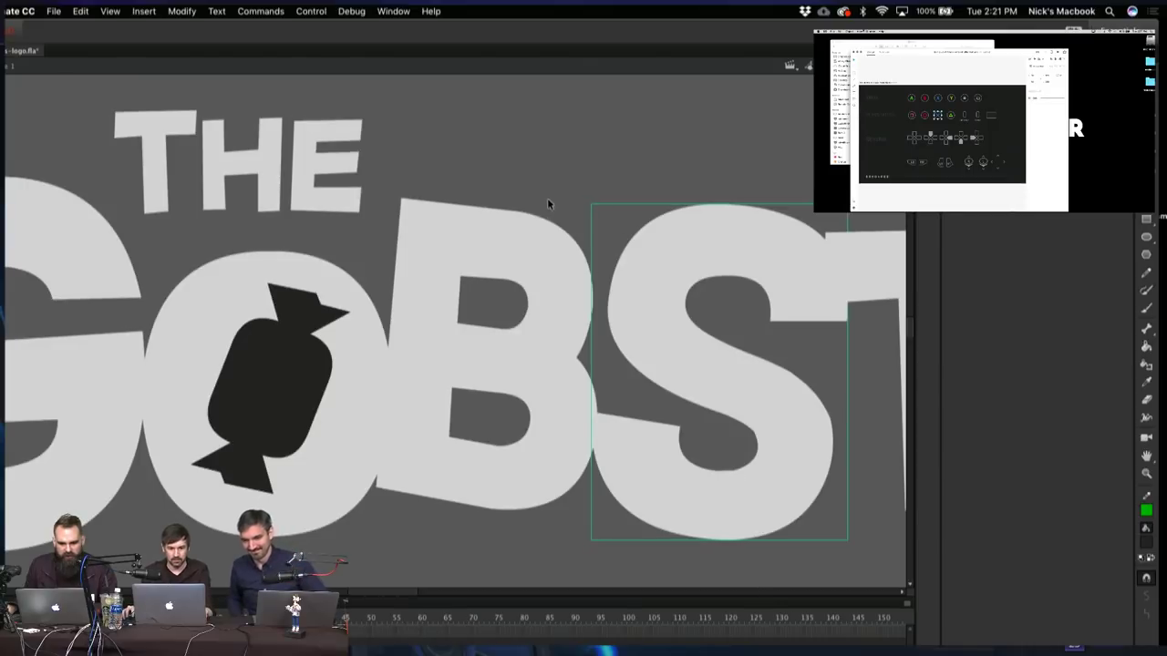
pyautogui.click(549, 307)
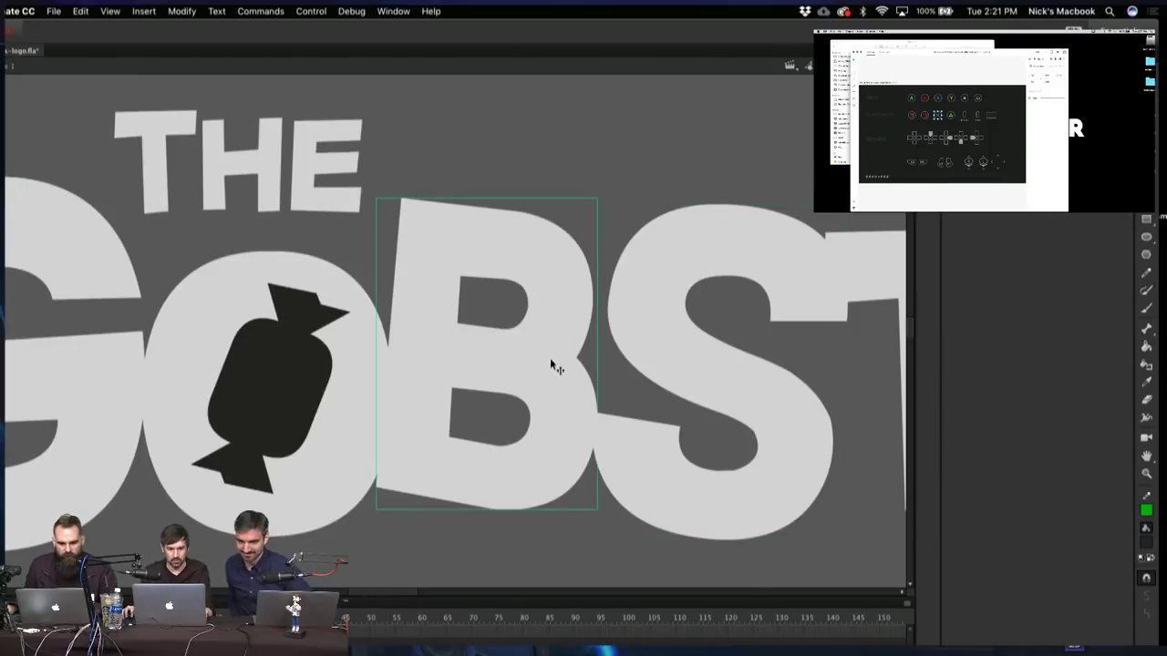
pyautogui.doubleClick(524, 245)
pyautogui.click(400, 197)
pyautogui.moveTo(400, 199); pyautogui.dragTo(402, 207)
# Smooth the B's outline where its top edge meets the upper bowl, and leave the letter's group
pyautogui.moveTo(478, 168); pyautogui.dragTo(569, 220)
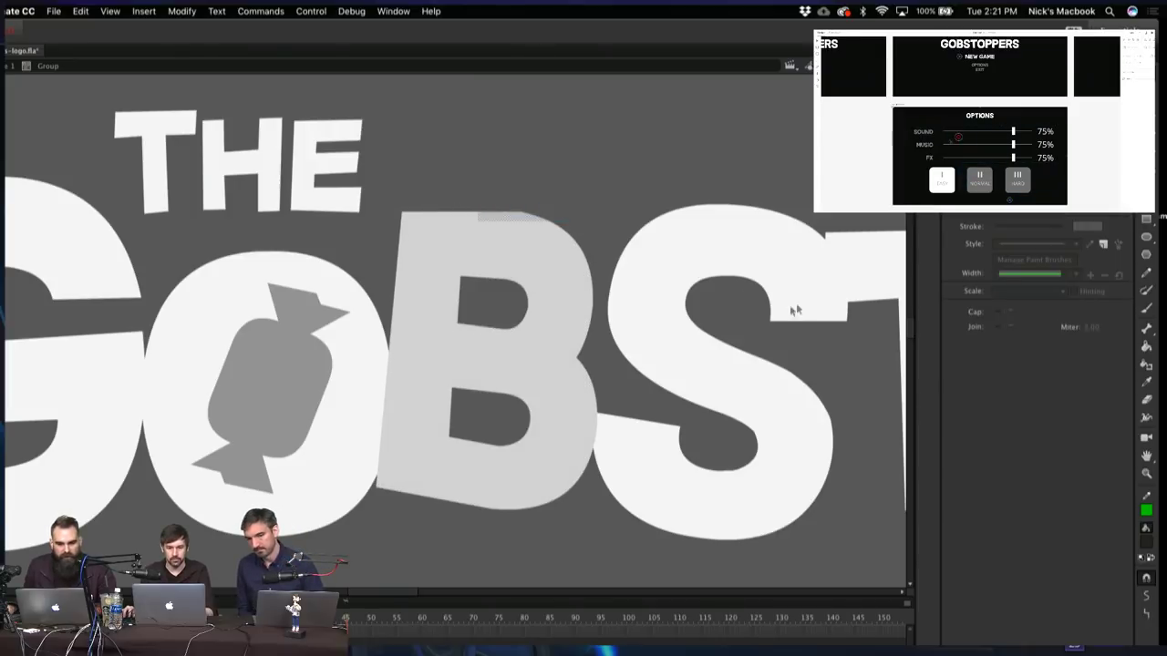
pyautogui.click(1147, 596)
pyautogui.click(593, 161)
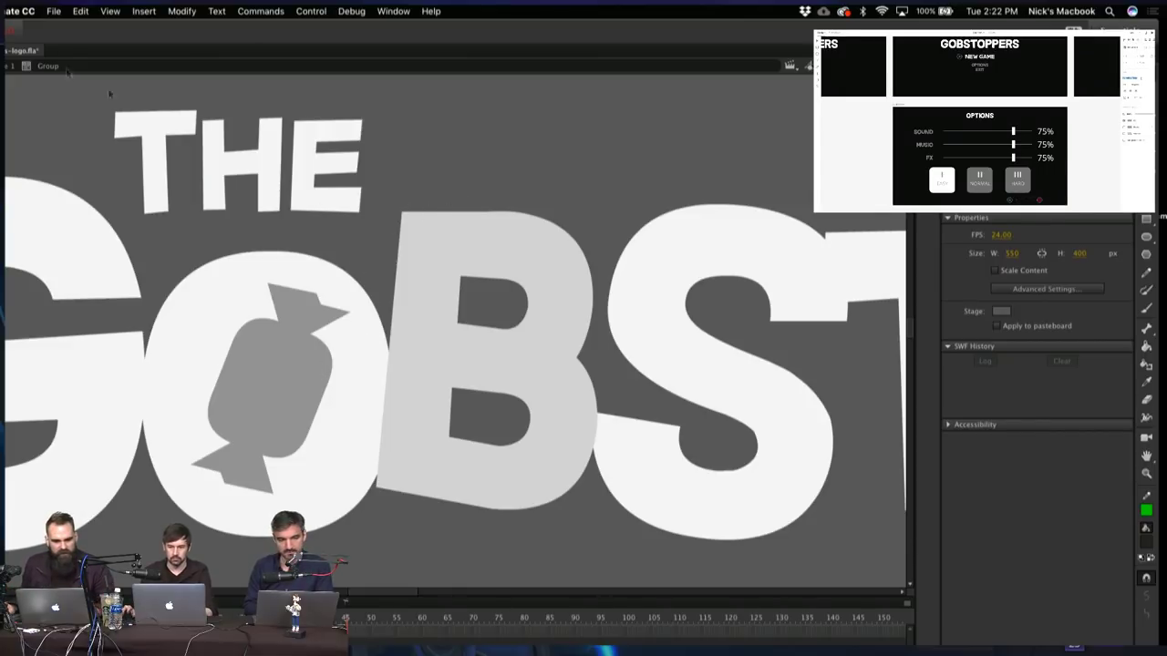
pyautogui.doubleClick(448, 183)
pyautogui.click(454, 160)
# Review the whole Gobstoppers logo and its letter spacing, briefly selecting the second candy-filled O and the letters after it
pyautogui.moveTo(257, 173); pyautogui.dragTo(445, 145)
pyautogui.moveTo(629, 169); pyautogui.dragTo(506, 163)
pyautogui.press('z')
pyautogui.keyDown('alt'); pyautogui.click(554, 157); pyautogui.keyUp('alt')
pyautogui.keyDown('alt'); pyautogui.click(578, 206); pyautogui.keyUp('alt')
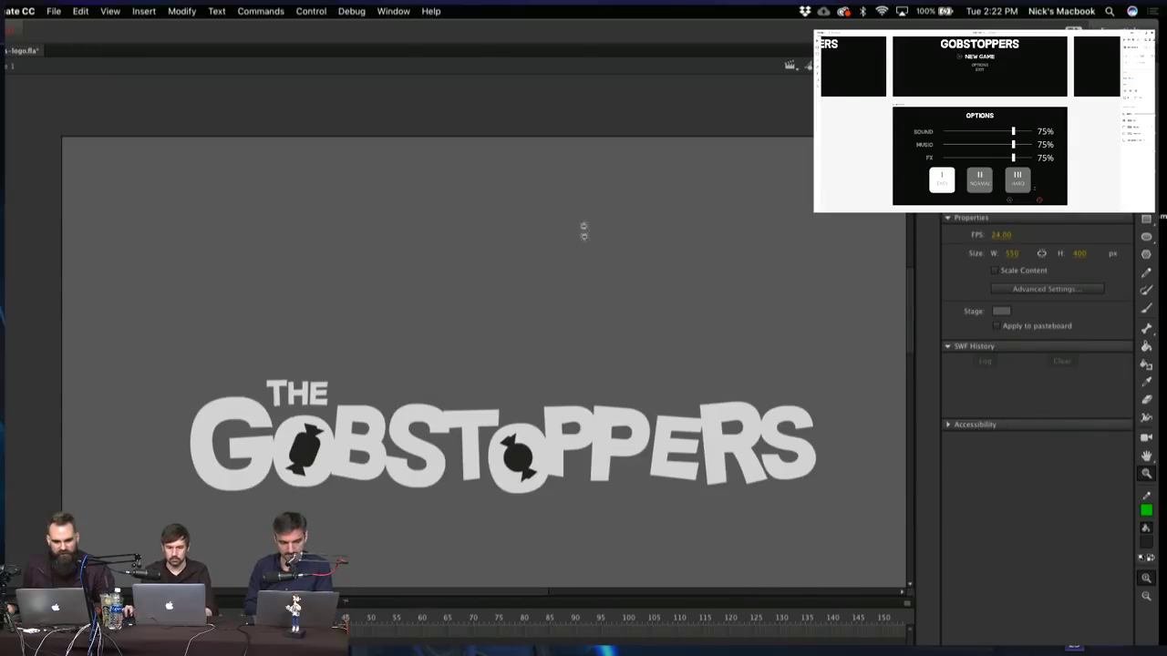
pyautogui.click(546, 319)
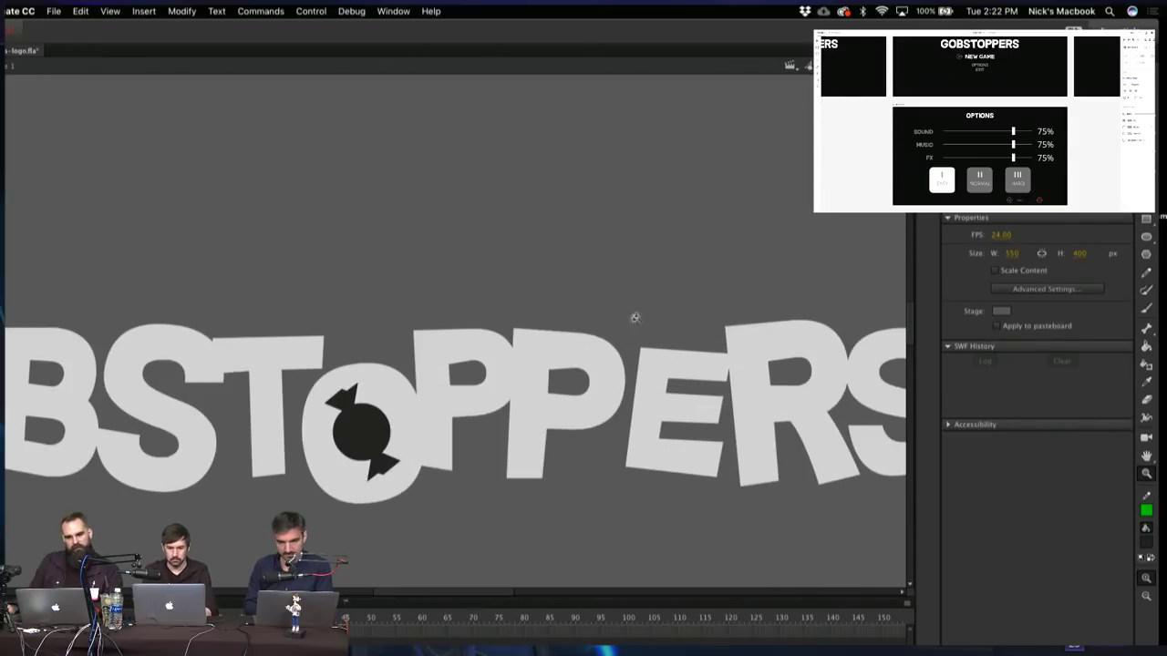
pyautogui.keyDown('alt'); pyautogui.click(403, 279); pyautogui.keyUp('alt')
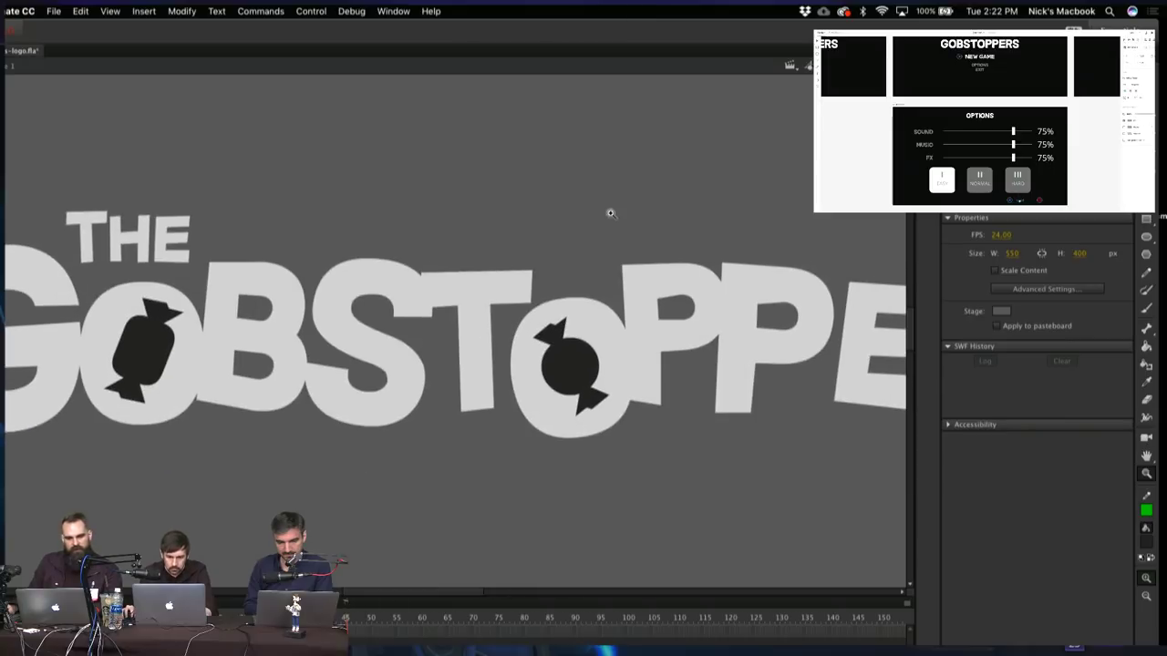
pyautogui.keyDown('alt'); pyautogui.click(596, 248); pyautogui.keyUp('alt')
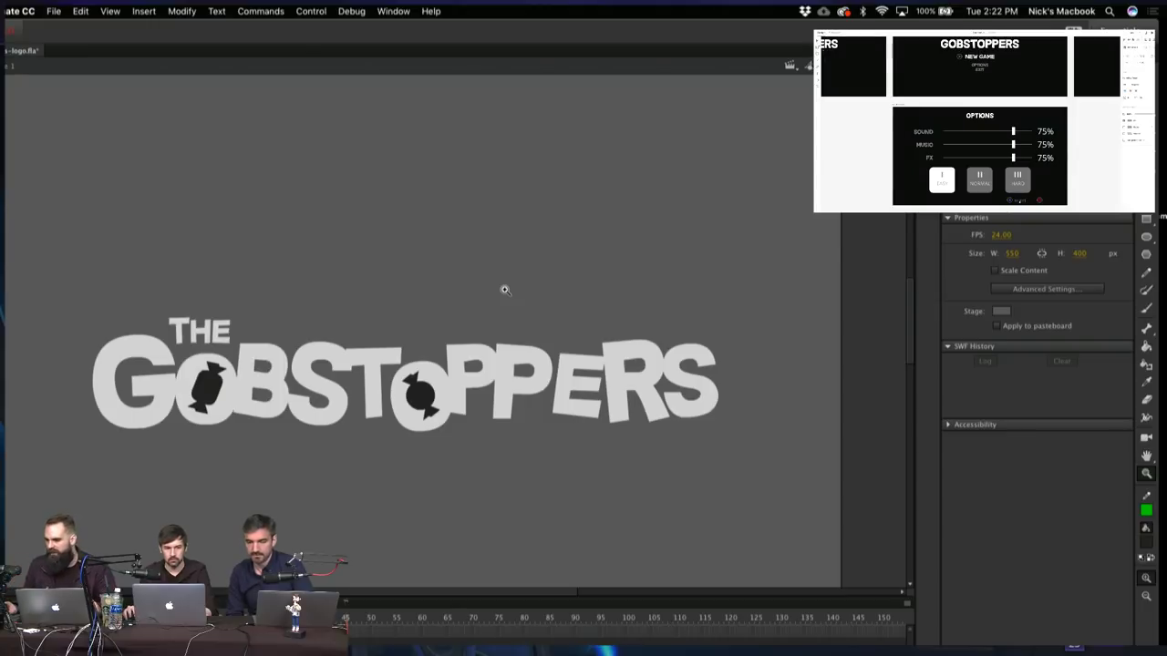
pyautogui.moveTo(416, 322); pyautogui.dragTo(730, 470)
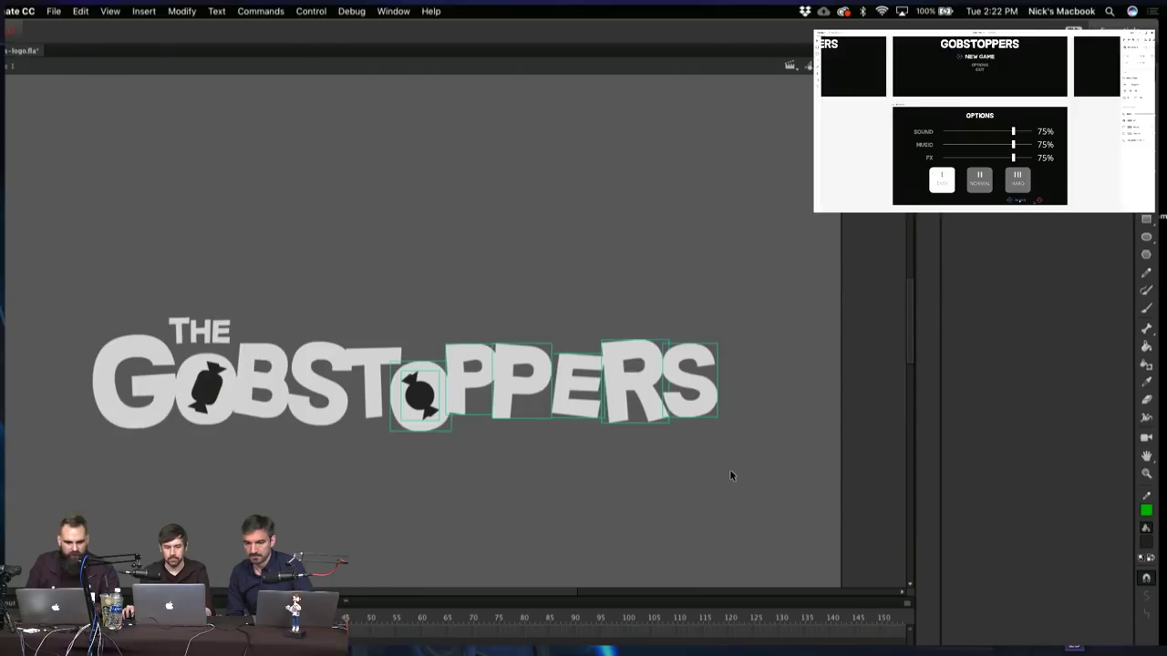
pyautogui.click(731, 474)
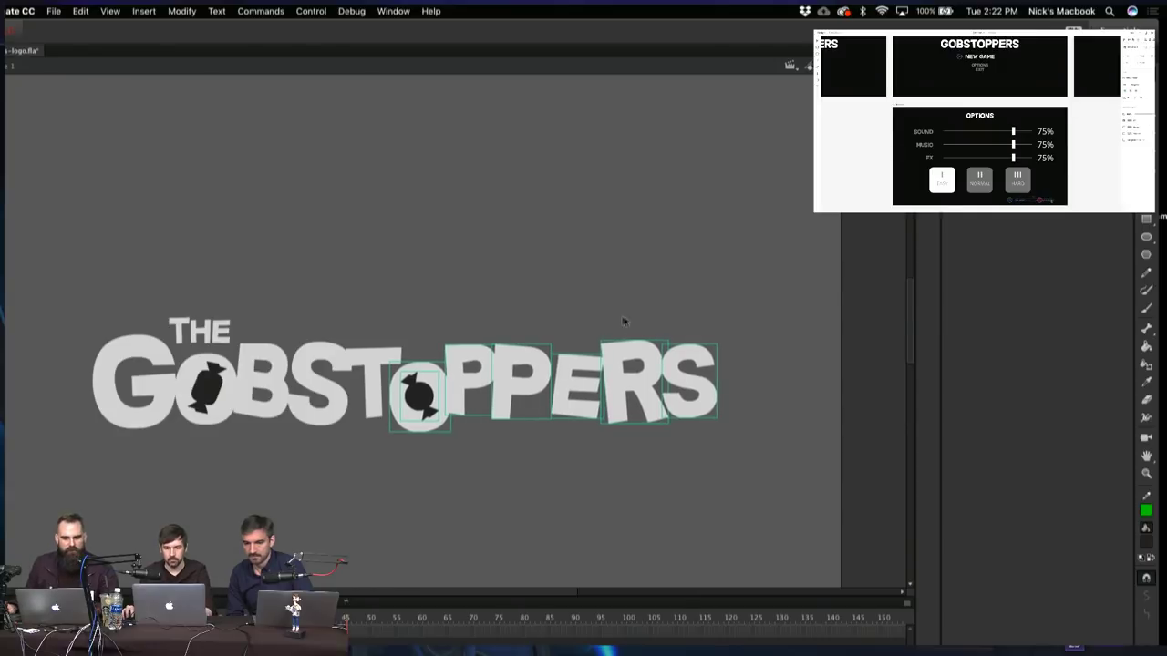
pyautogui.moveTo(365, 256); pyautogui.dragTo(436, 249)
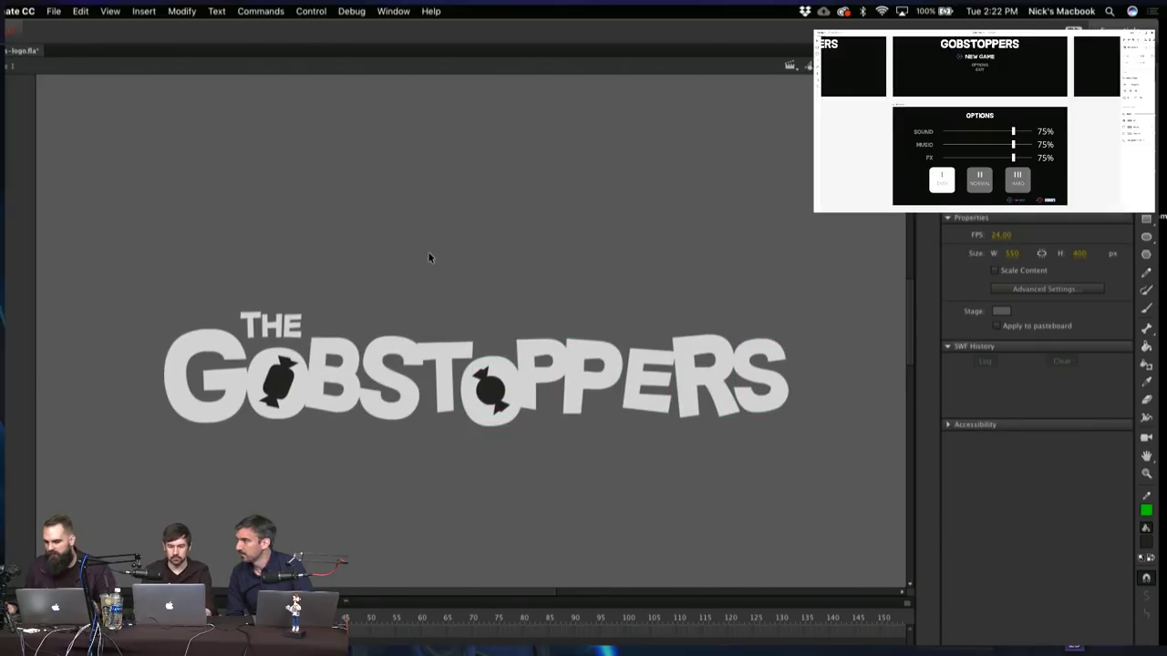
# Open the G's group and raise the end corner of its upper arm so the arm's lower edge slants upward
pyautogui.hotkey('ctrl', '=')
pyautogui.click(443, 343)
pyautogui.doubleClick(427, 319)
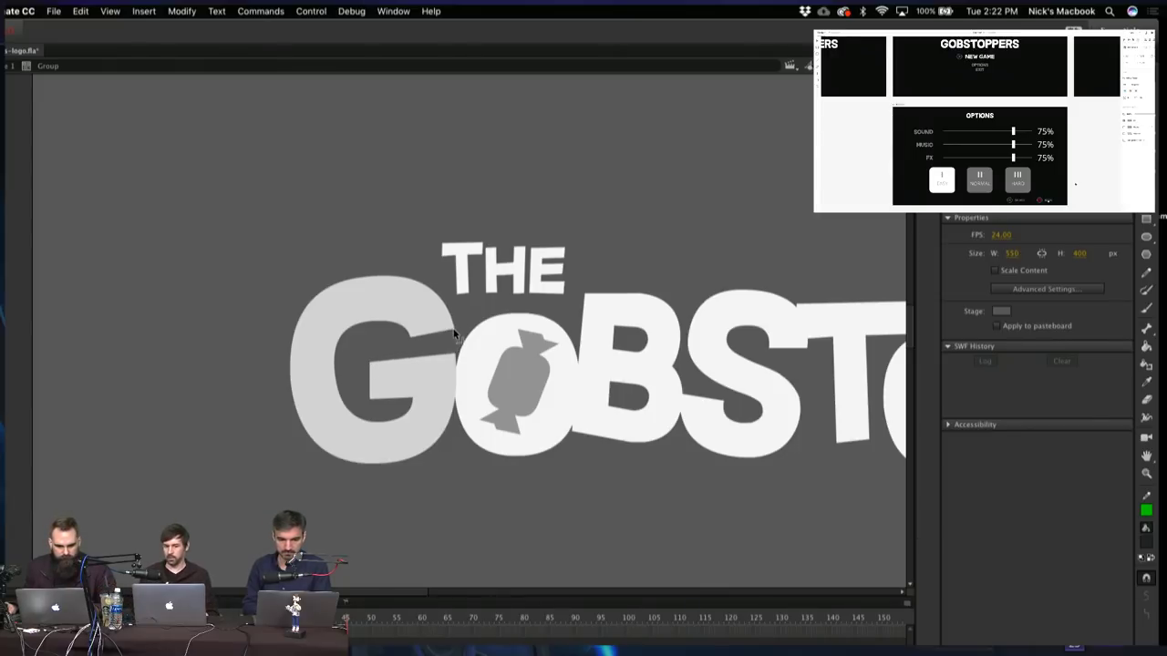
pyautogui.press('z')
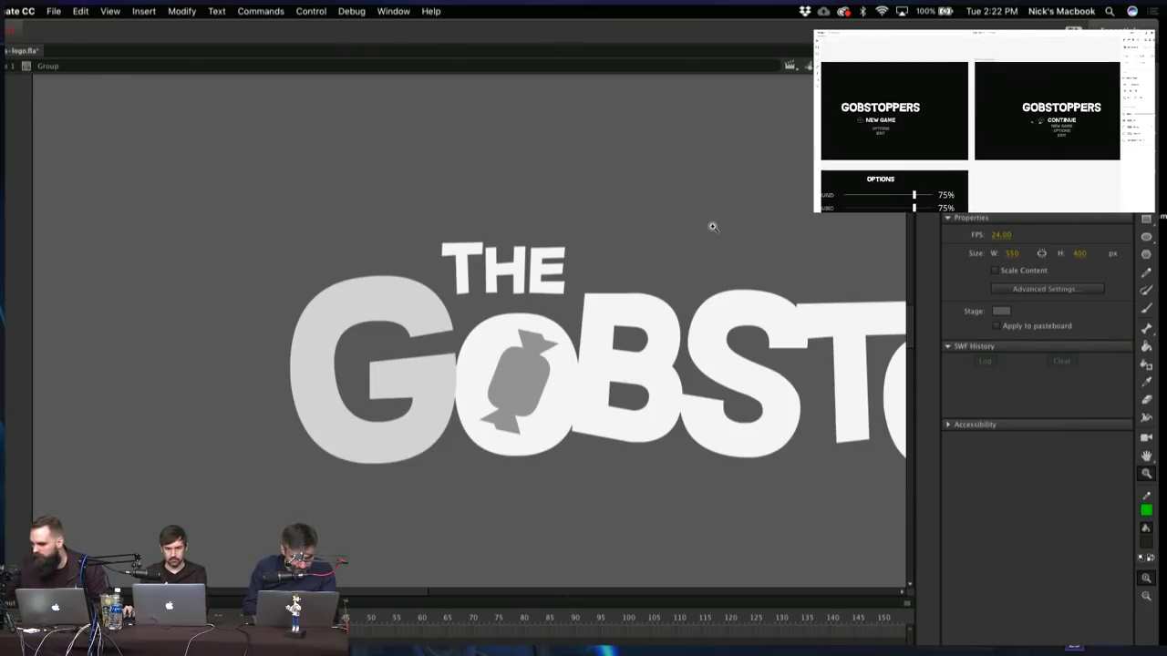
pyautogui.click(447, 230)
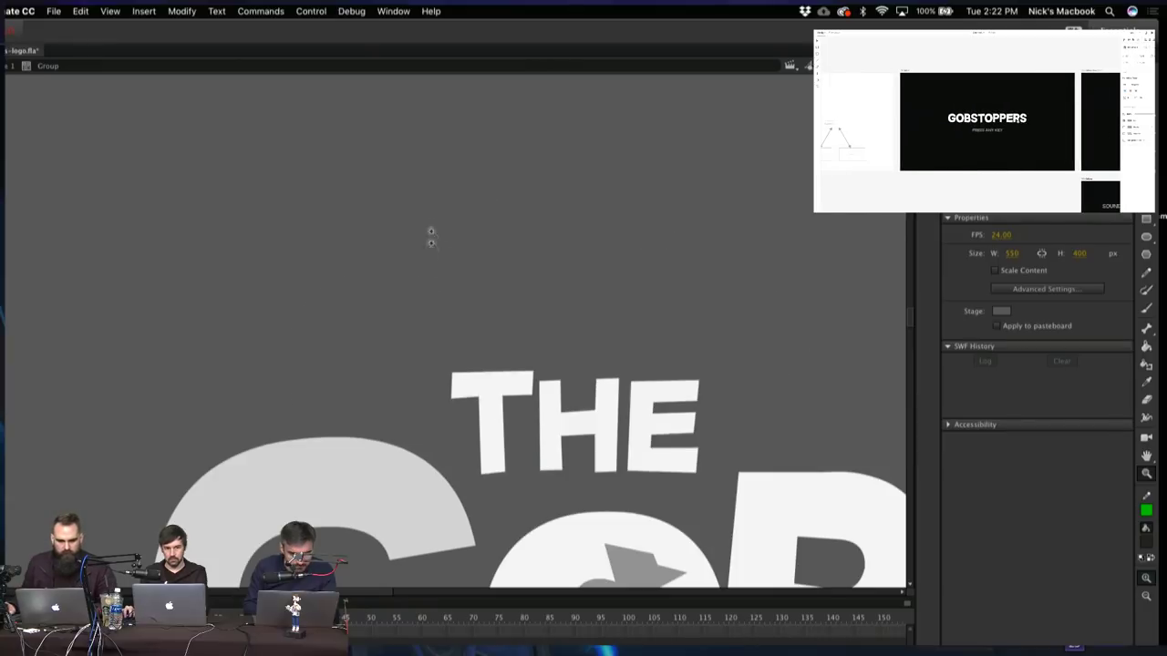
pyautogui.click(7, 67)
# Examine the G's shape in relation to THE and the rest of the Gobstoppers logo
pyautogui.keyDown('alt'); pyautogui.click(435, 380); pyautogui.keyUp('alt')
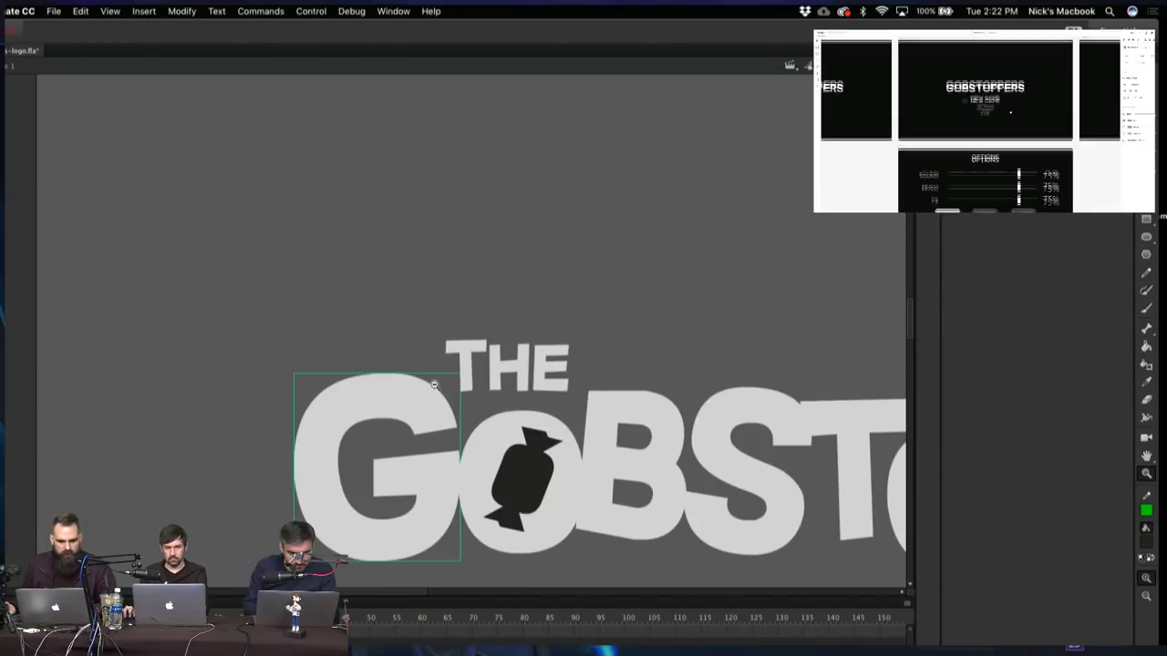
pyautogui.press('v')
pyautogui.click(390, 292)
pyautogui.moveTo(425, 284); pyautogui.dragTo(317, 199)
pyautogui.press('z')
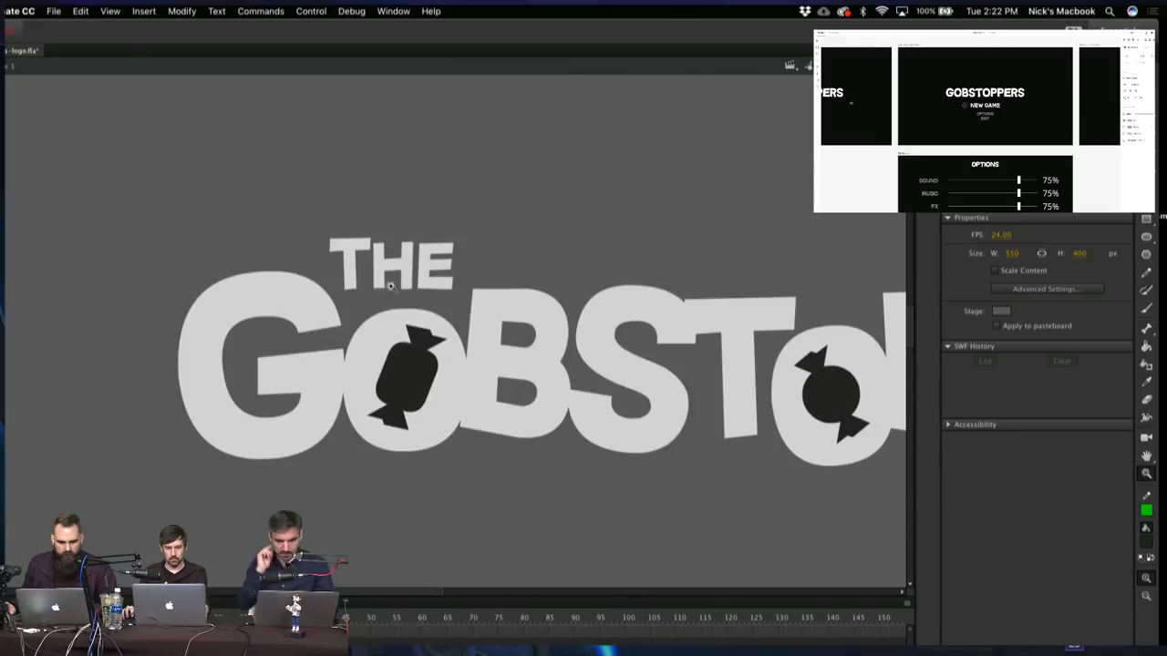
pyautogui.keyDown('alt'); pyautogui.click(436, 301); pyautogui.keyUp('alt')
pyautogui.moveTo(437, 310); pyautogui.dragTo(318, 304)
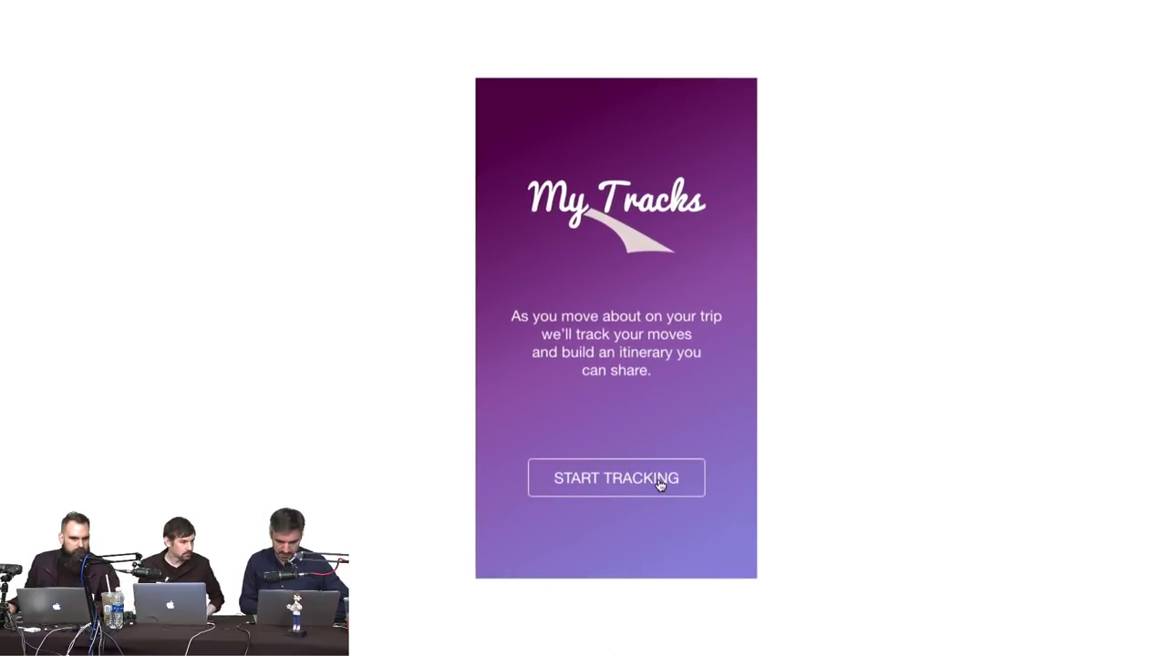
# Walk through the My Tracks prototype from starting tracking and making a waypoint to sharing the itinerary and viewing friends' tracks
pyautogui.click(660, 485)
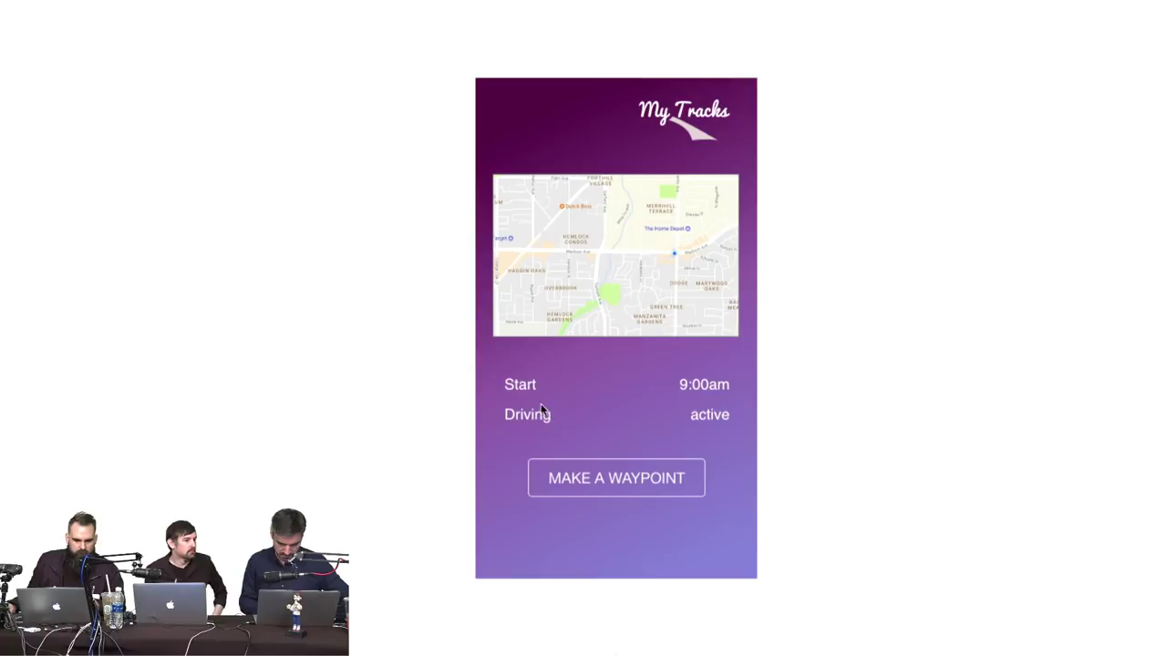
pyautogui.click(667, 486)
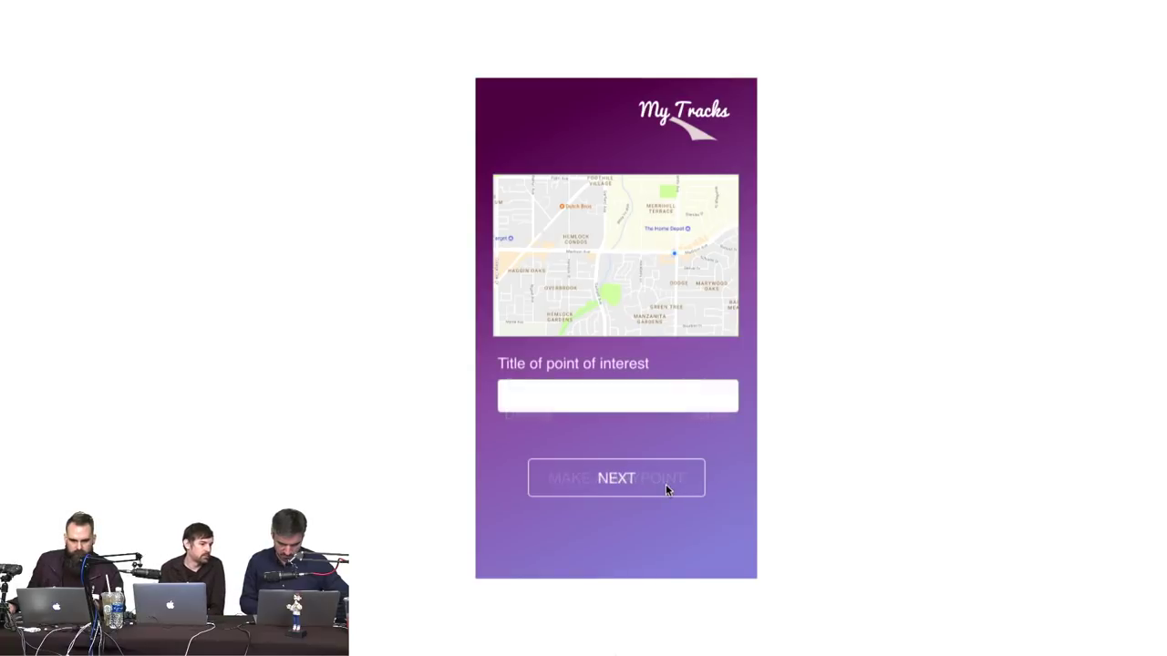
pyautogui.click(608, 401)
pyautogui.click(622, 464)
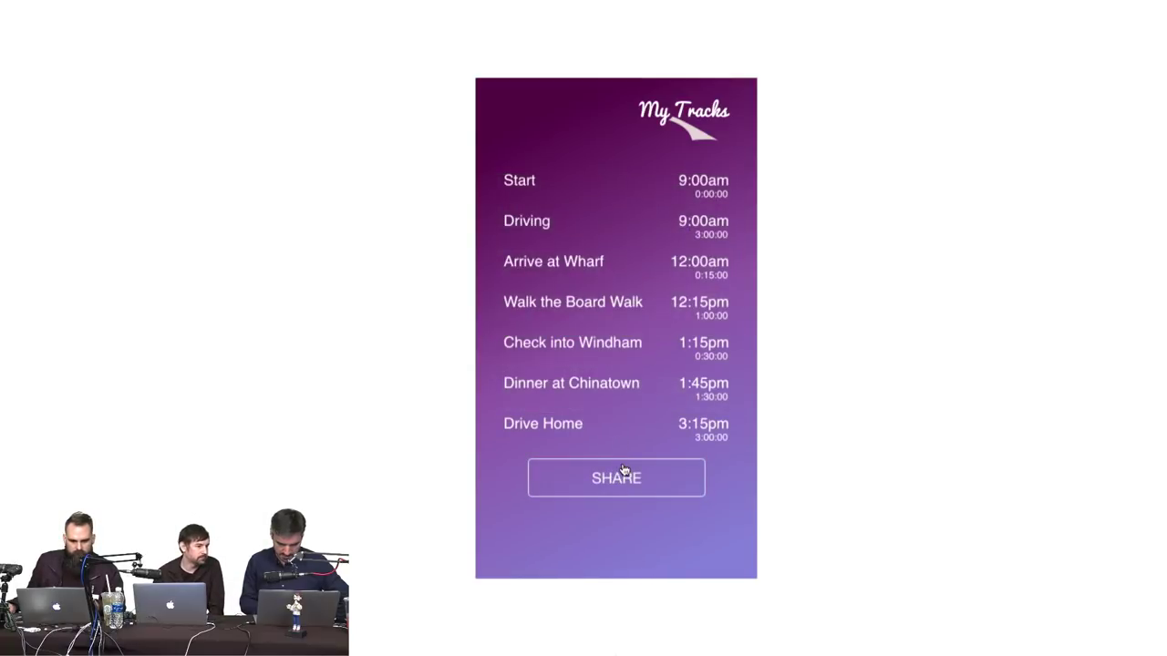
pyautogui.click(634, 494)
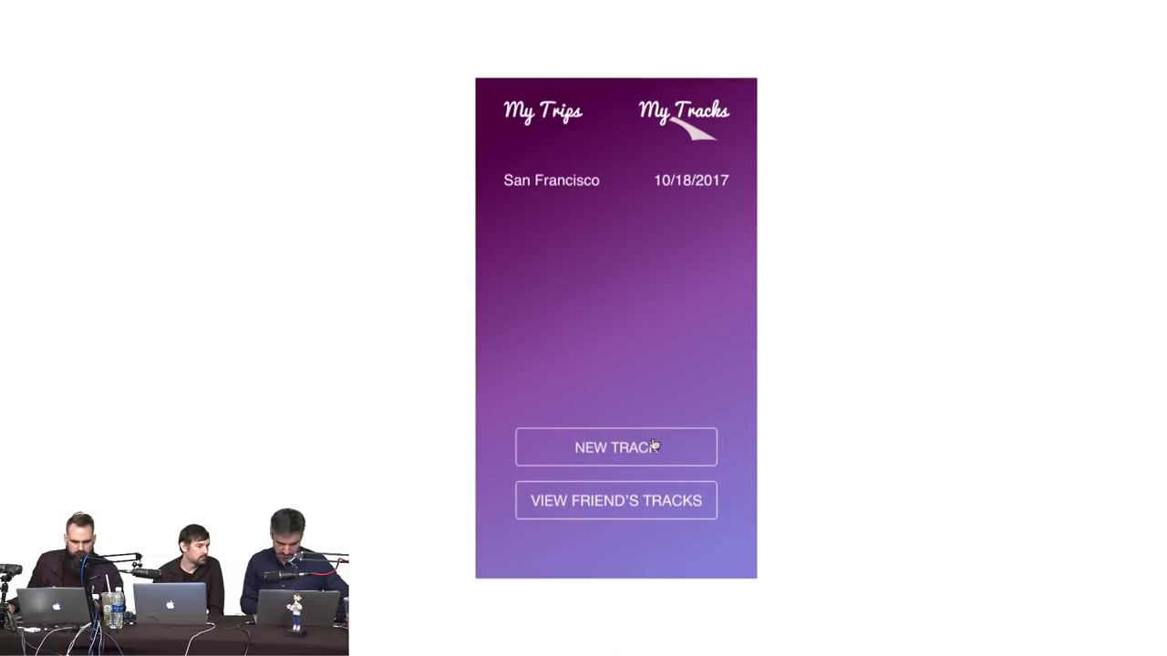
pyautogui.click(648, 497)
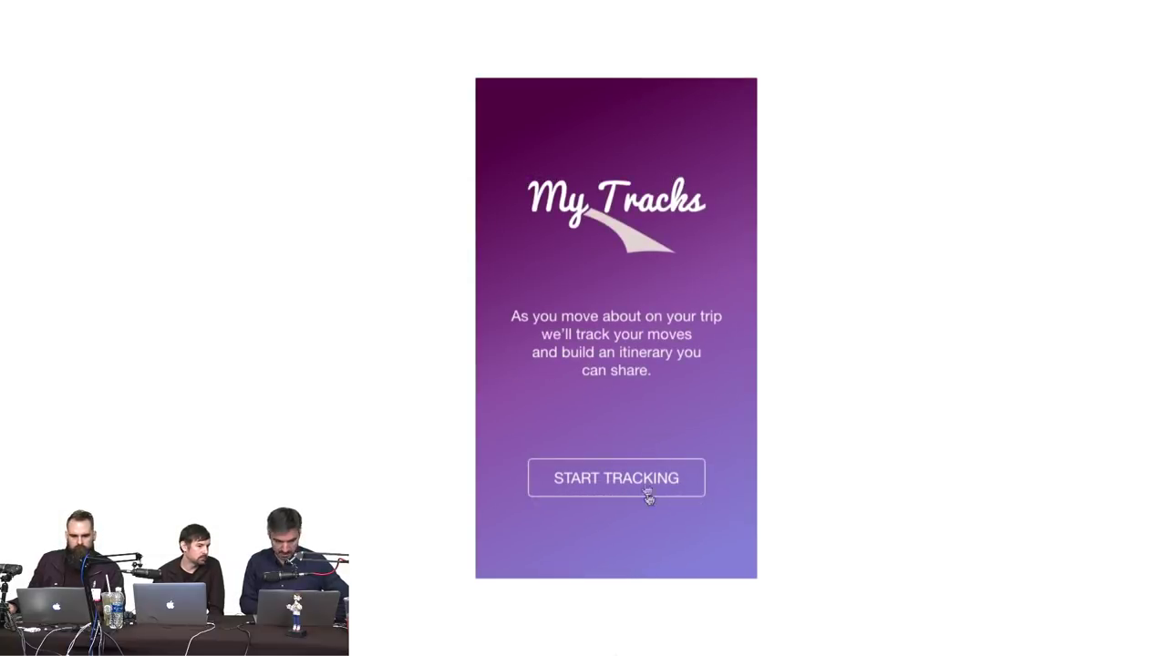
# Bring up The Explorers prototype and go through its Details and Join us pages to the program download
pyautogui.press('Right')
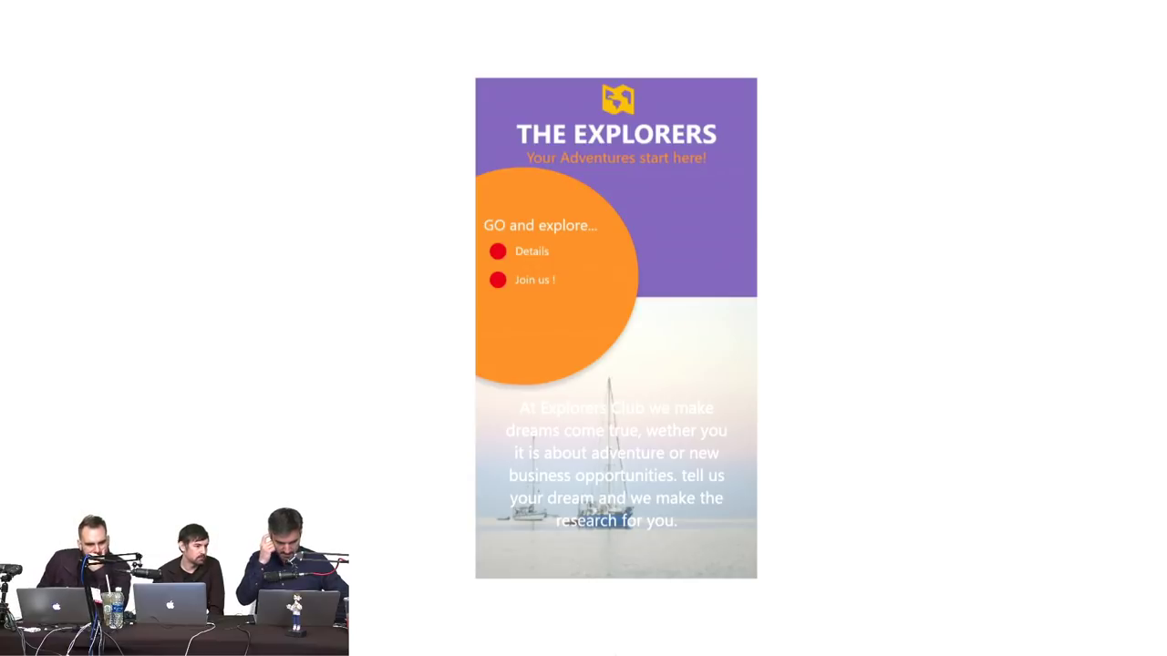
pyautogui.click(571, 255)
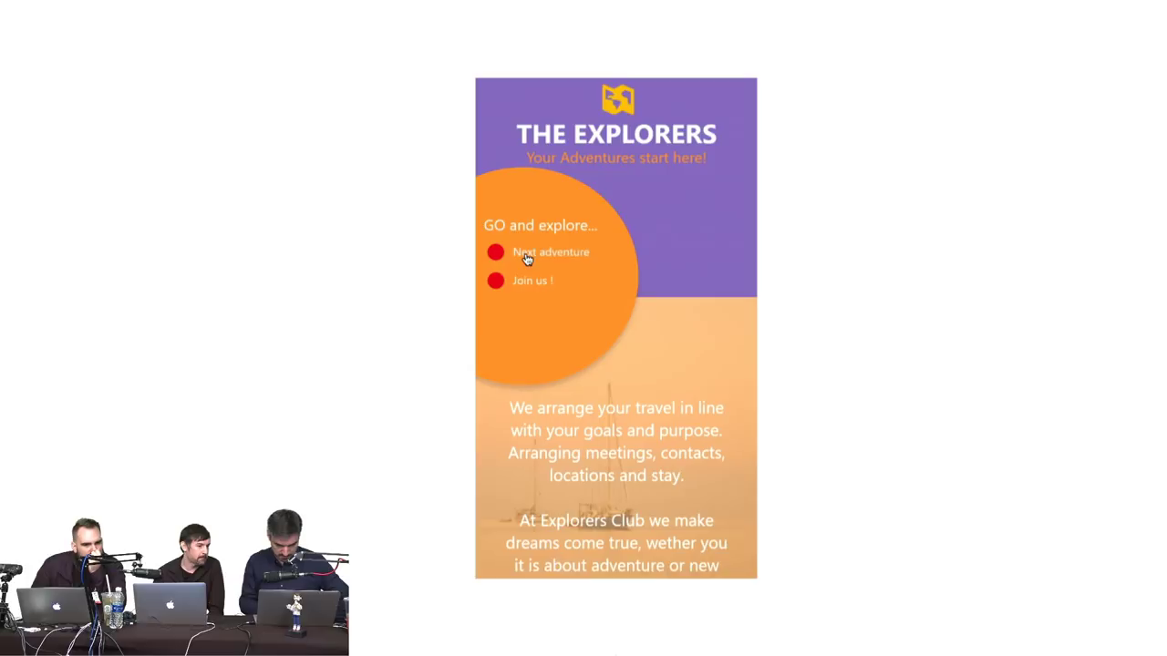
pyautogui.click(568, 377)
pyautogui.click(542, 283)
pyautogui.click(580, 420)
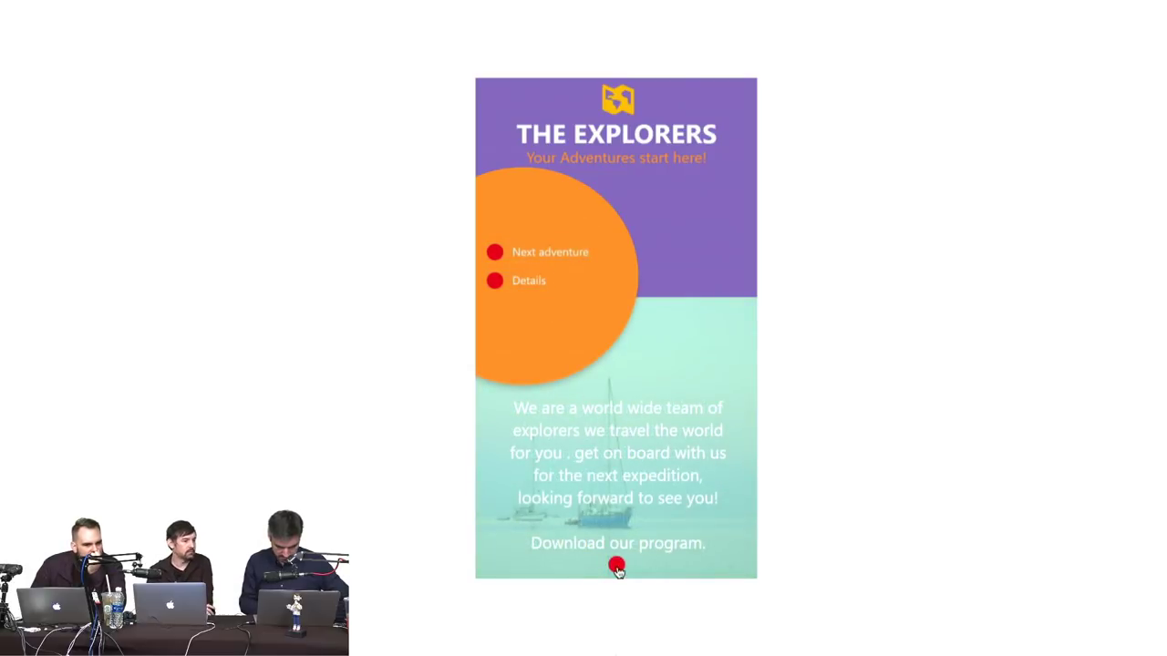
pyautogui.click(617, 564)
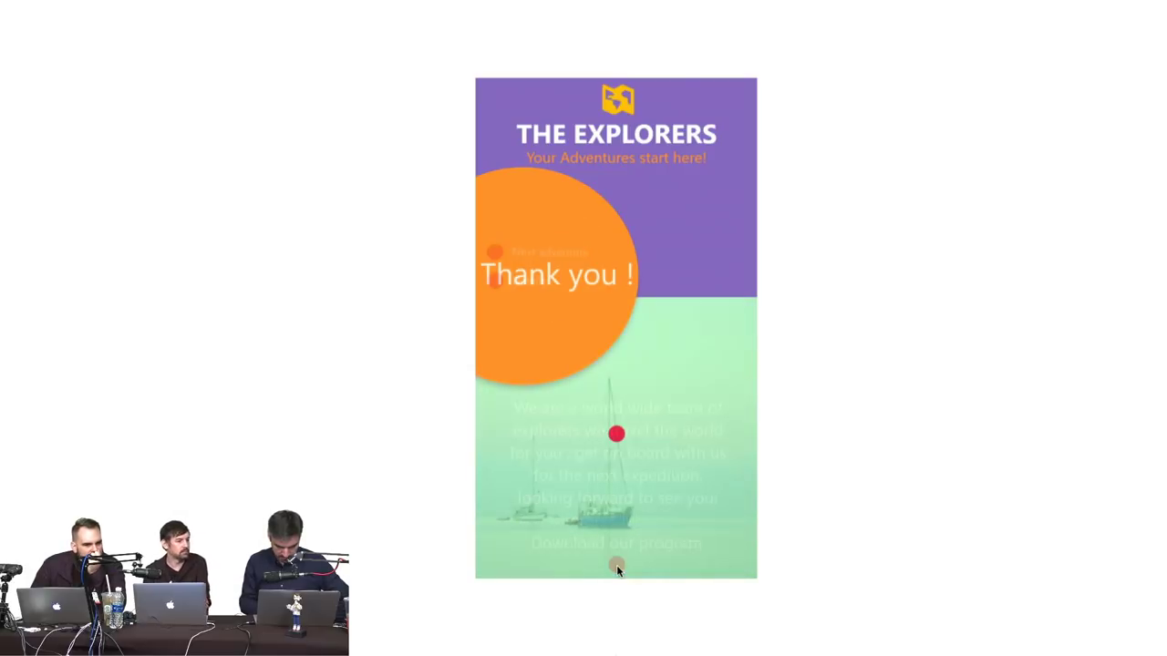
# Return The Explorers prototype from its thank-you page to the opening page with the Details and Join us options
pyautogui.click(617, 438)
pyautogui.click(572, 189)
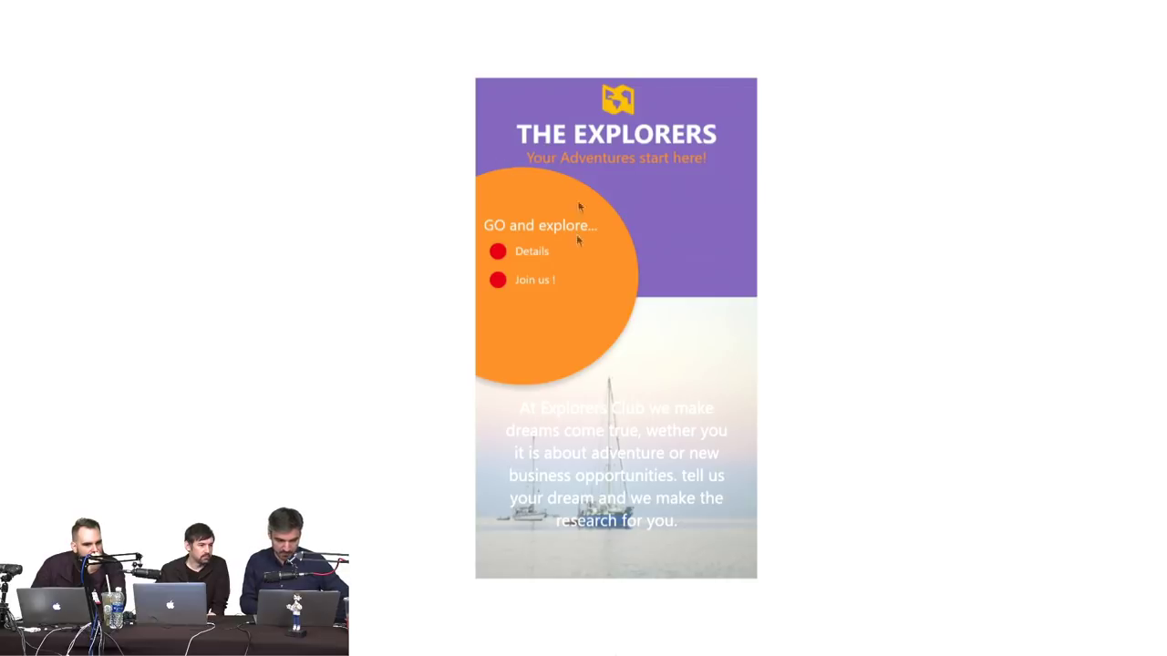
# Bring up the Welcome to Singapore prototype, enter it, and compare its Explore and My Itinerary screens
pyautogui.hotkey('ctrl', 'Tab')
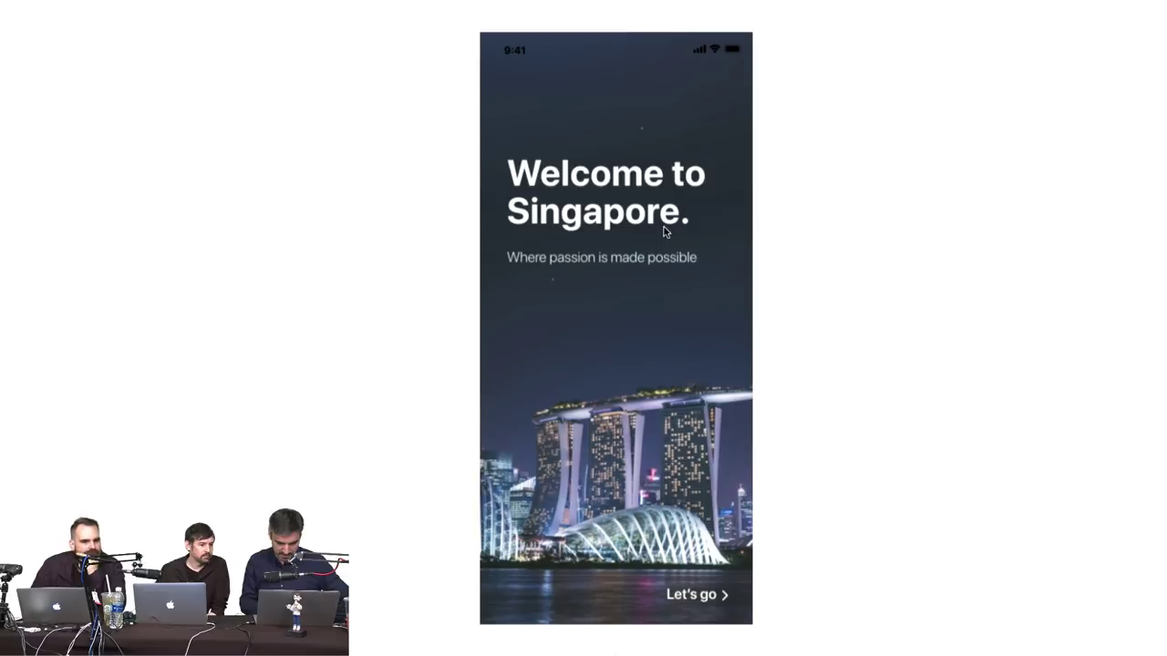
pyautogui.click(716, 597)
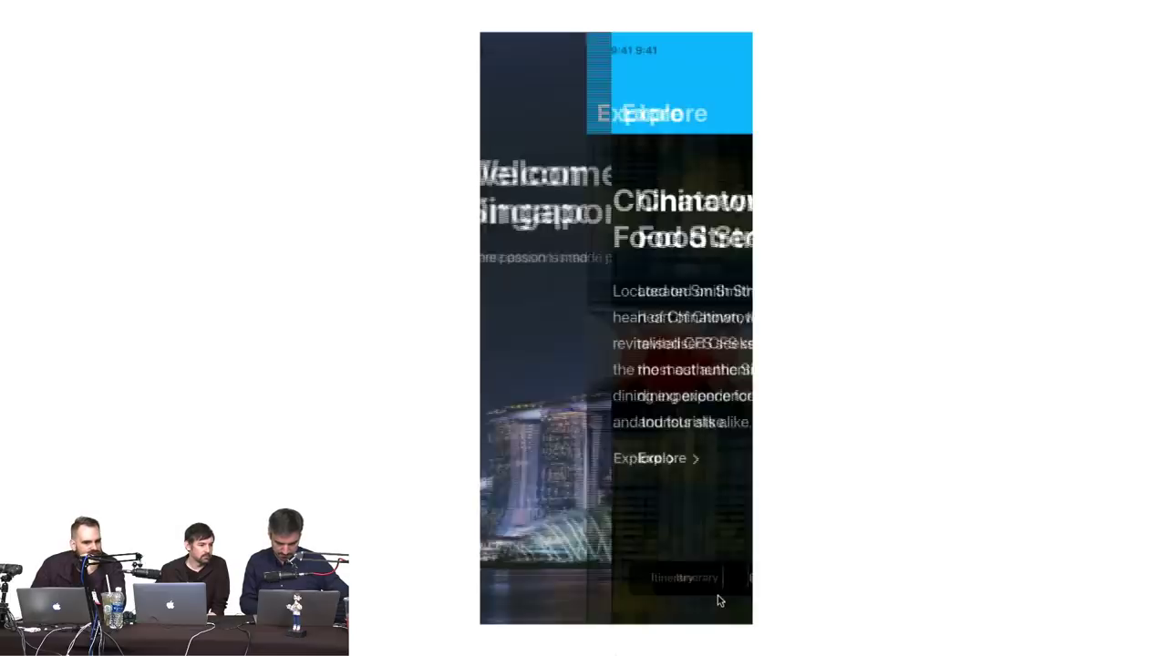
pyautogui.click(605, 239)
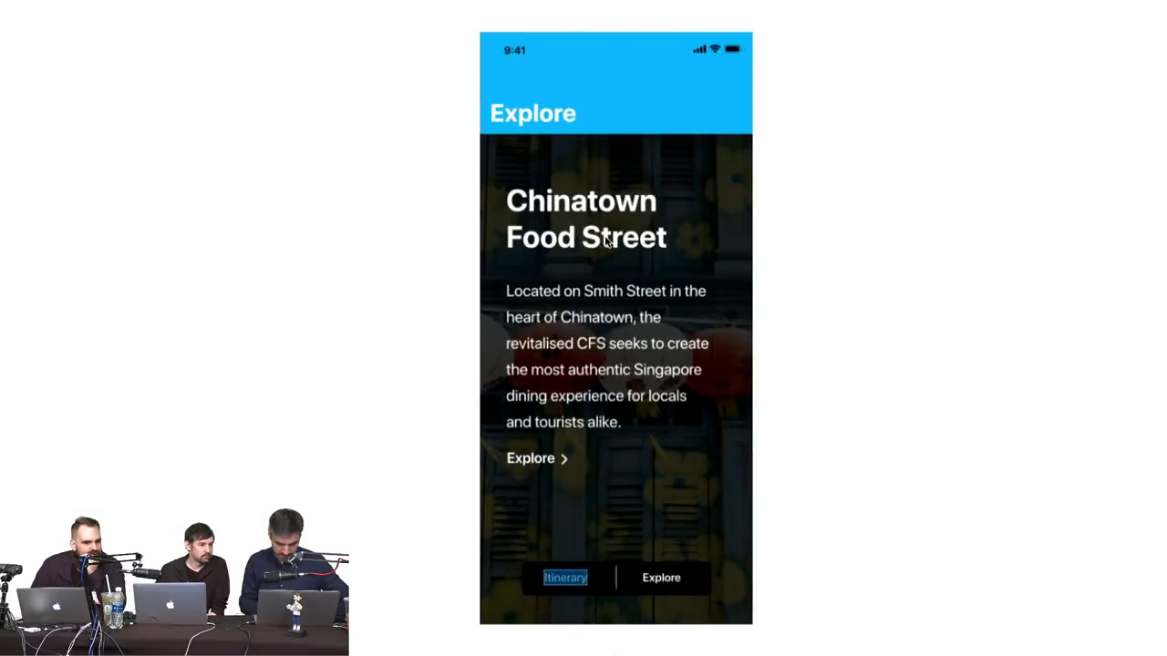
pyautogui.click(566, 580)
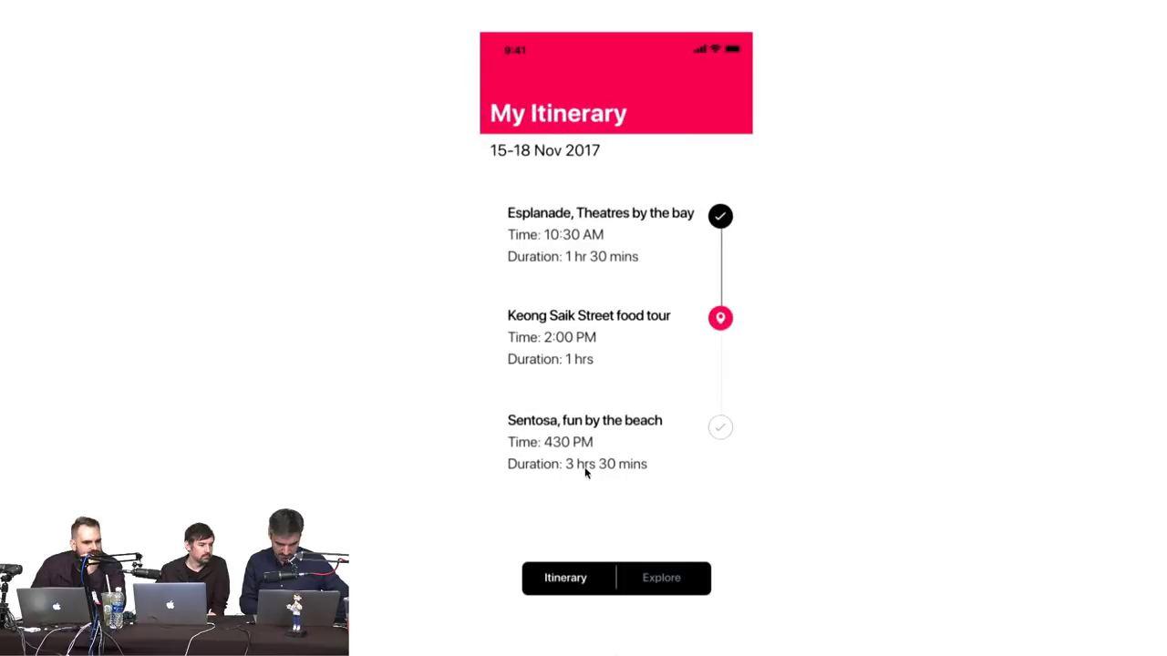
pyautogui.click(665, 582)
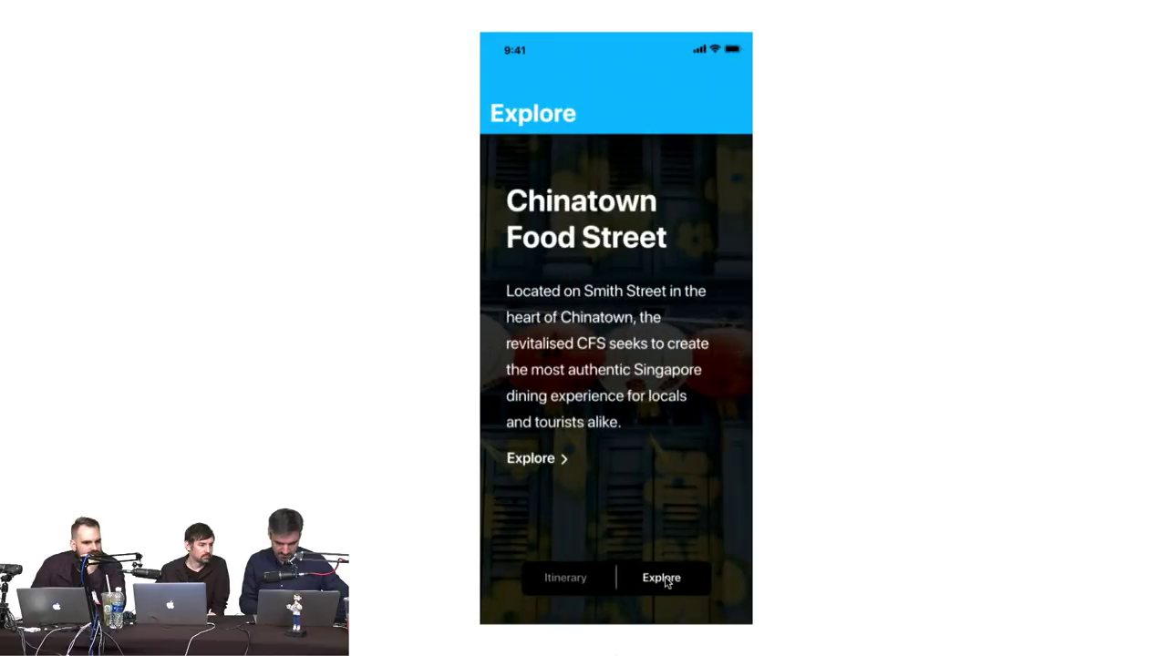
pyautogui.click(659, 568)
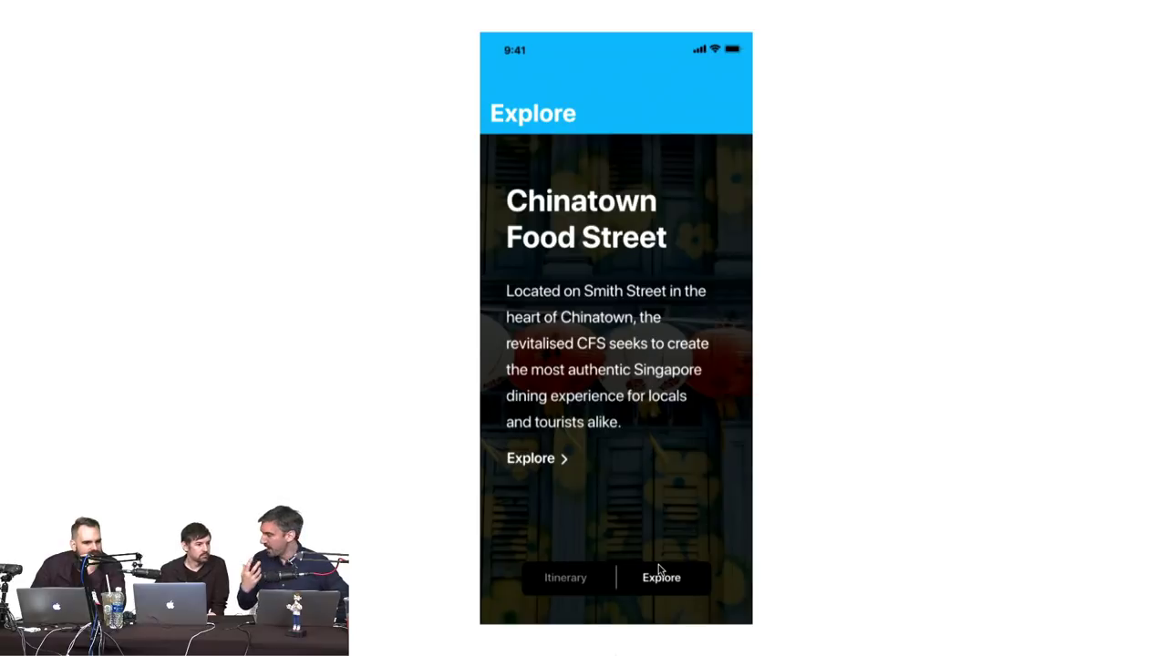
pyautogui.click(584, 587)
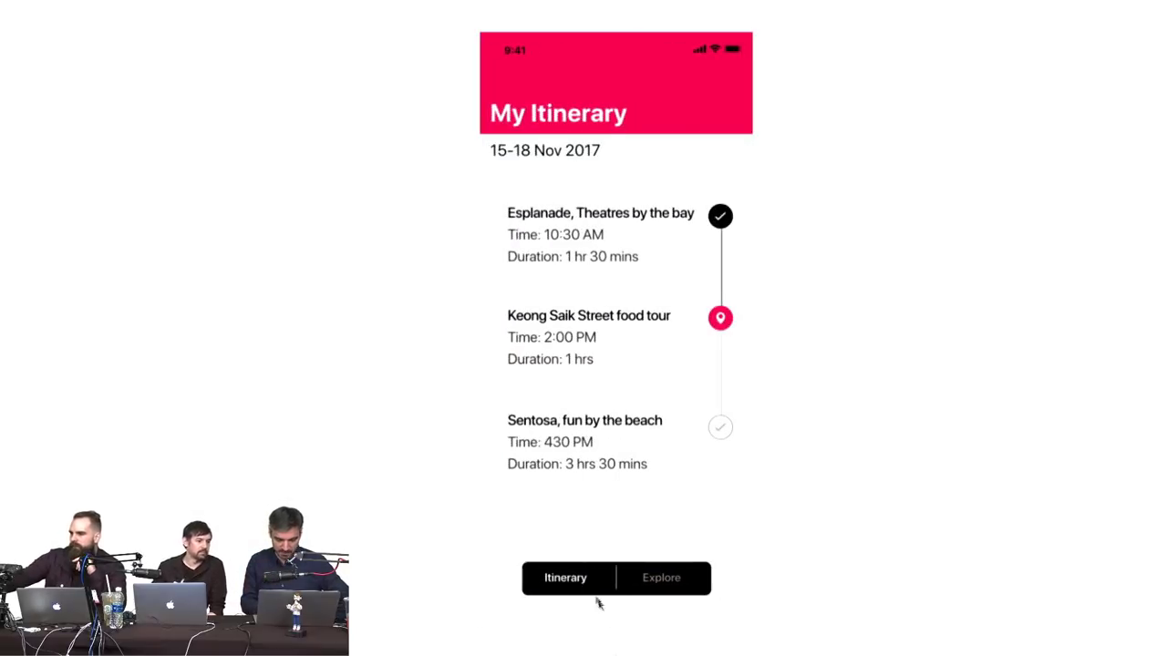
# Bring up the Travel prototype and go through its onboarding slides and login to the My Place screen
pyautogui.press('Left')
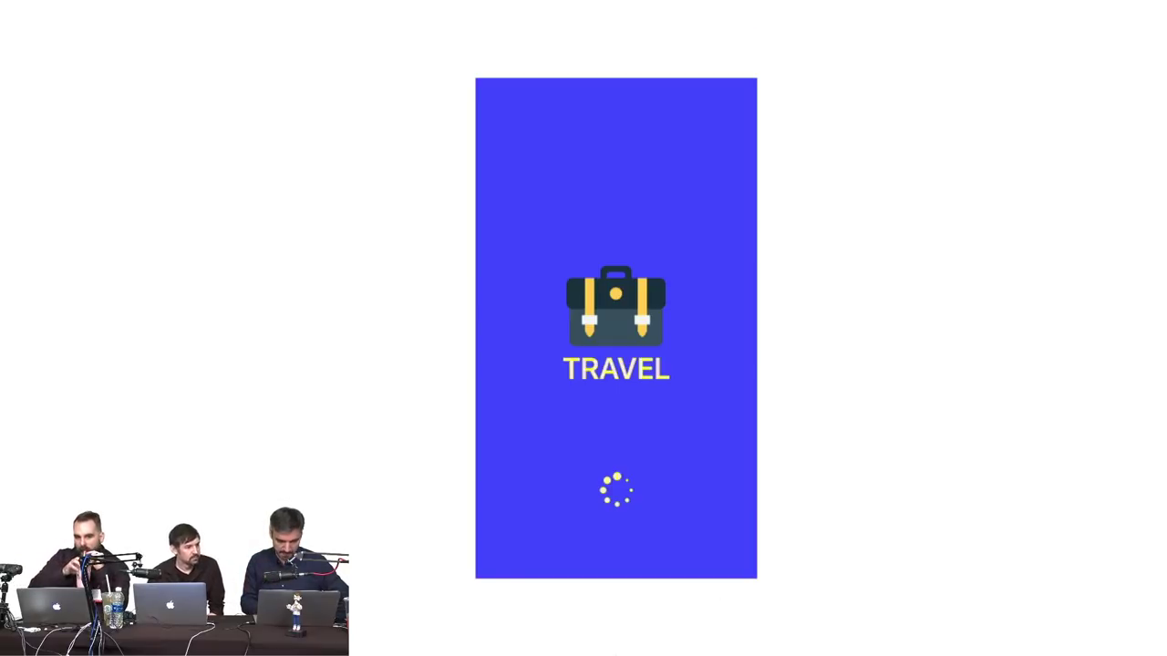
pyautogui.click(683, 548)
pyautogui.press('Left')
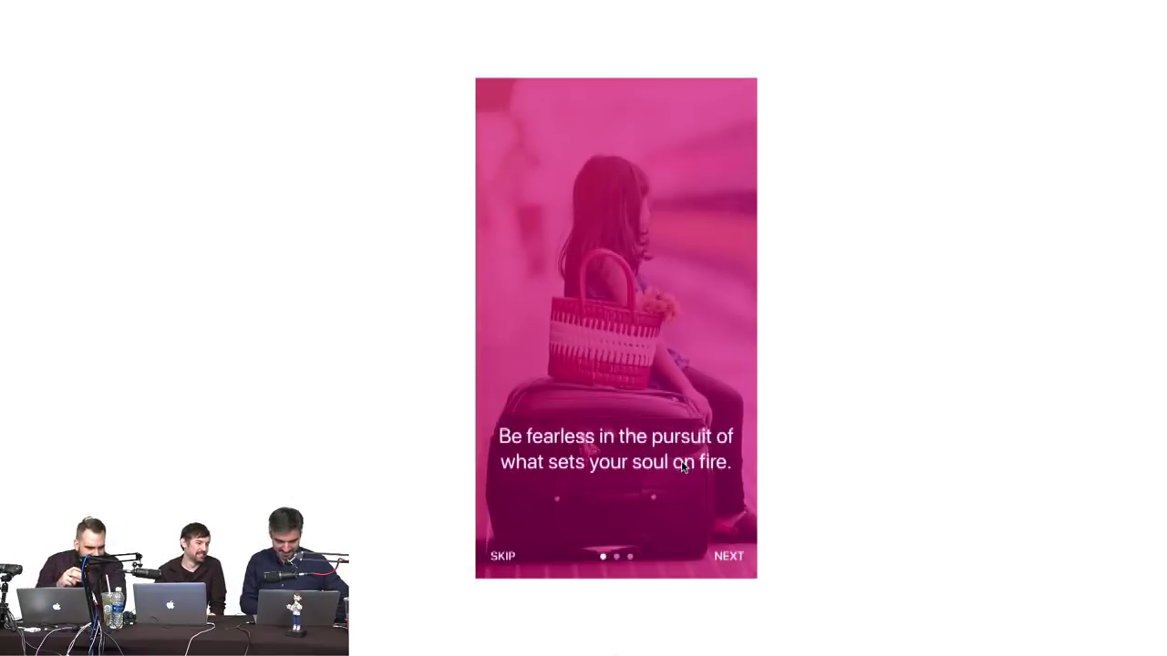
pyautogui.click(729, 556)
pyautogui.click(728, 557)
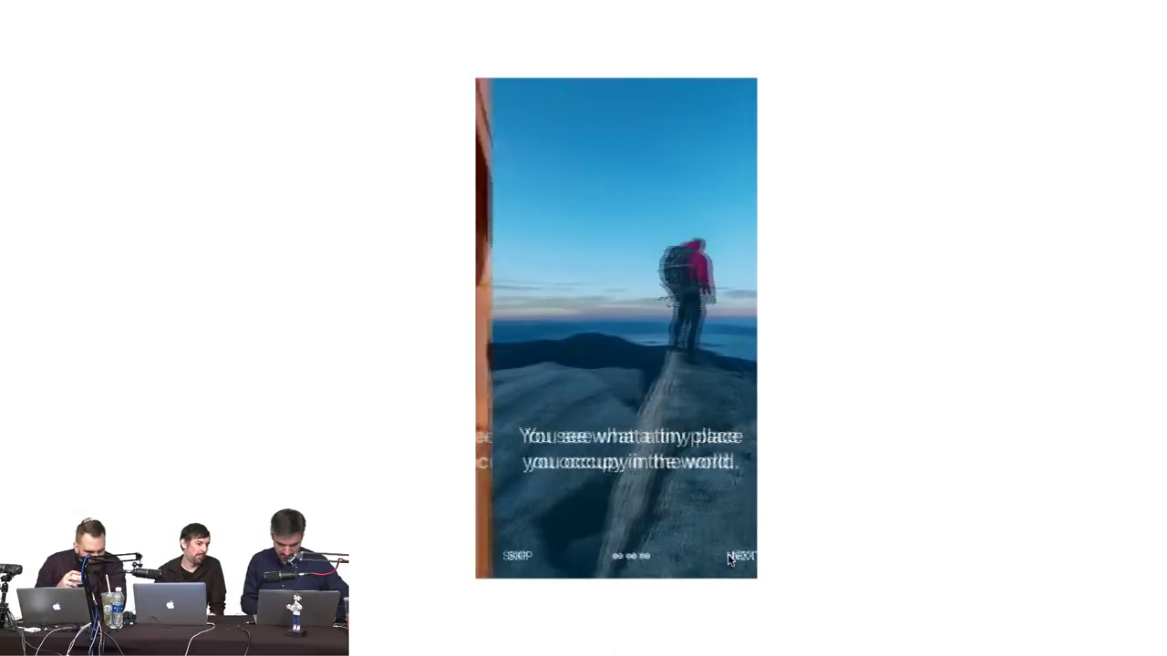
pyautogui.click(729, 557)
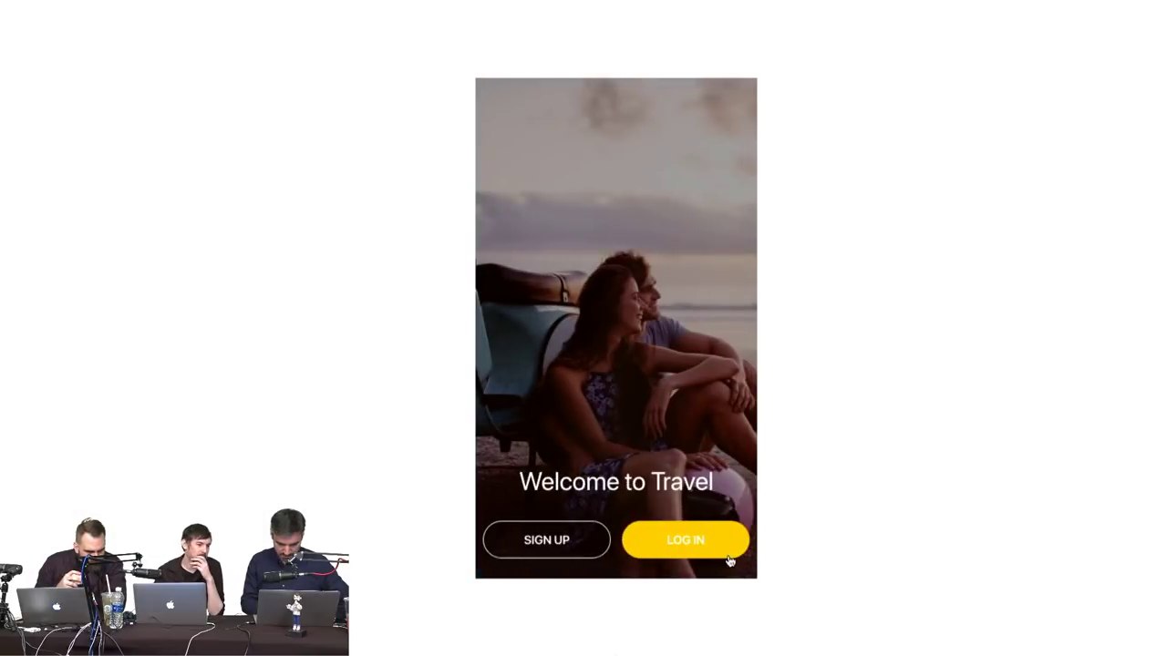
pyautogui.click(682, 547)
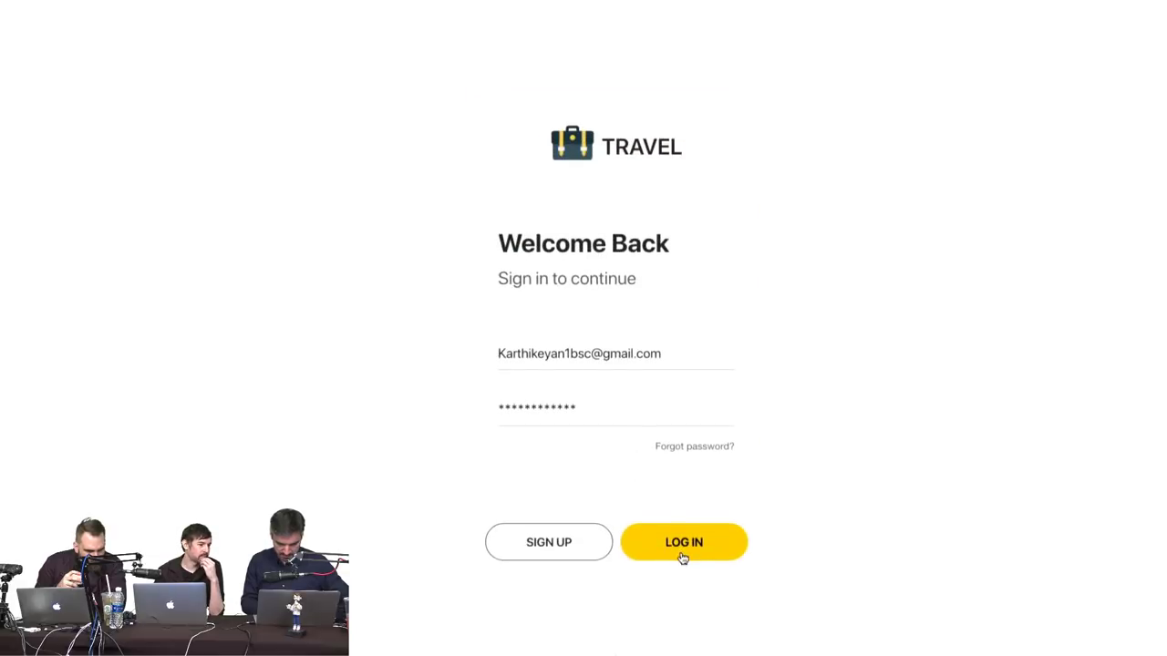
pyautogui.click(686, 542)
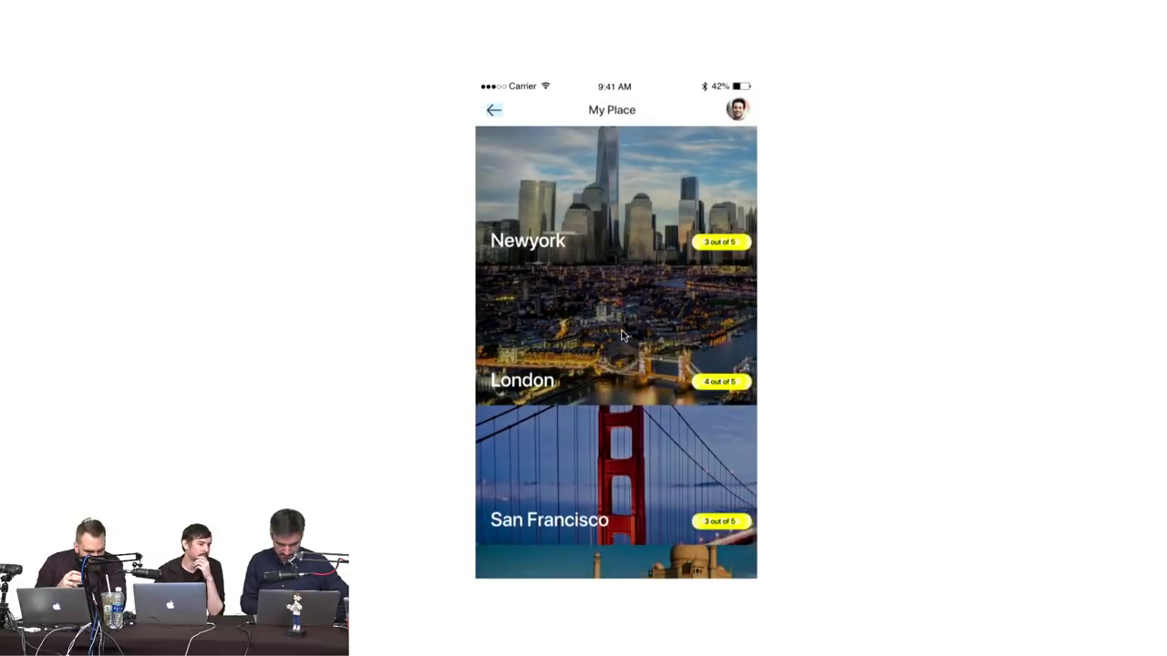